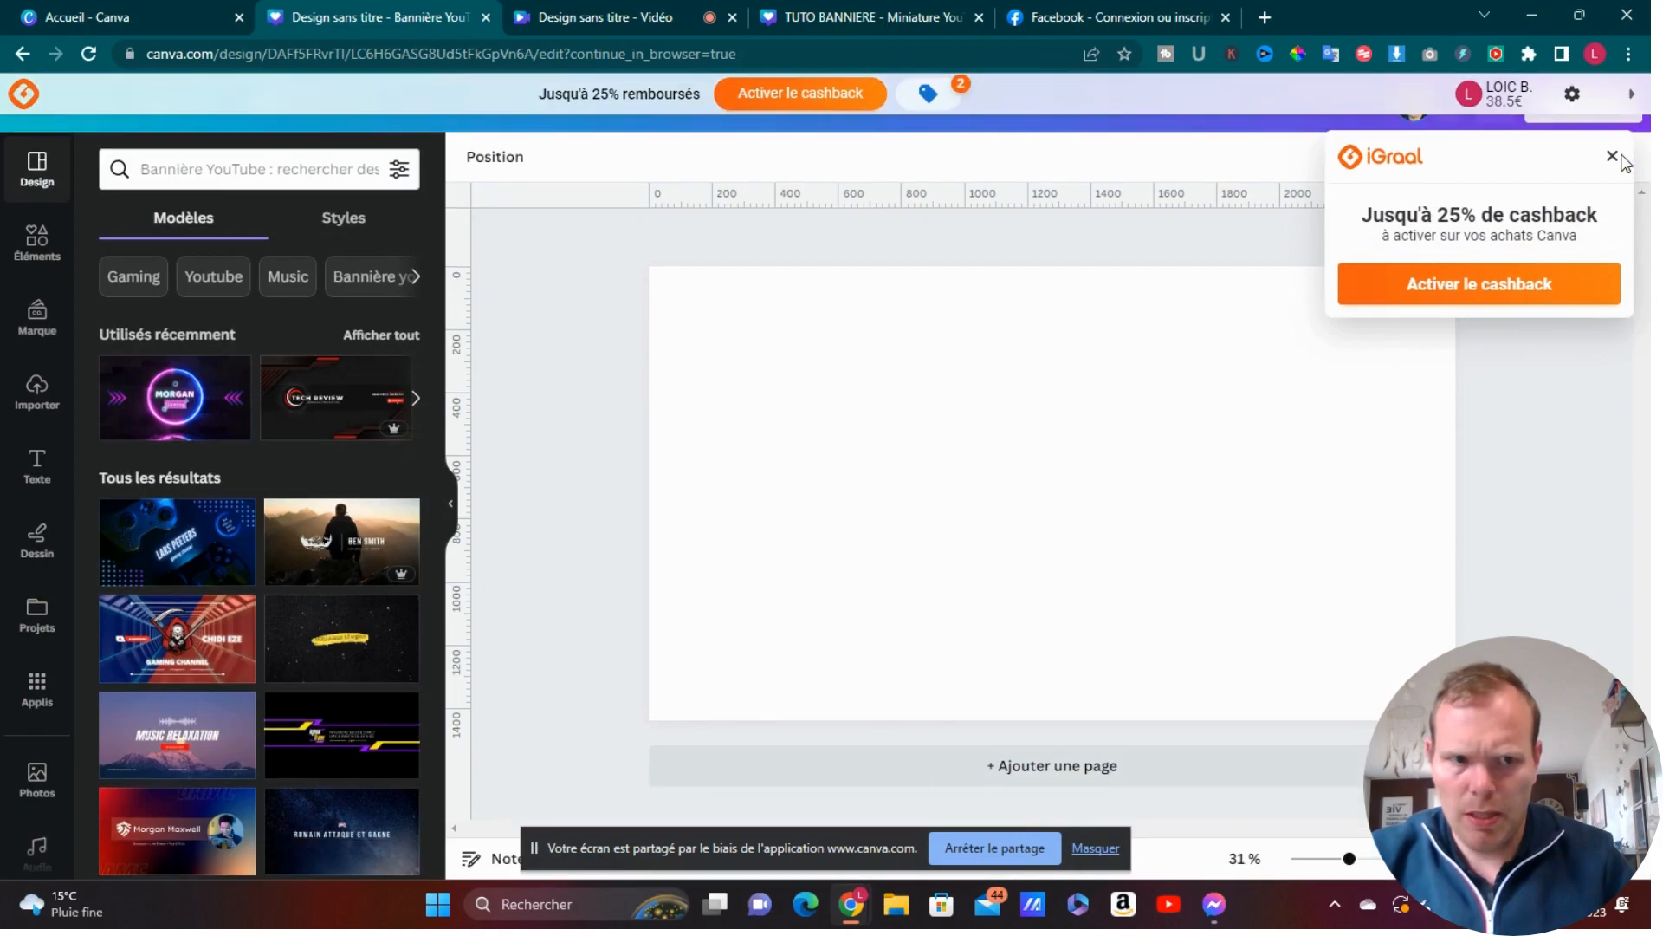
# Step: Close the cashback offer pop-up and browse the YouTube banner templates
pyautogui.click(1613, 157)
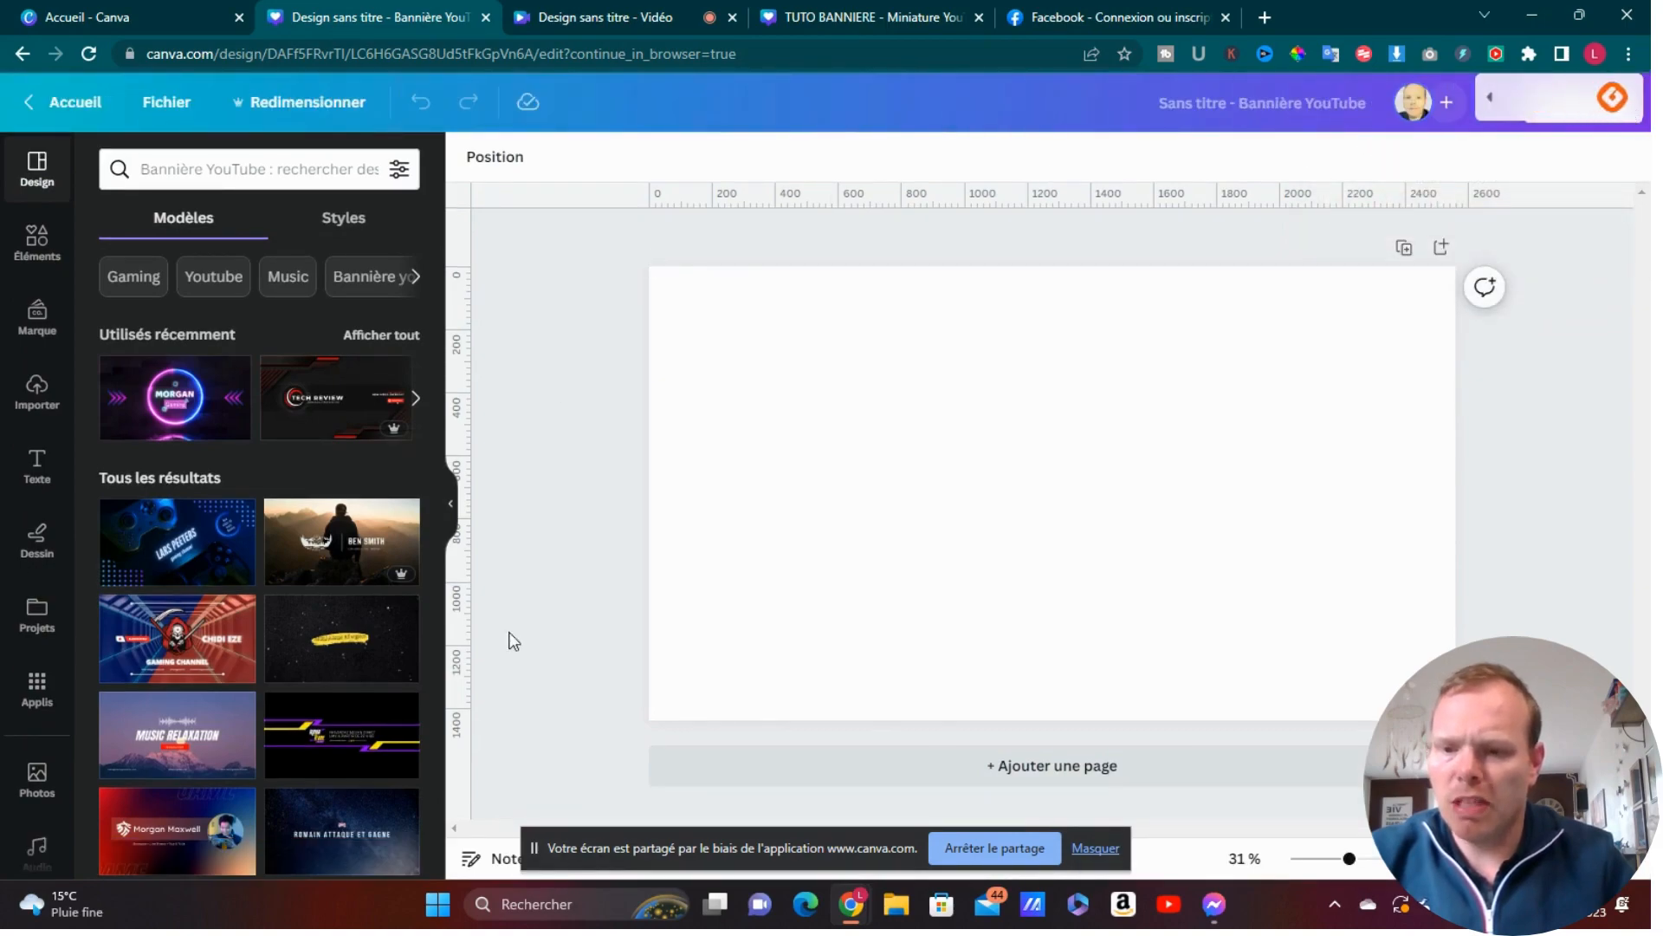
pyautogui.scroll(-4, 401, 605)
pyautogui.scroll(-5, 260, 658)
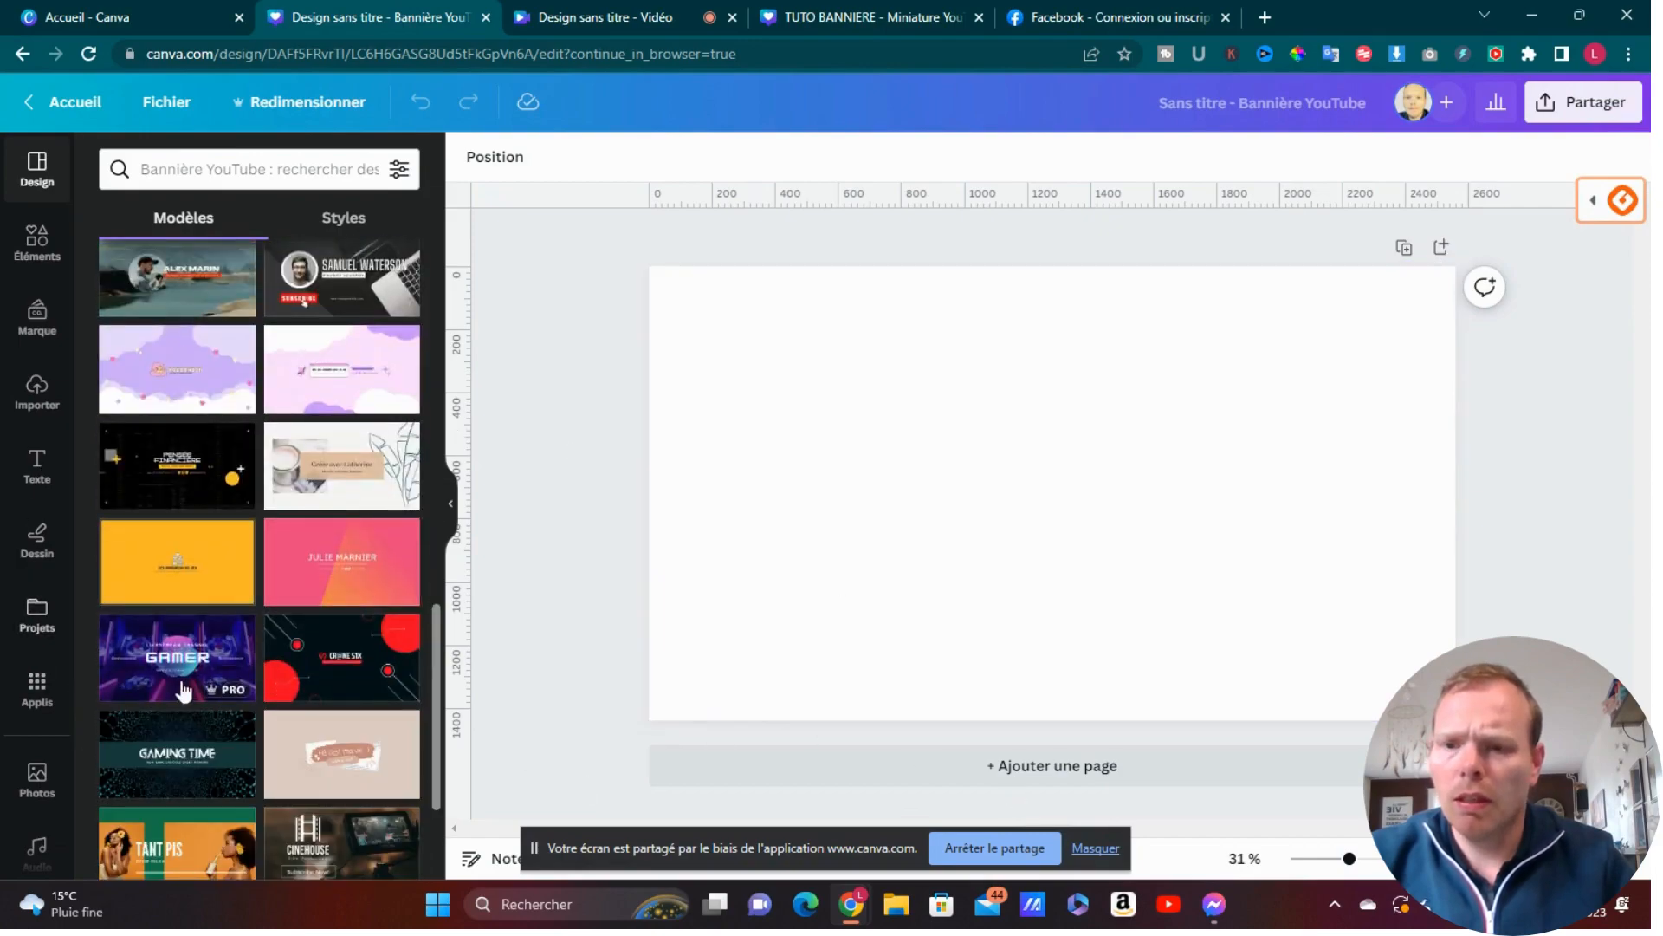
pyautogui.scroll(9, 212, 507)
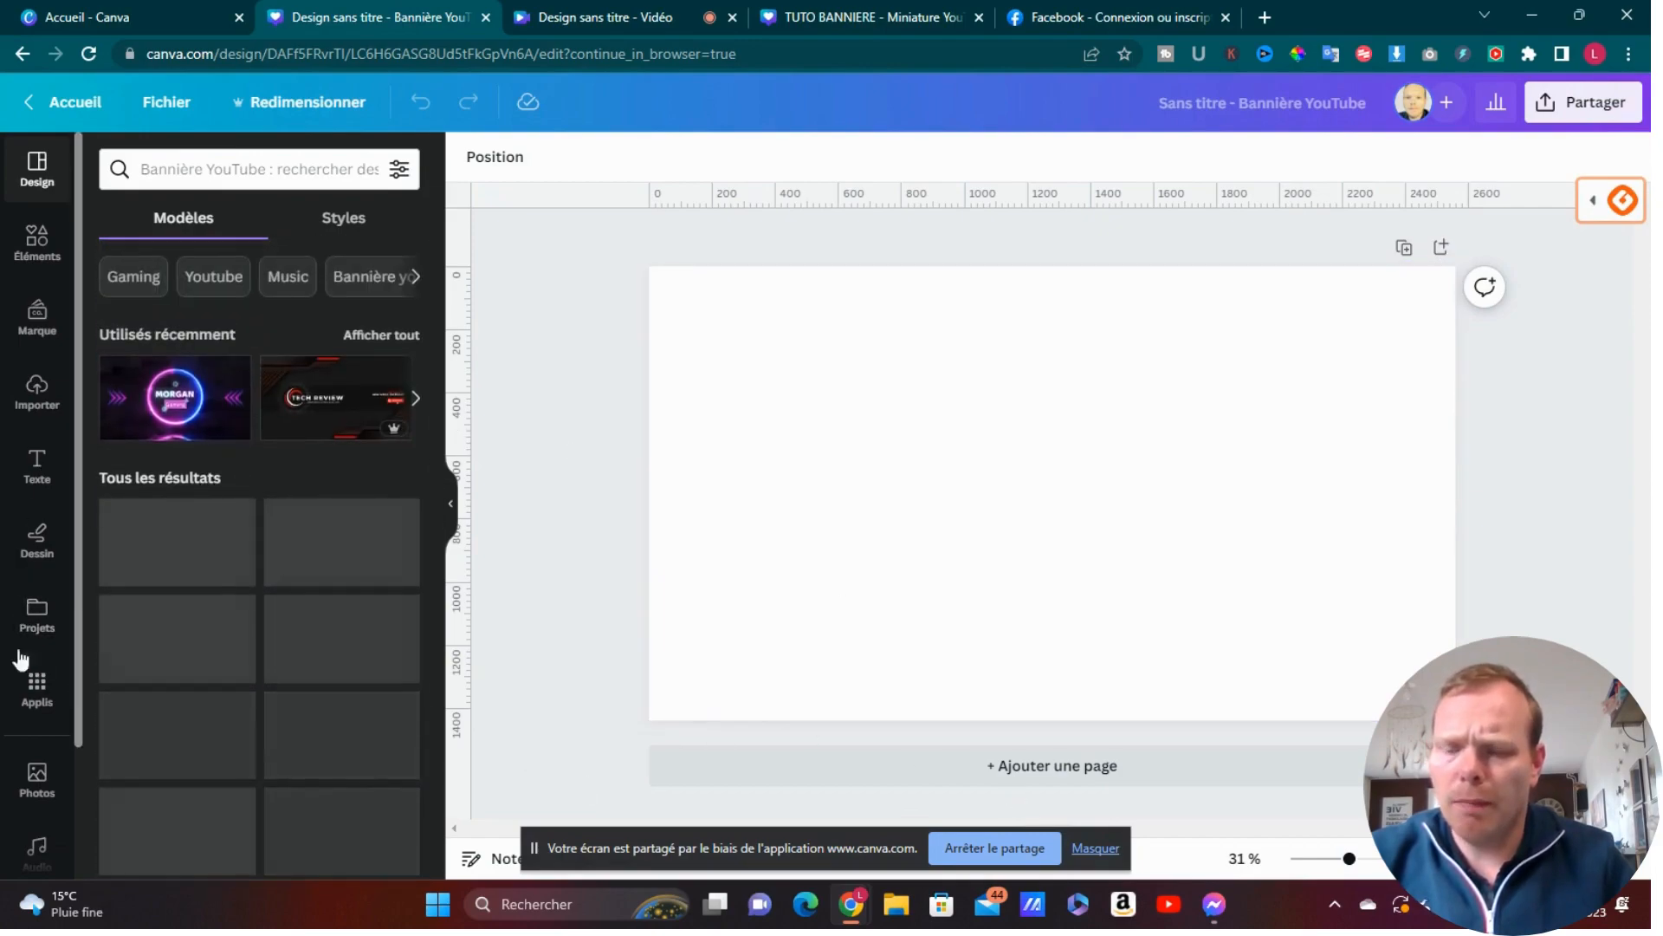
# Step: Set the uploaded grey "TEXT AND LOGO SAFE AREA" template image as the page's full background
pyautogui.click(25, 401)
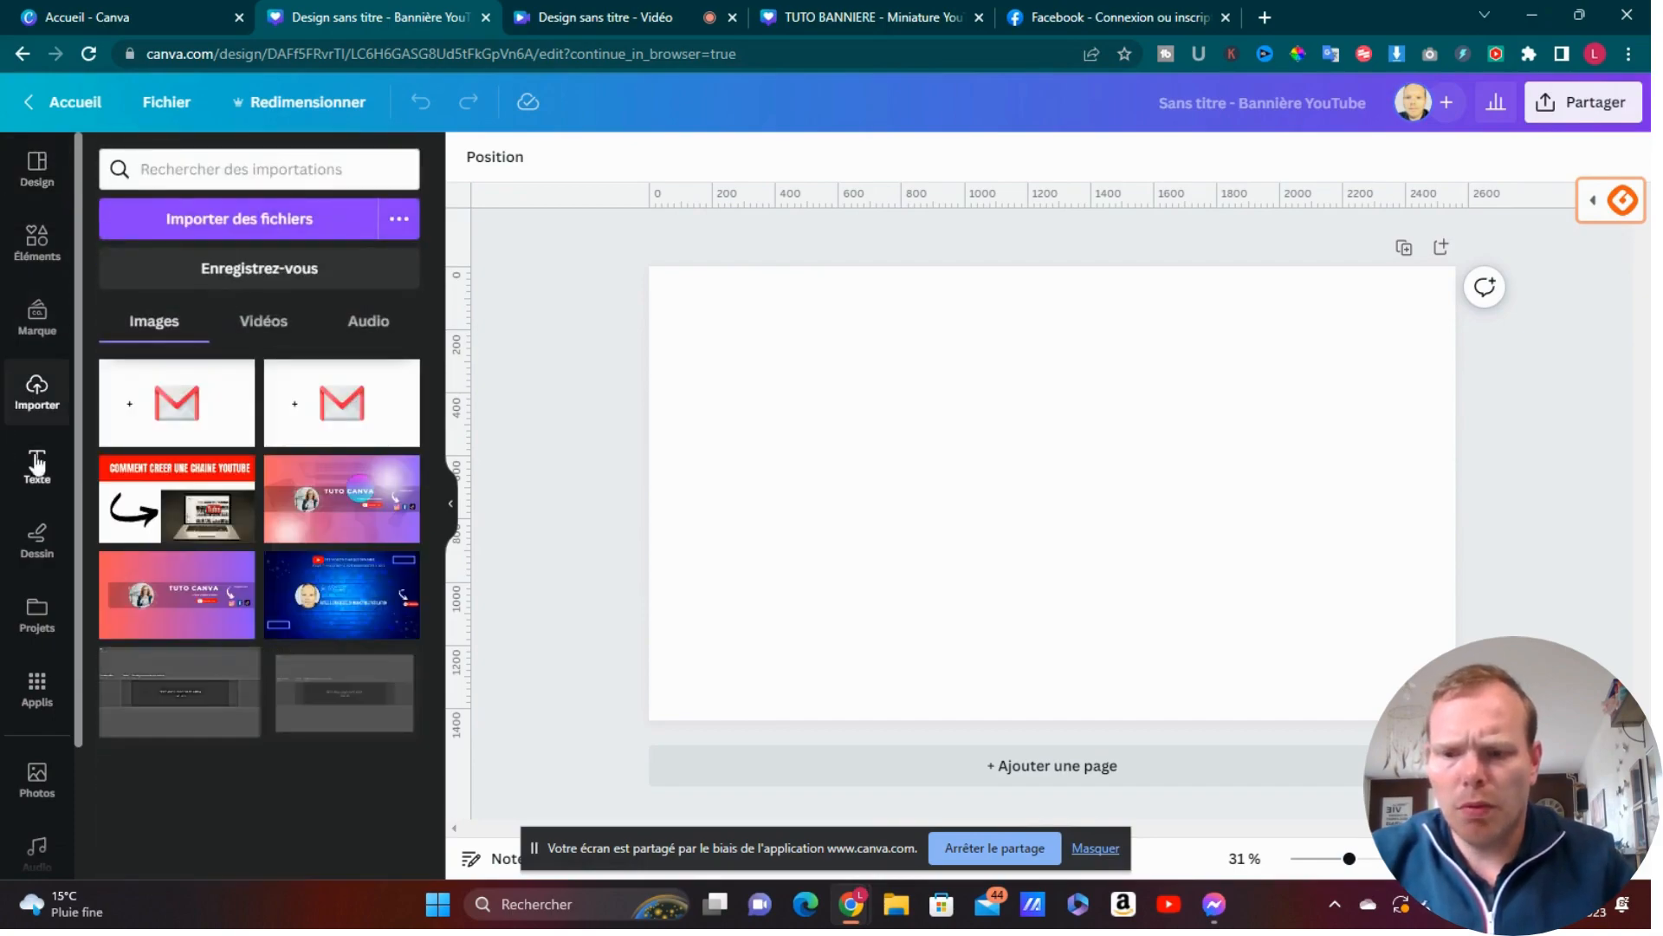
pyautogui.moveTo(294, 717); pyautogui.dragTo(653, 624)
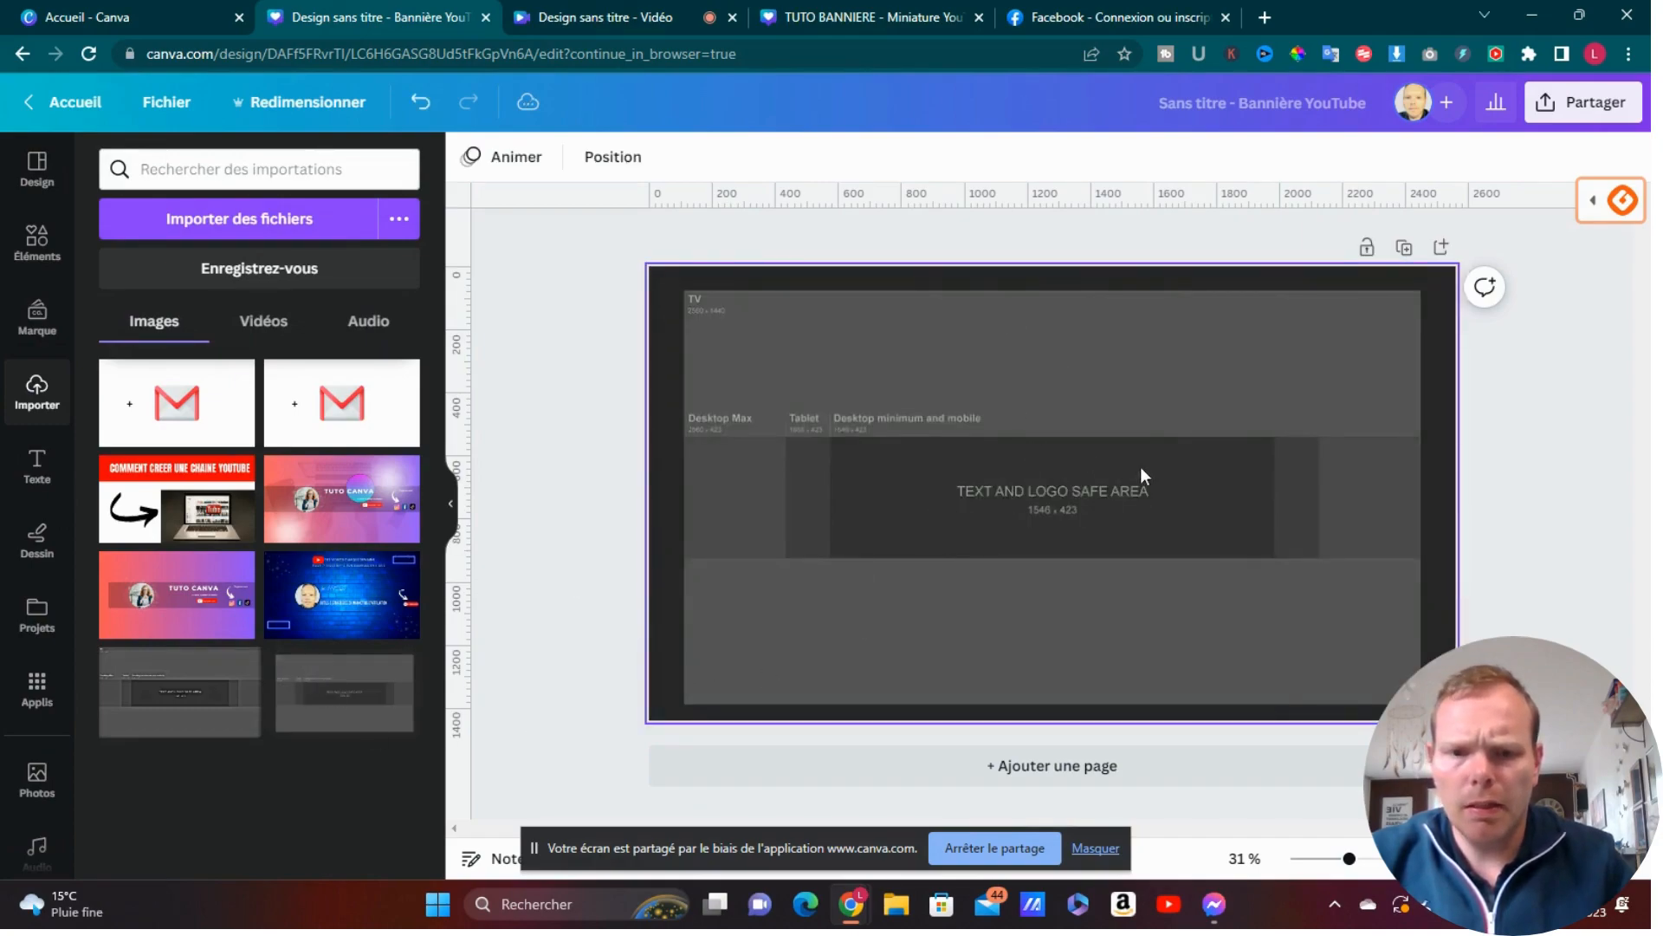
pyautogui.click(1170, 795)
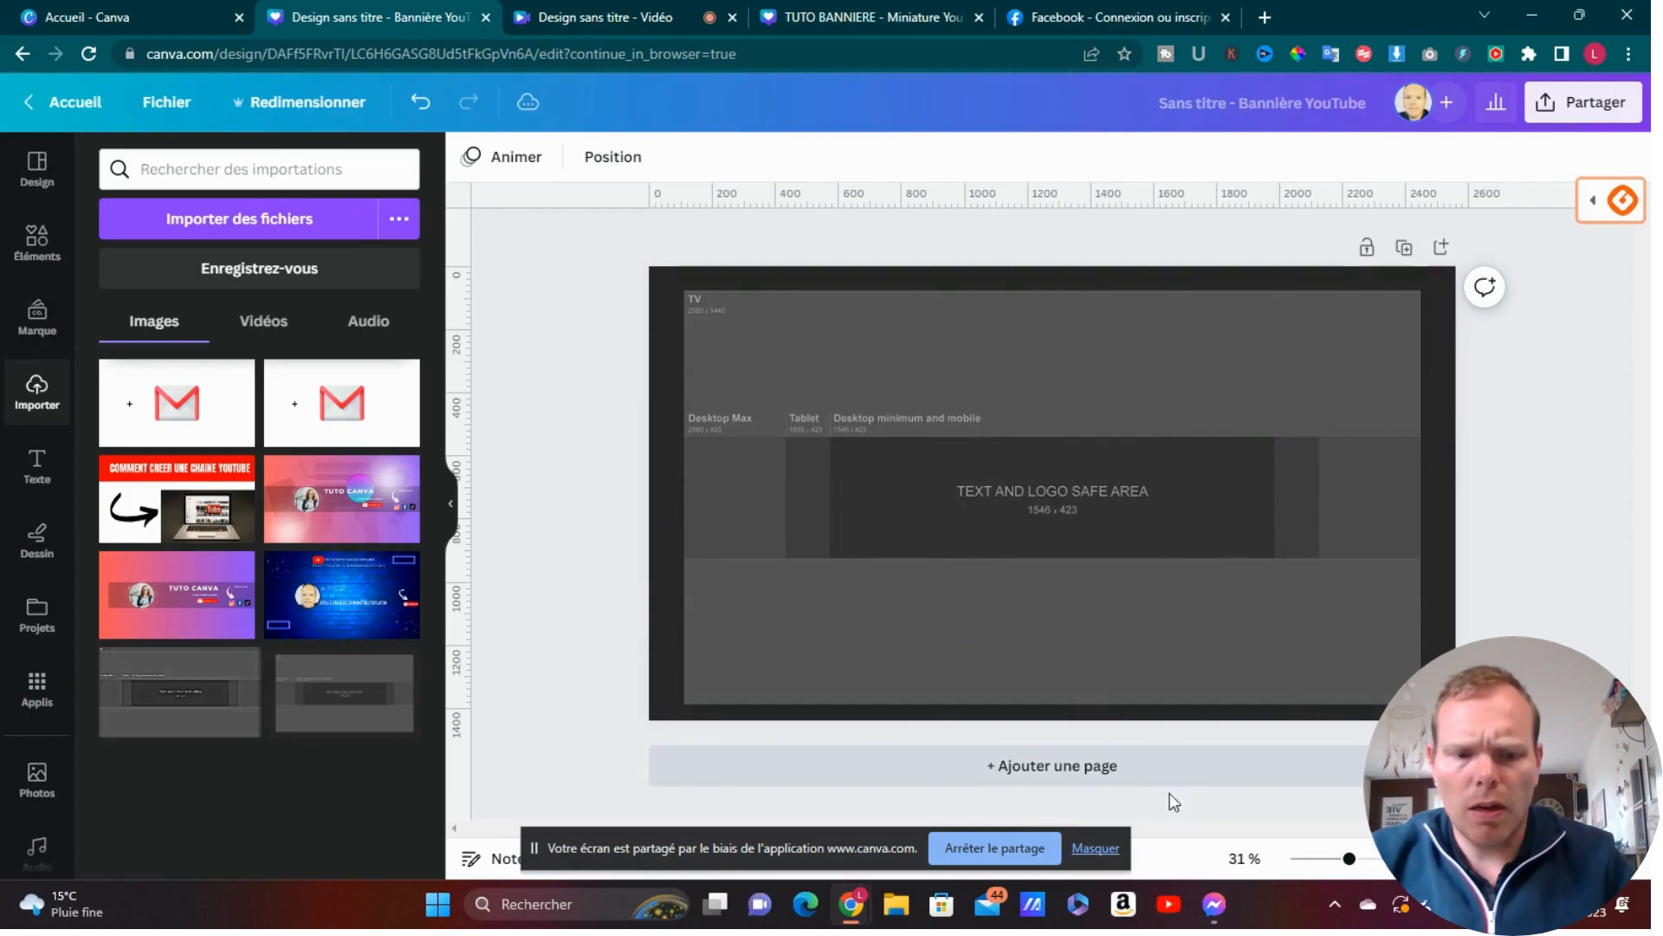
# Step: Check the display settings for whether rulers and guides are shown
pyautogui.moveTo(1345, 864); pyautogui.dragTo(1373, 862)
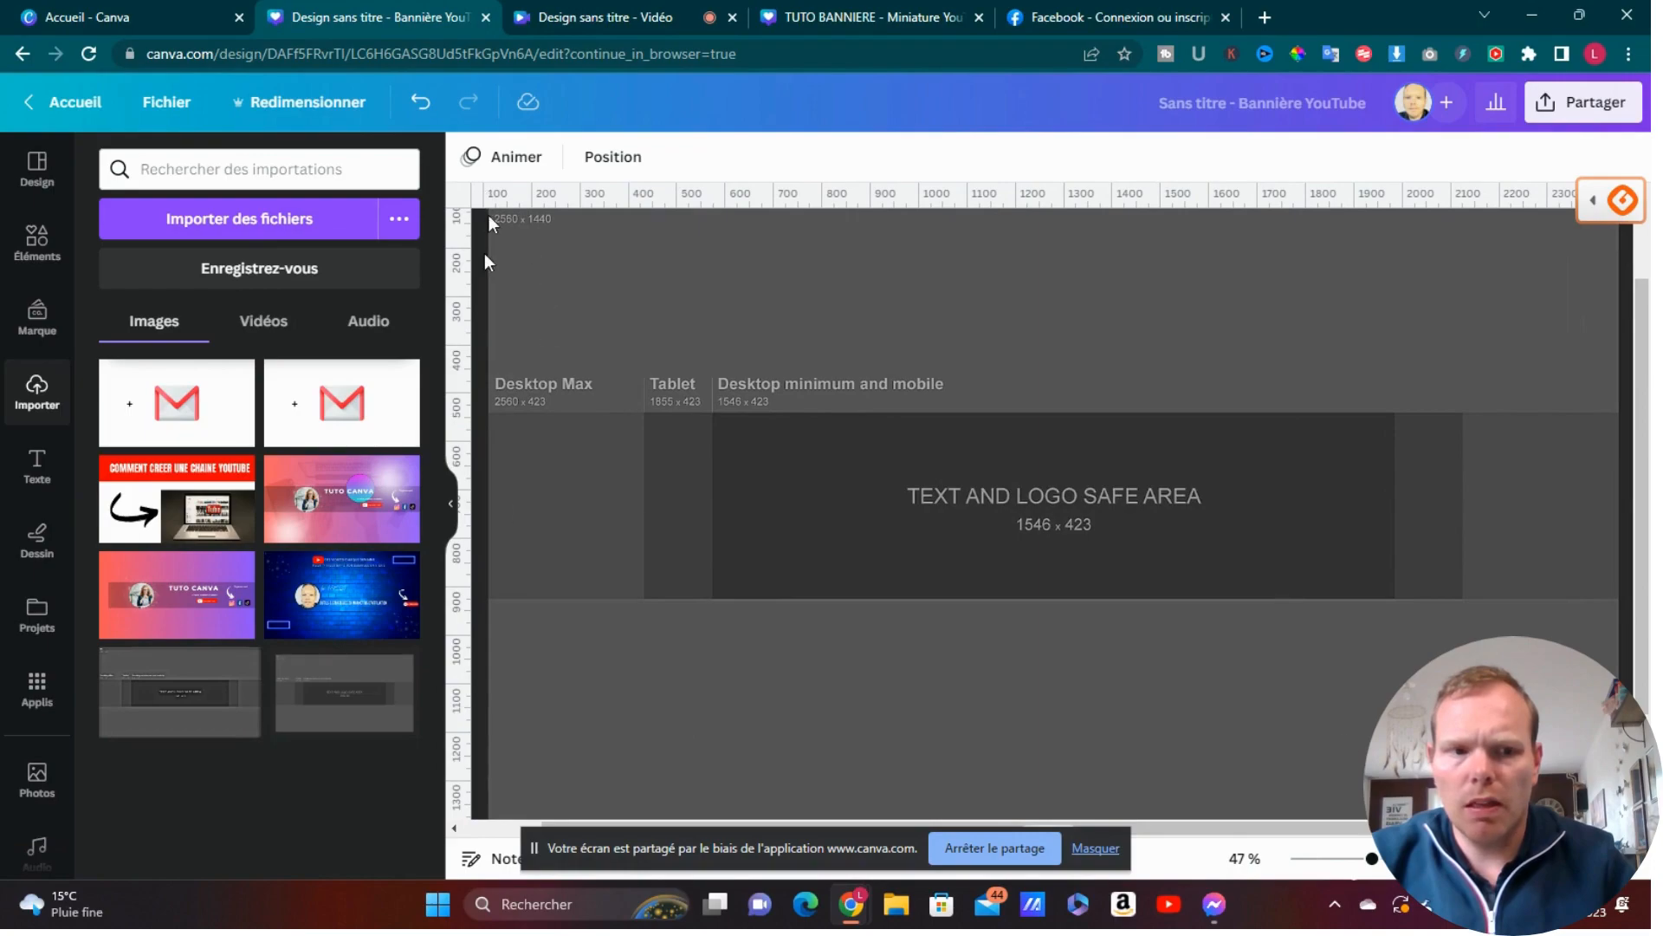
pyautogui.scroll(2, 524, 294)
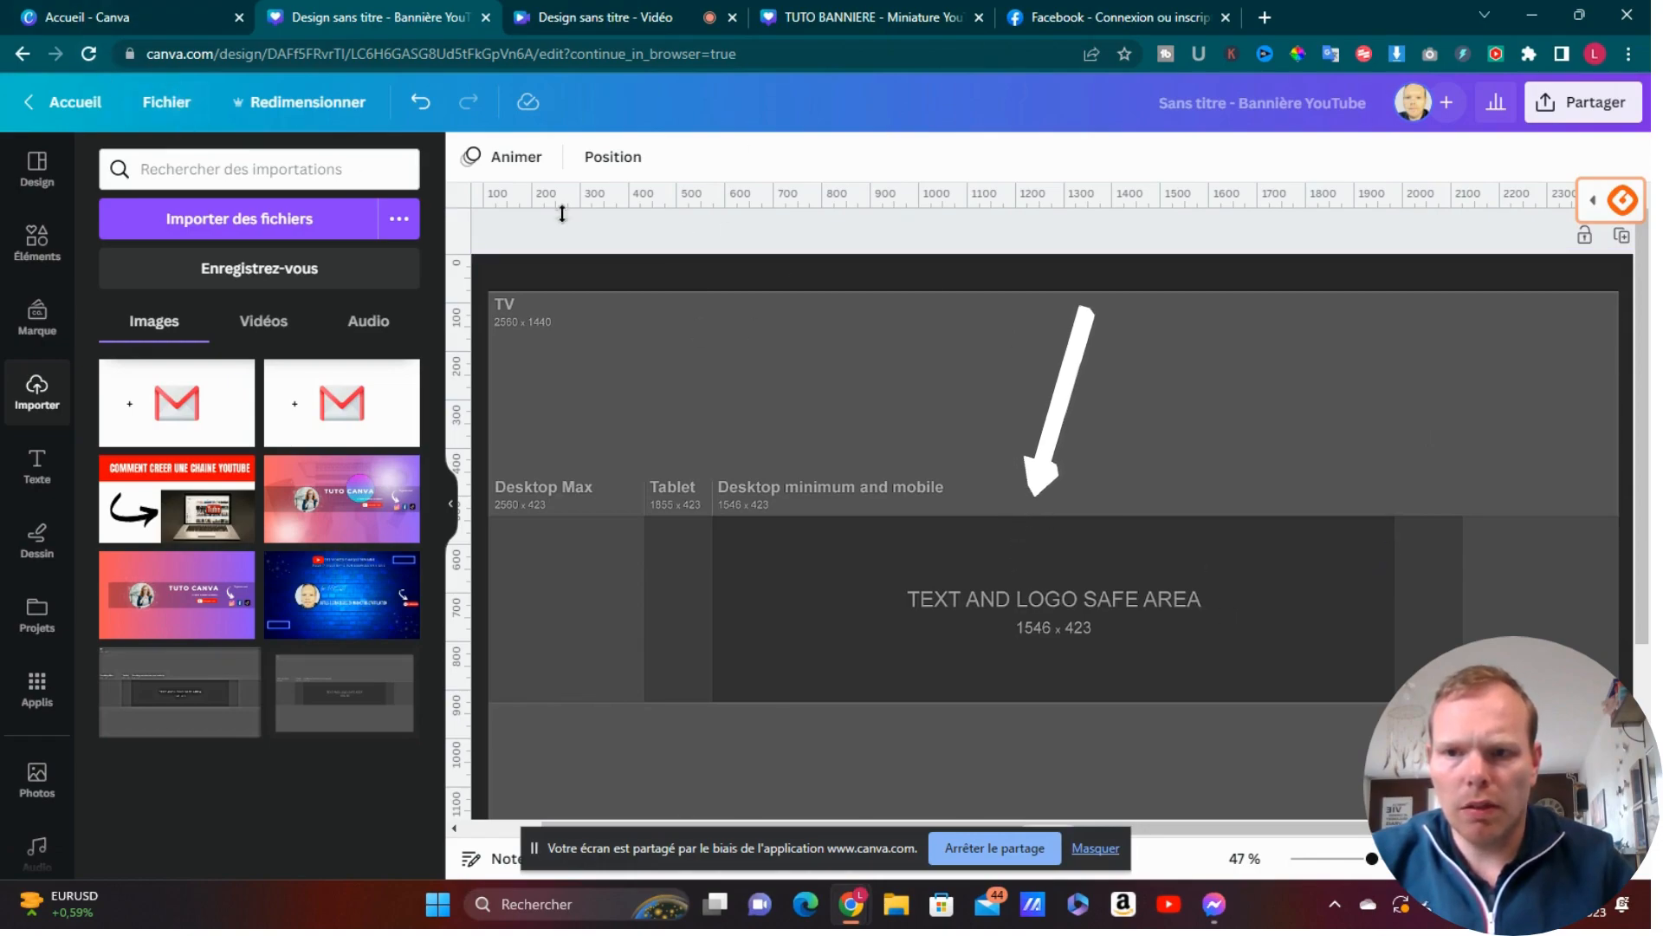
pyautogui.click(180, 104)
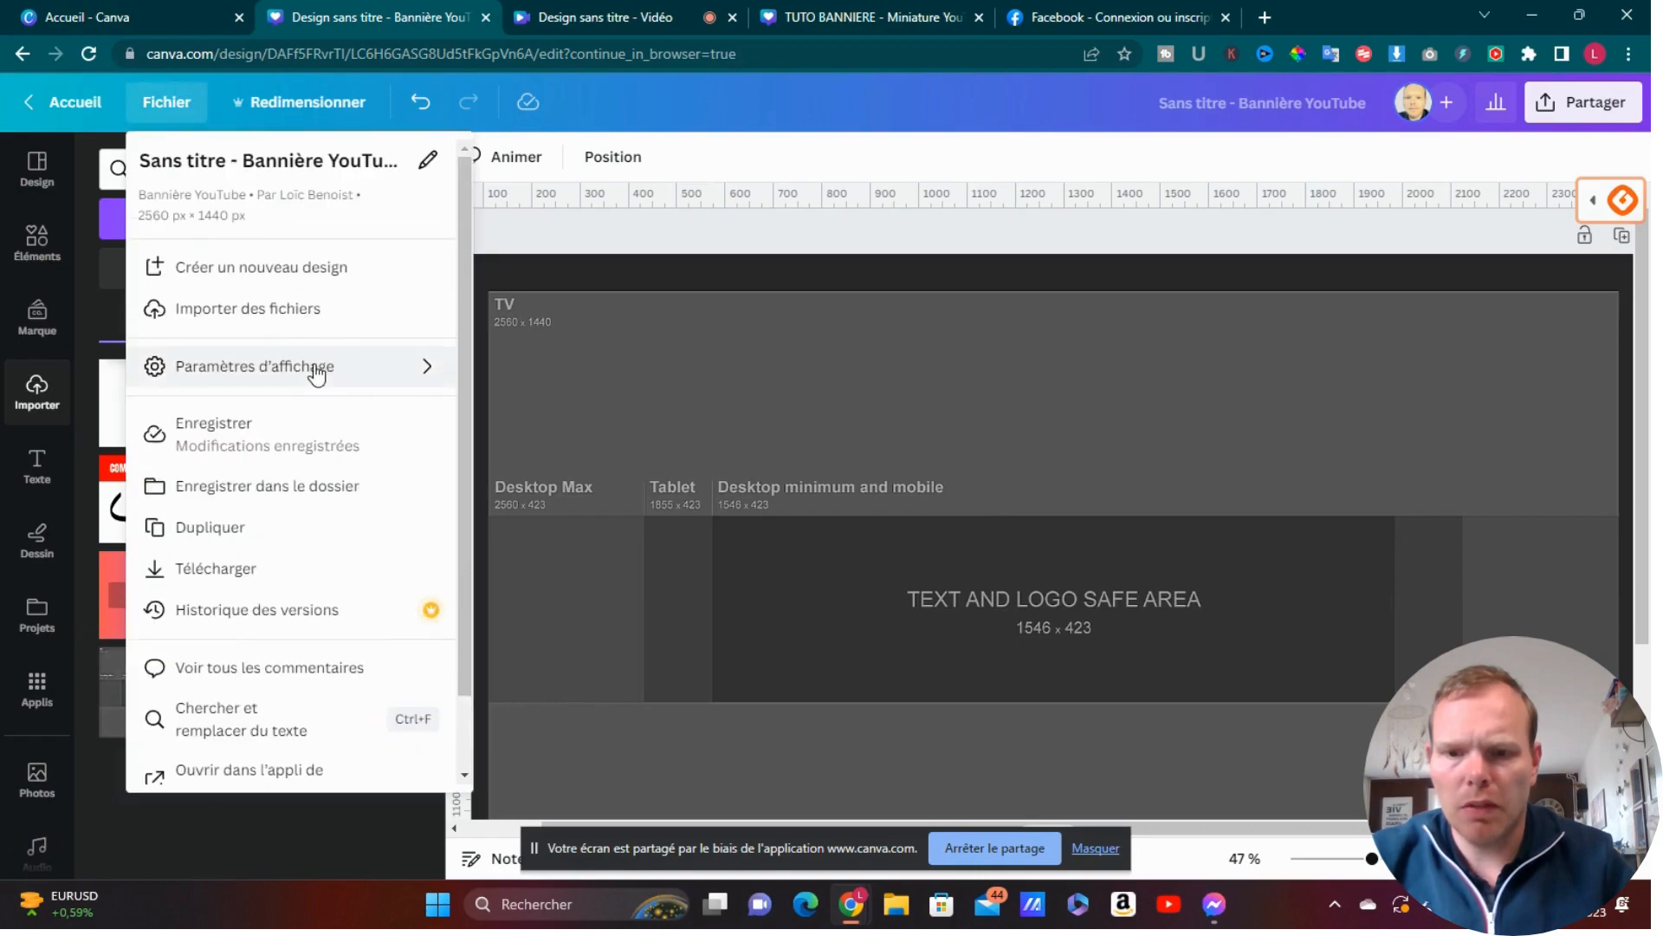
pyautogui.moveTo(316, 366)
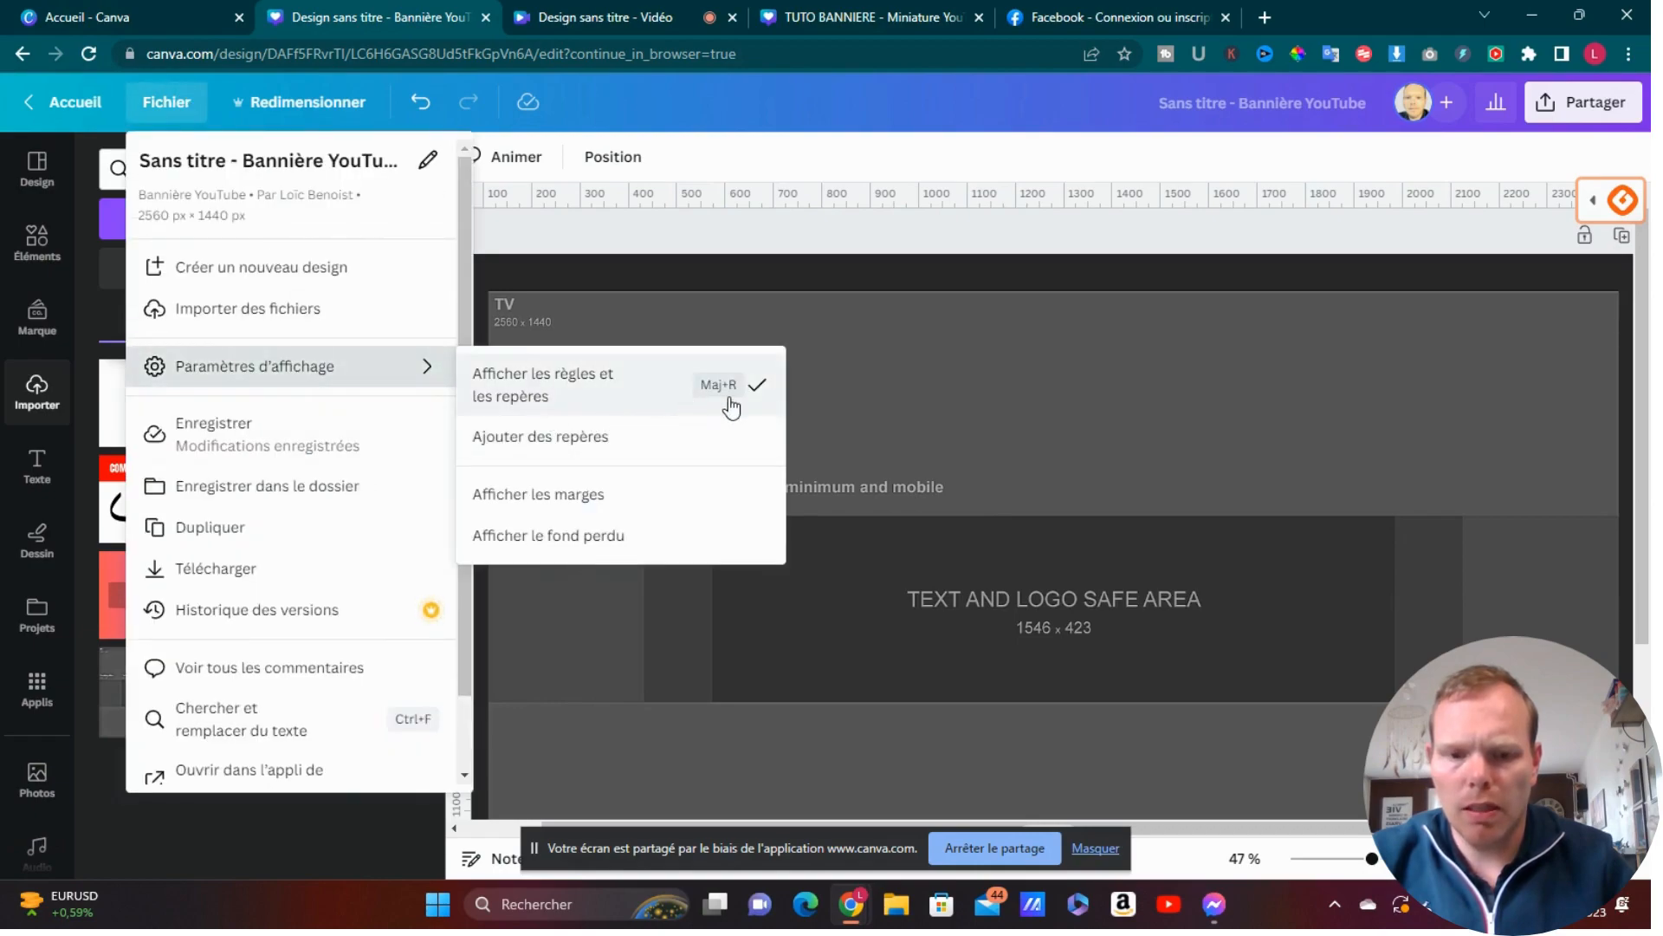
pyautogui.click(949, 385)
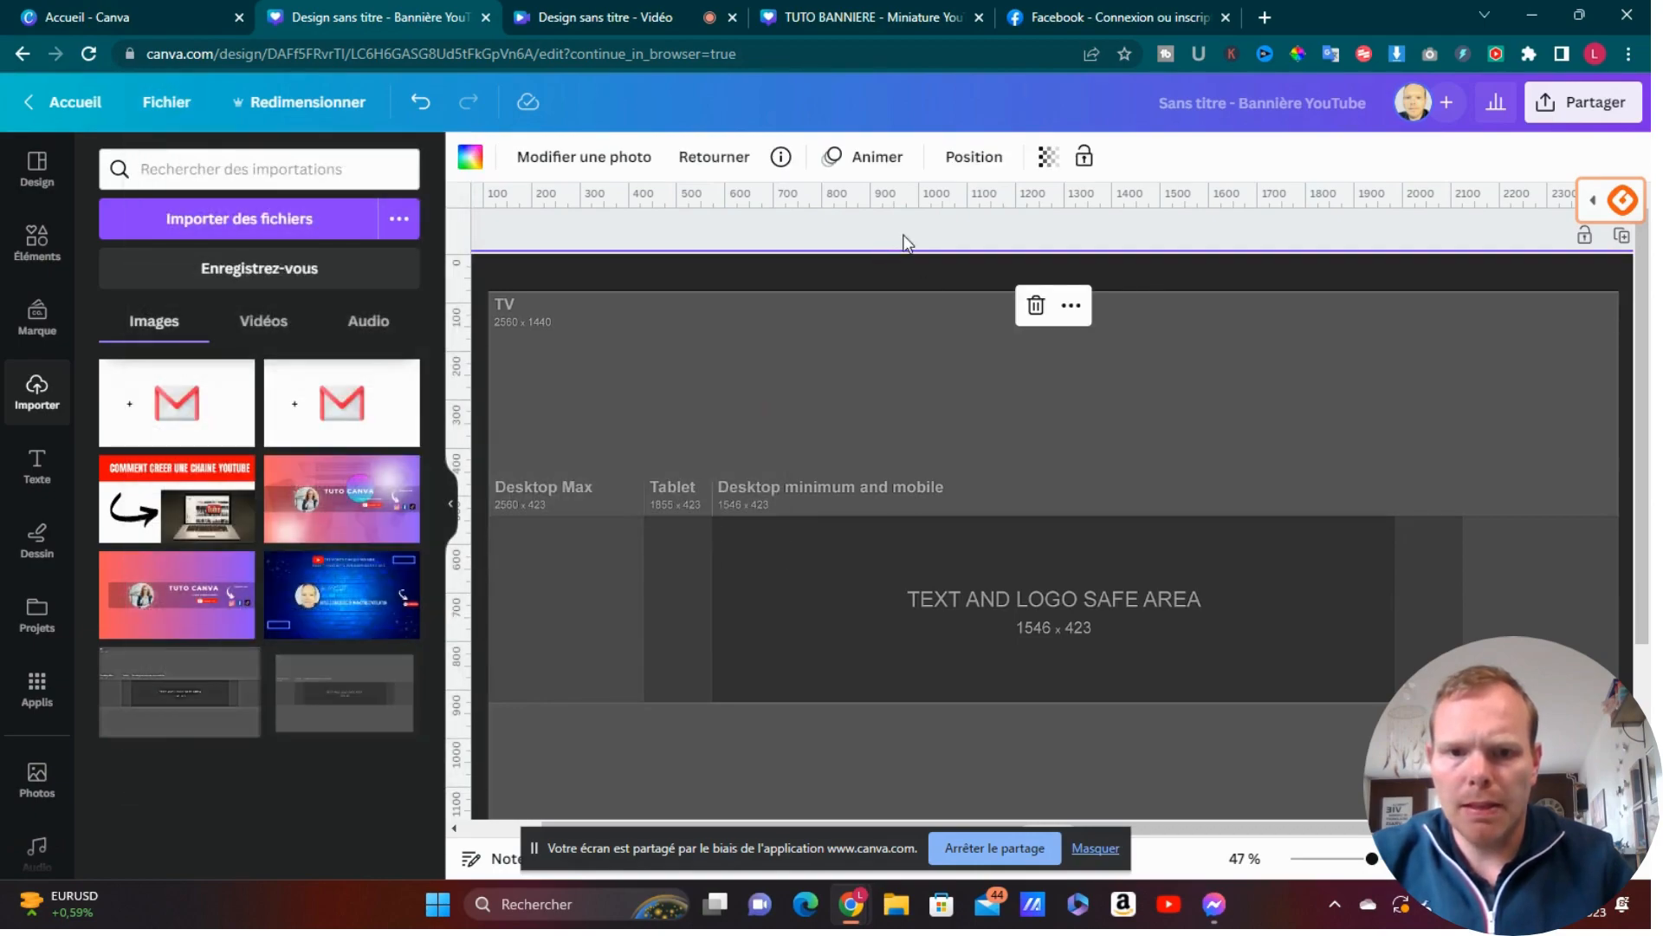
# Step: Place guides along all four edges of the text and logo safe area, the lower one at 923 and the left one at 571
pyautogui.moveTo(933, 246); pyautogui.dragTo(958, 515)
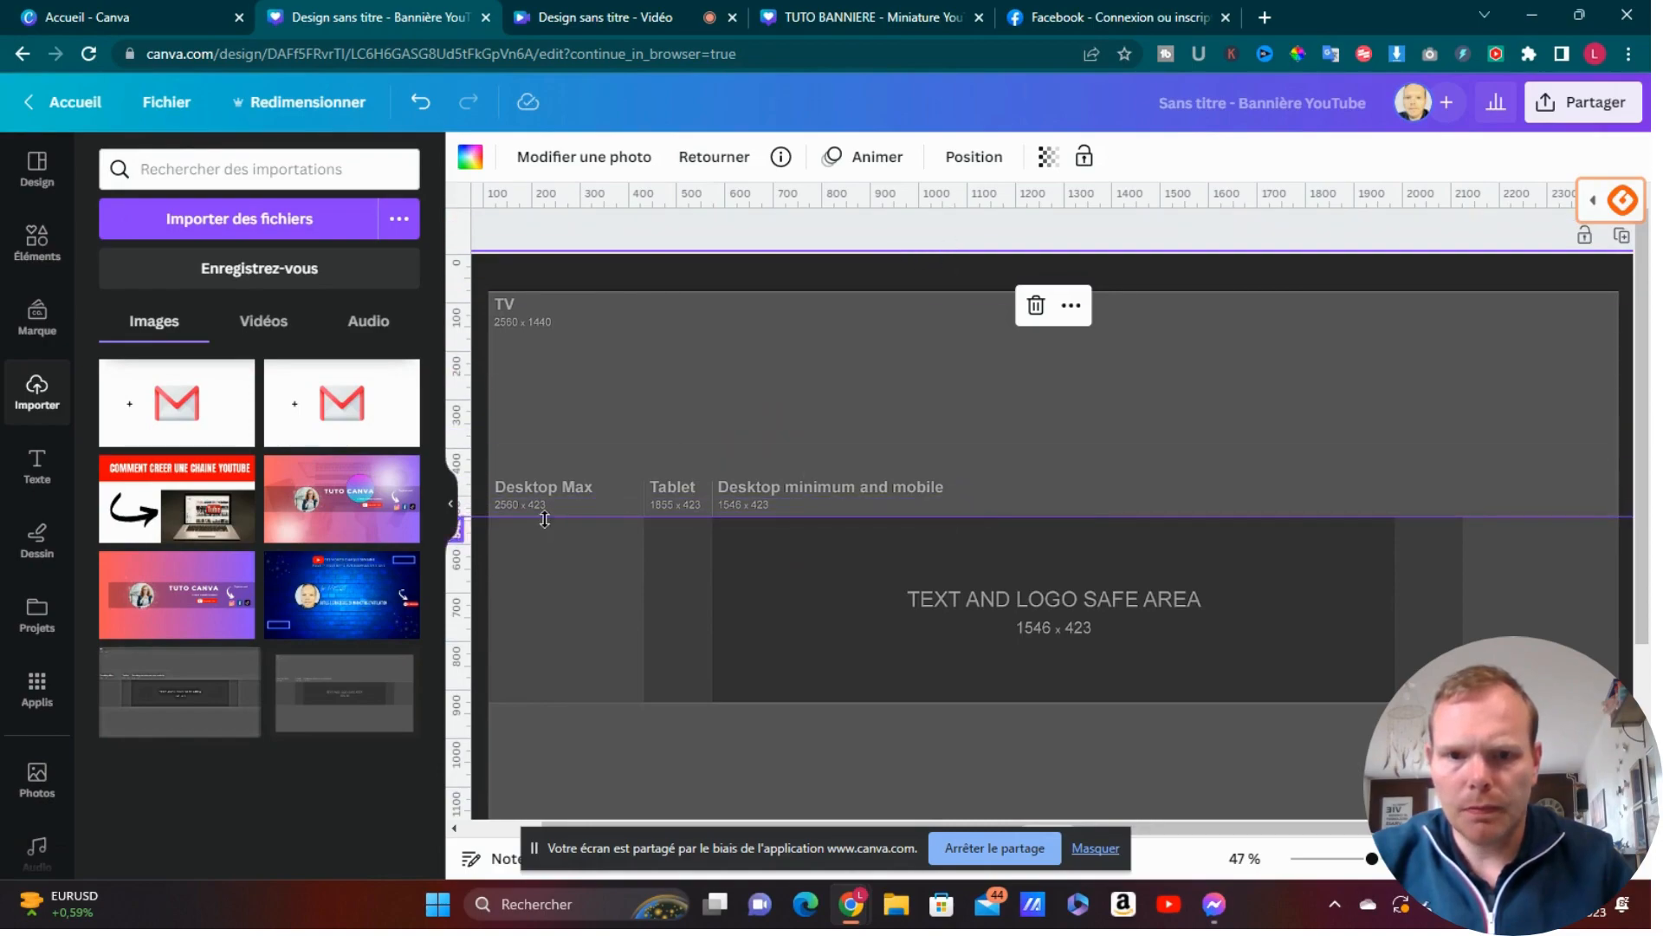
pyautogui.moveTo(822, 206); pyautogui.dragTo(888, 699)
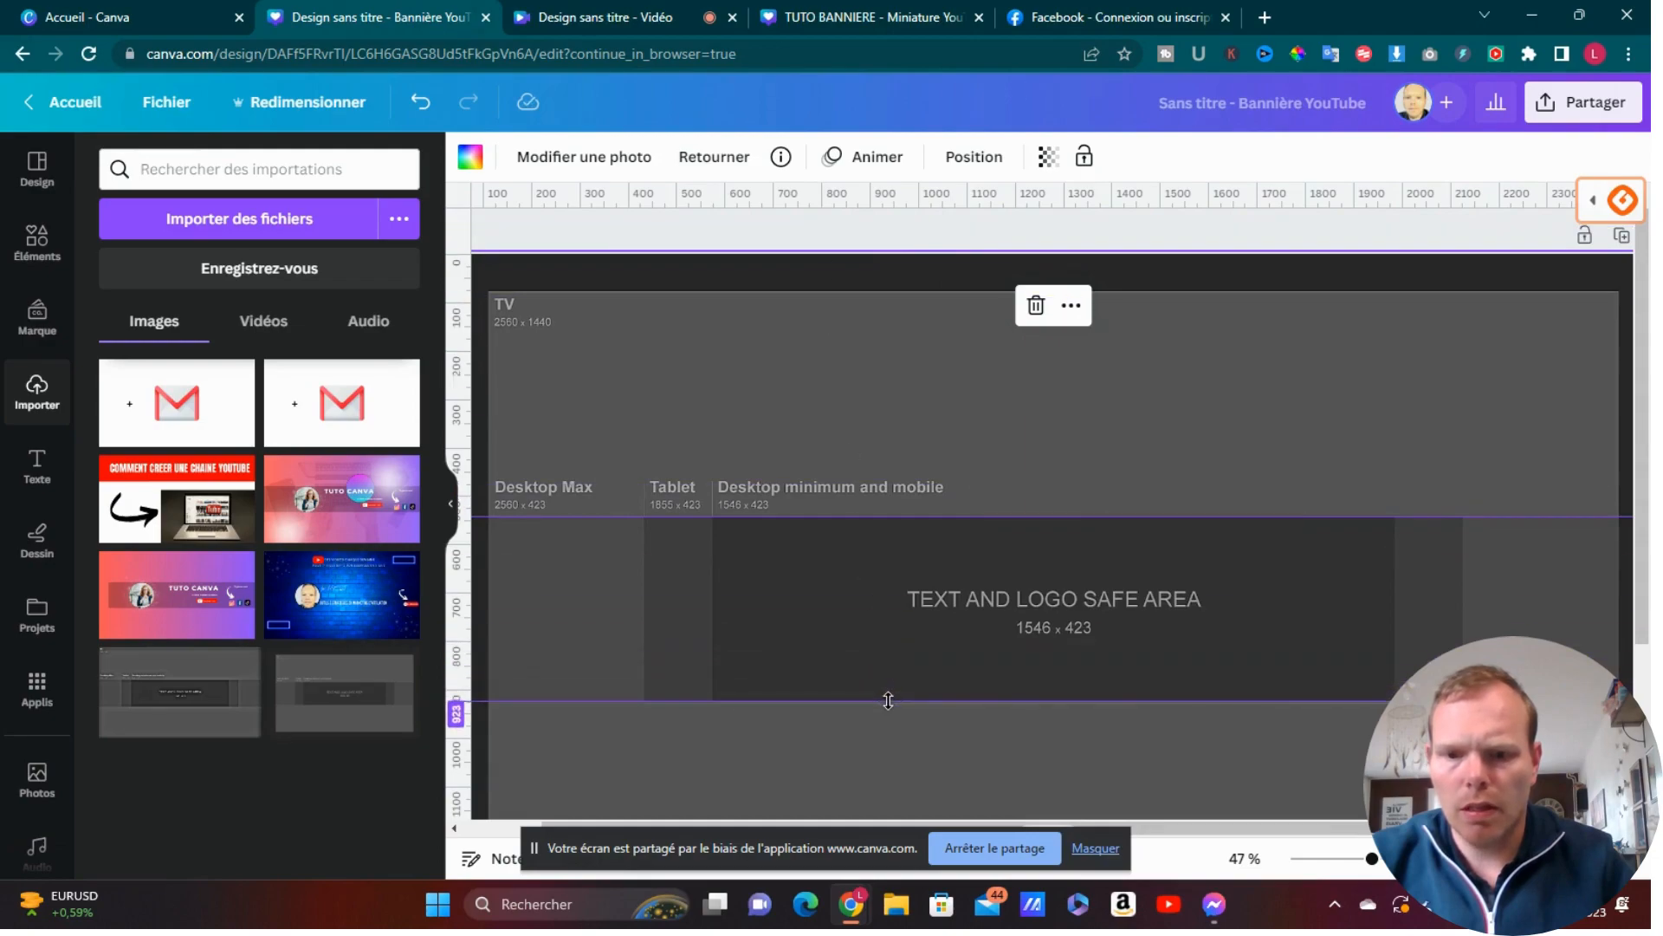
pyautogui.moveTo(464, 583); pyautogui.dragTo(710, 579)
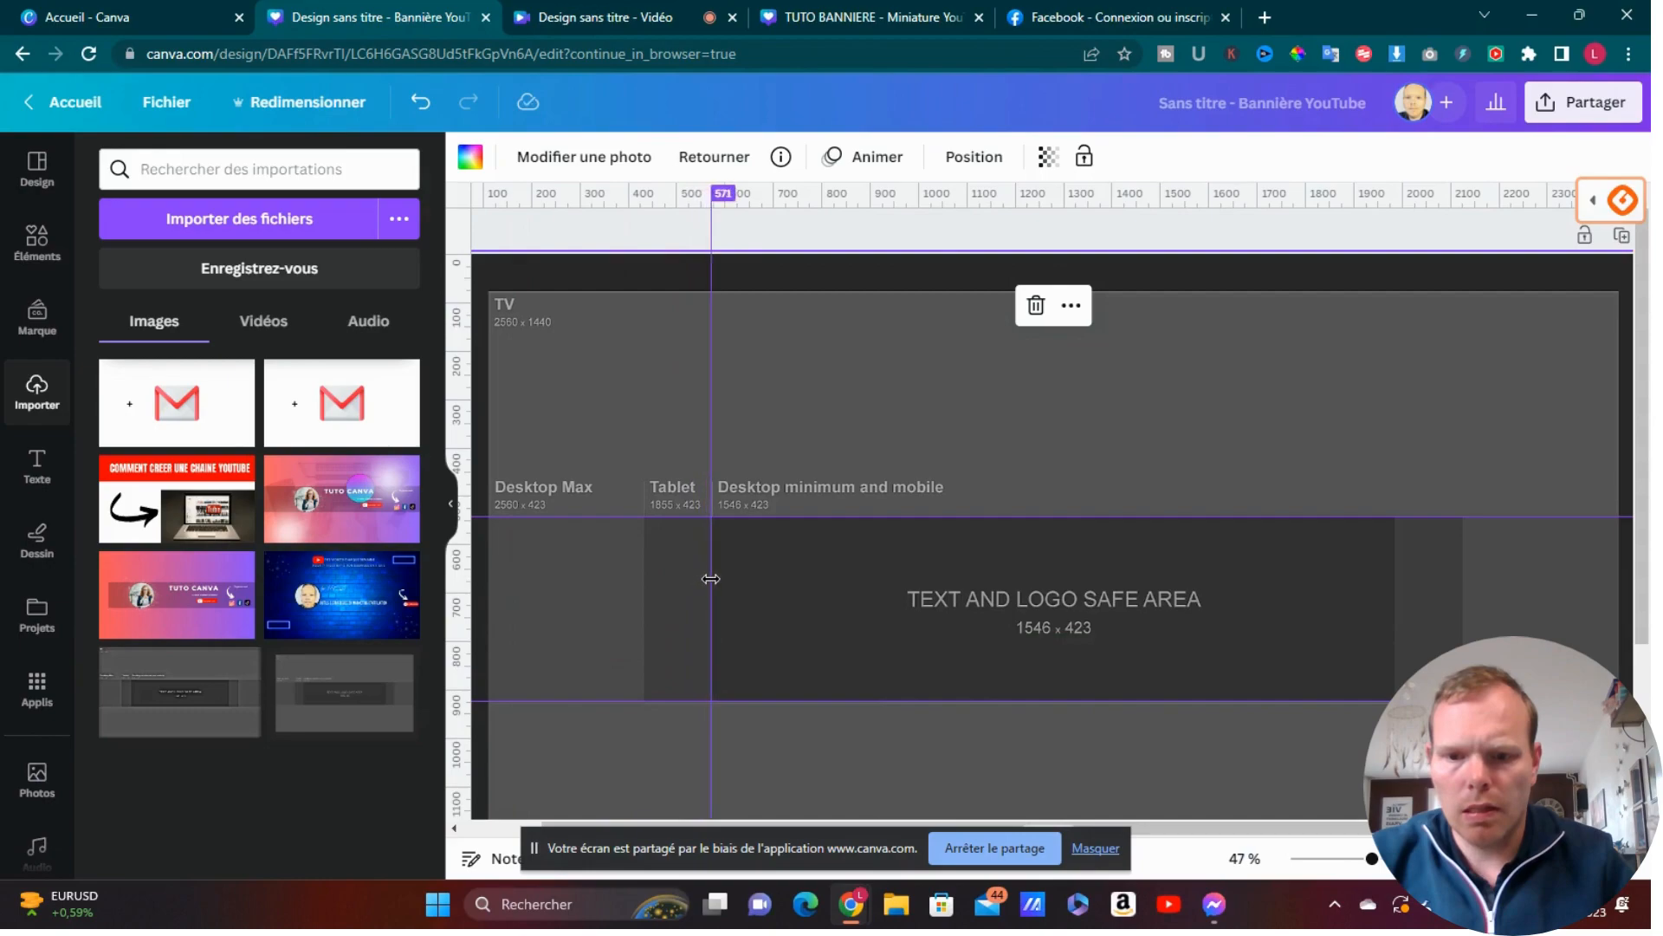
pyautogui.moveTo(468, 595); pyautogui.dragTo(1392, 589)
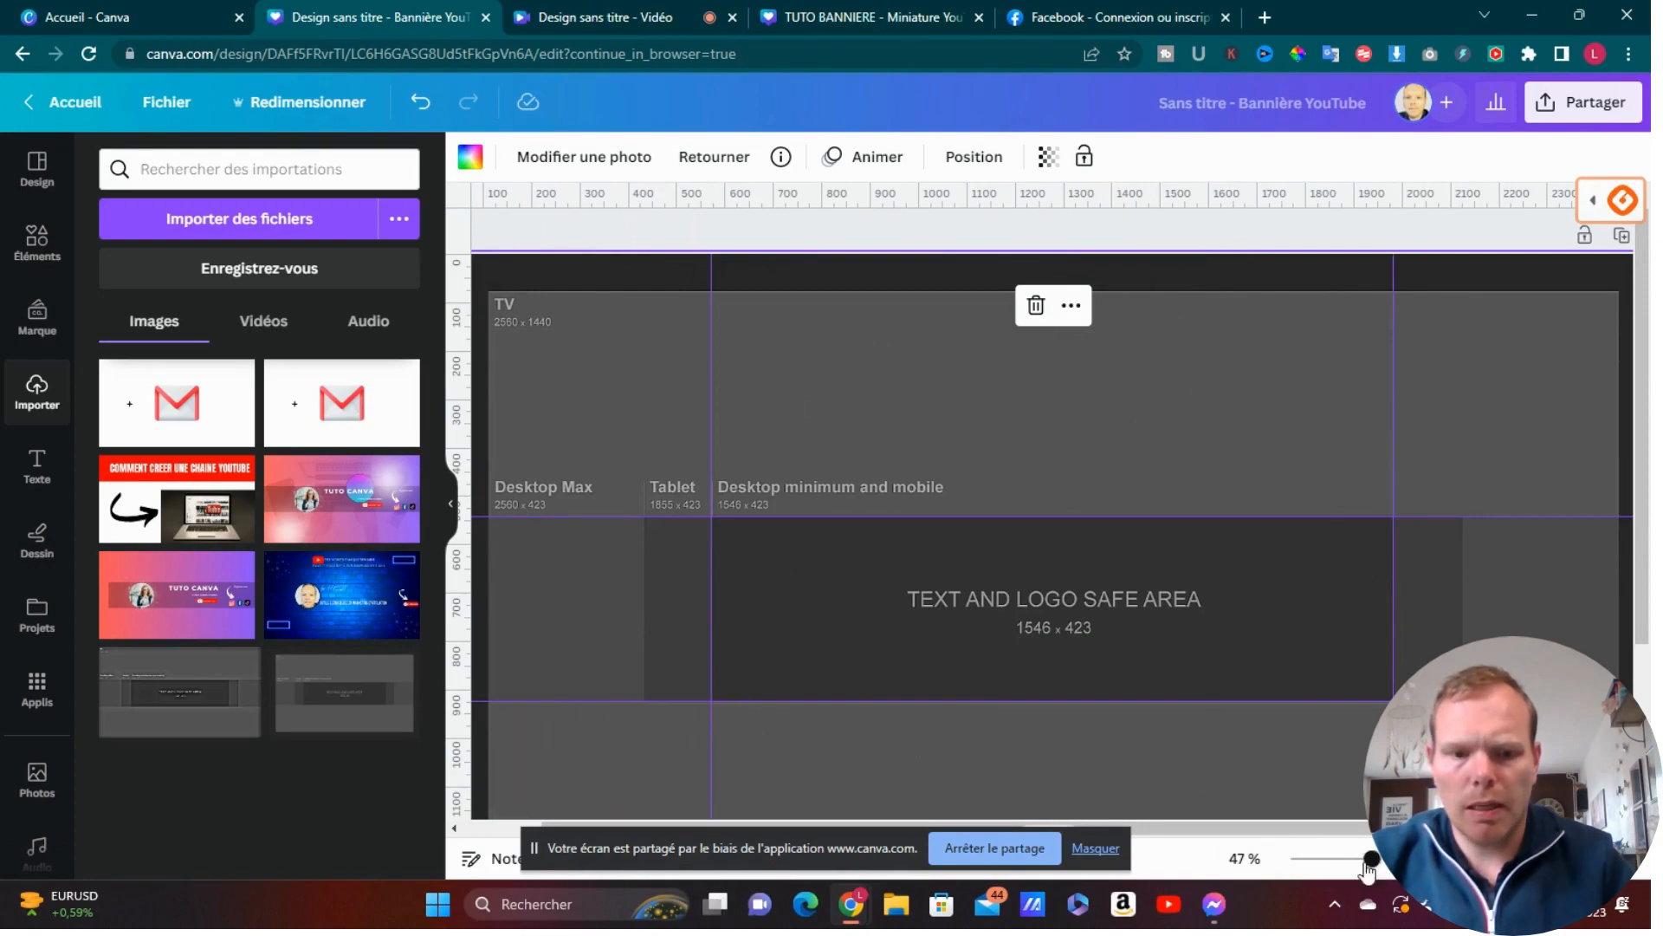
# Step: Duplicate the page with its guides and delete the safe-area background image from the copy
pyautogui.moveTo(1370, 859); pyautogui.dragTo(1352, 859)
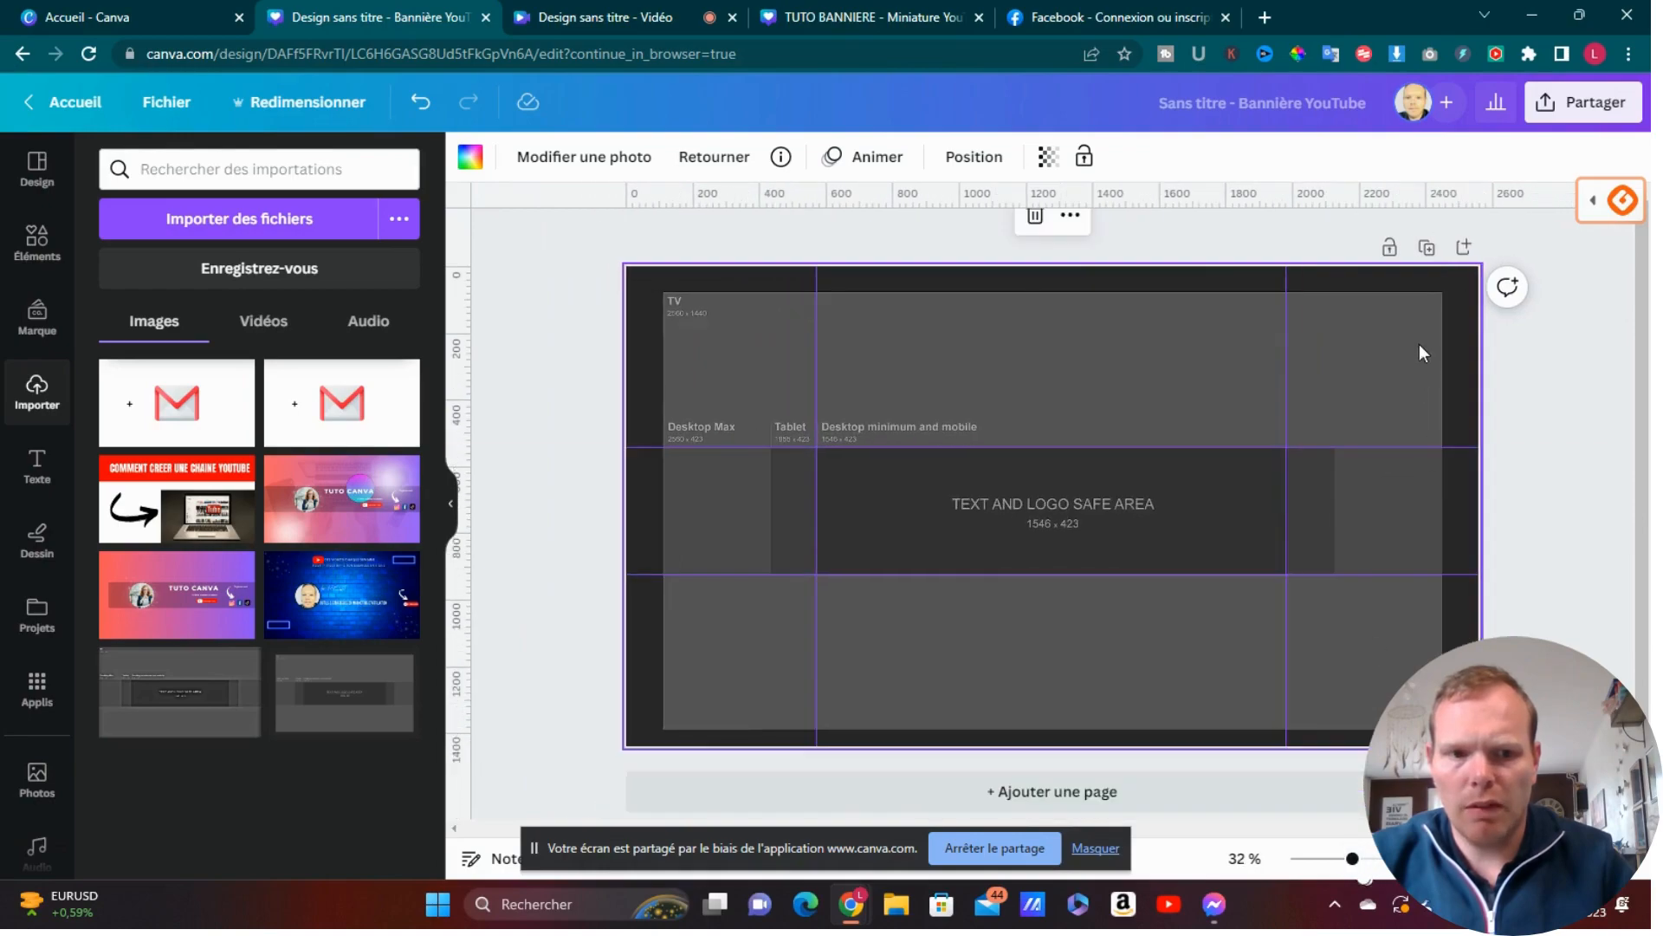
pyautogui.click(1425, 250)
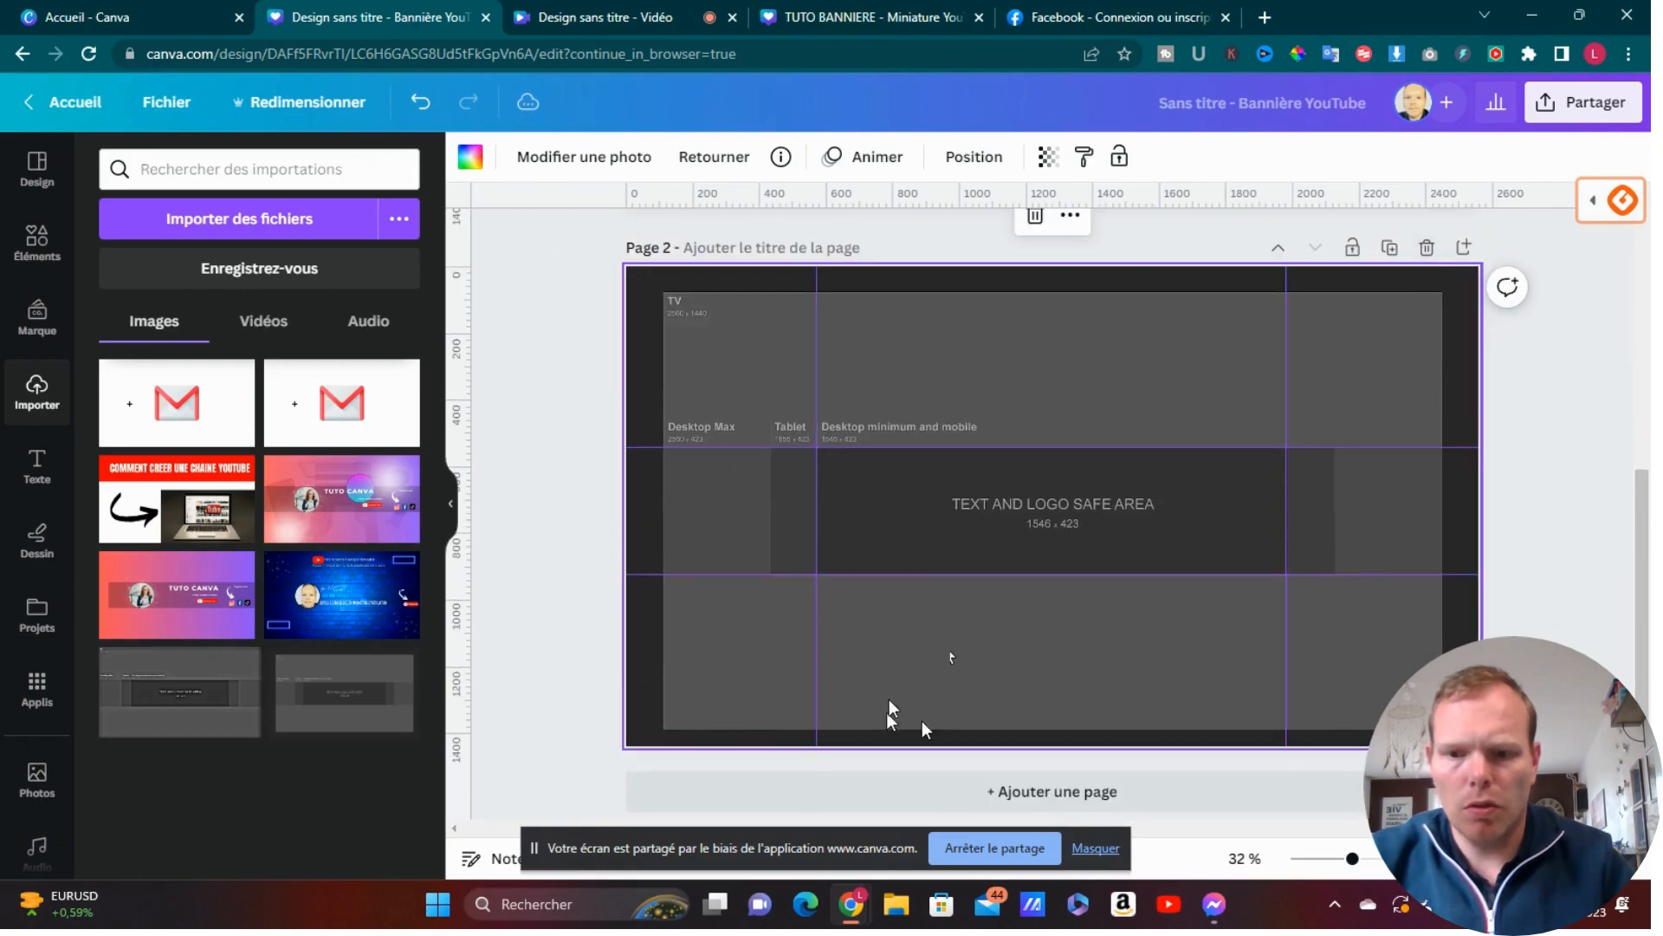
pyautogui.scroll(3, 920, 520)
pyautogui.scroll(-3, 719, 684)
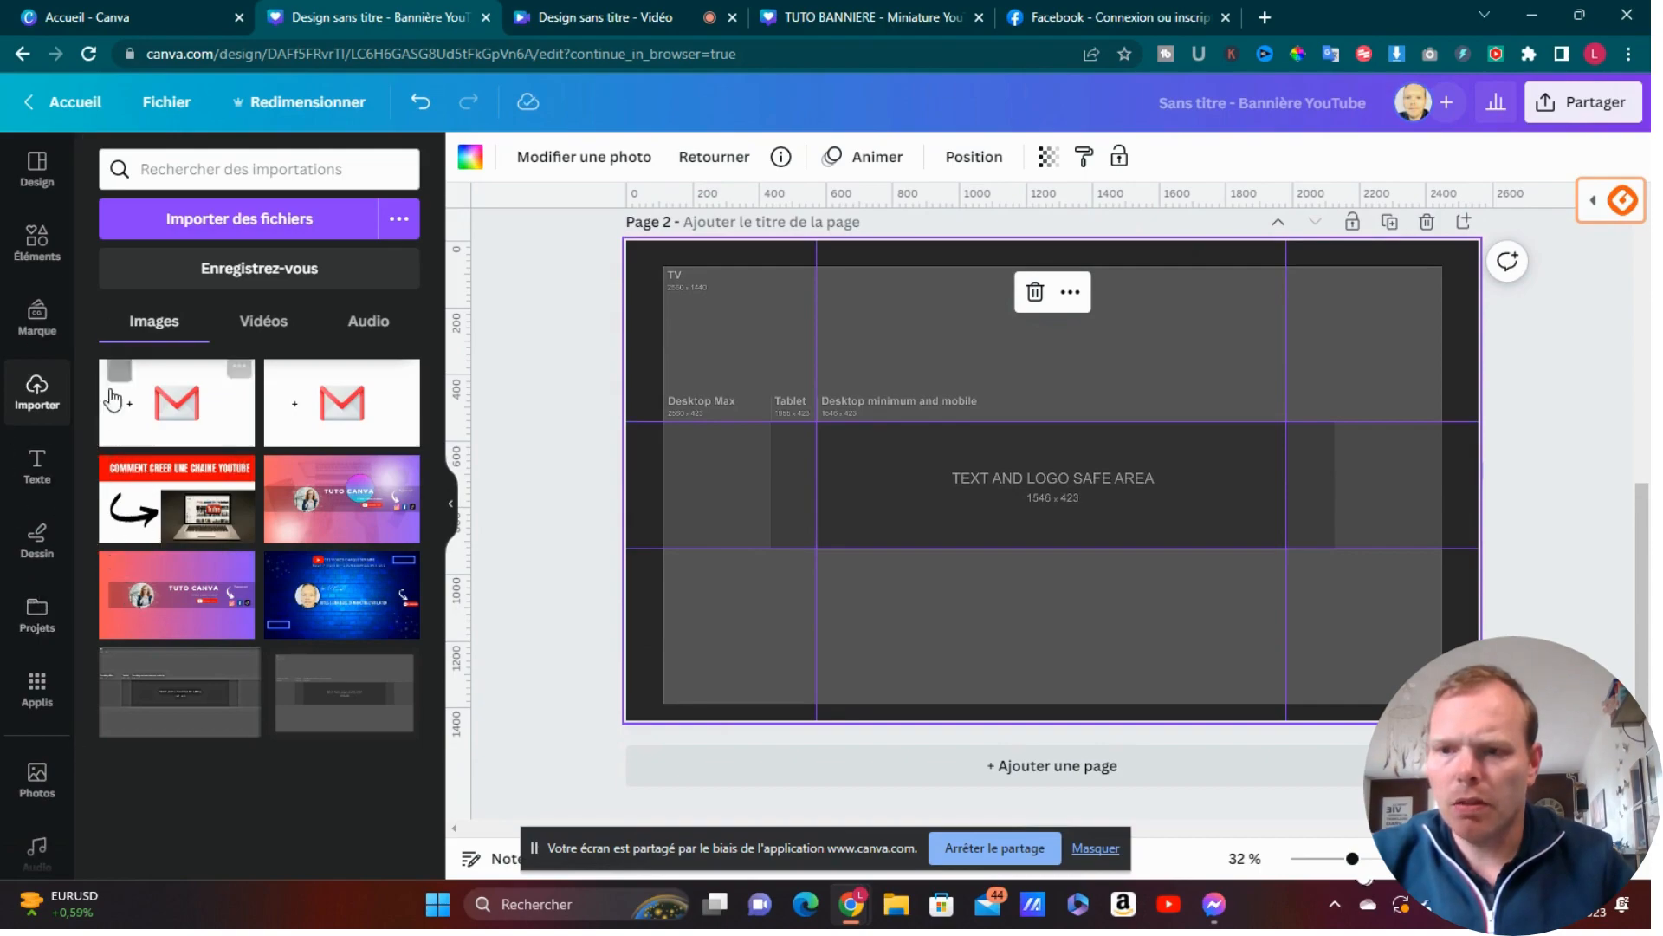
pyautogui.click(37, 238)
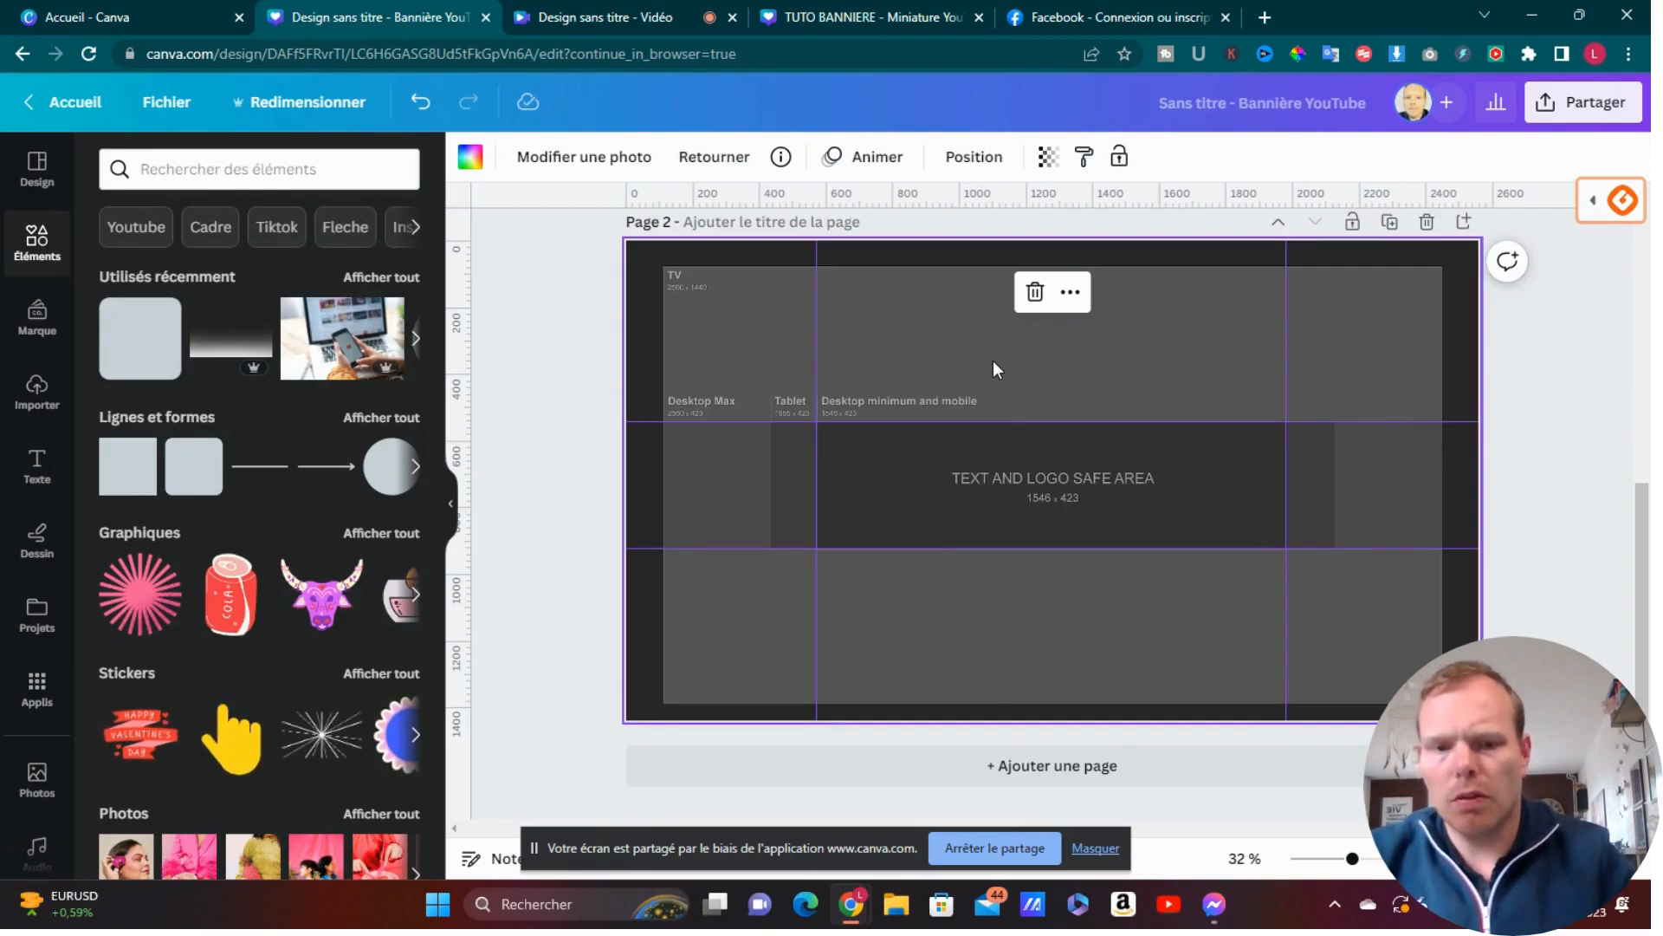
pyautogui.press('Delete')
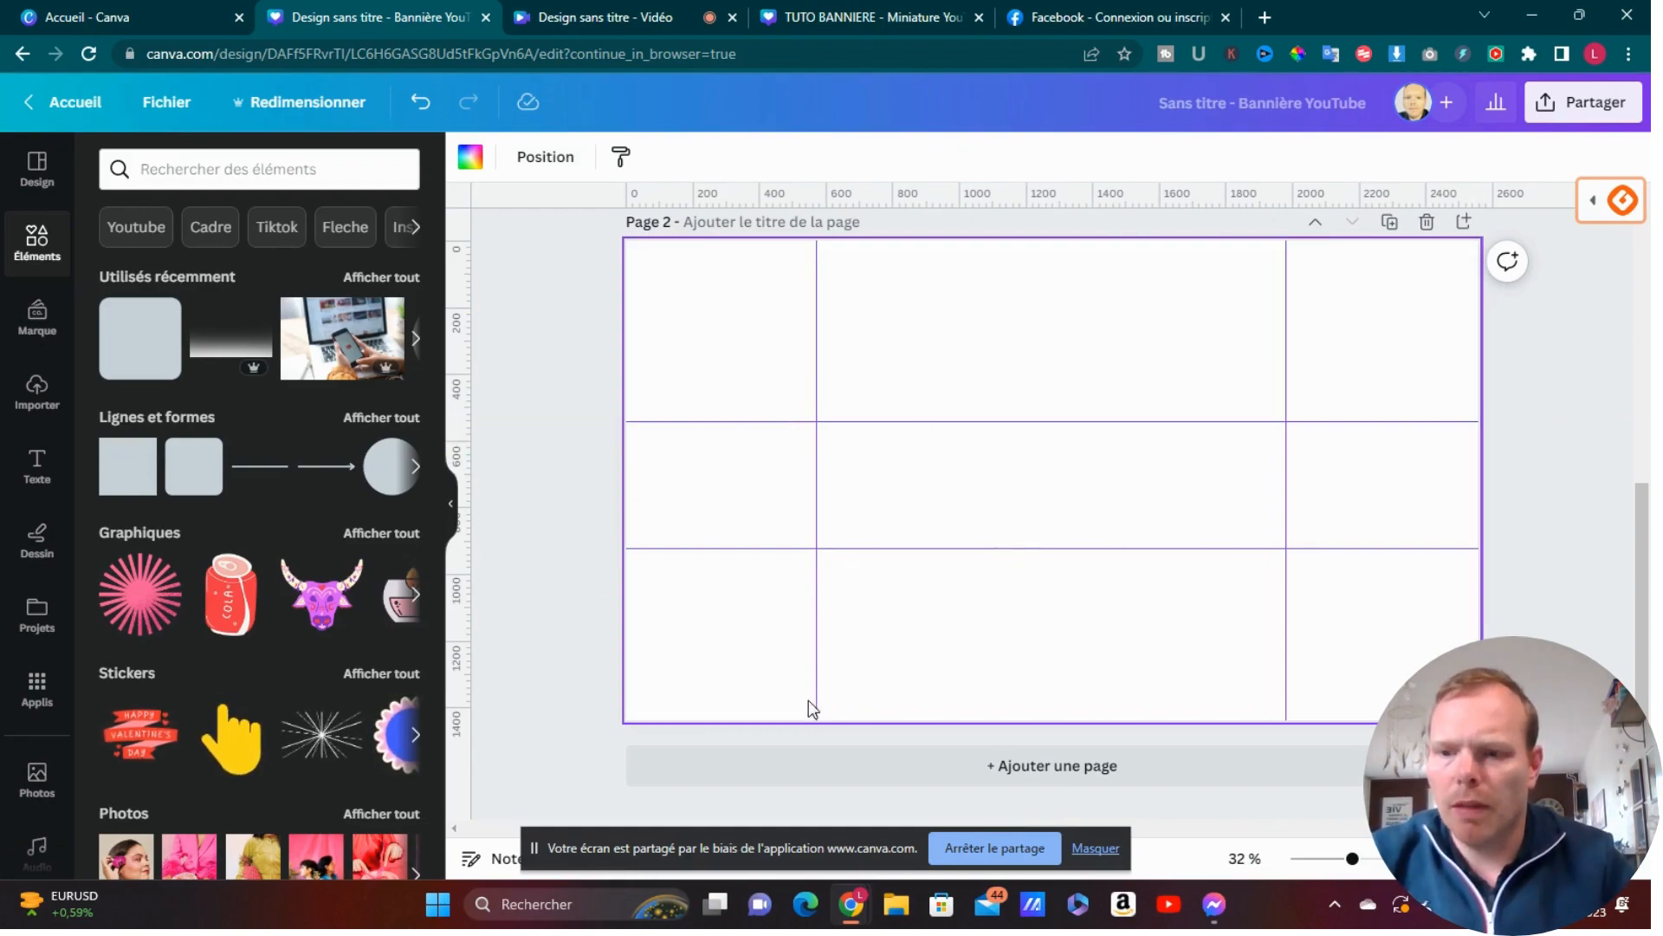
# Step: Add a title text reading "TUTO YOUTUBE" to page 2
pyautogui.click(8, 484)
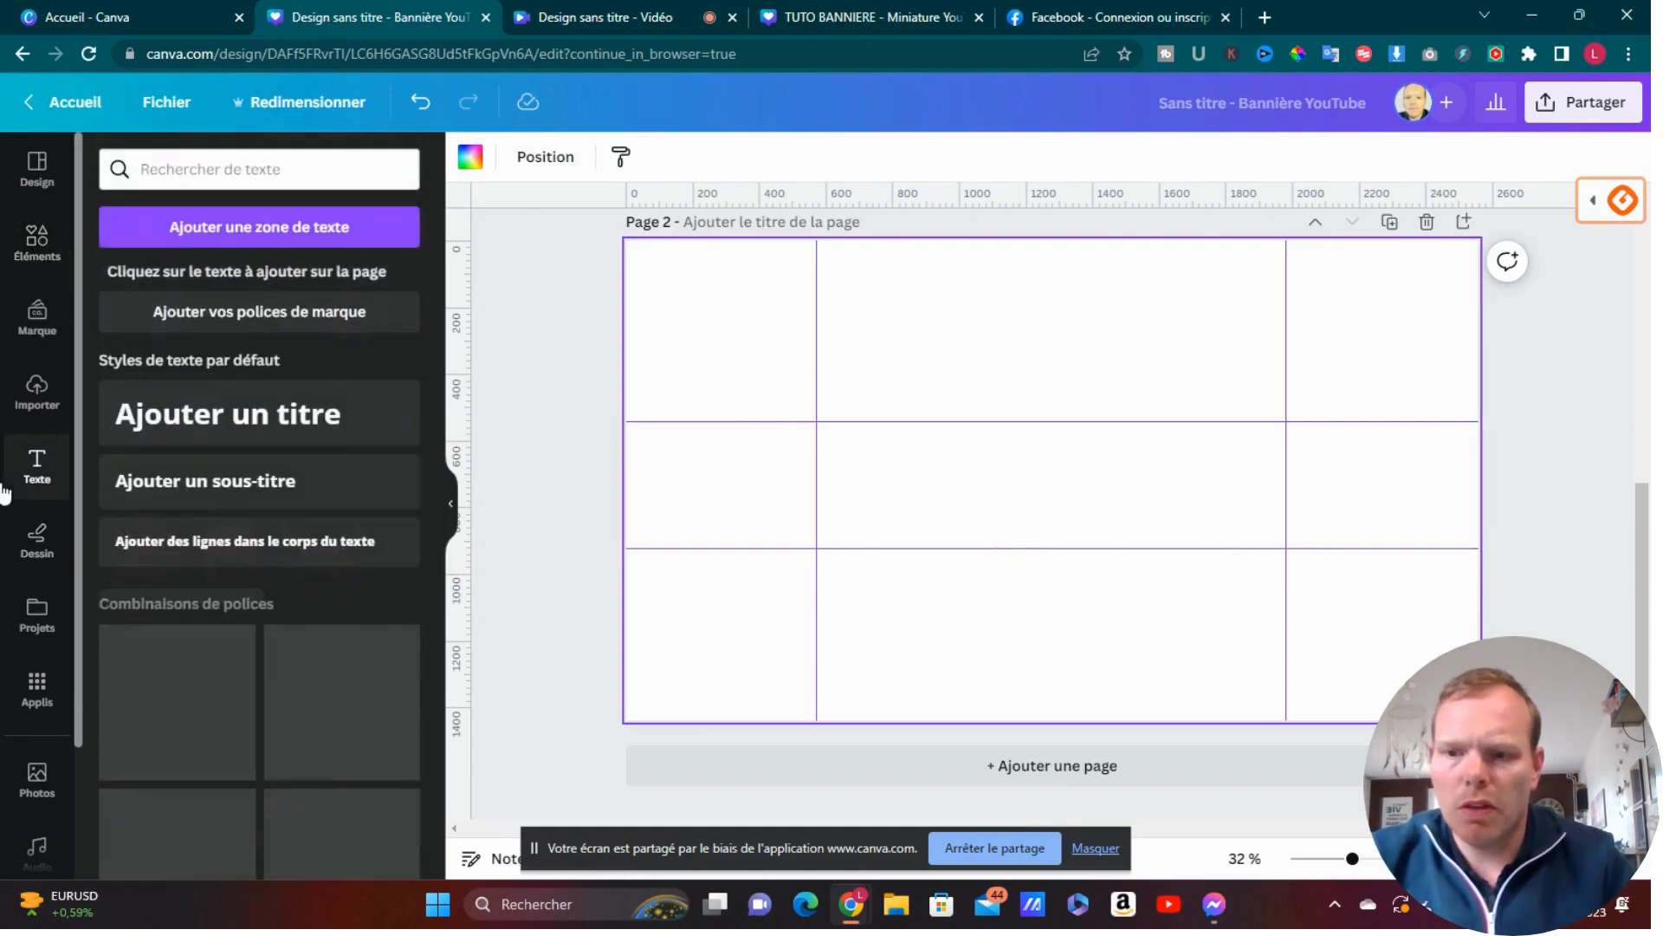
pyautogui.click(115, 433)
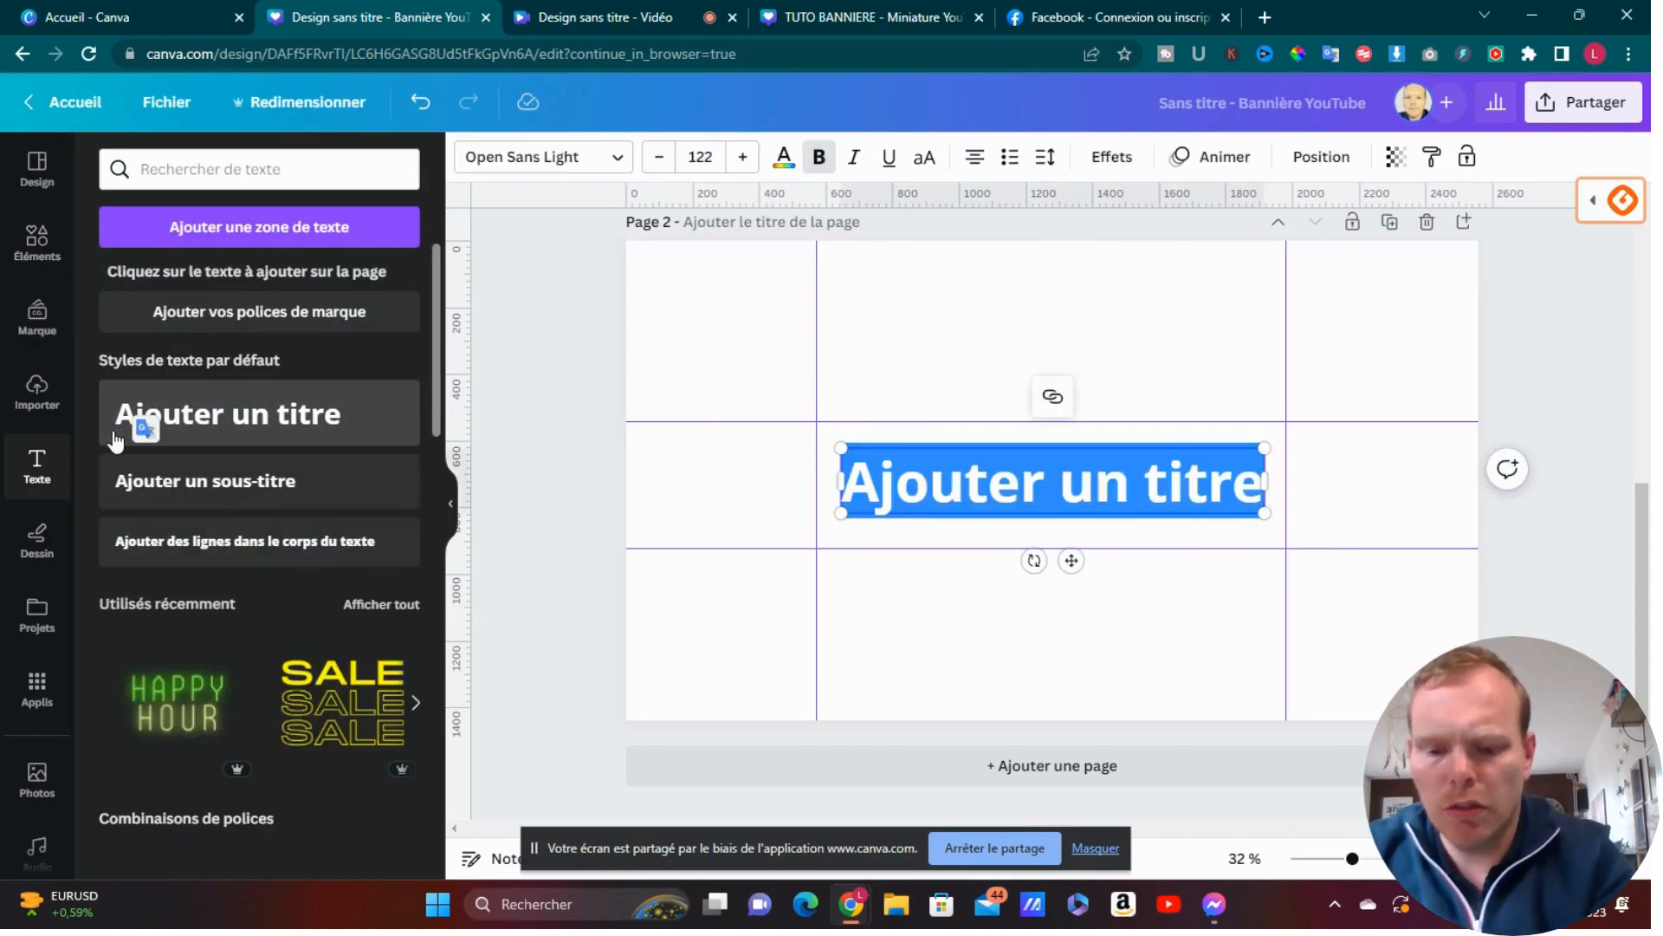
pyautogui.write('TU')
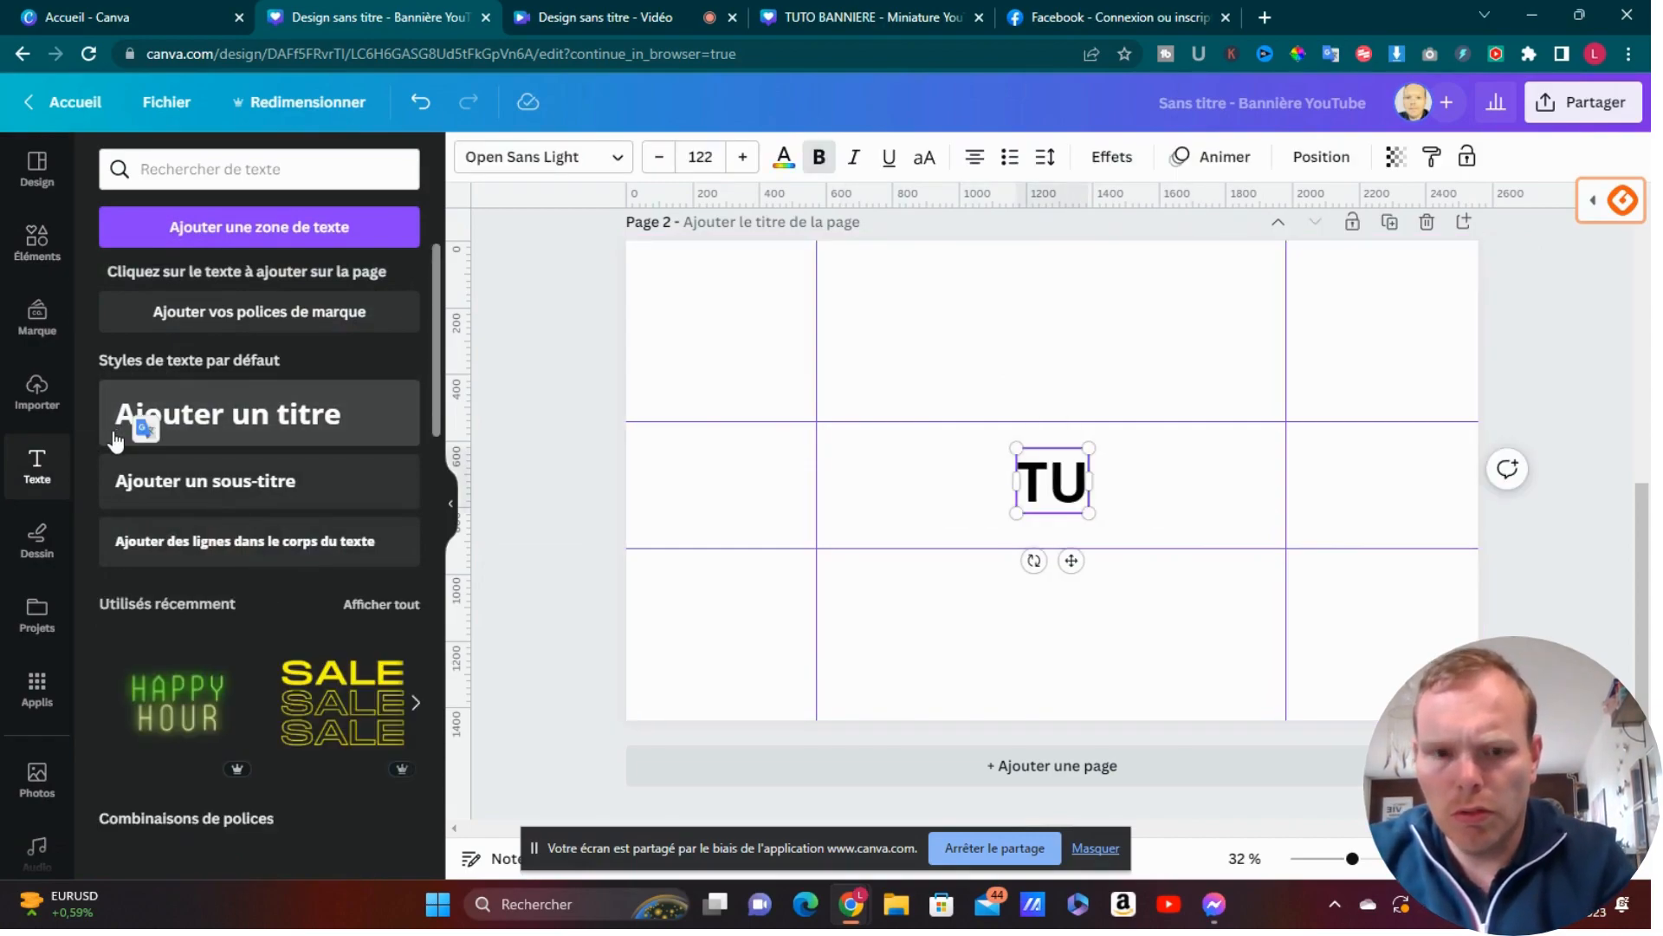
pyautogui.write('TO')
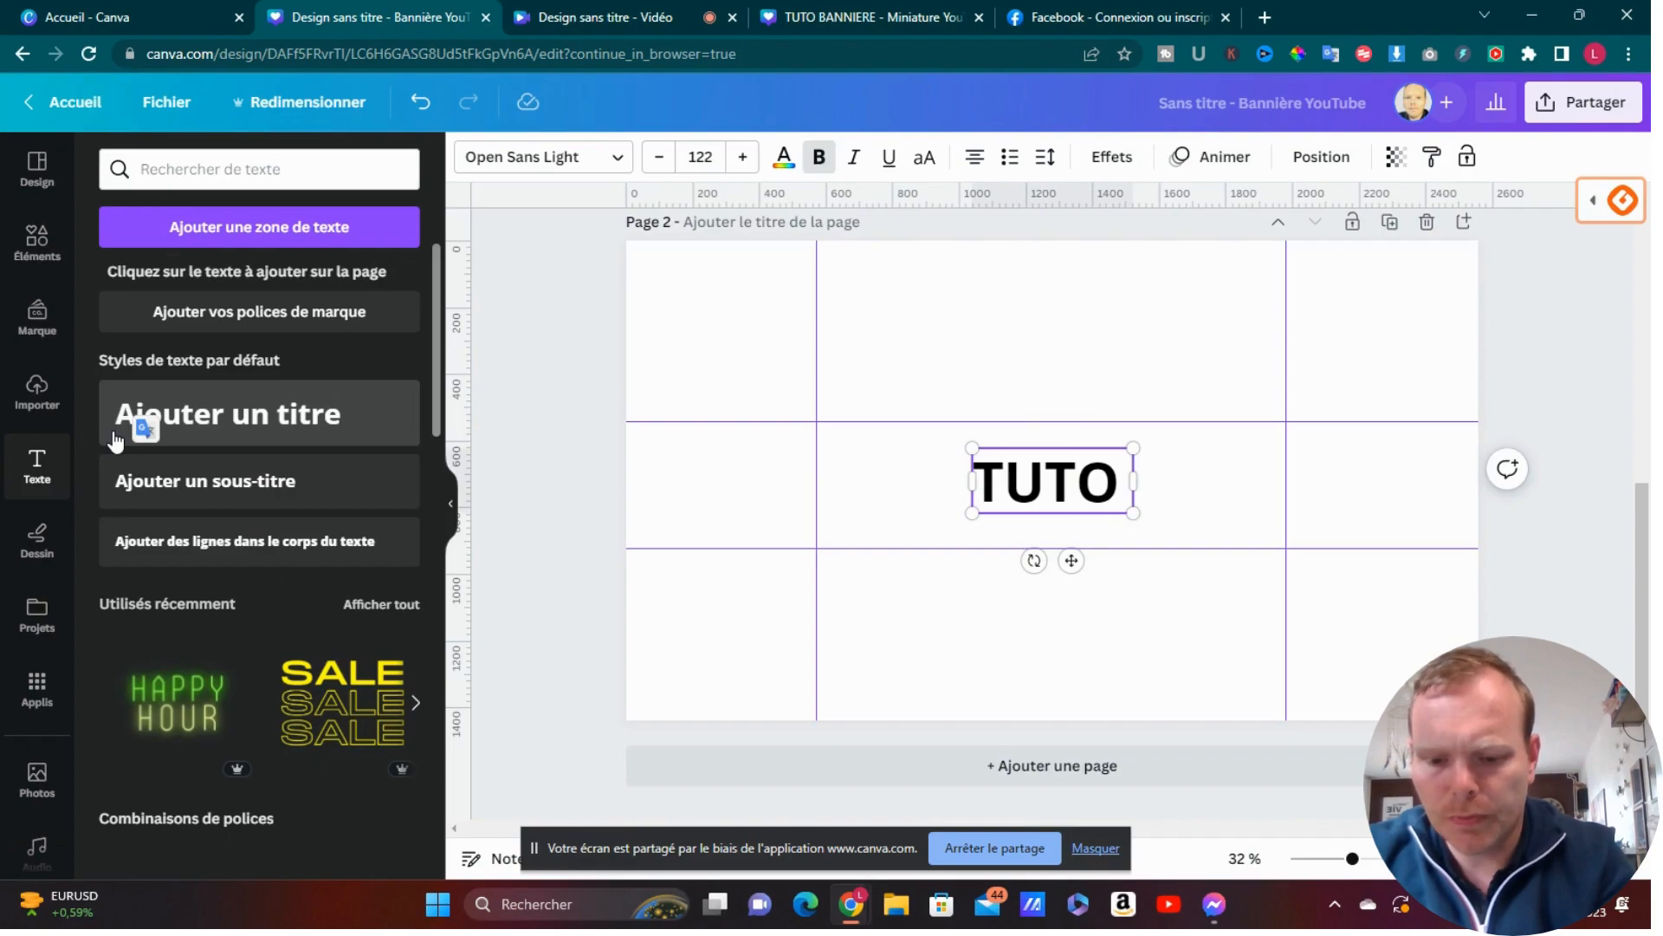
pyautogui.write(' YOU')
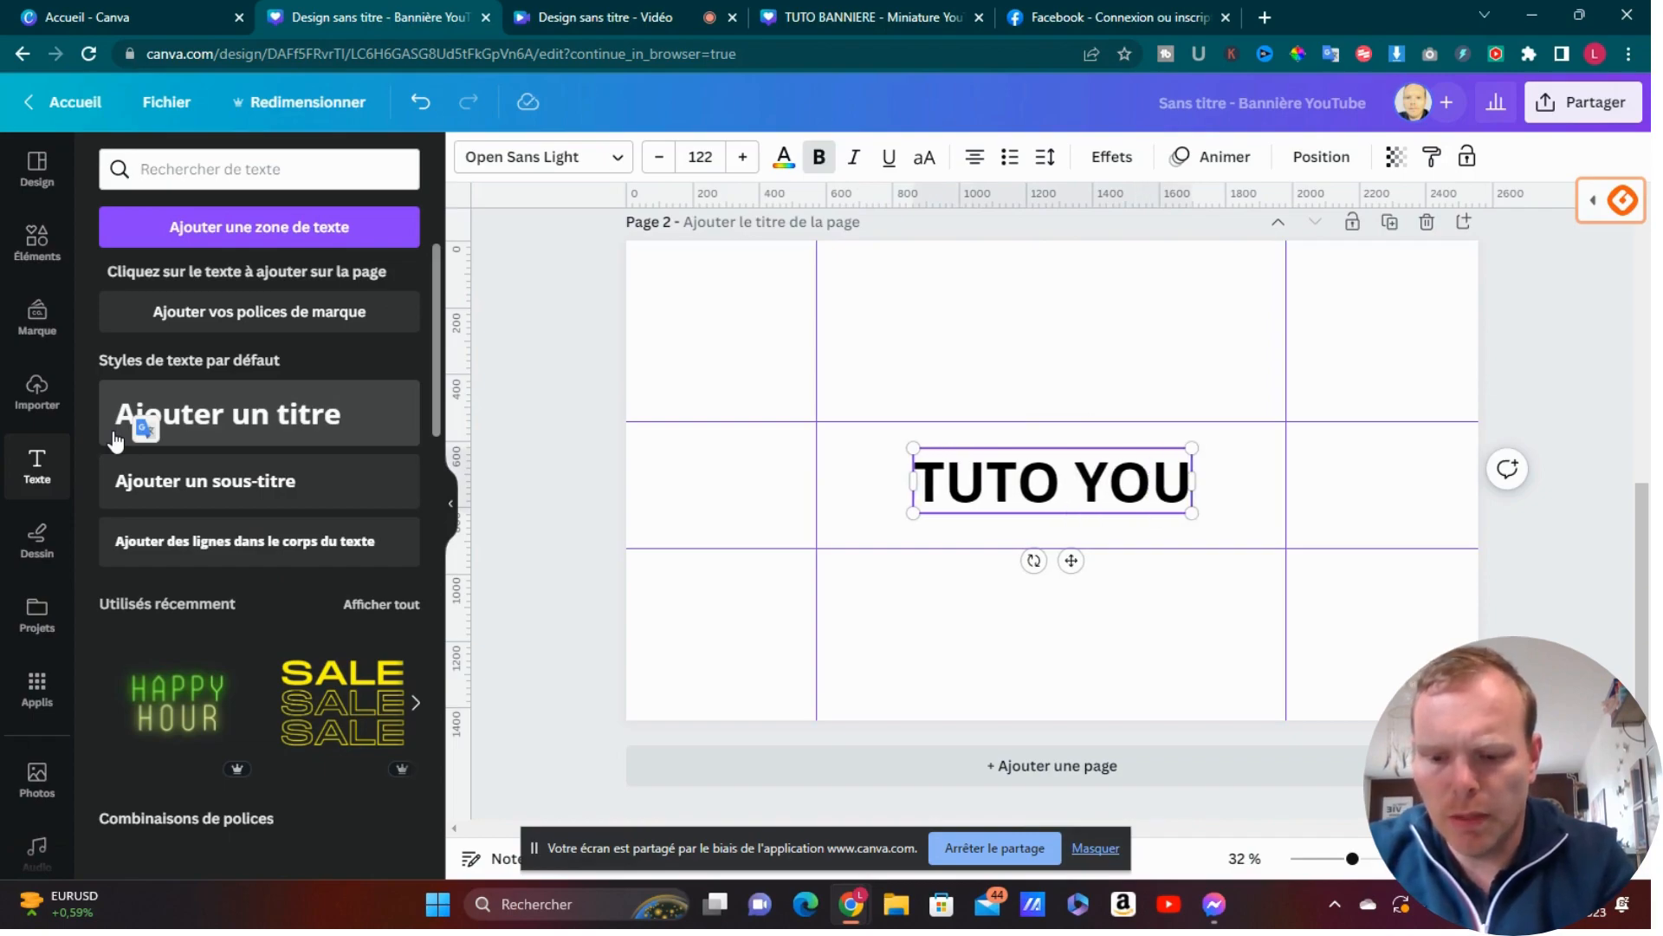
pyautogui.write('TUBE')
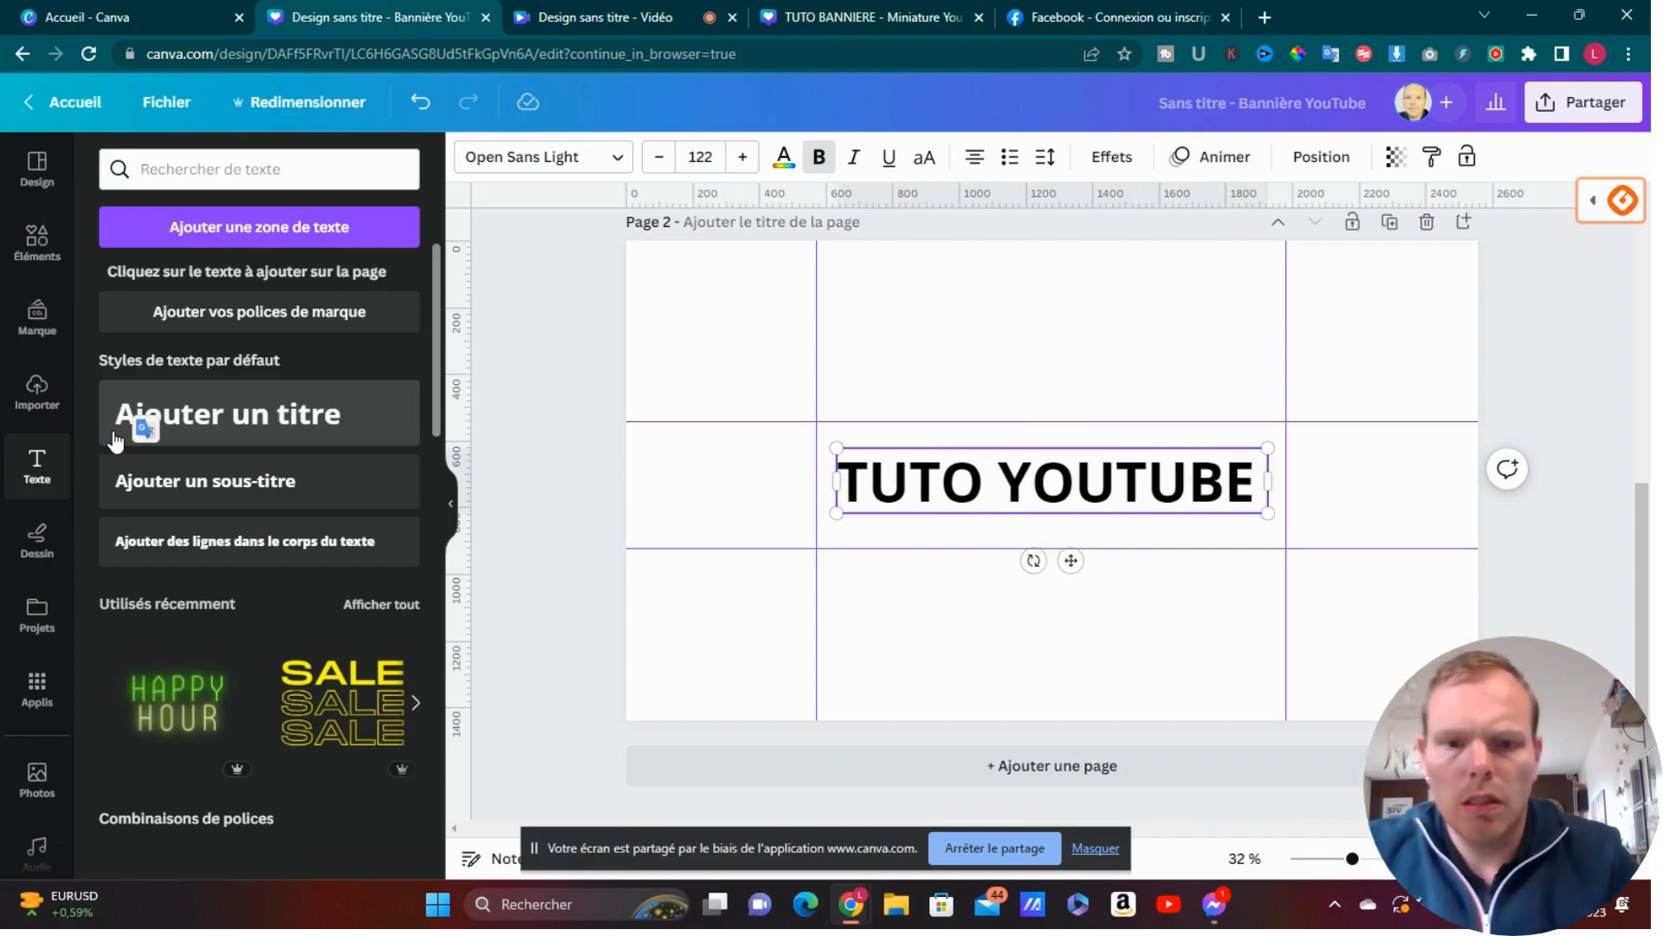
# Step: Change the font of the "TUTO YOUTUBE" title to Intro Rust
pyautogui.click(520, 155)
pyautogui.scroll(-3, 259, 693)
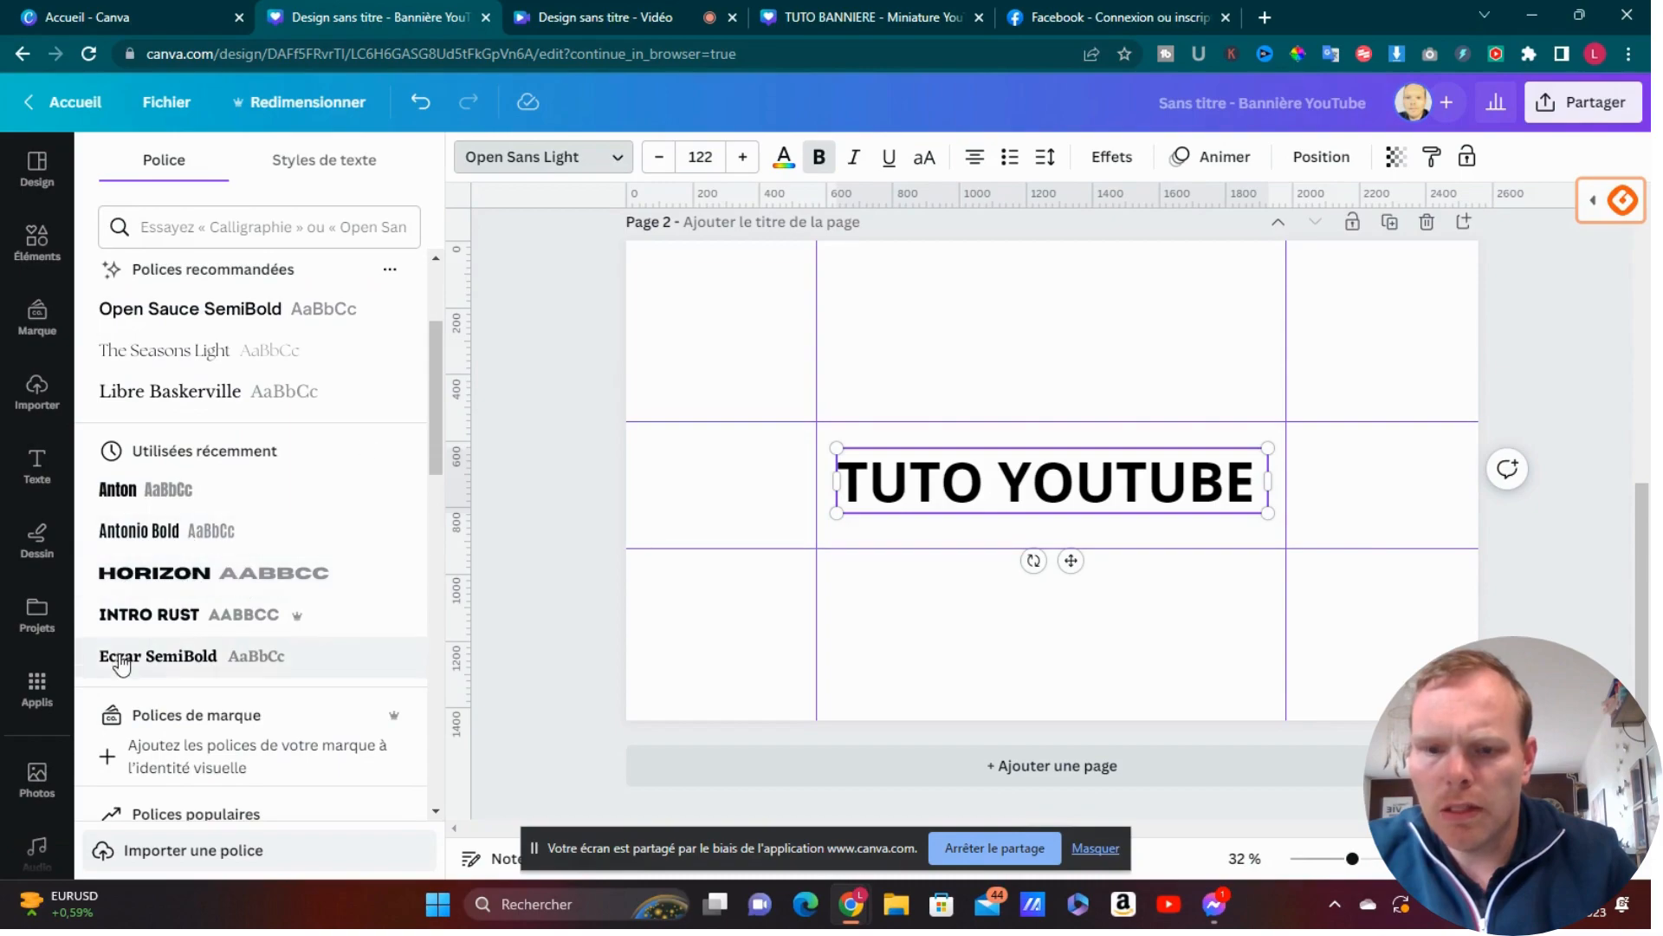
pyautogui.click(142, 617)
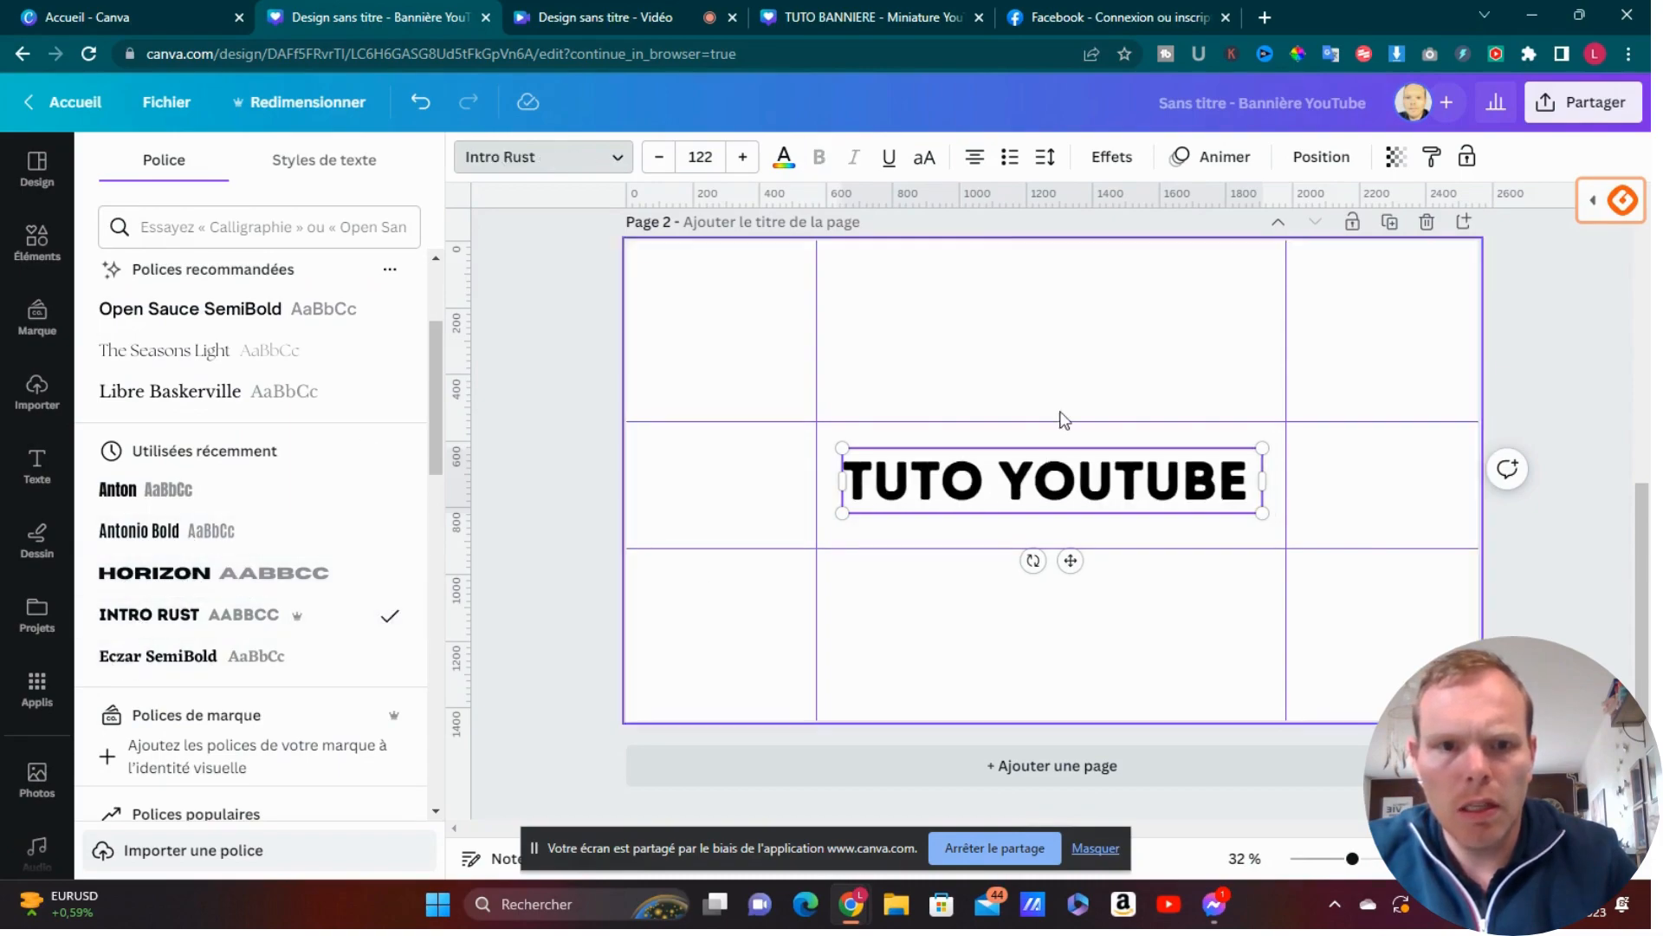
pyautogui.click(1225, 165)
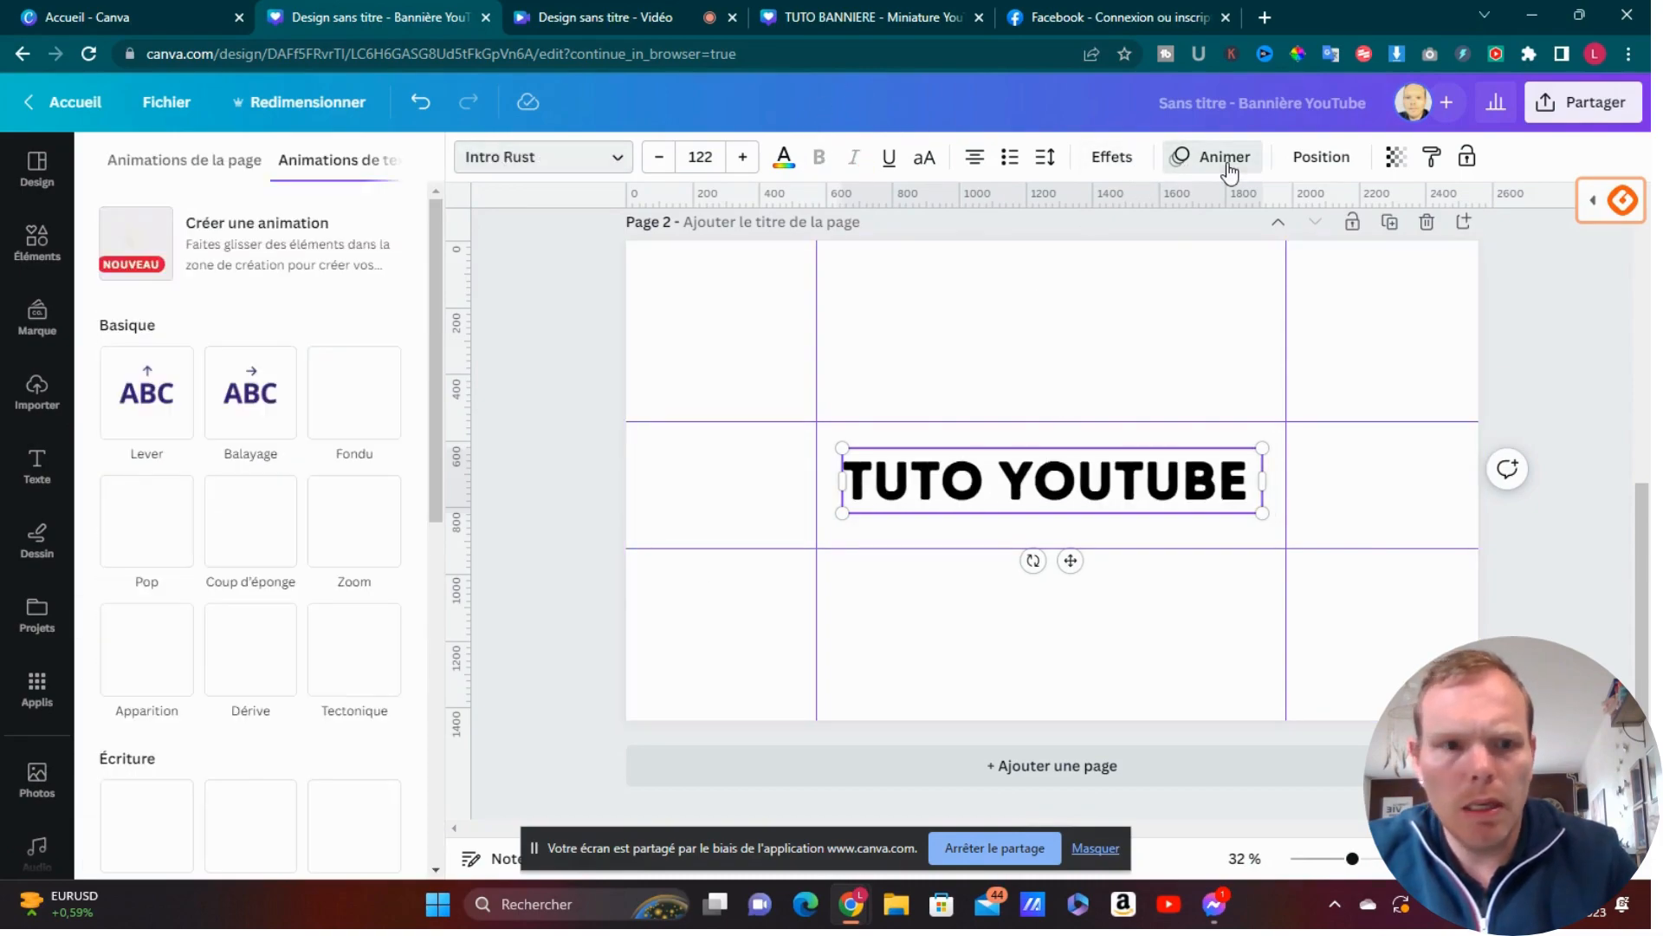
pyautogui.click(1313, 164)
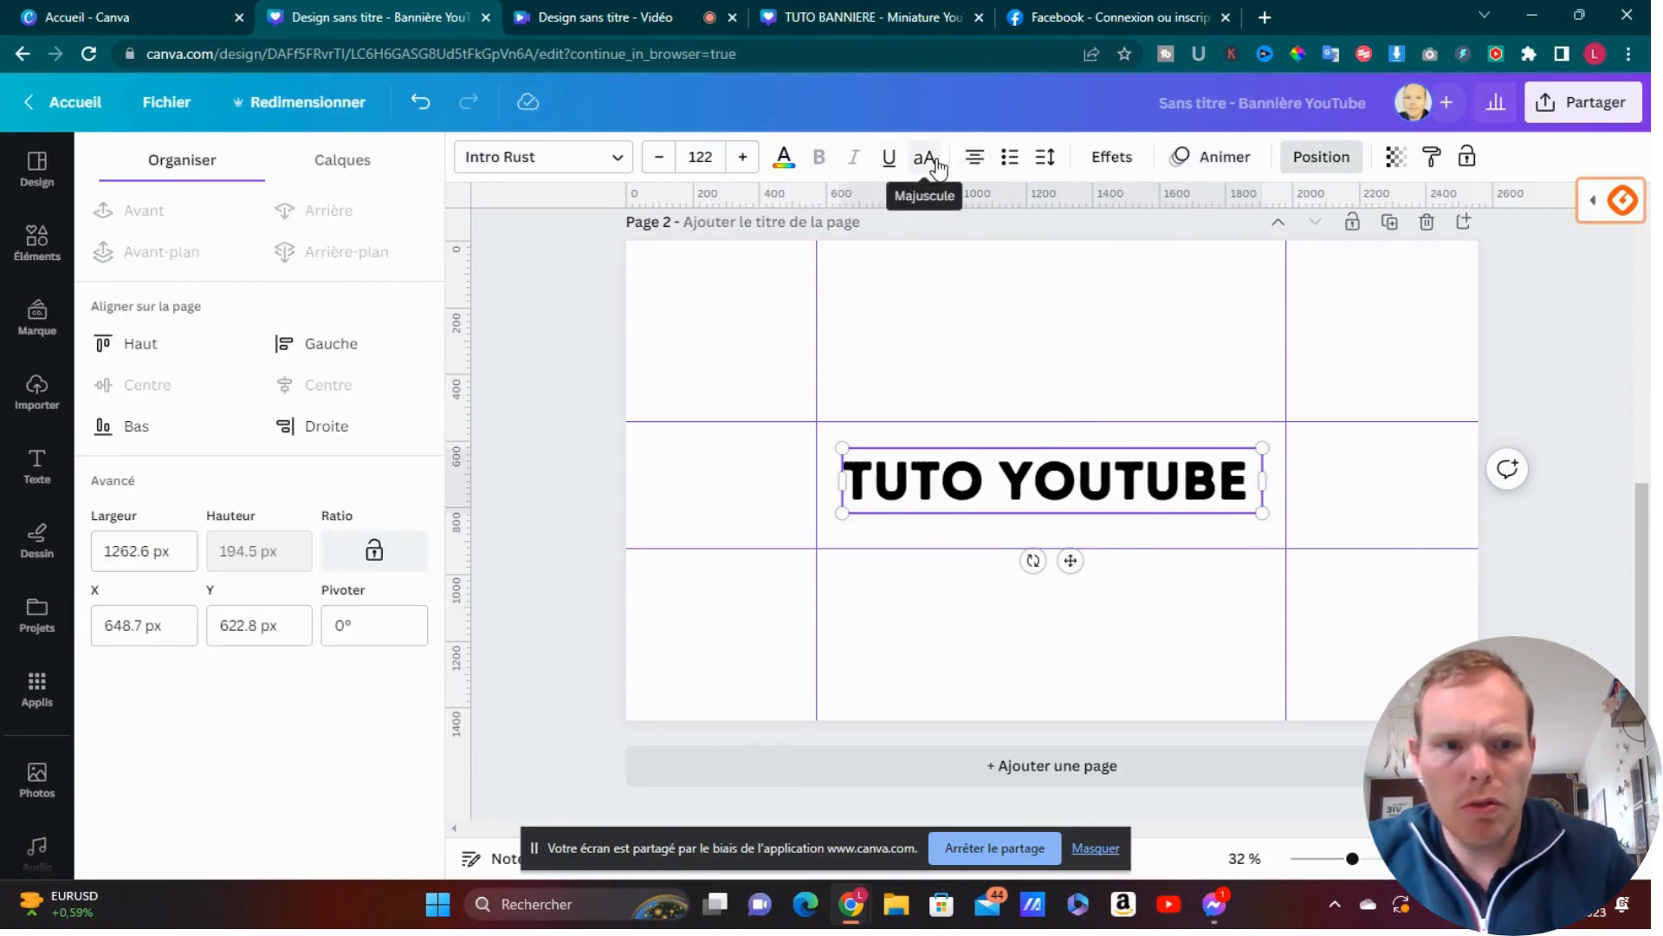
pyautogui.click(1395, 160)
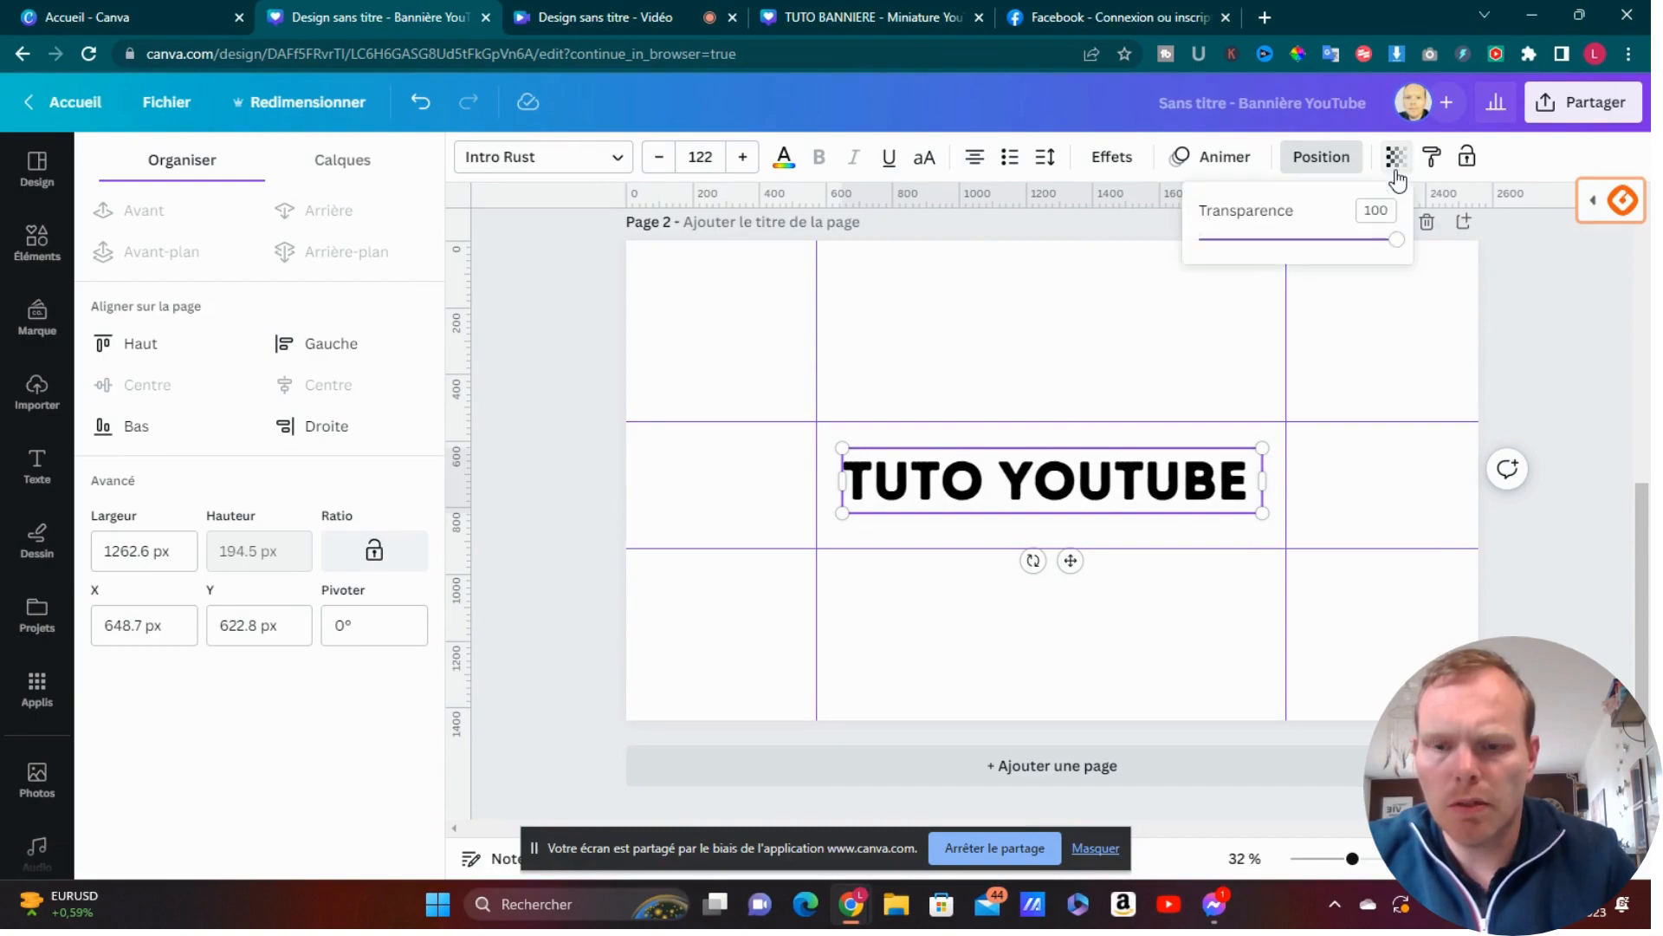
pyautogui.click(1394, 165)
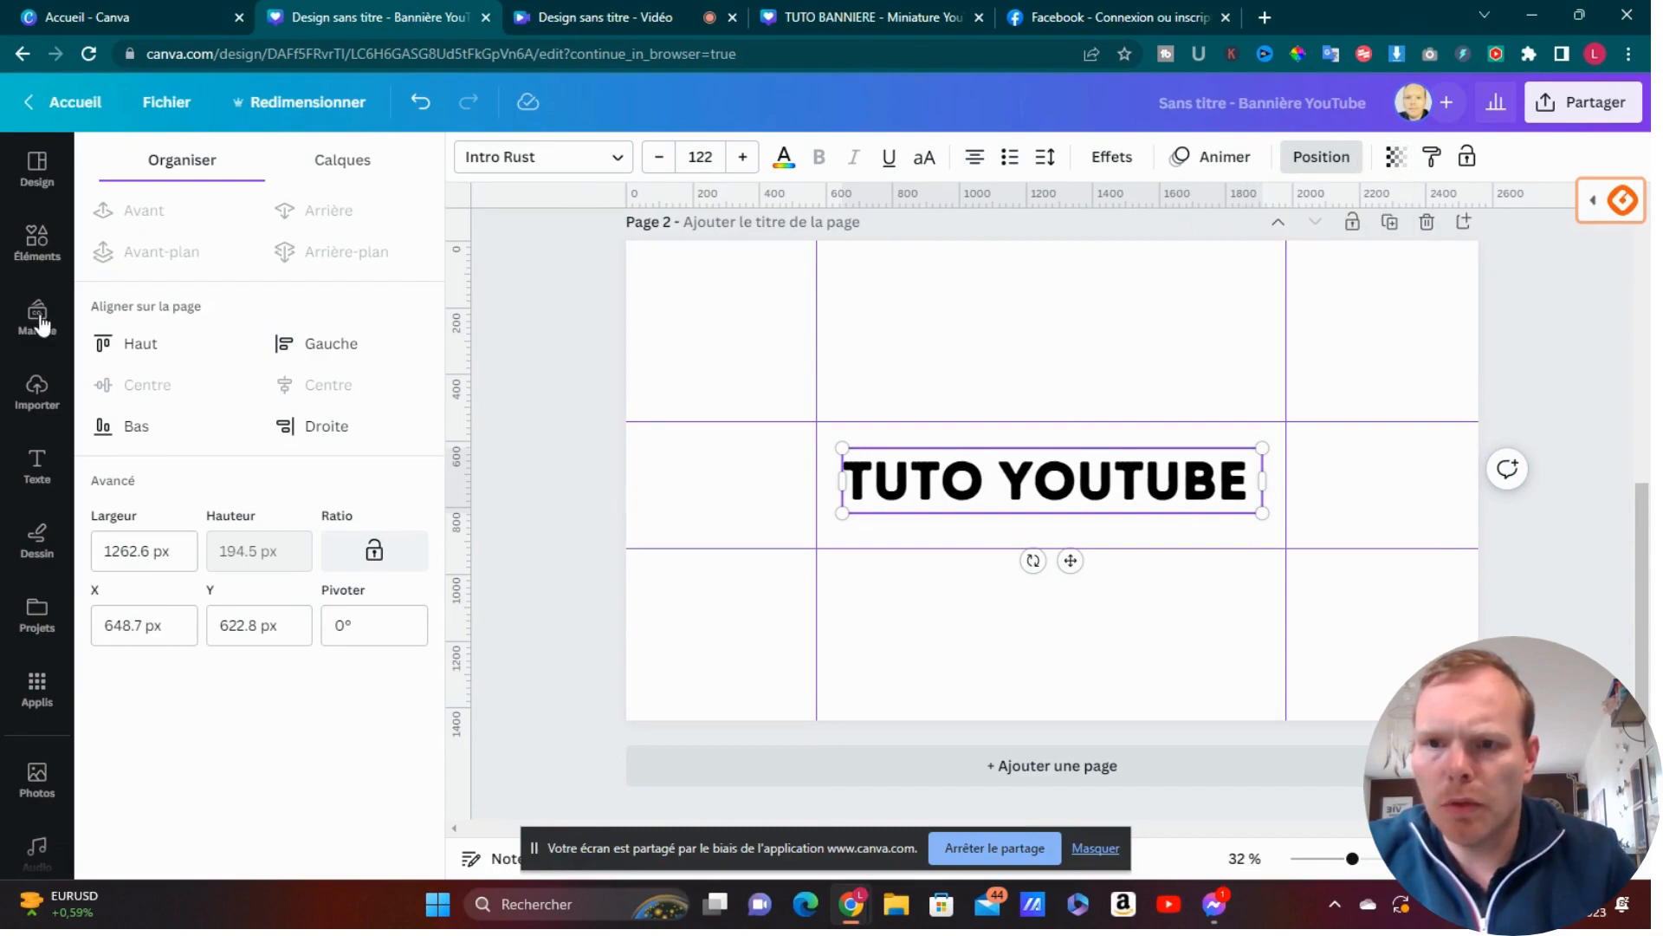
pyautogui.click(37, 241)
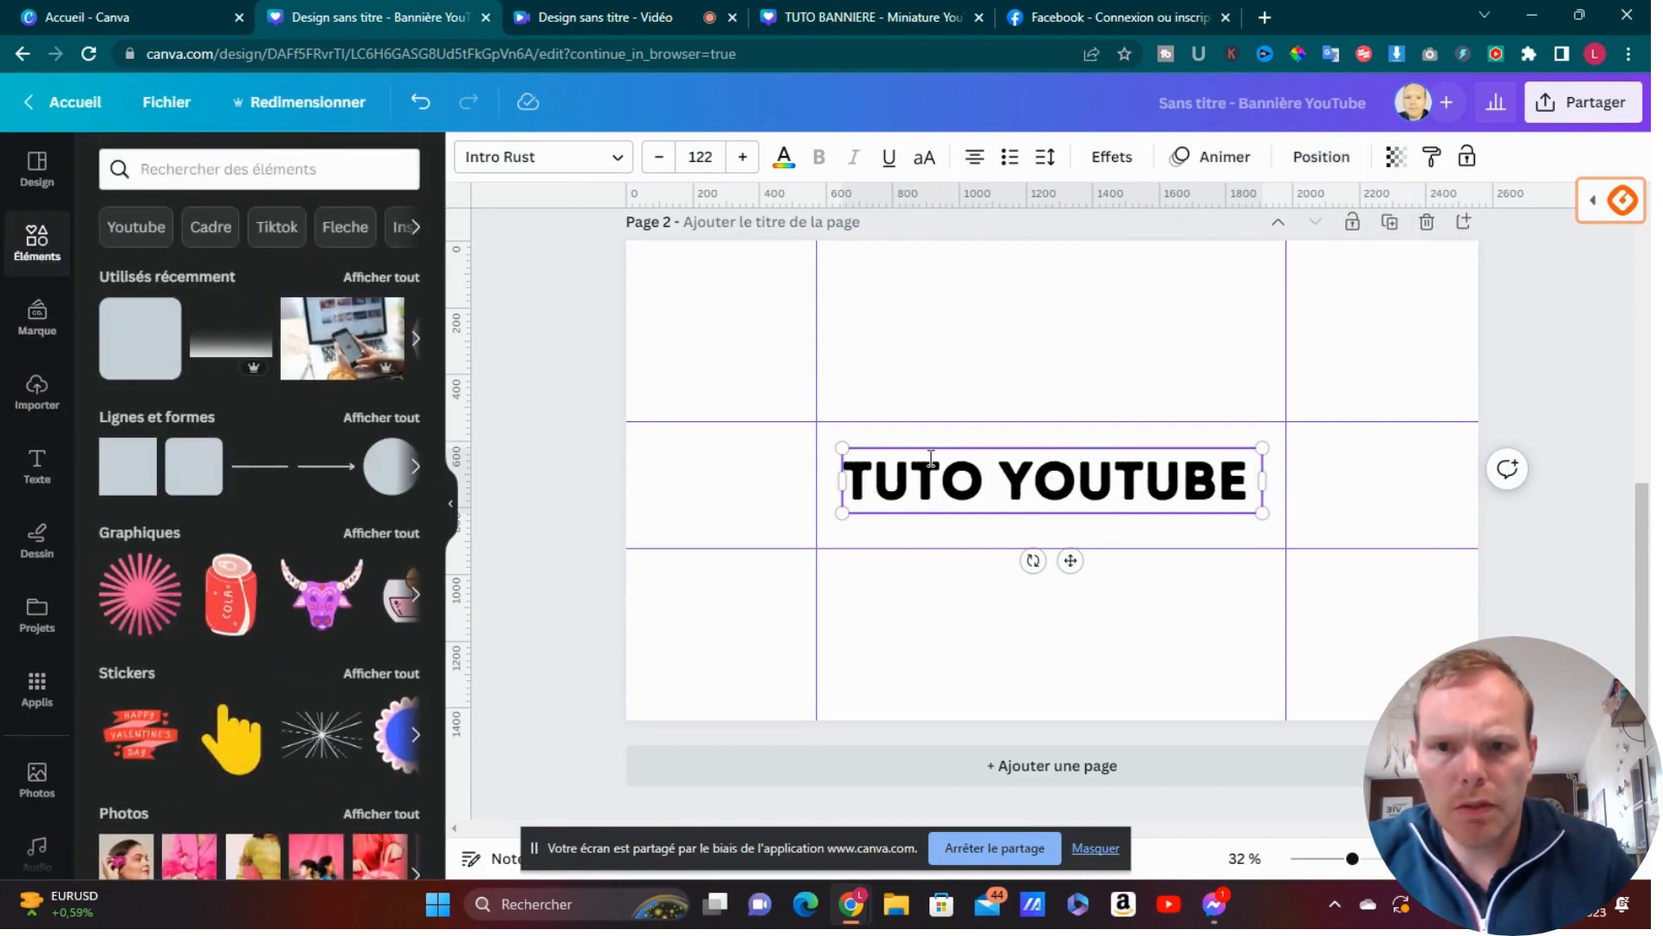
# Step: Apply the Bordure text effect to the "TUTO YOUTUBE" title after trying the Élévation effect
pyautogui.click(953, 479)
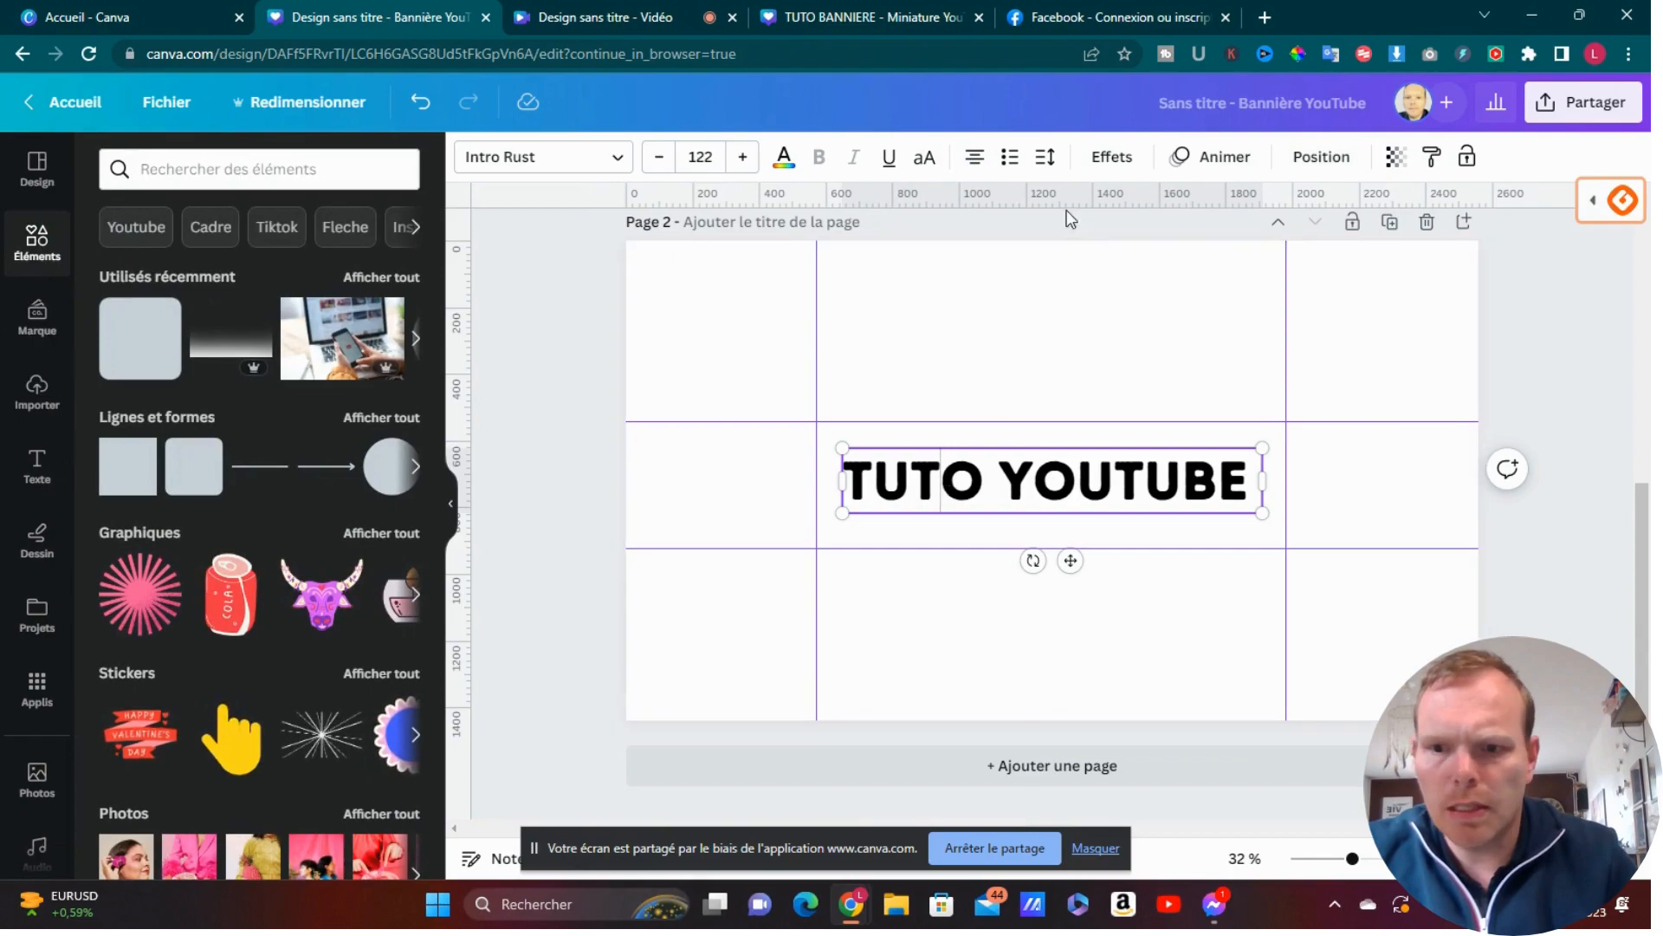
pyautogui.click(1109, 163)
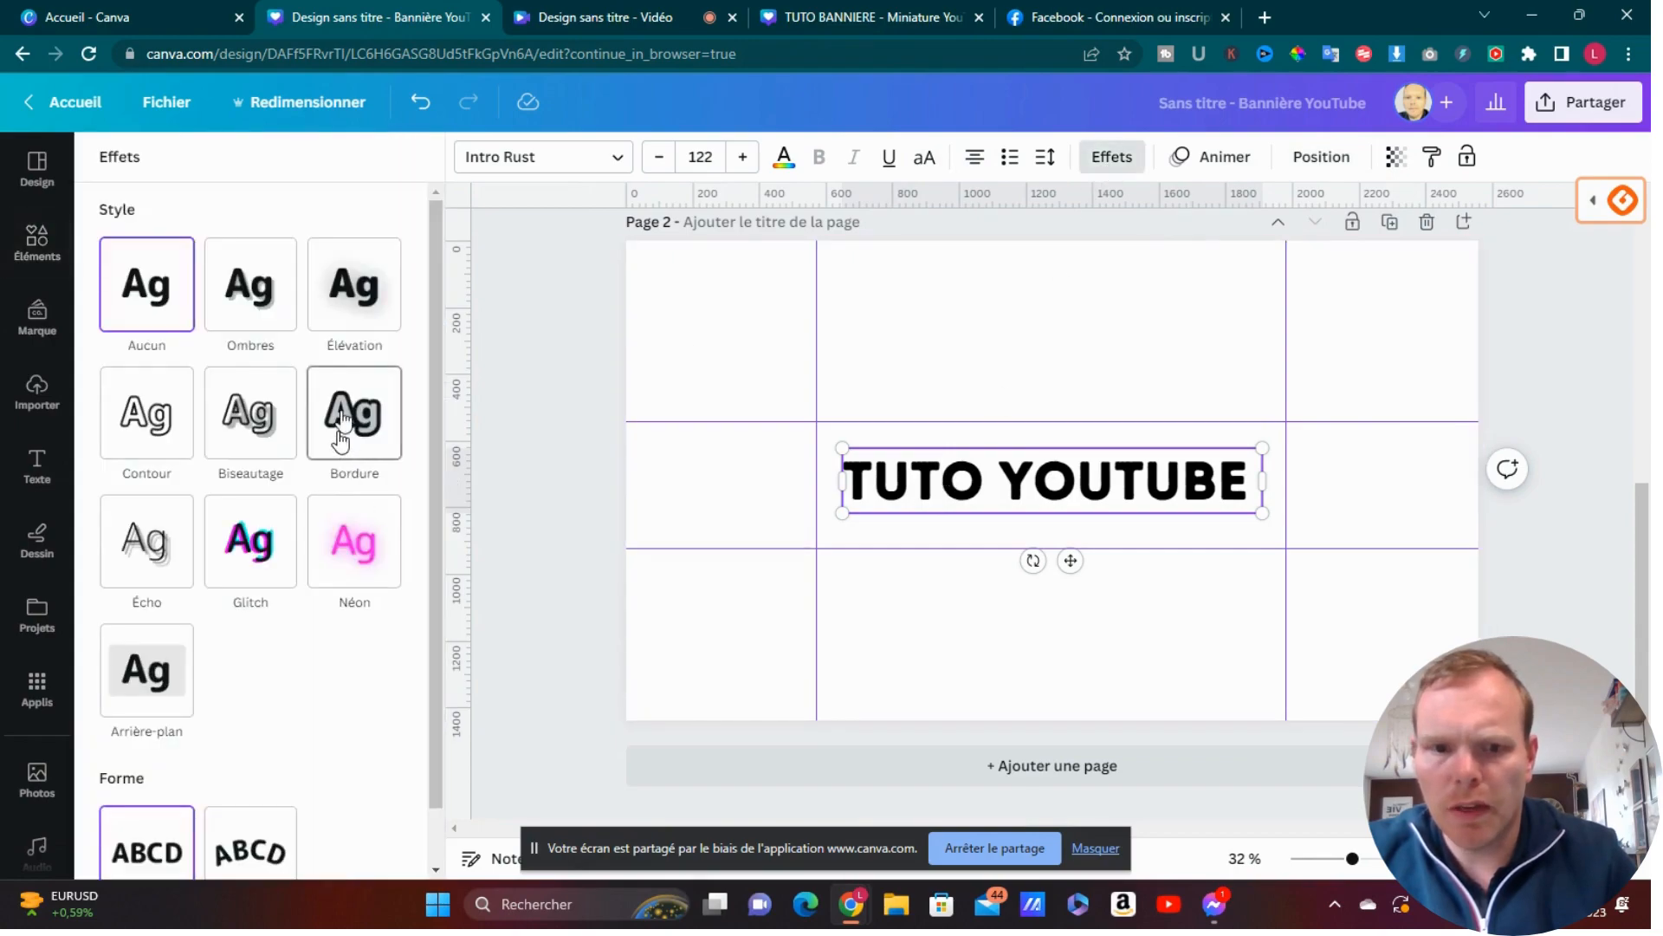
pyautogui.click(343, 324)
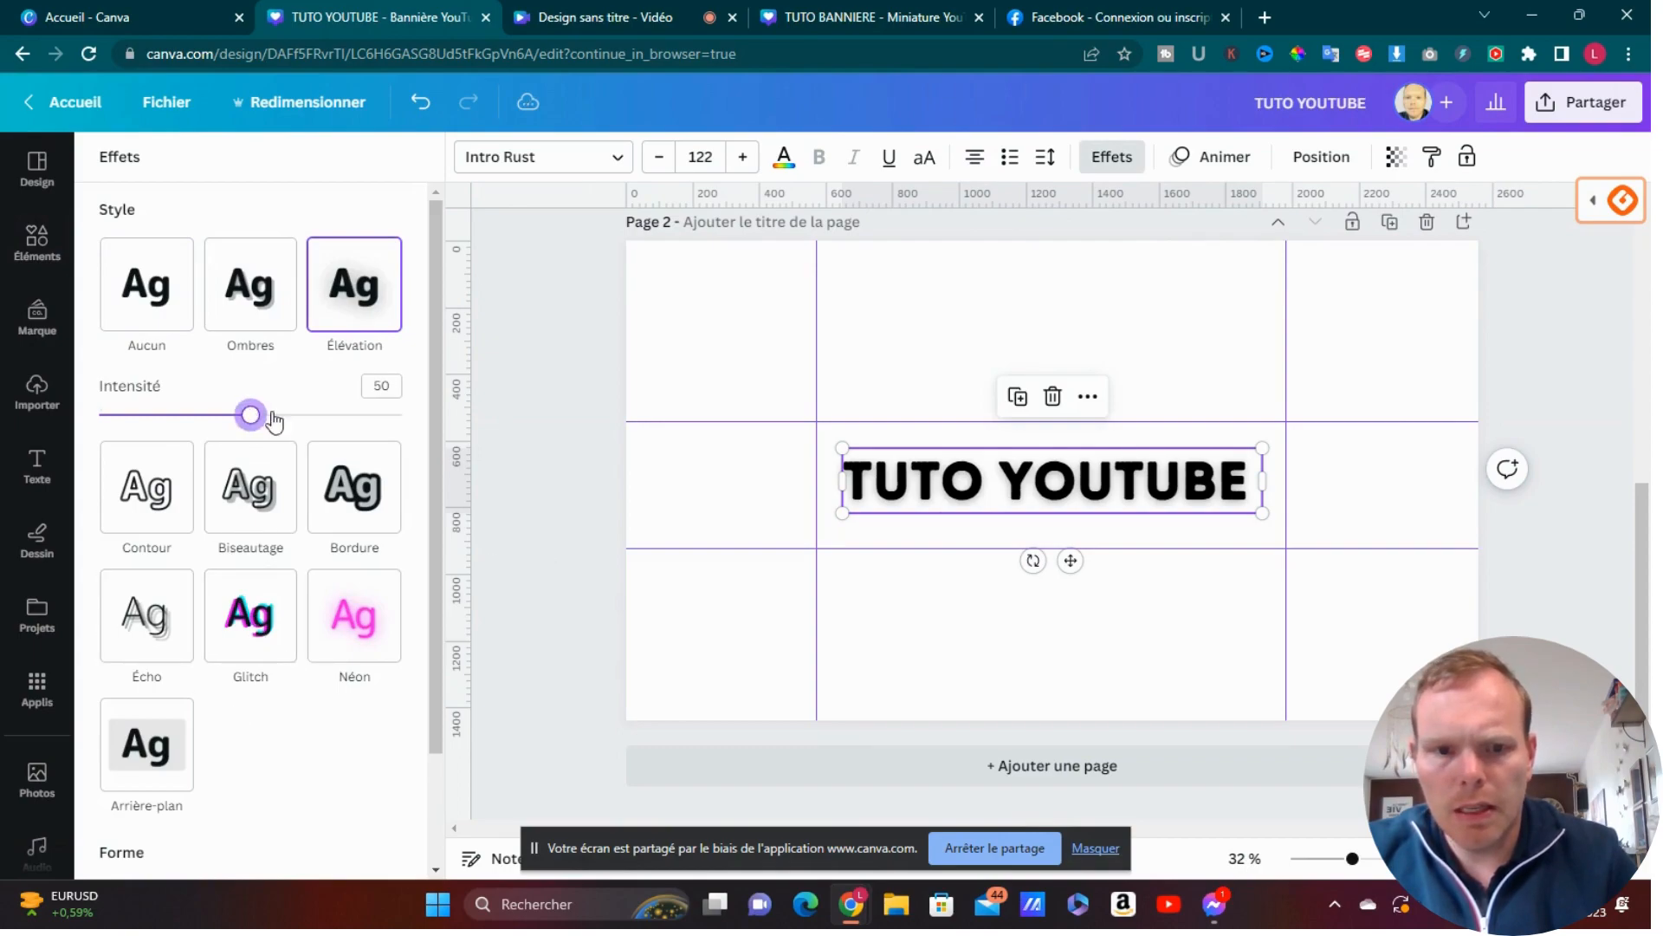
pyautogui.moveTo(258, 417)
pyautogui.mouseDown()
pyautogui.moveTo(390, 417)
pyautogui.moveTo(240, 425)
pyautogui.mouseUp()
pyautogui.click(345, 486)
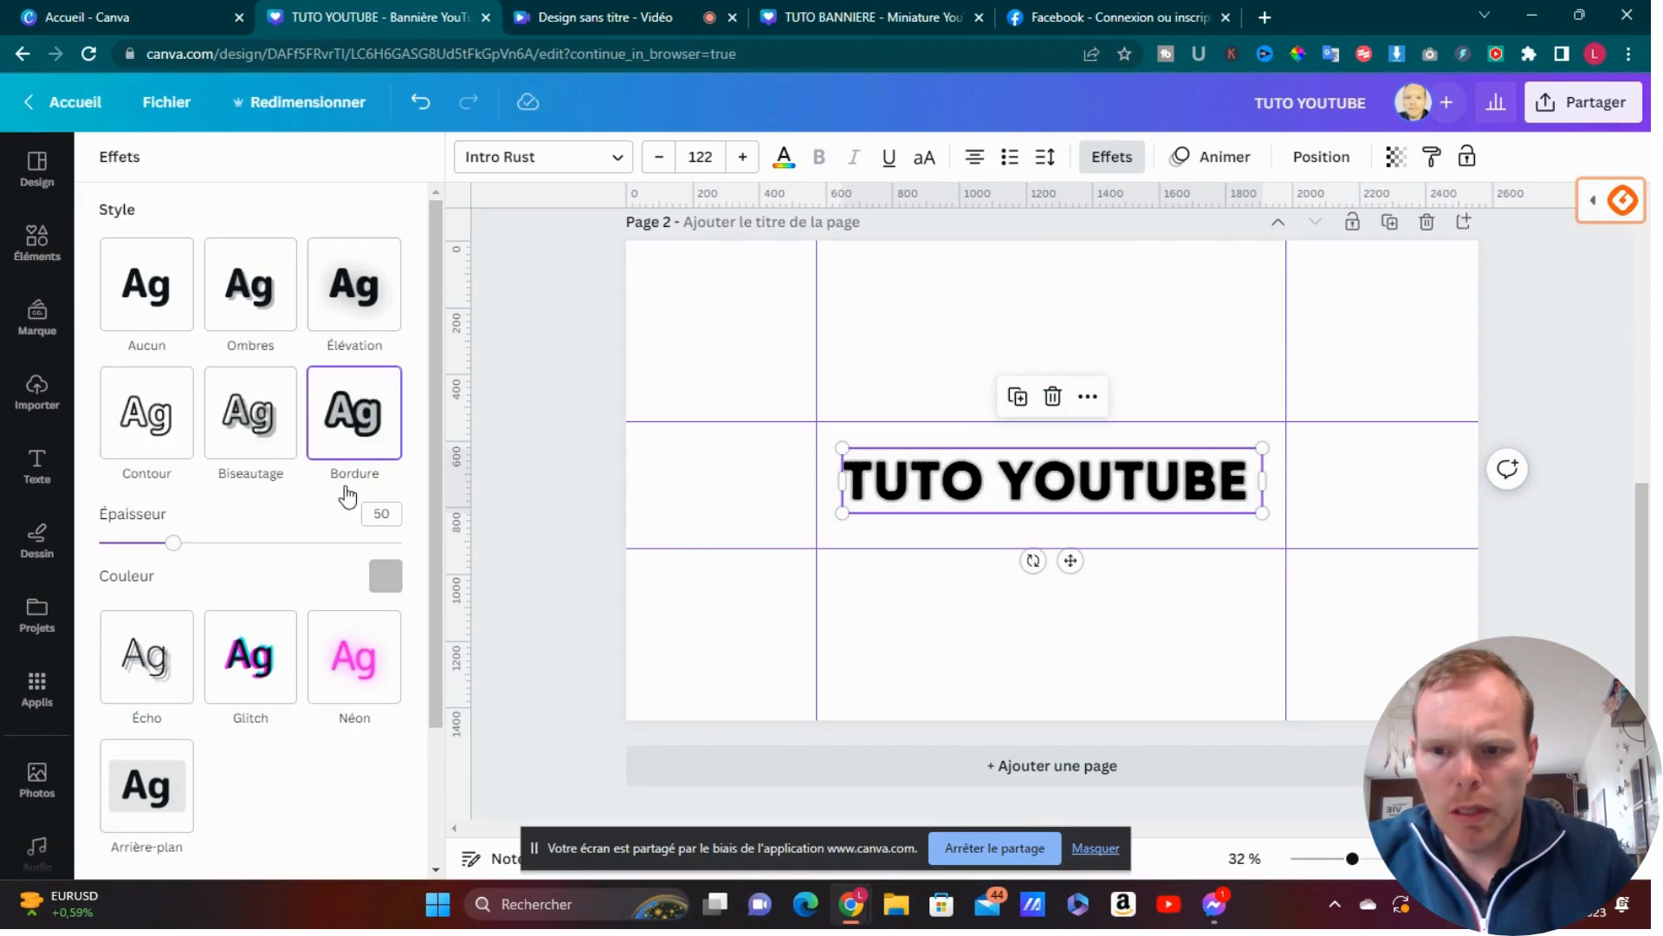
# Step: Set the colour of the title's border effect to black after trying white and red
pyautogui.click(385, 577)
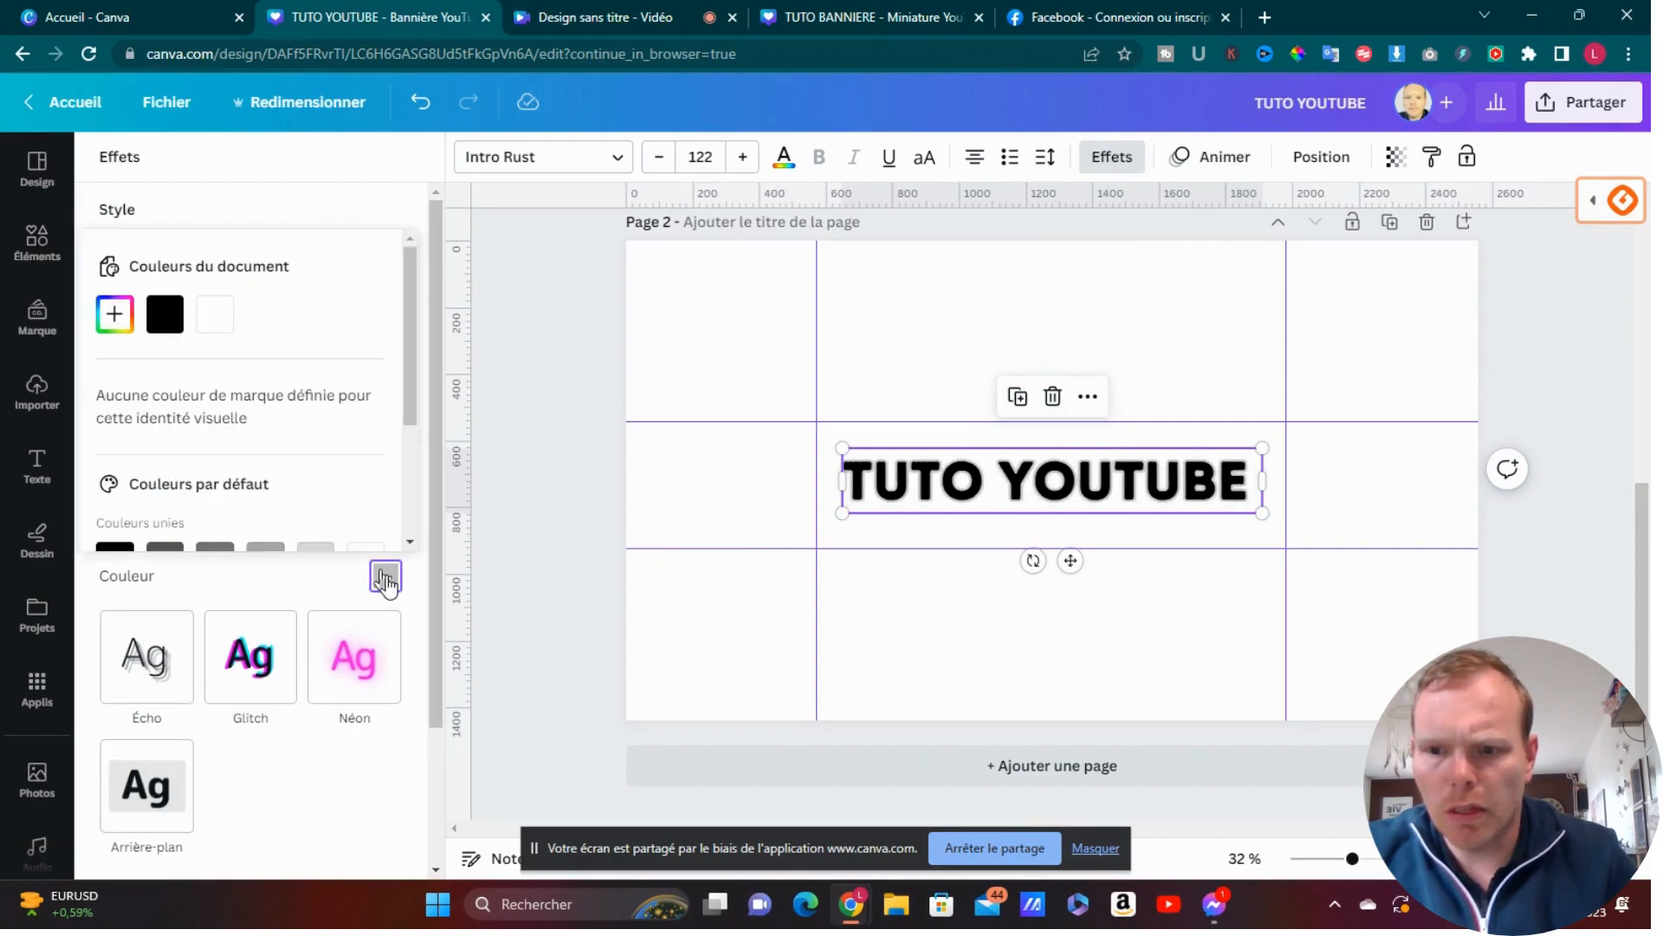
pyautogui.click(365, 365)
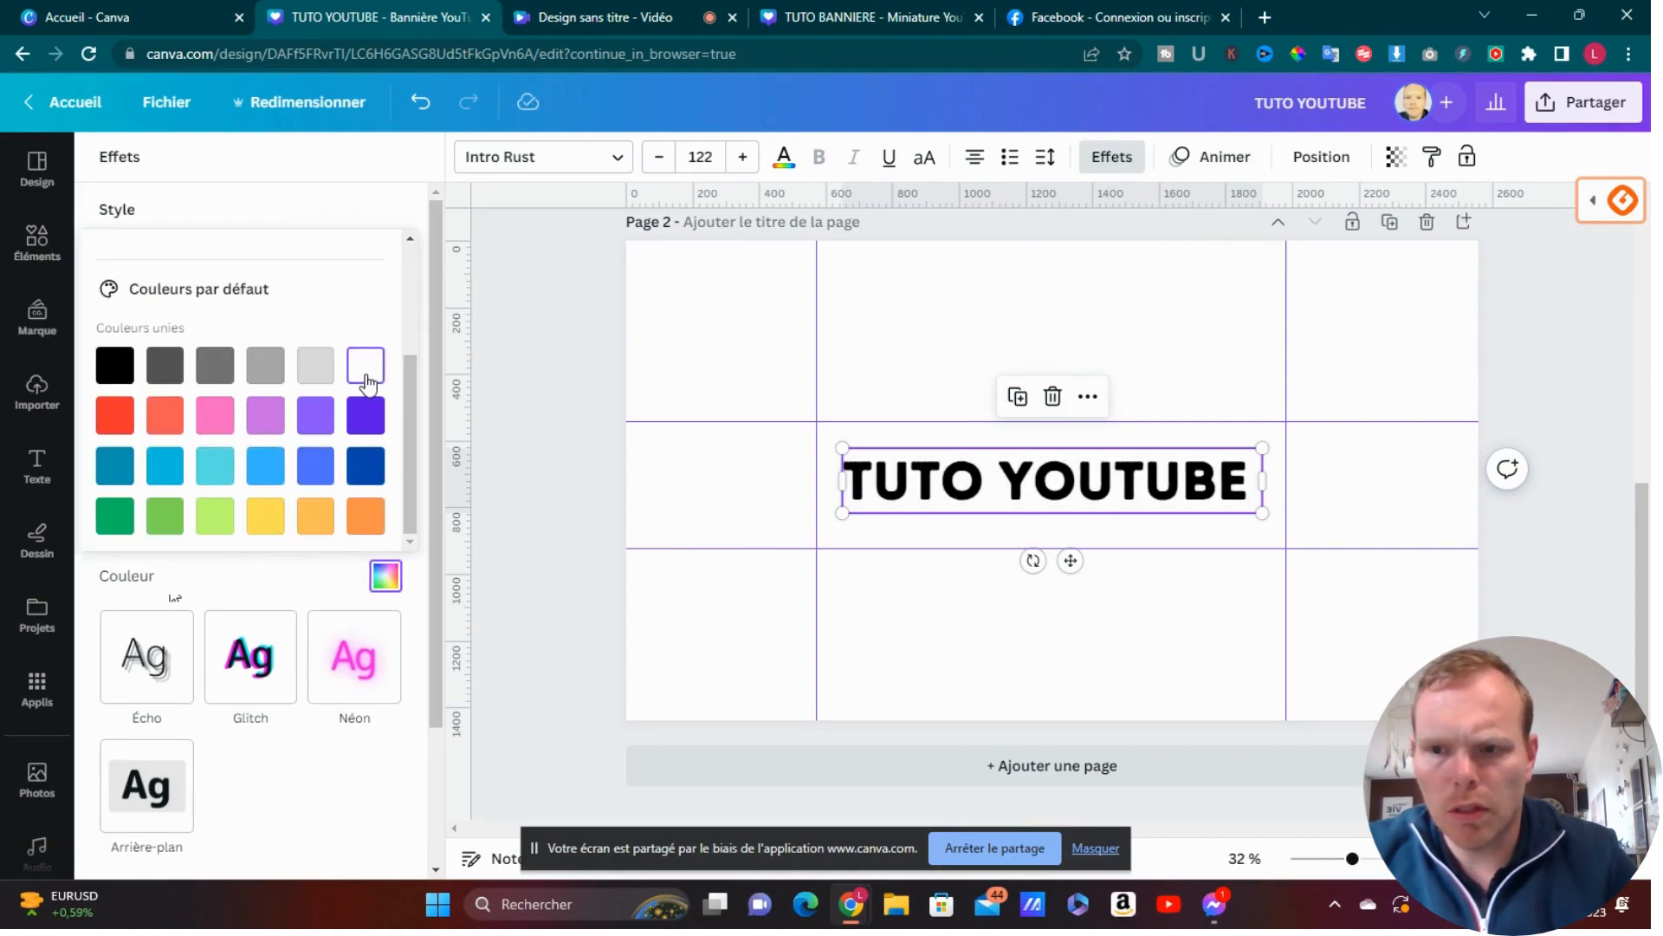
pyautogui.click(122, 429)
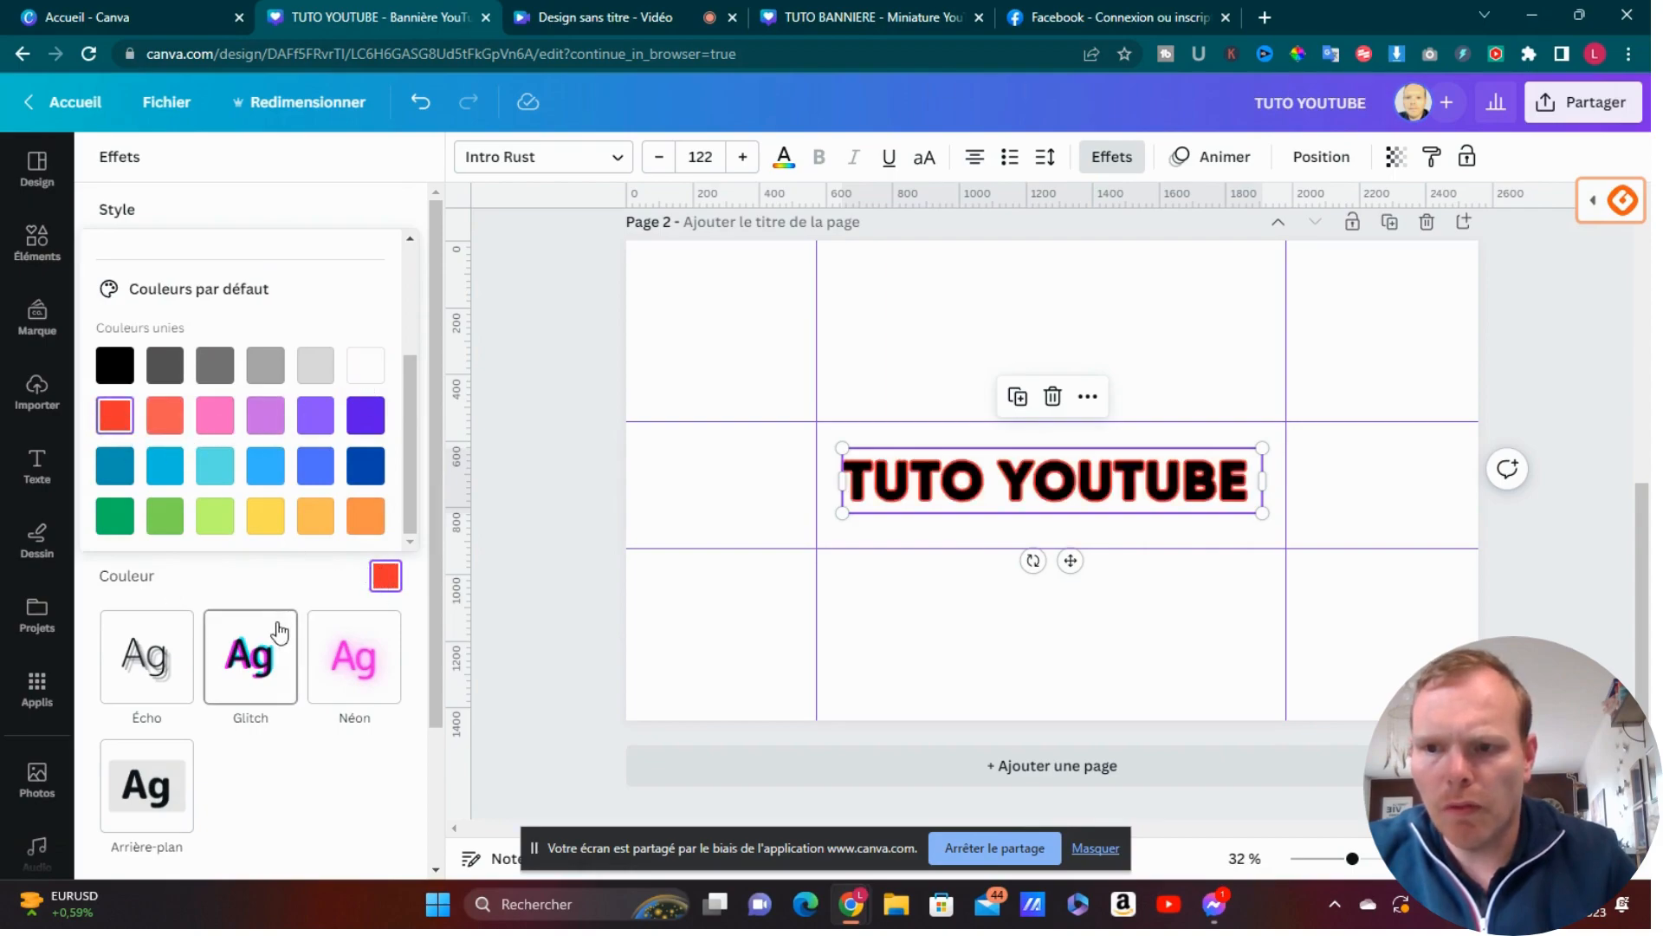
pyautogui.click(113, 368)
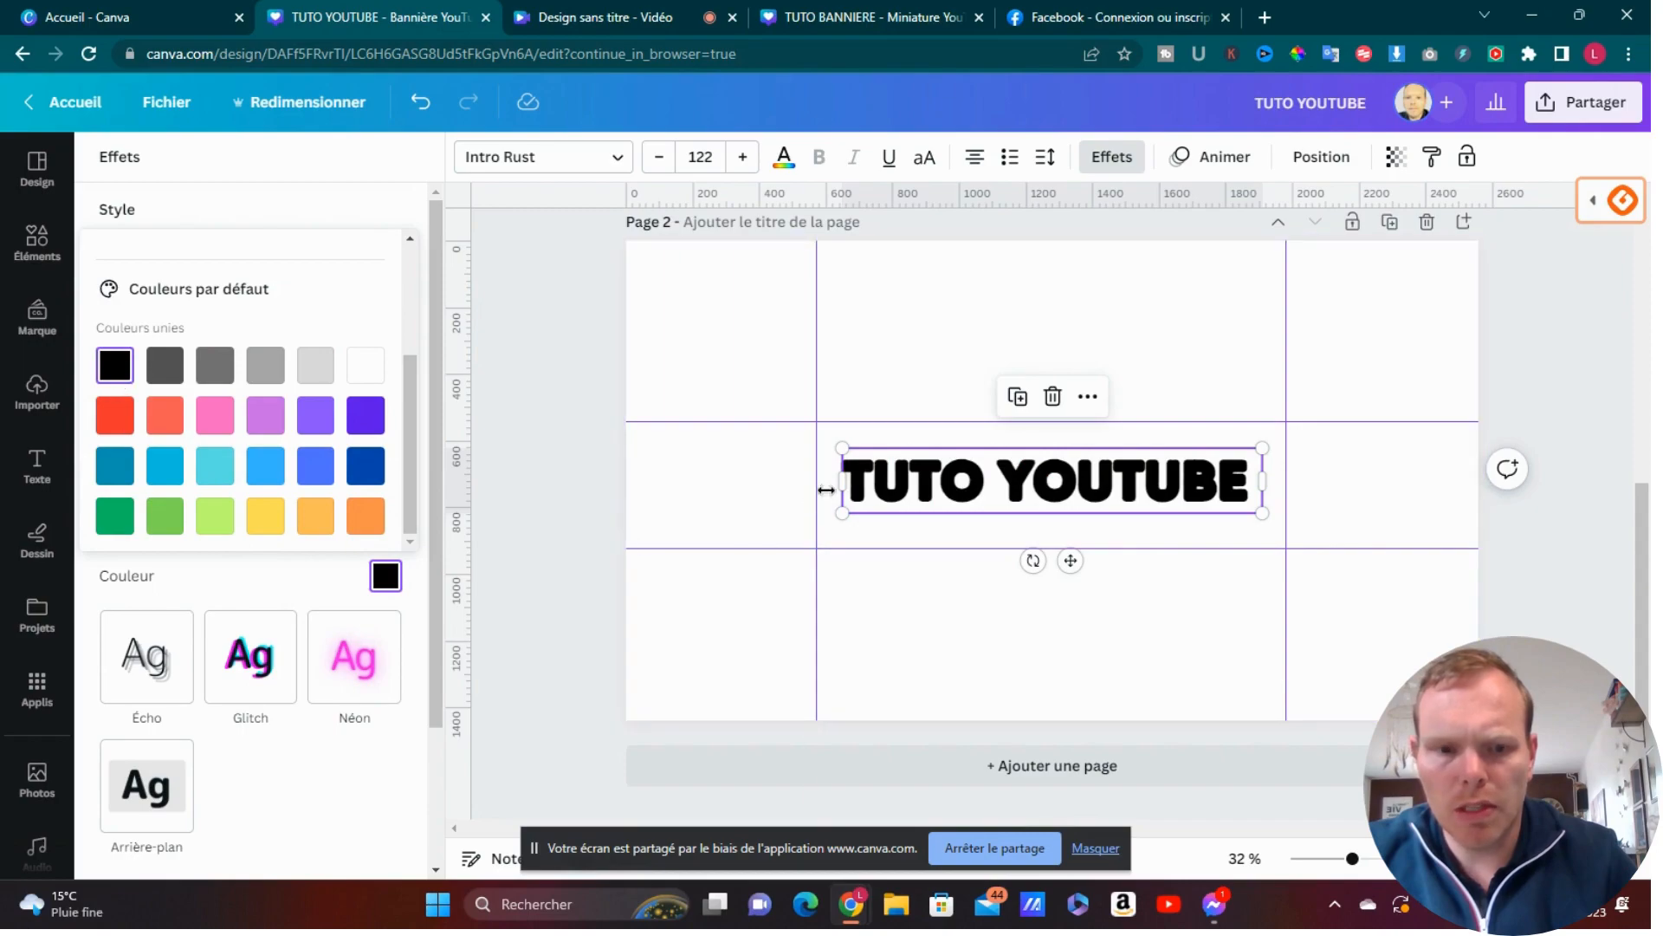
pyautogui.click(991, 538)
# Step: Scale the "TUTO YOUTUBE" title down to font size 89,3 and move it to the upper middle of the guided safe area
pyautogui.click(968, 466)
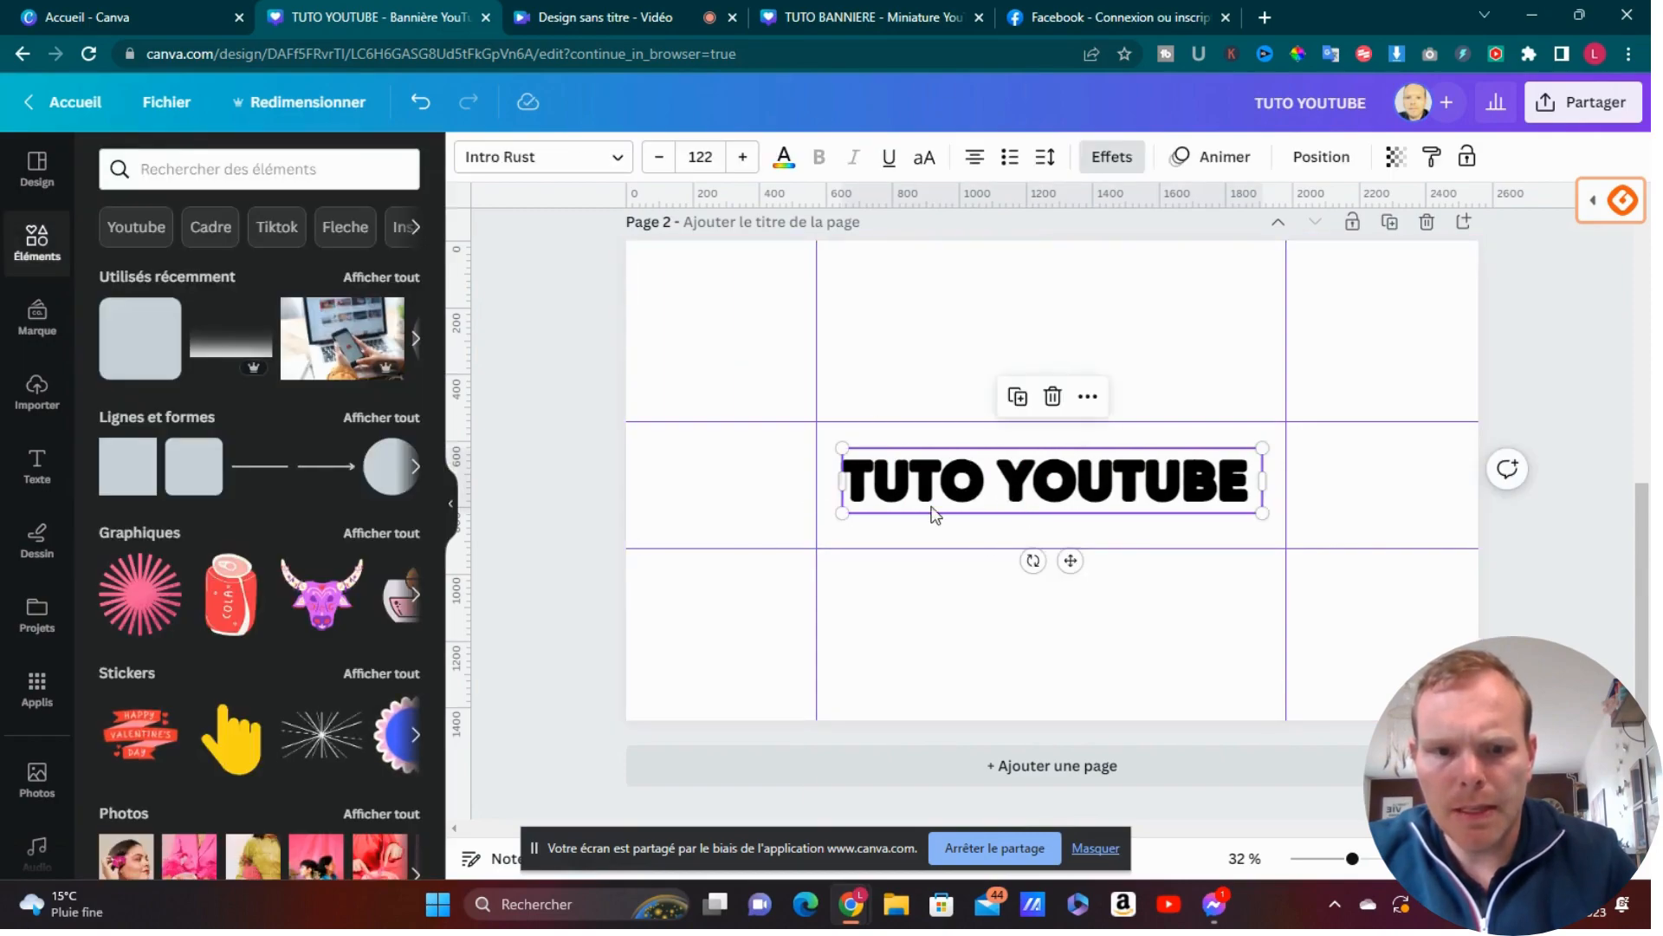
pyautogui.moveTo(842, 513); pyautogui.dragTo(955, 494)
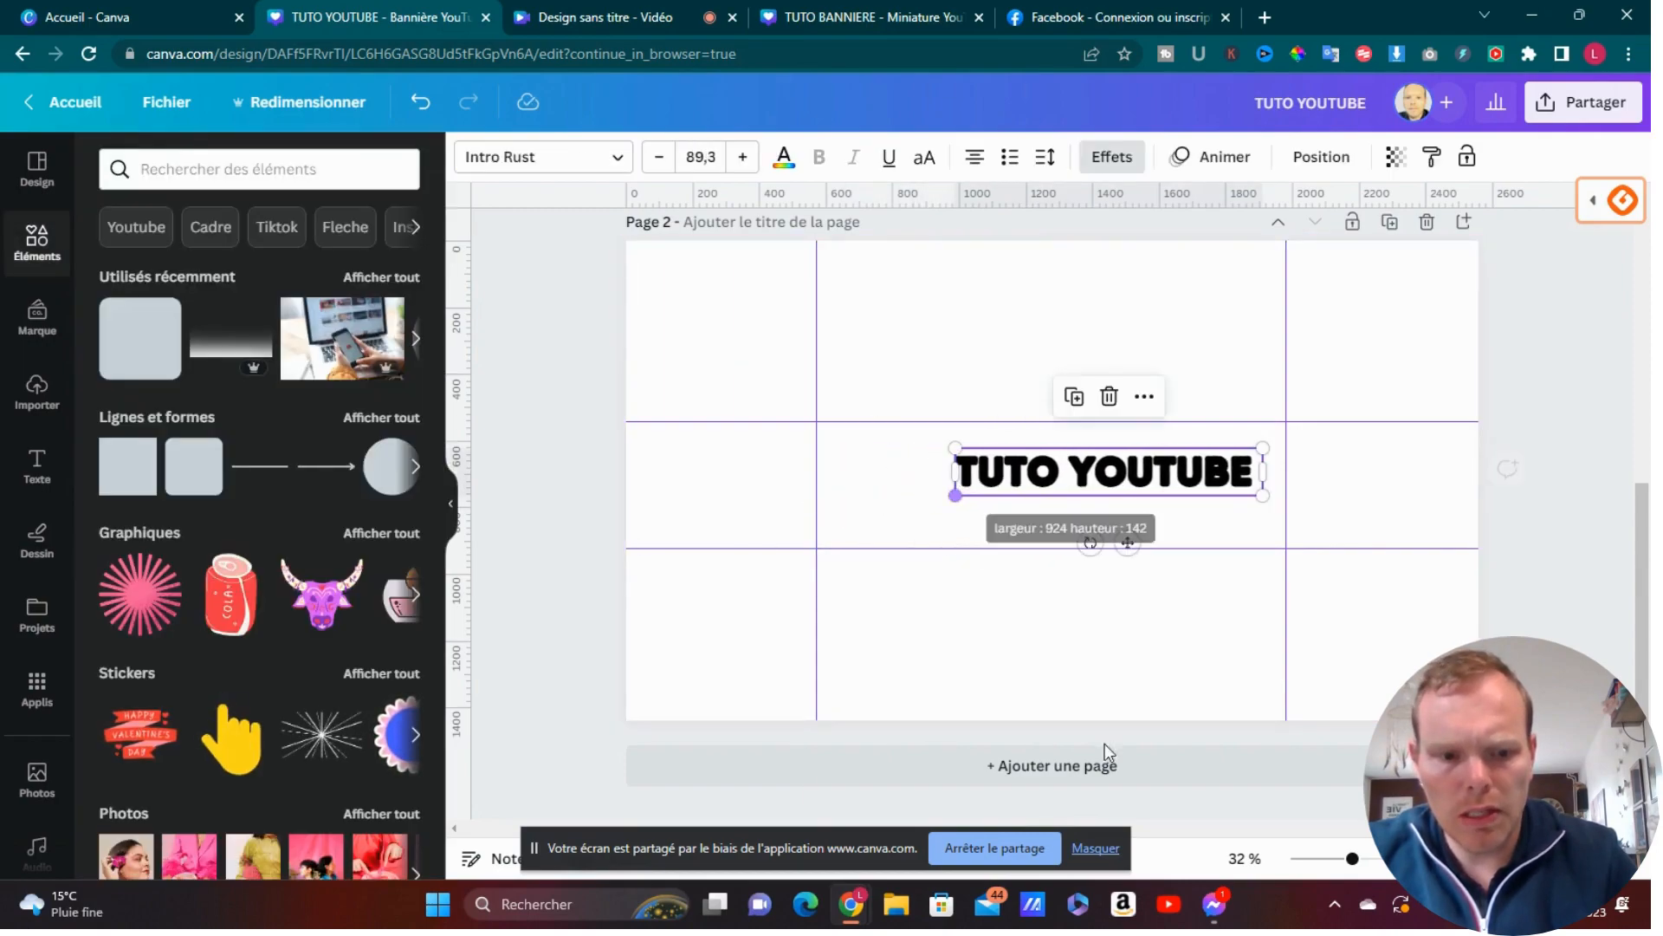
pyautogui.moveTo(1352, 858); pyautogui.dragTo(1388, 858)
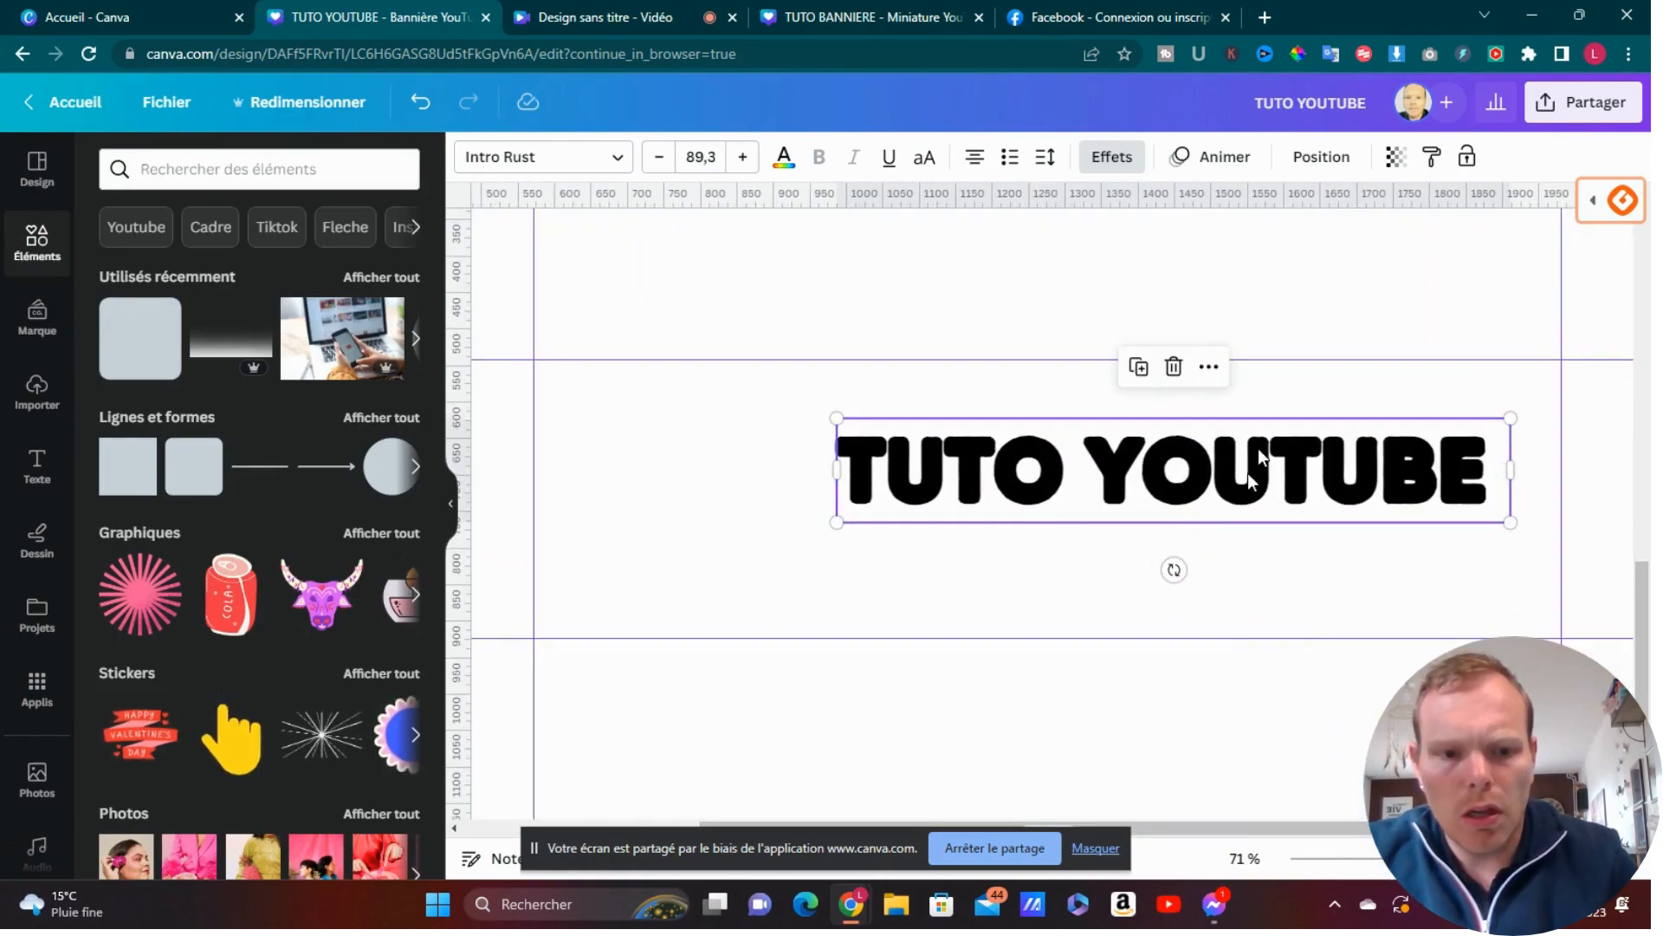
pyautogui.moveTo(1307, 476); pyautogui.dragTo(1178, 442)
# Step: Search the elements library for "LOGO YOUTUBE"
pyautogui.click(165, 169)
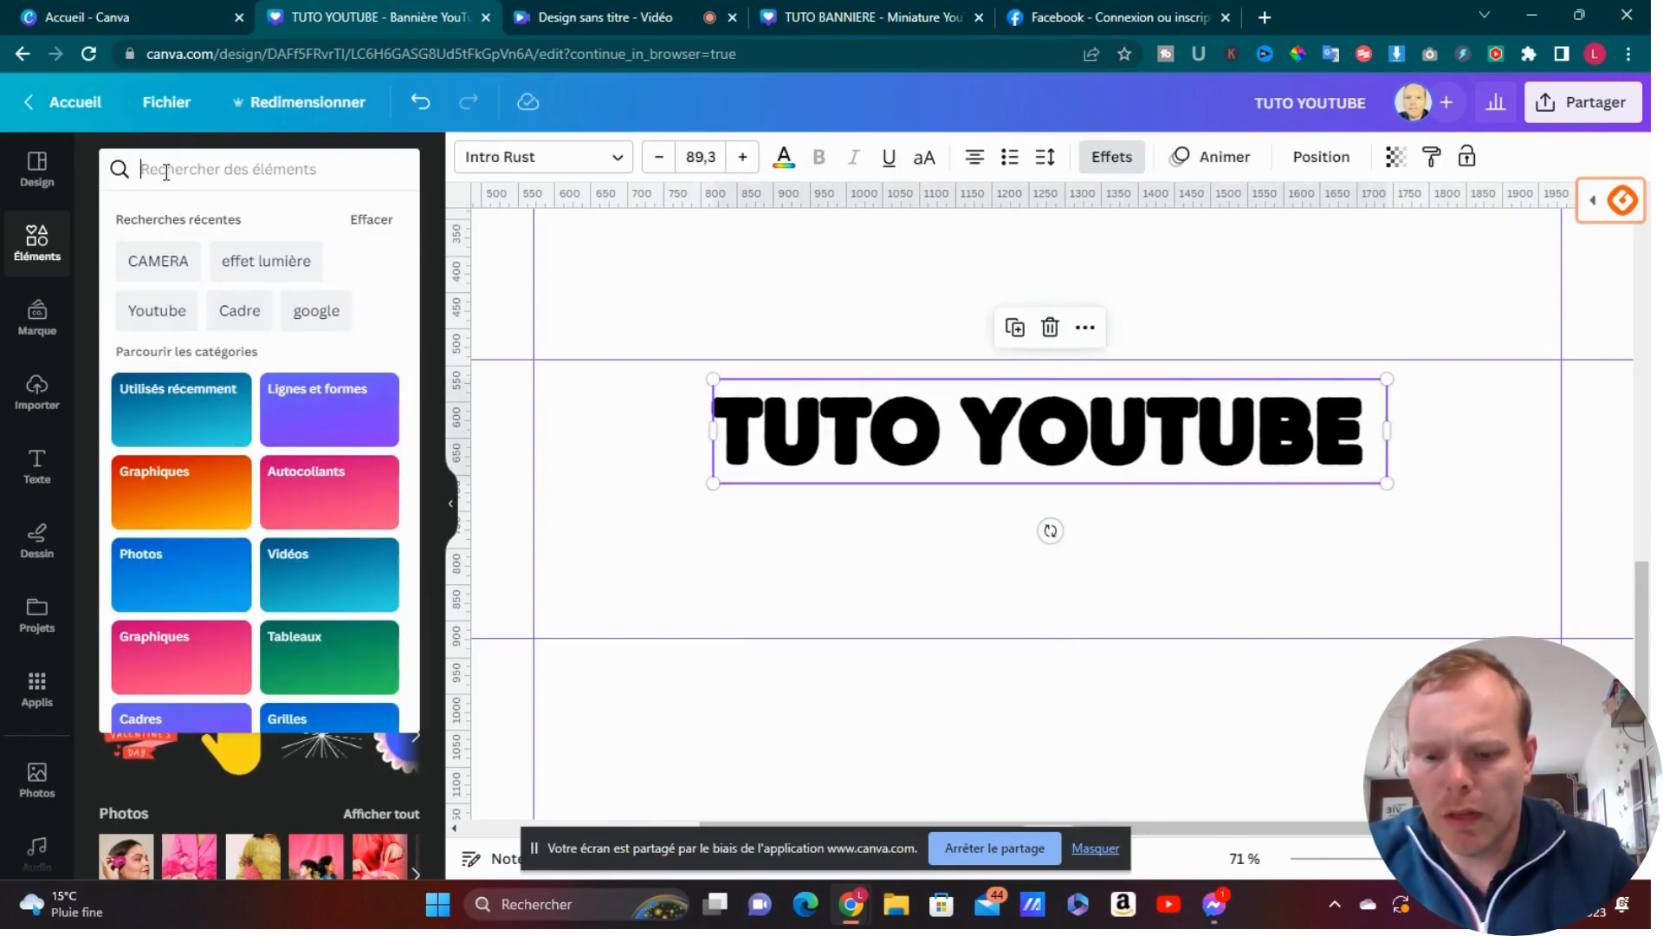
pyautogui.write('LO')
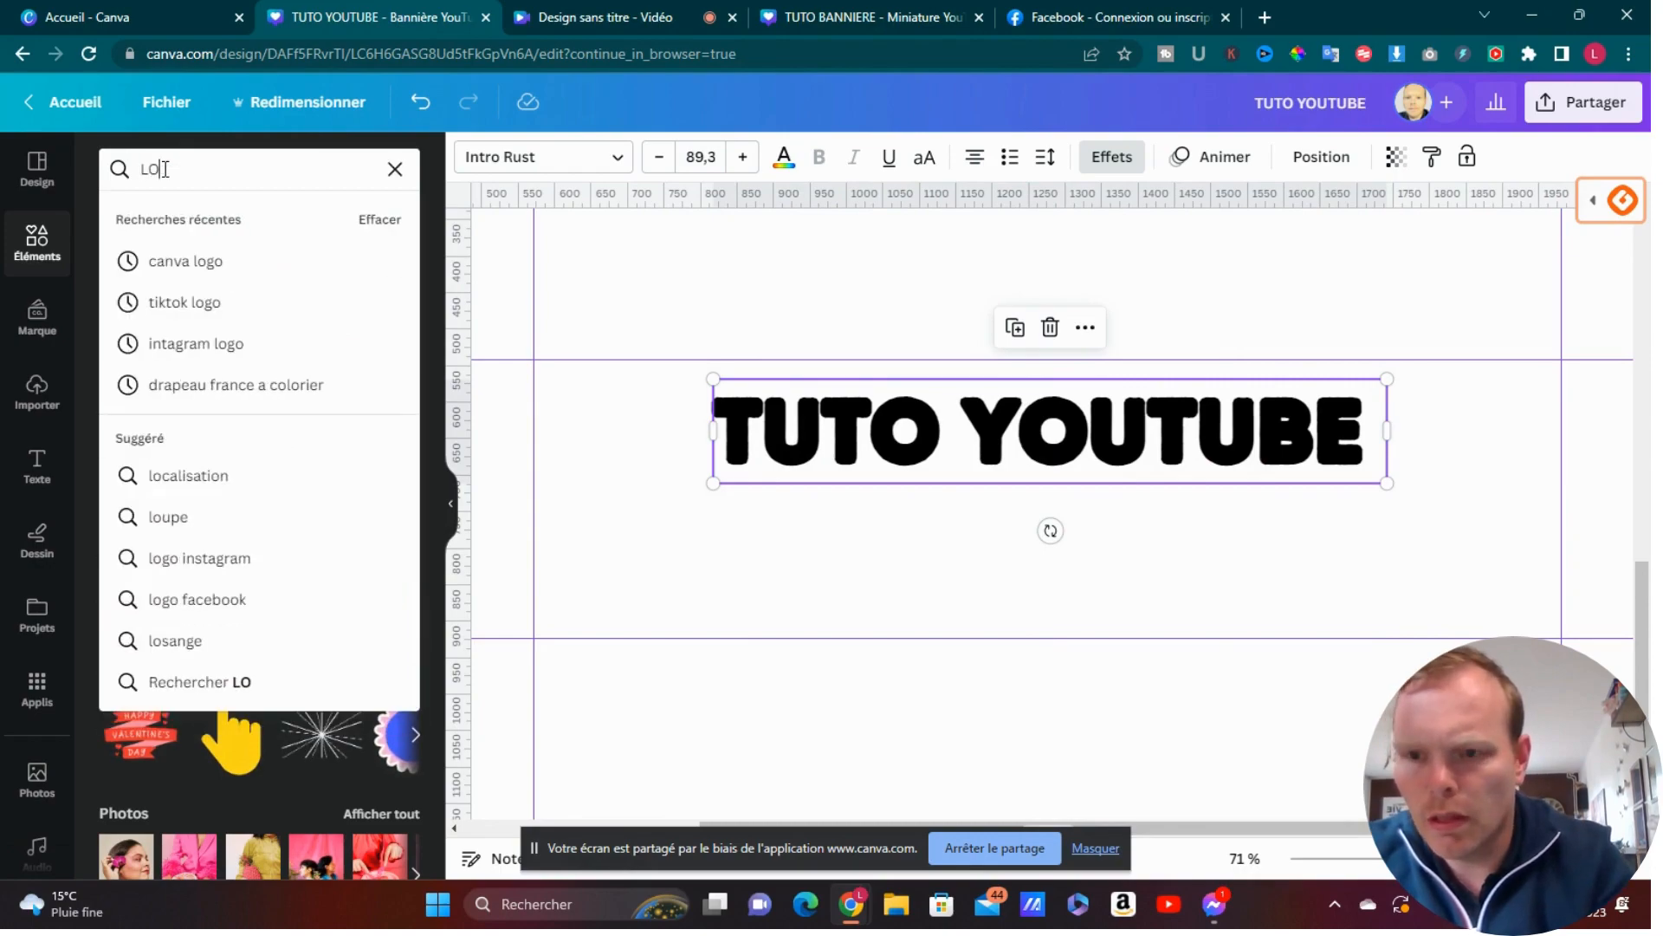
pyautogui.write('GO')
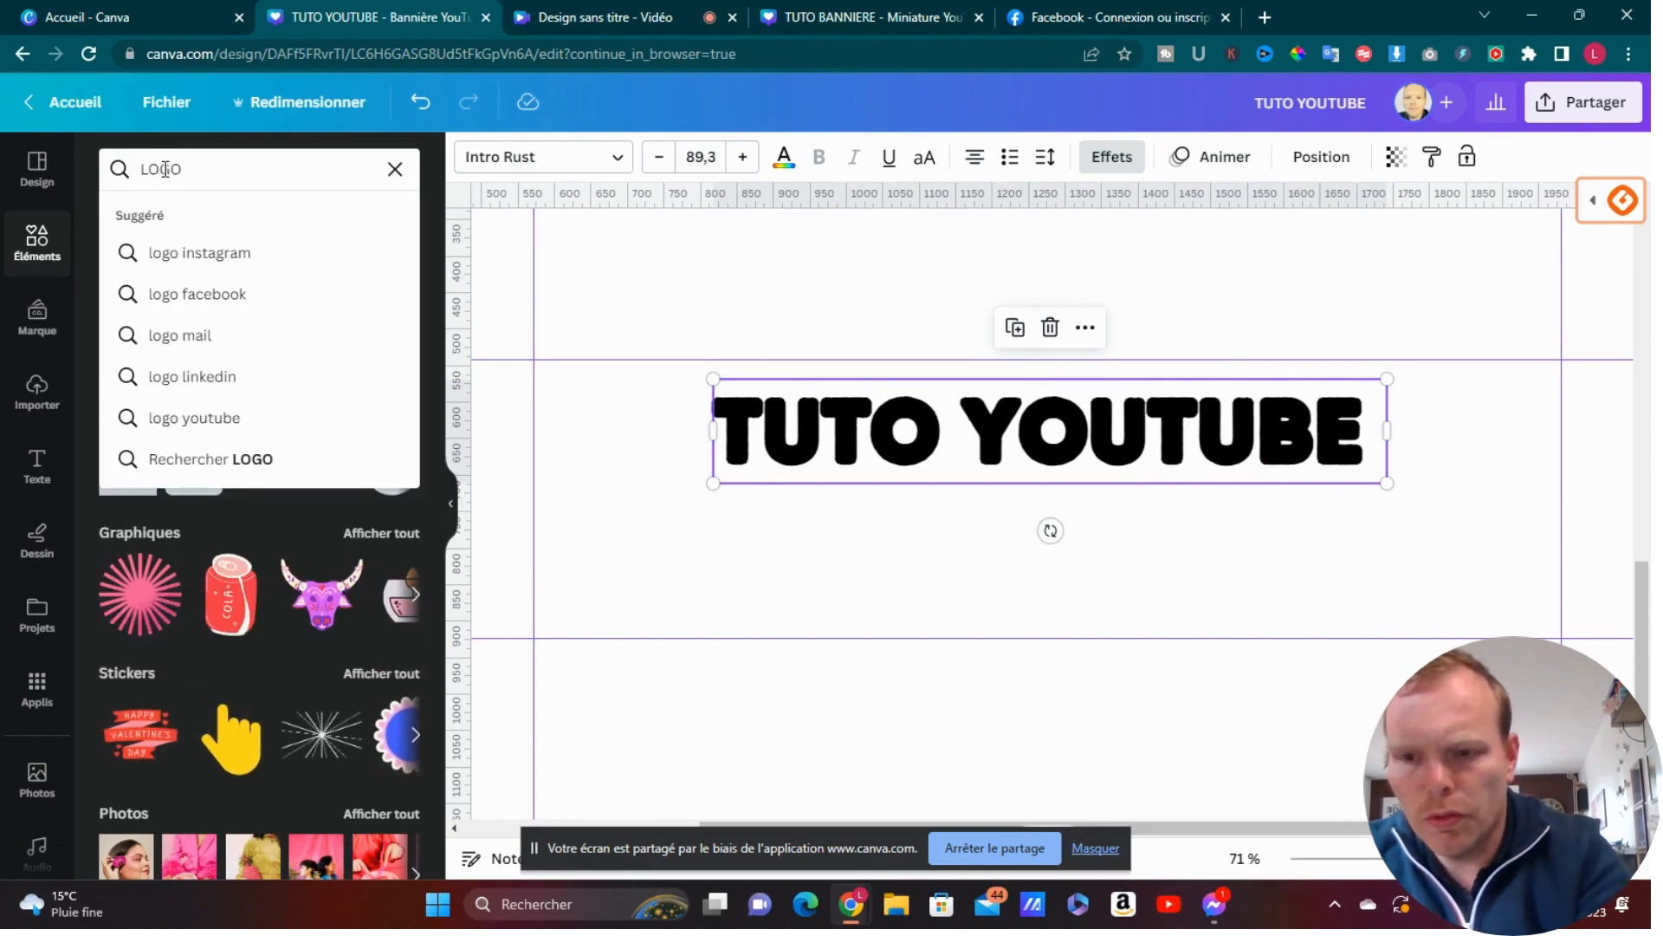
pyautogui.write(' YT')
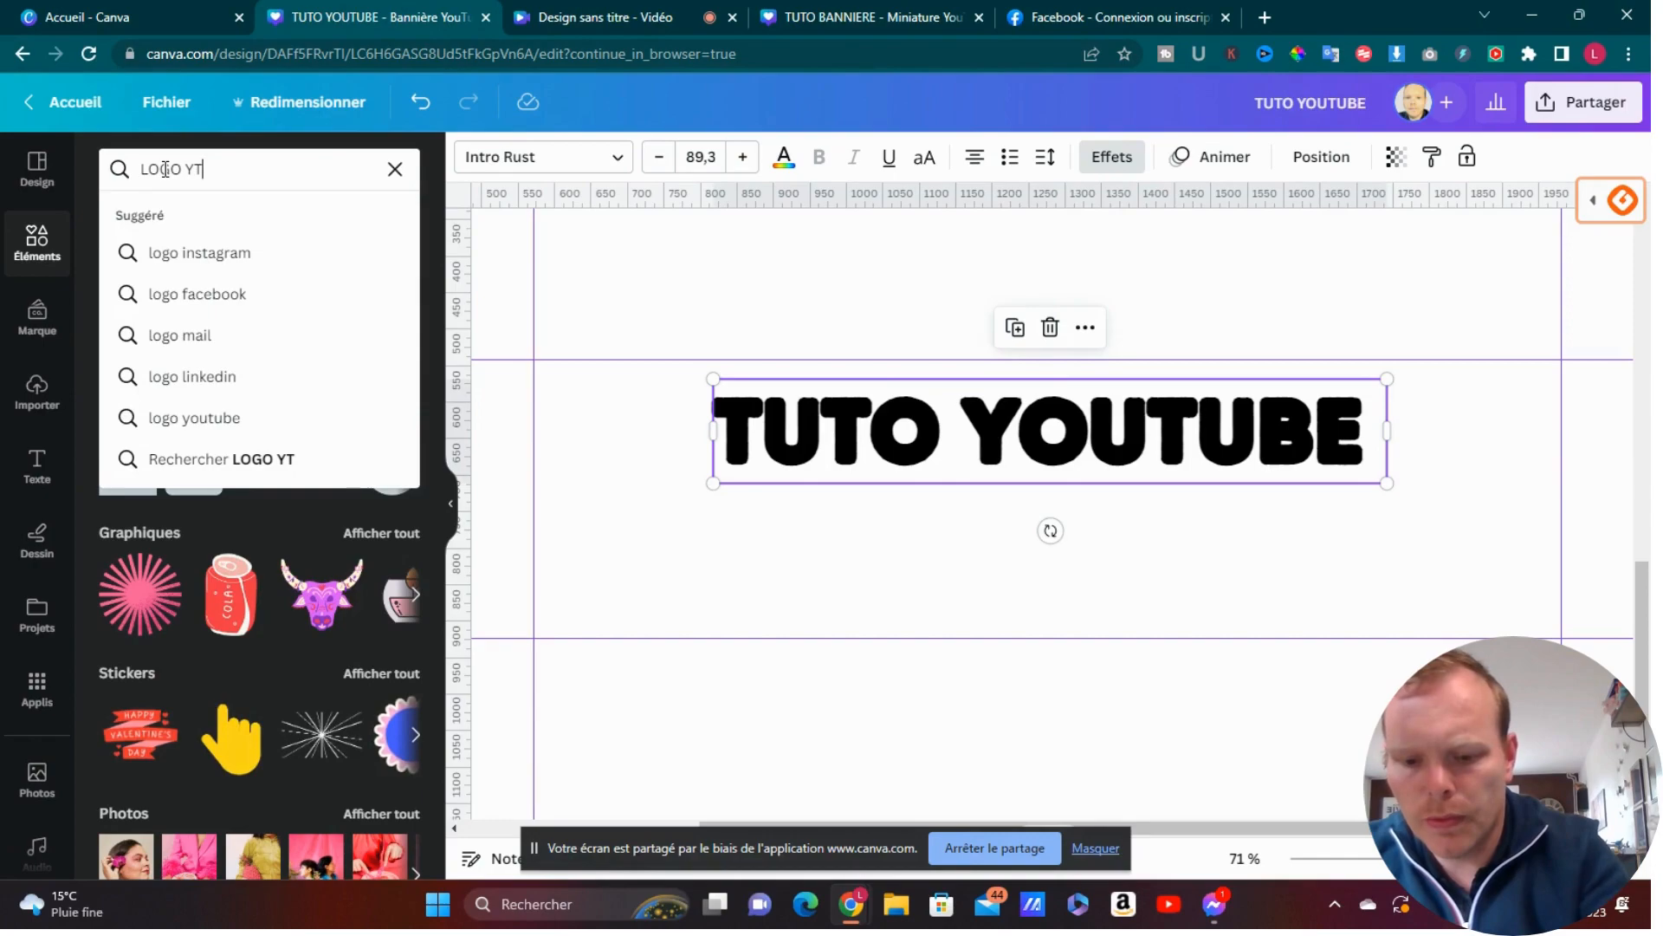
pyautogui.press('BackSpace')
pyautogui.write('OUTUB')
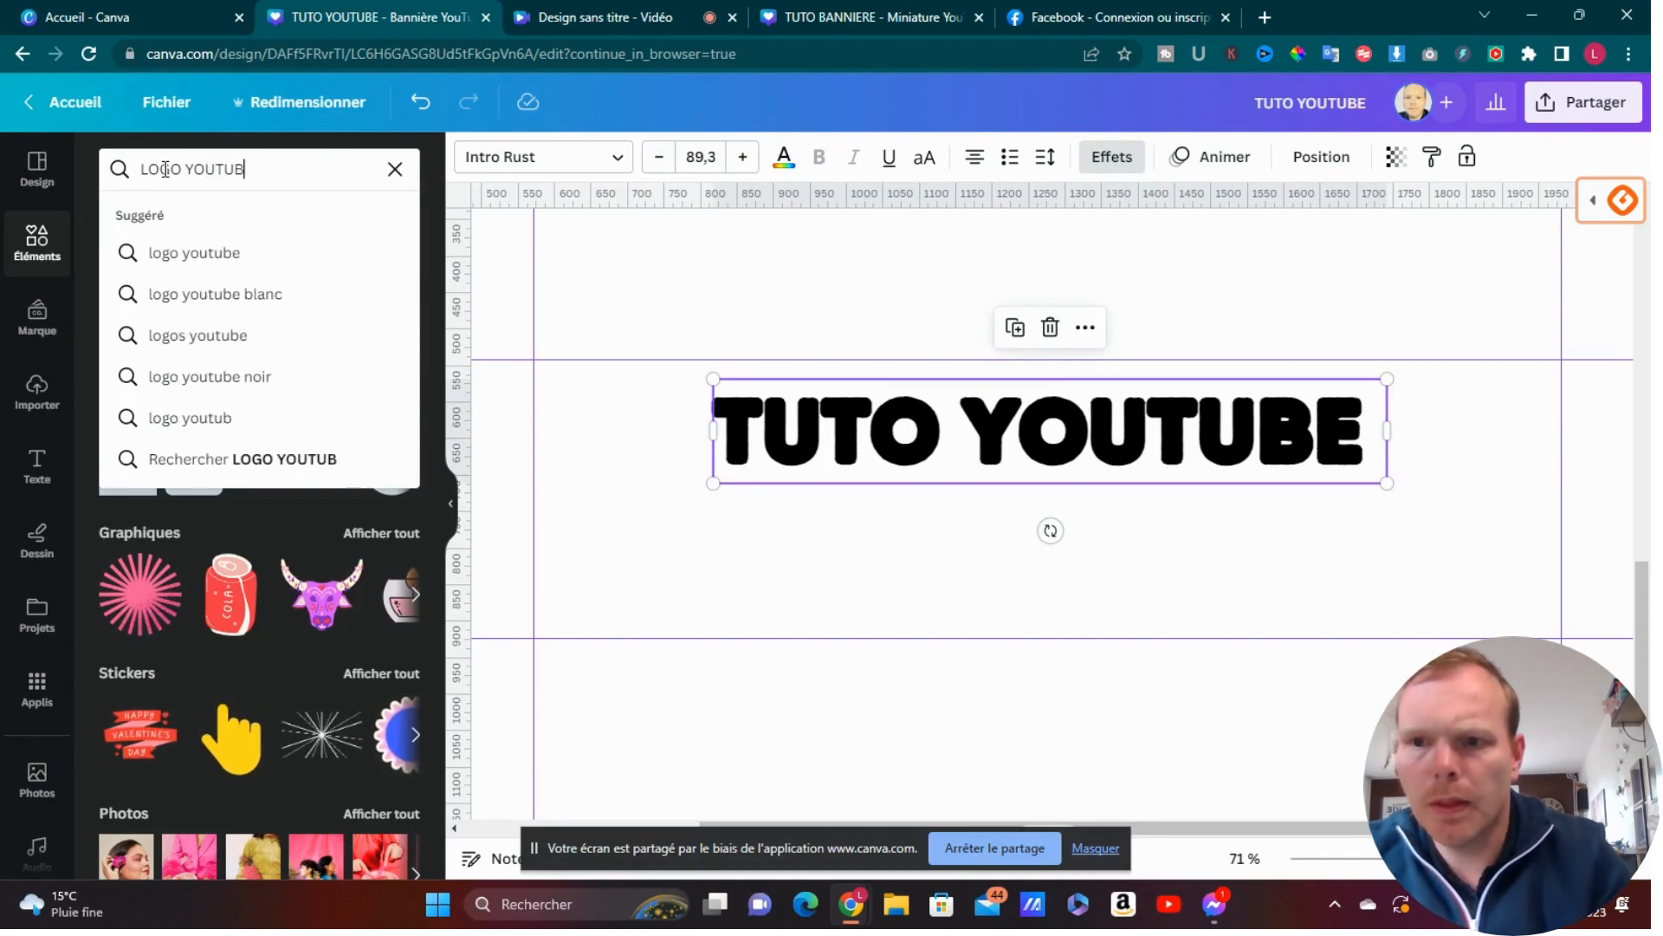
pyautogui.write('E')
pyautogui.click(189, 457)
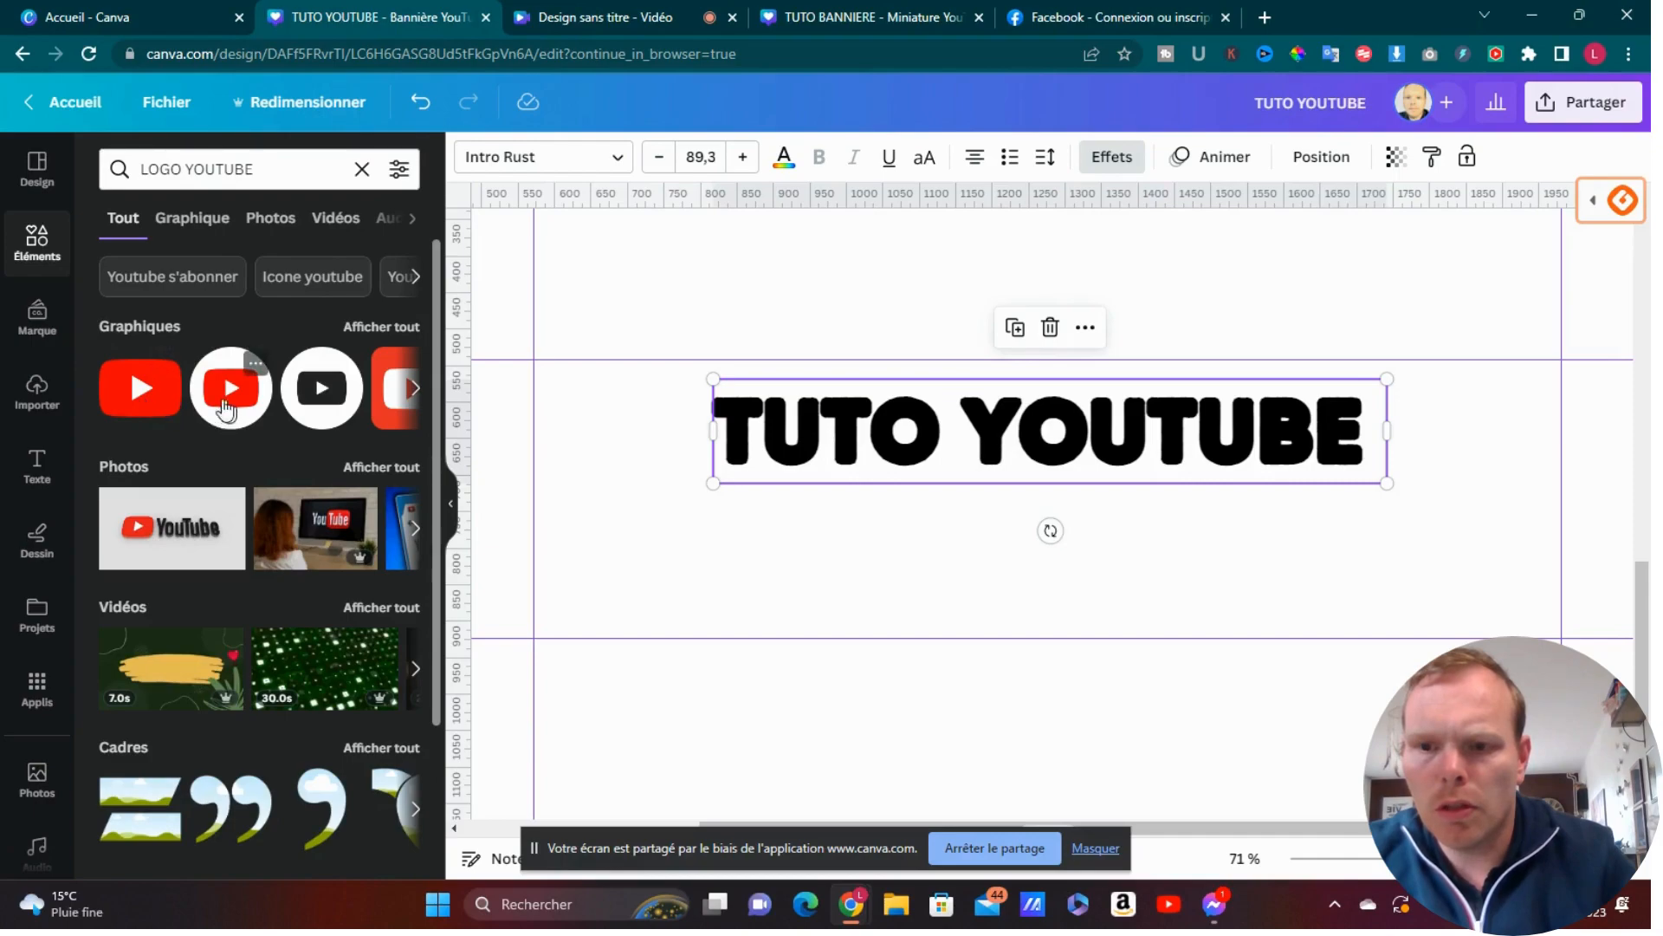
# Step: Browse the graphics results and insert the round red YouTube logo with the diagonal shadow
pyautogui.click(399, 329)
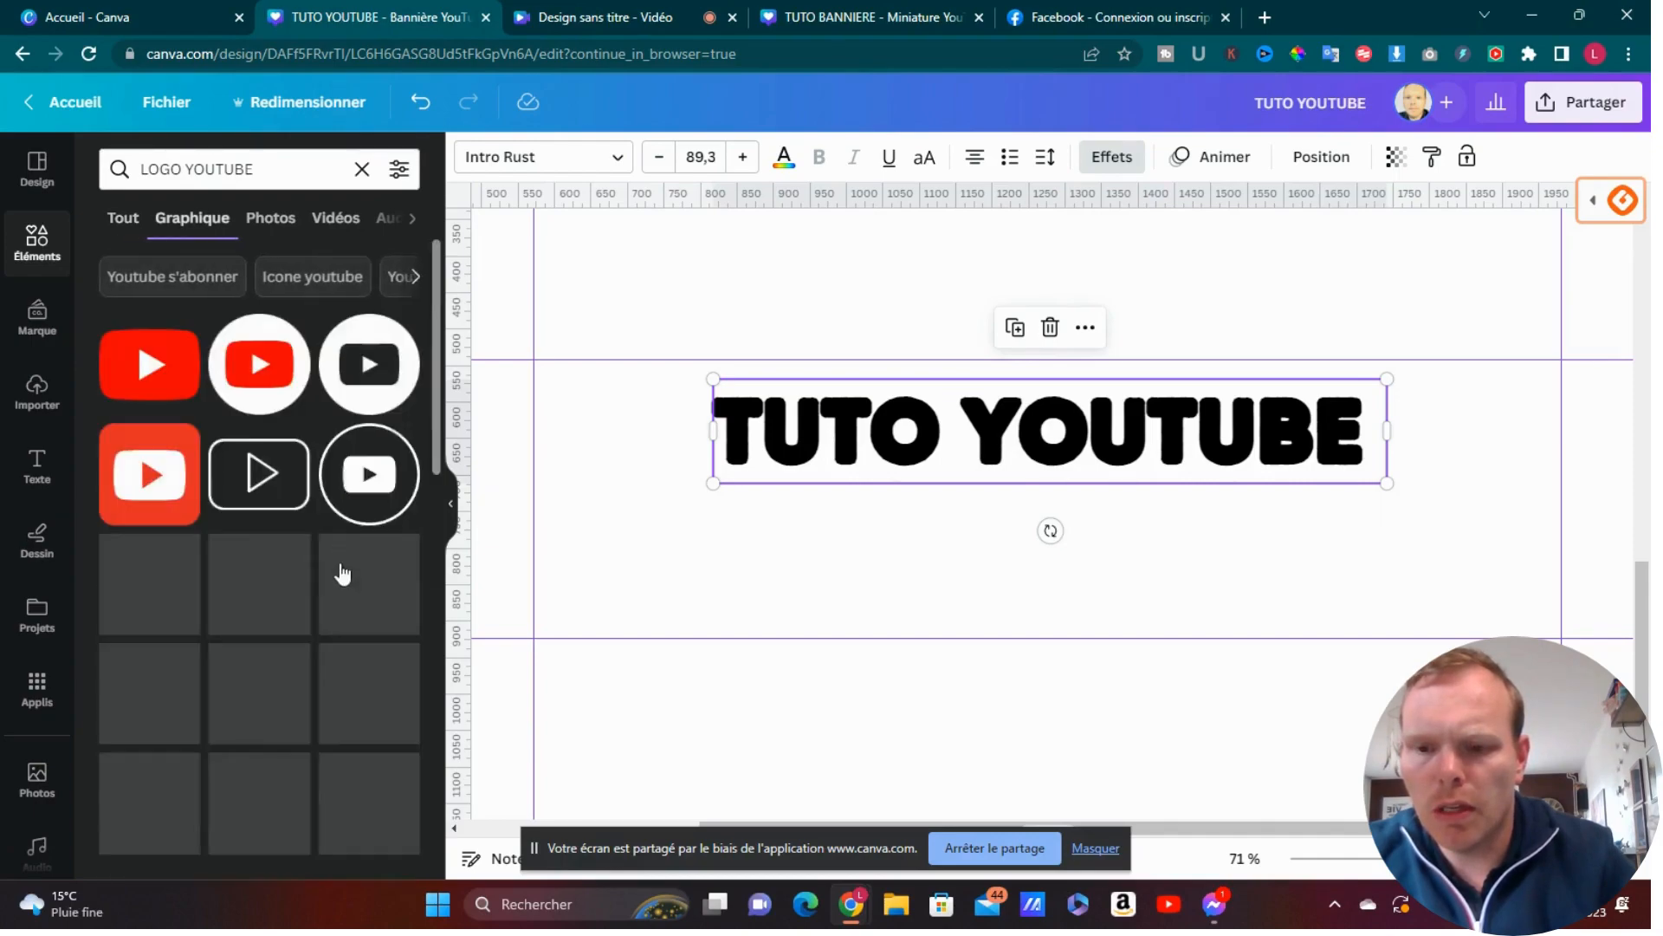
pyautogui.scroll(-3, 258, 424)
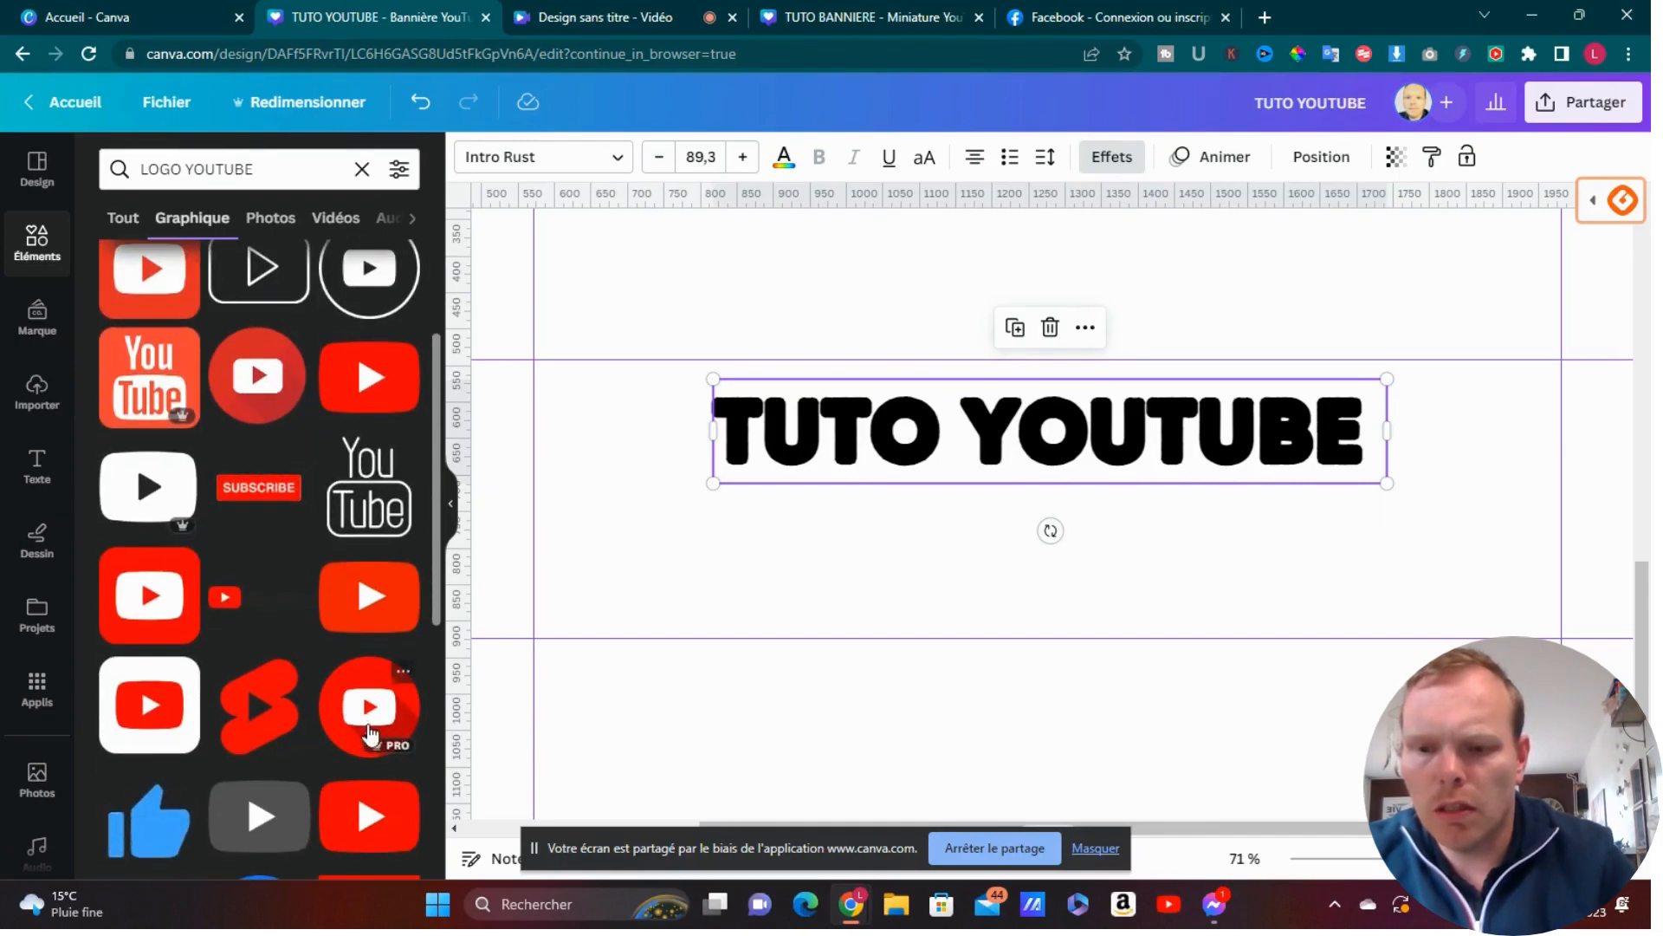
pyautogui.scroll(-2, 364, 719)
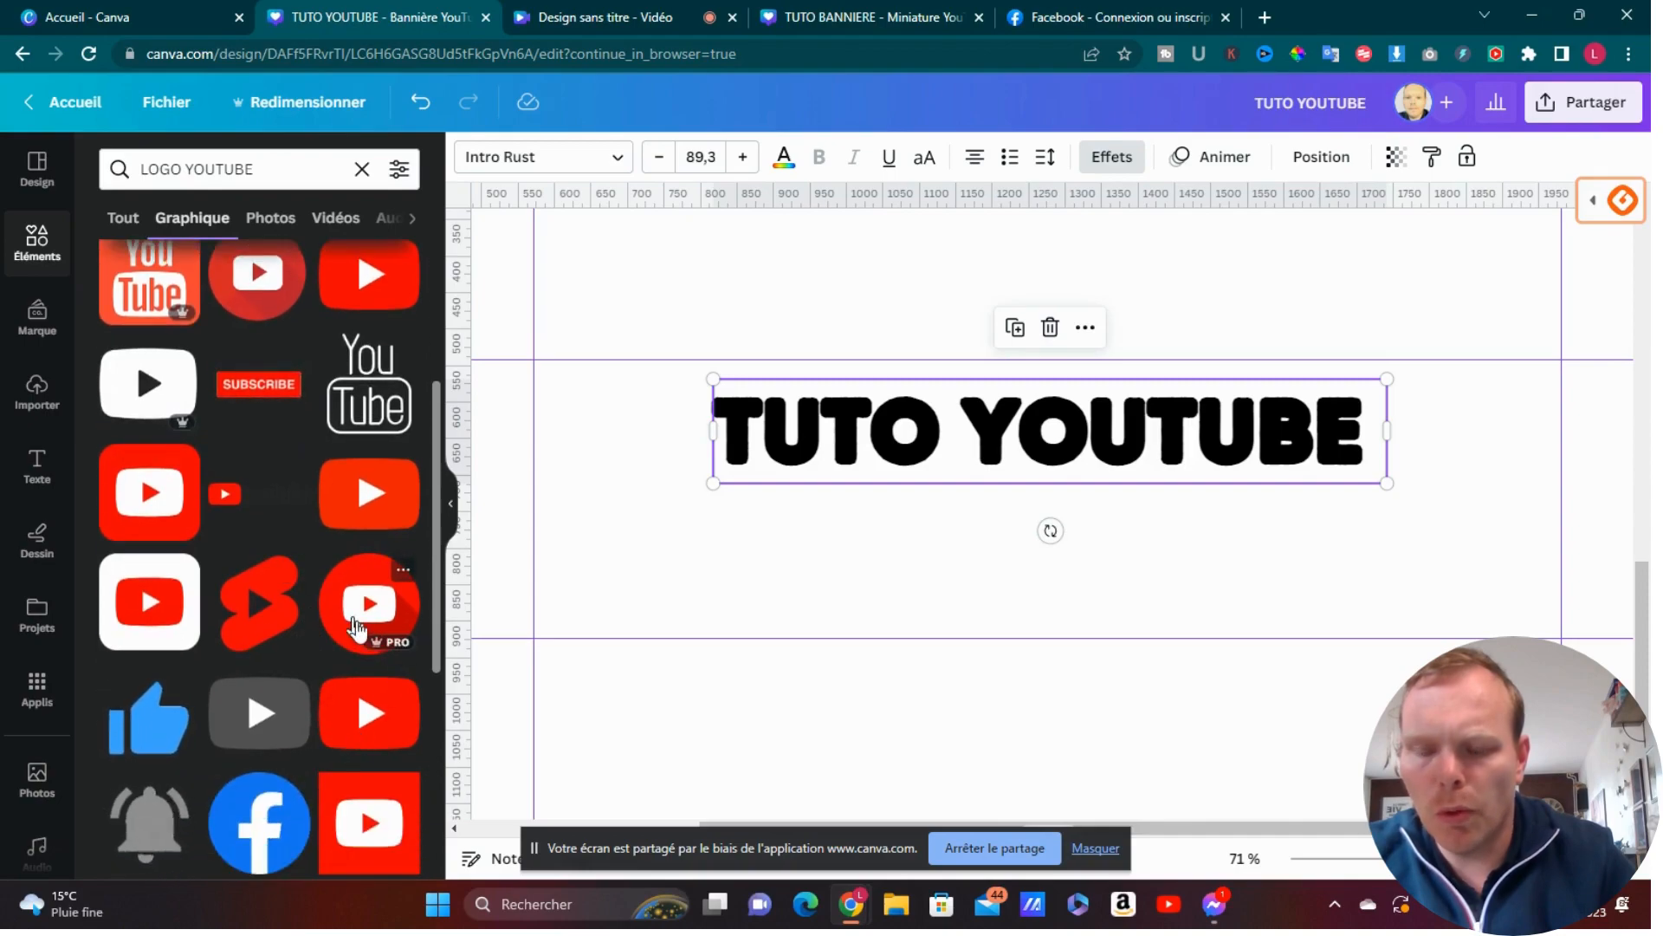
pyautogui.scroll(2, 333, 594)
pyautogui.scroll(1, 260, 529)
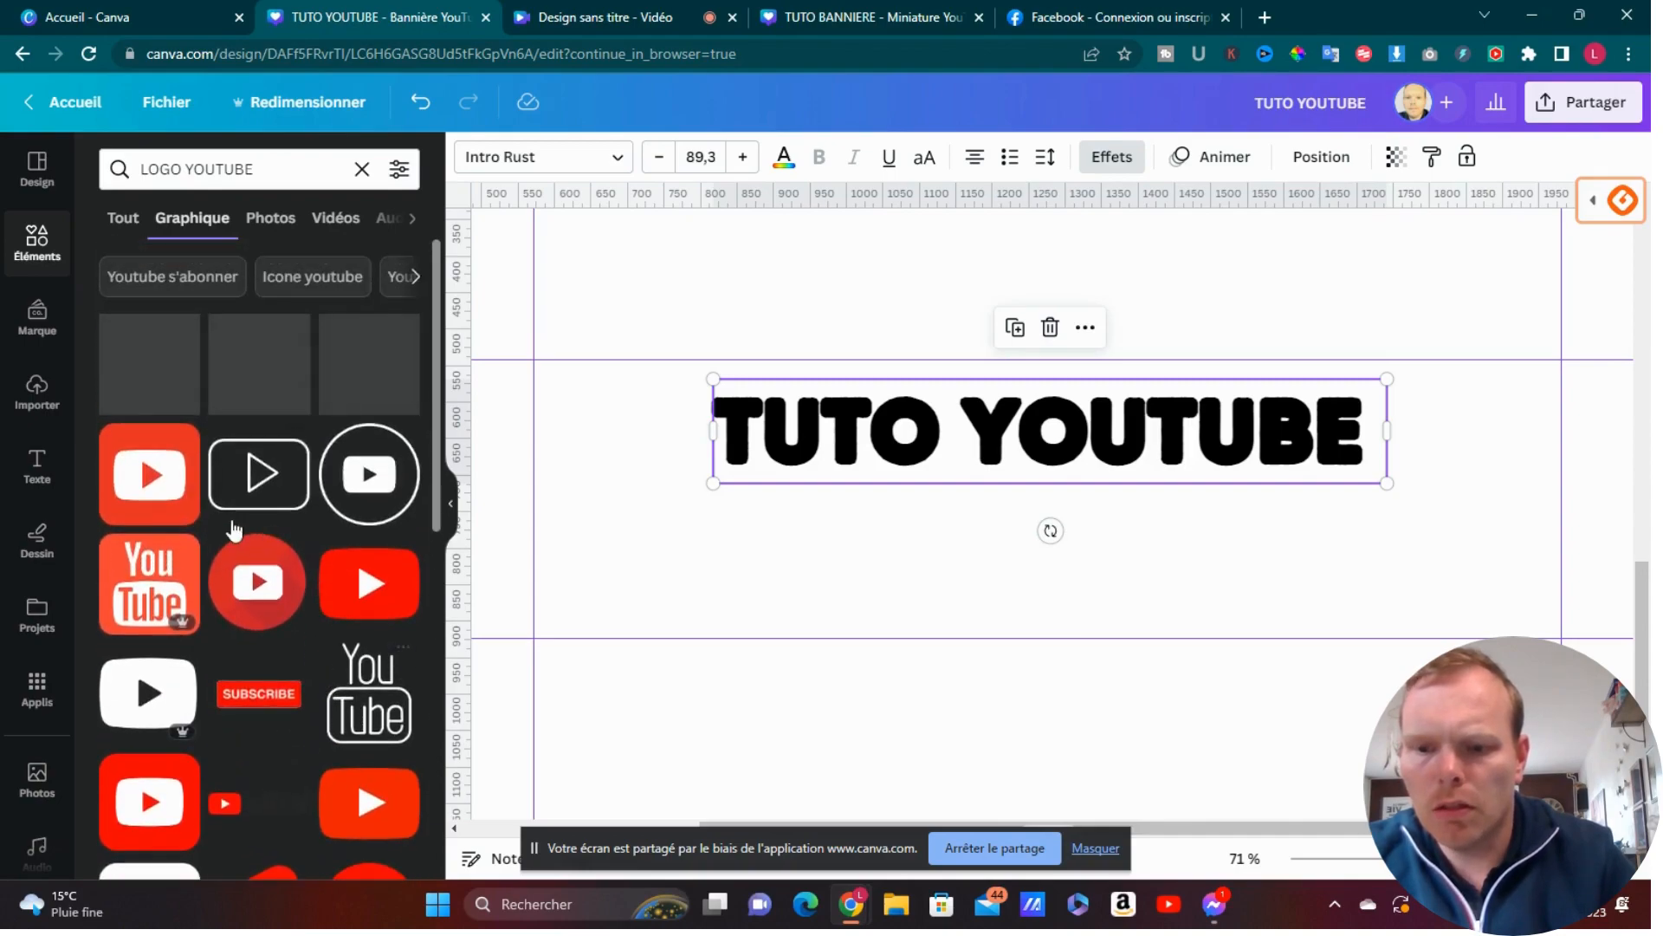
pyautogui.scroll(-3, 372, 685)
pyautogui.click(359, 624)
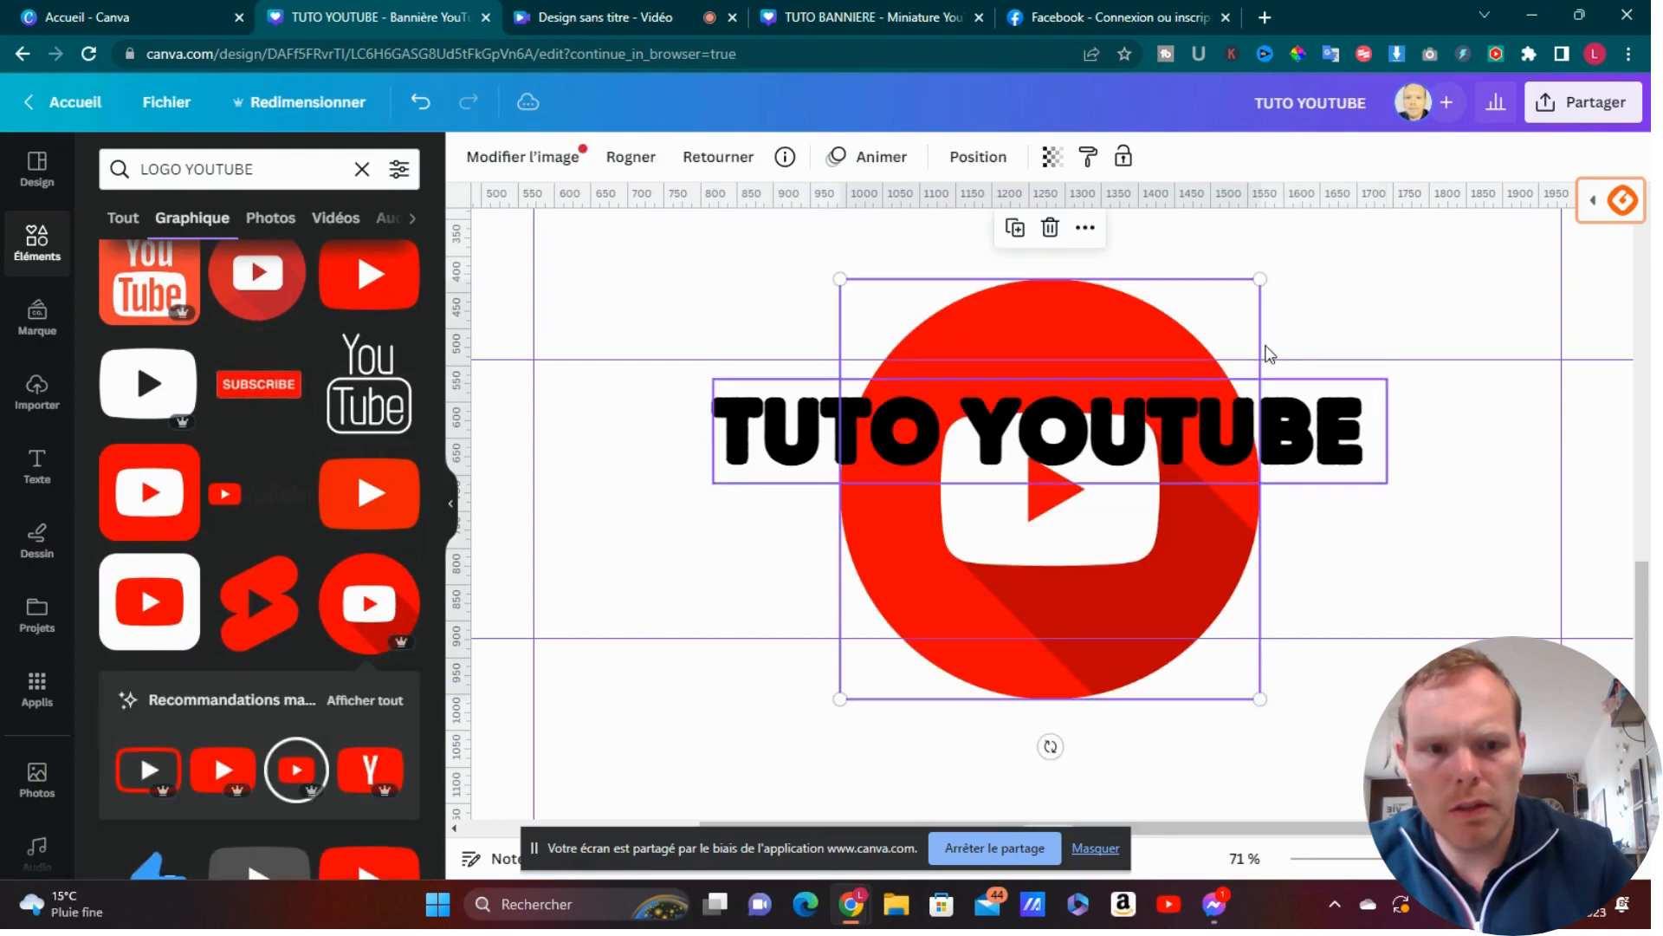
# Step: Shrink the YouTube logo, shift the title towards the right guide and place the logo just left of it at the same height
pyautogui.moveTo(1260, 278); pyautogui.dragTo(977, 557)
pyautogui.moveTo(866, 566); pyautogui.dragTo(630, 458)
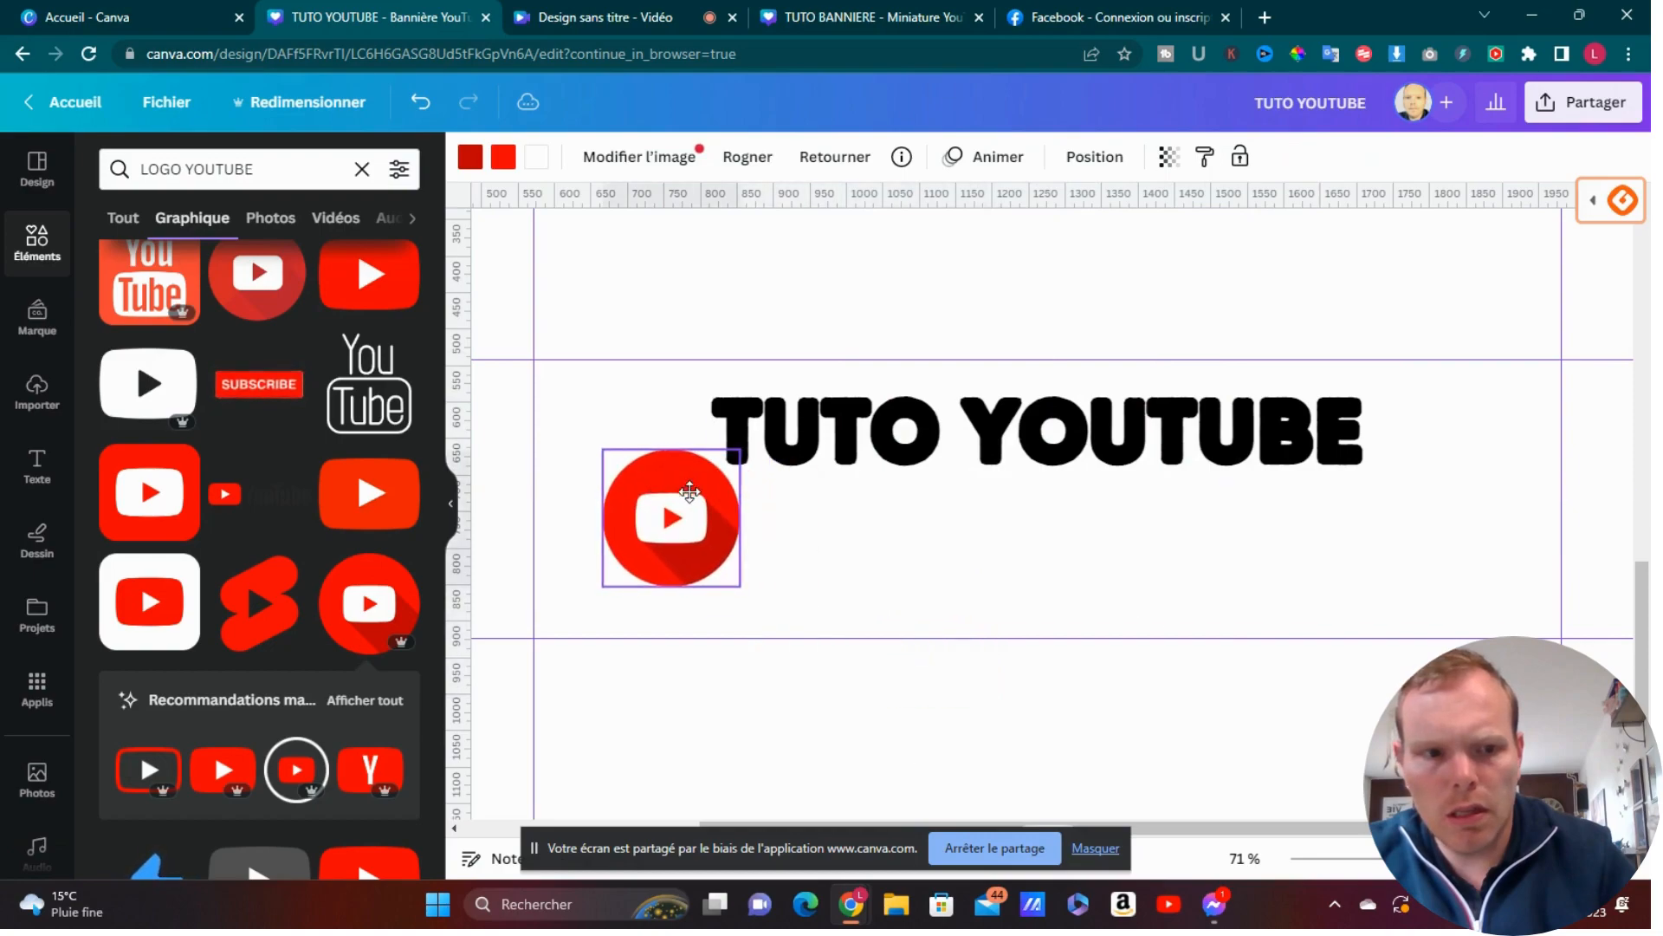
pyautogui.moveTo(1121, 440); pyautogui.dragTo(1237, 433)
pyautogui.moveTo(736, 555); pyautogui.dragTo(721, 474)
pyautogui.click(909, 604)
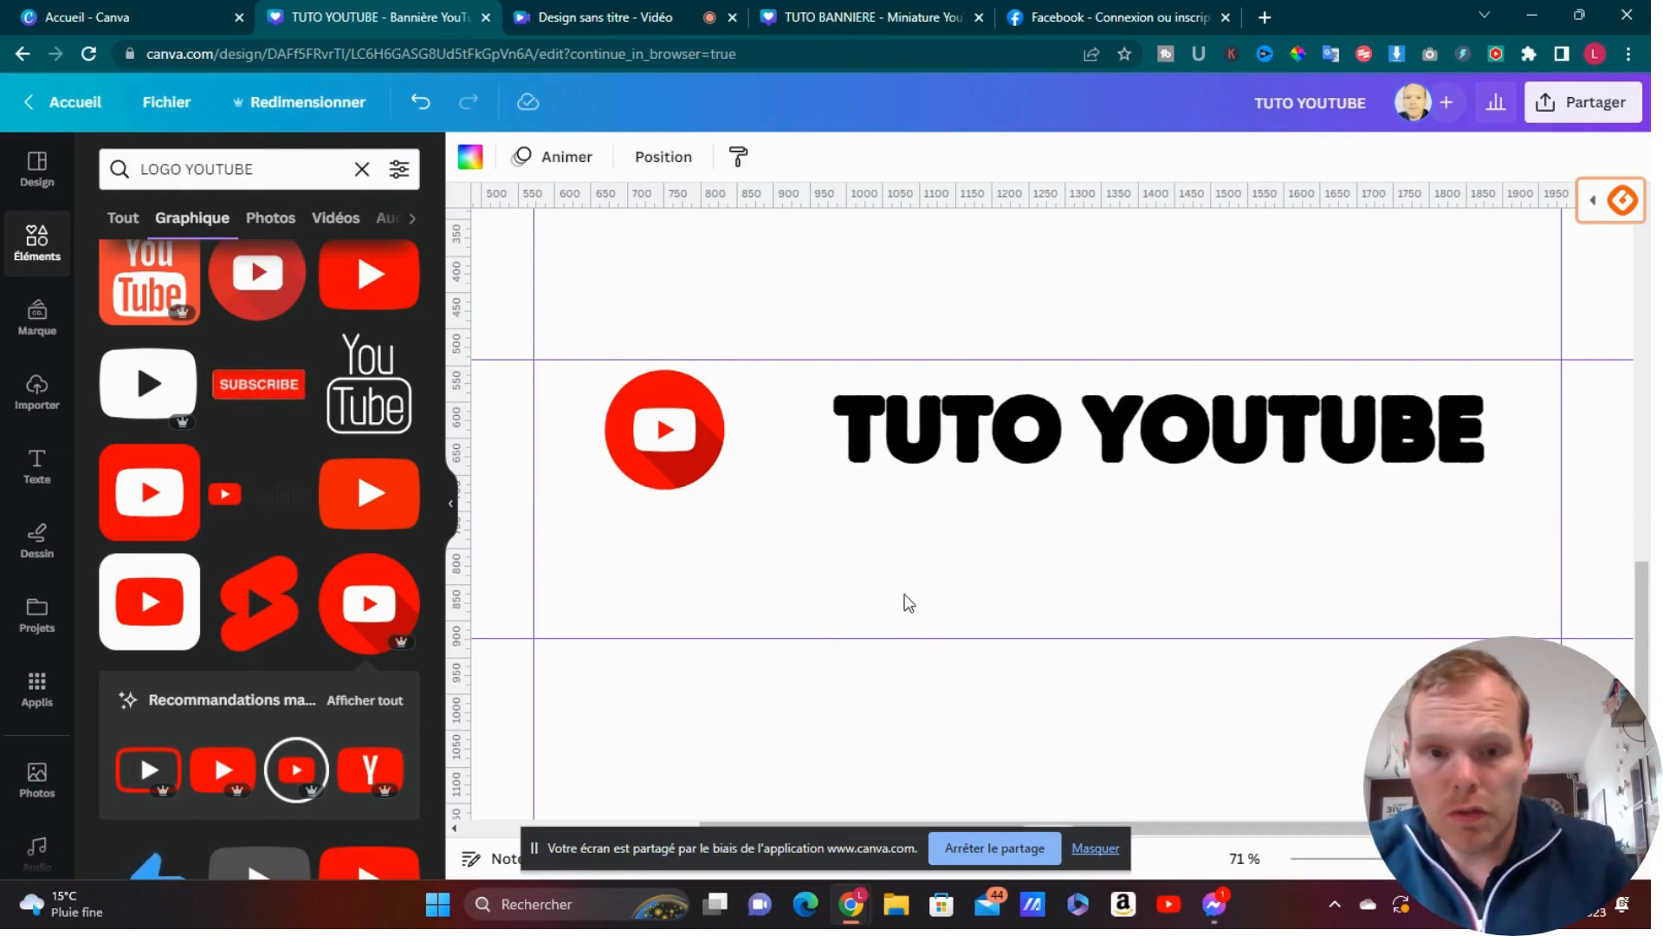
pyautogui.moveTo(679, 433); pyautogui.dragTo(737, 435)
pyautogui.click(733, 576)
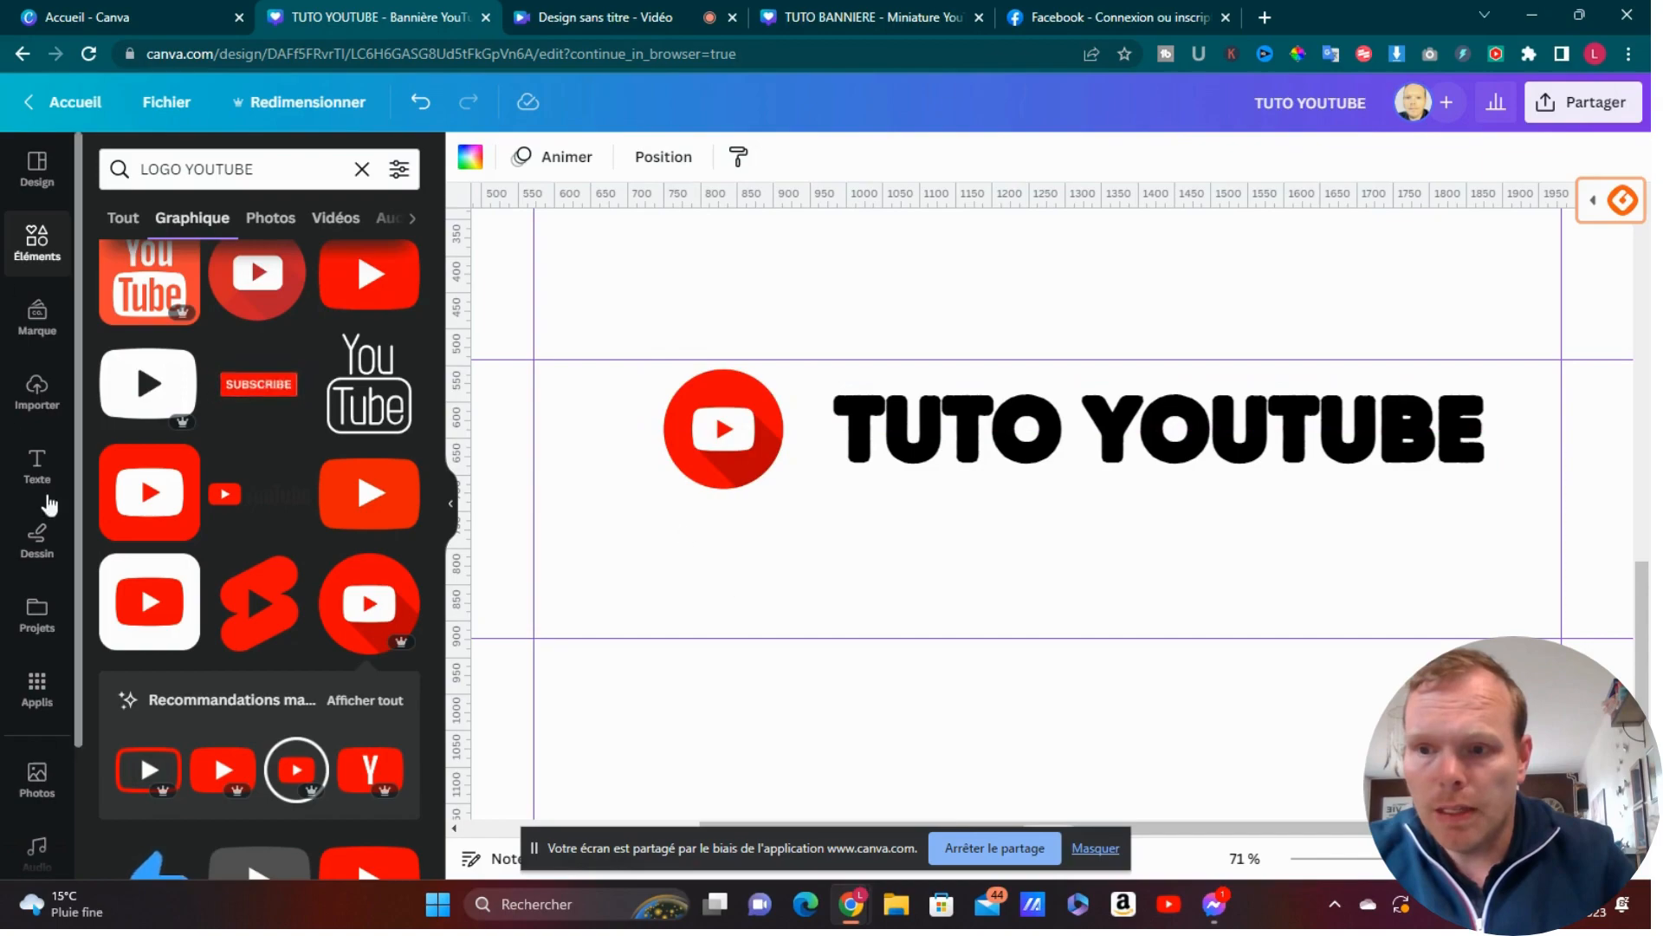
pyautogui.click(61, 467)
pyautogui.click(299, 542)
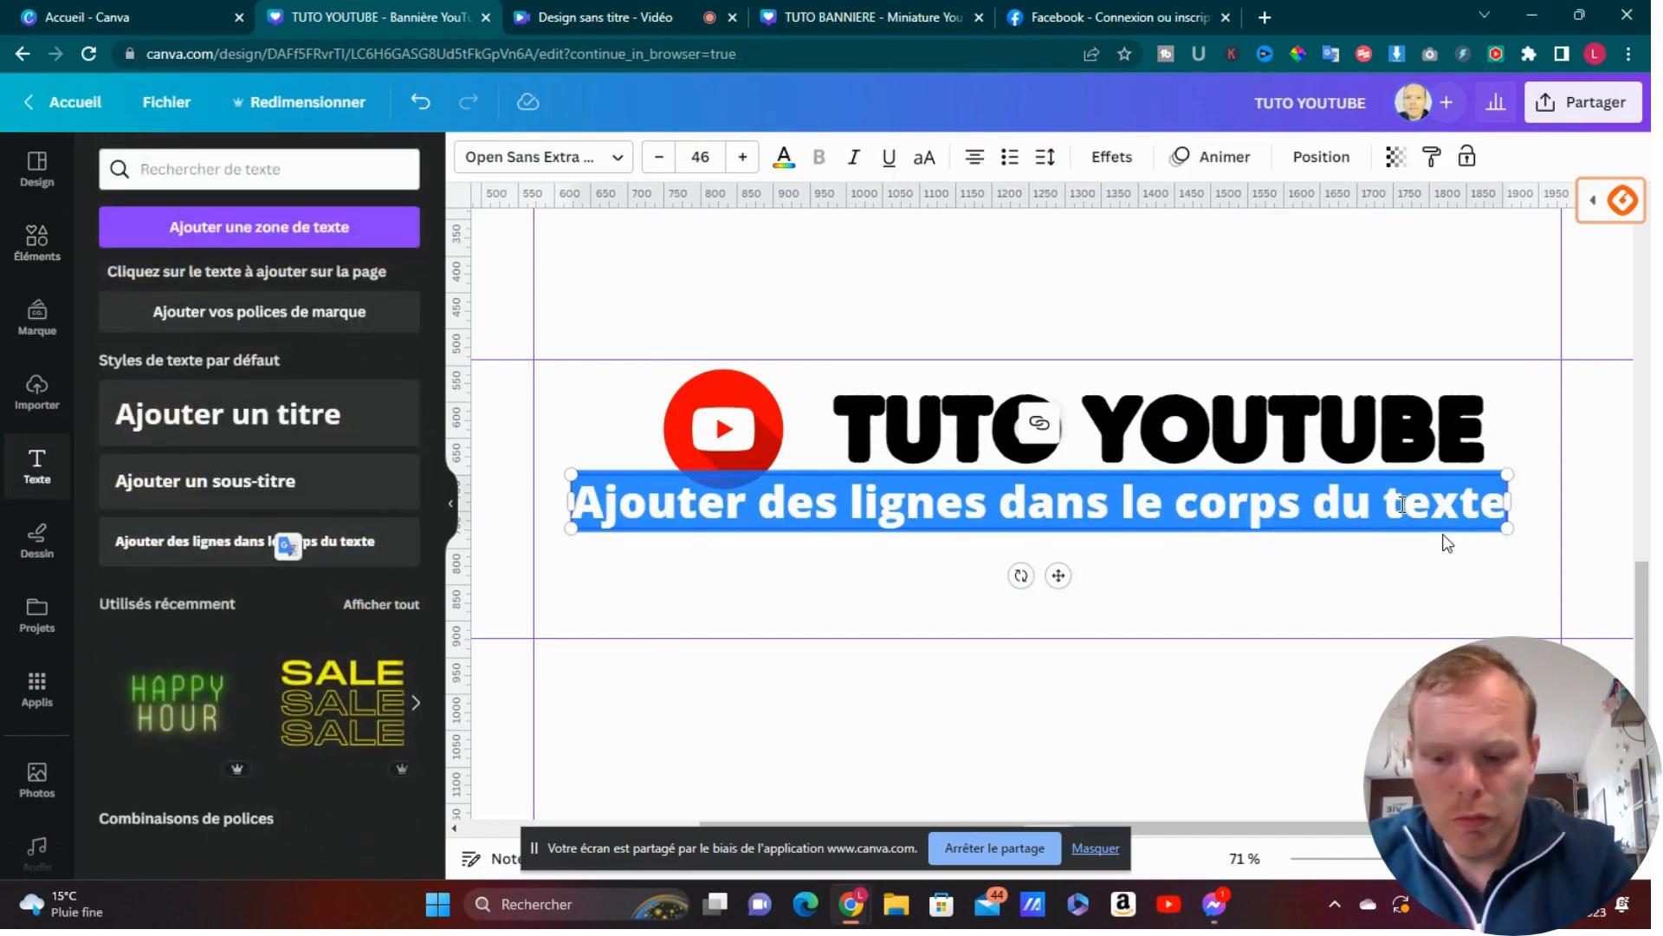
pyautogui.write('WWW')
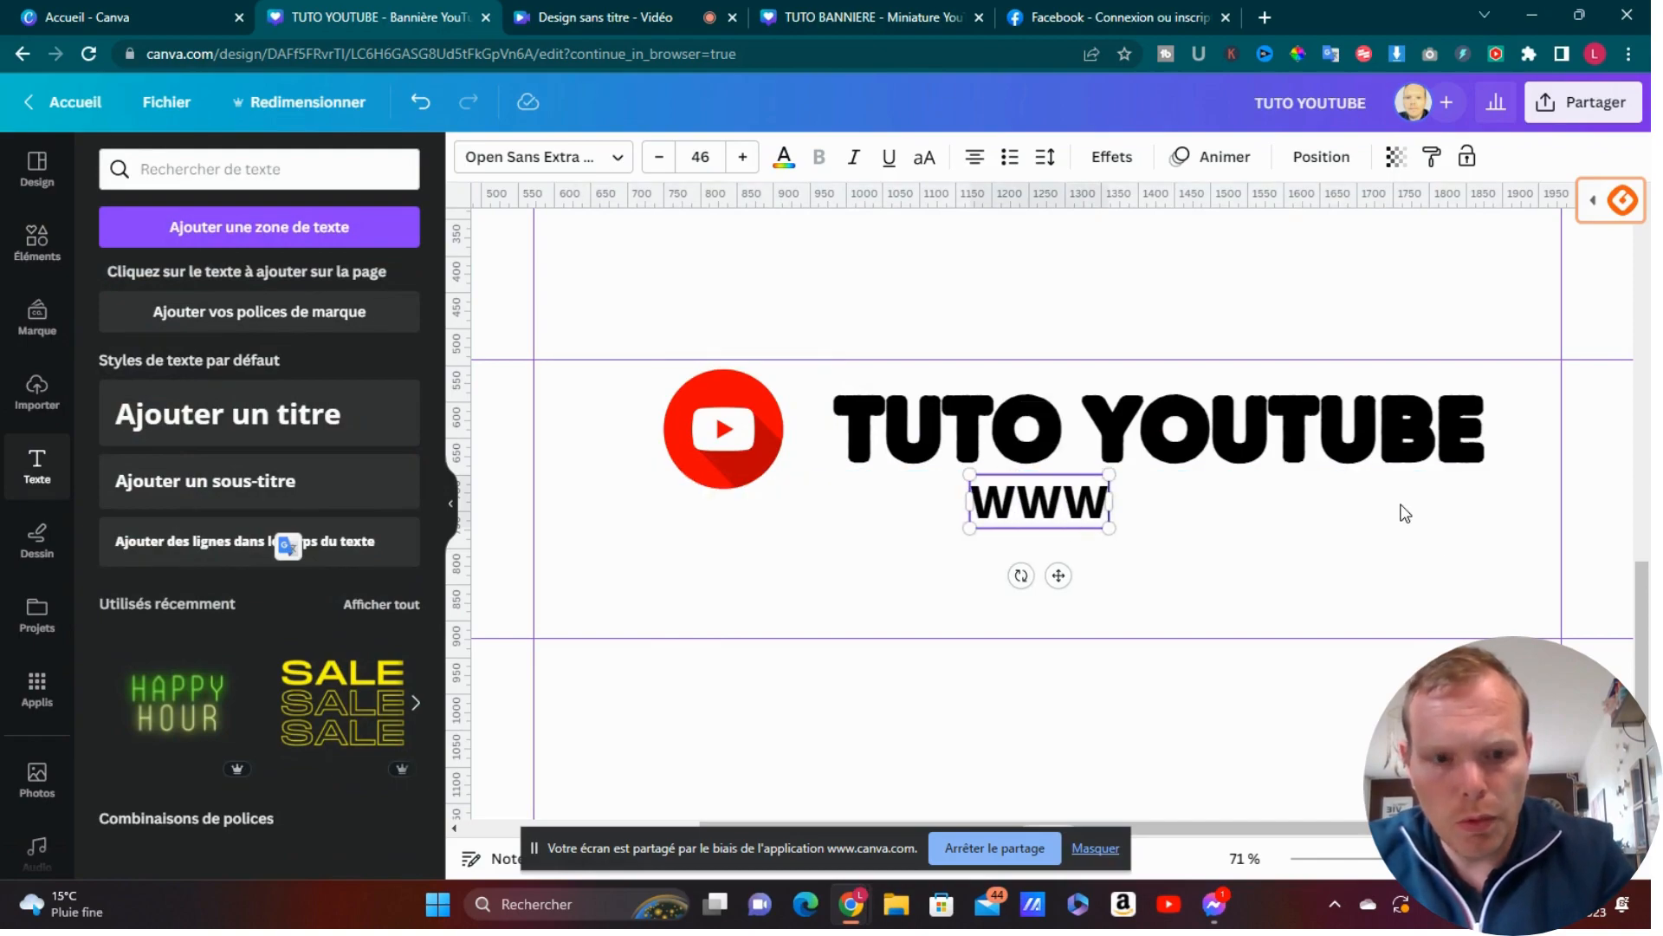
pyautogui.write('.')
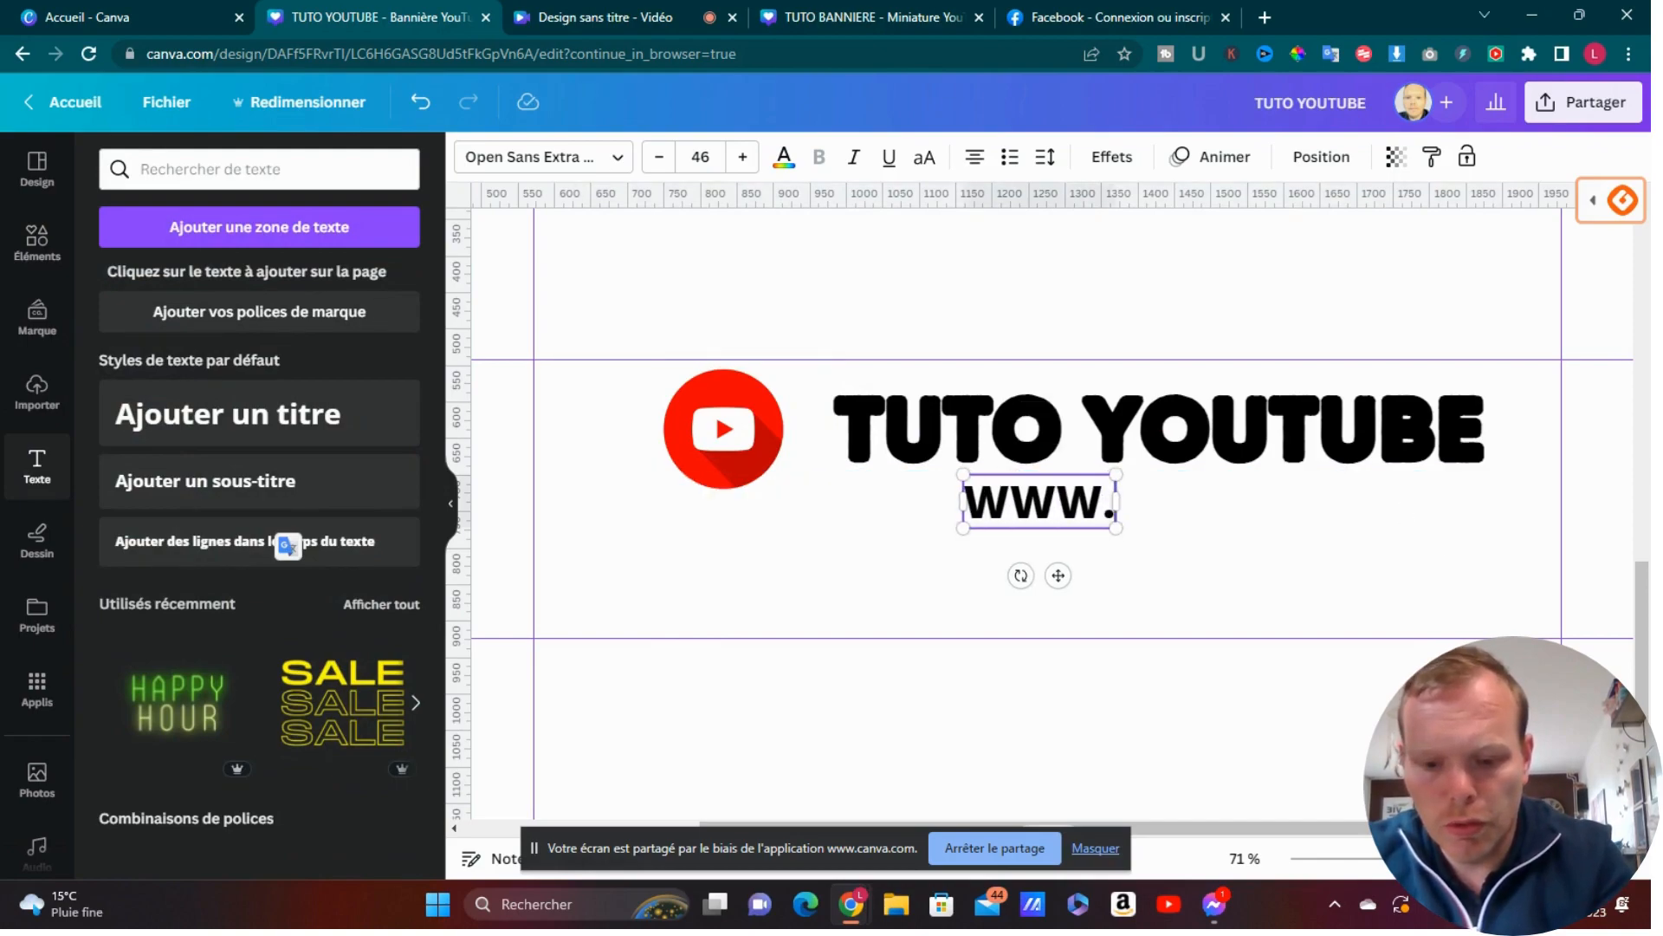
pyautogui.write('TUTO')
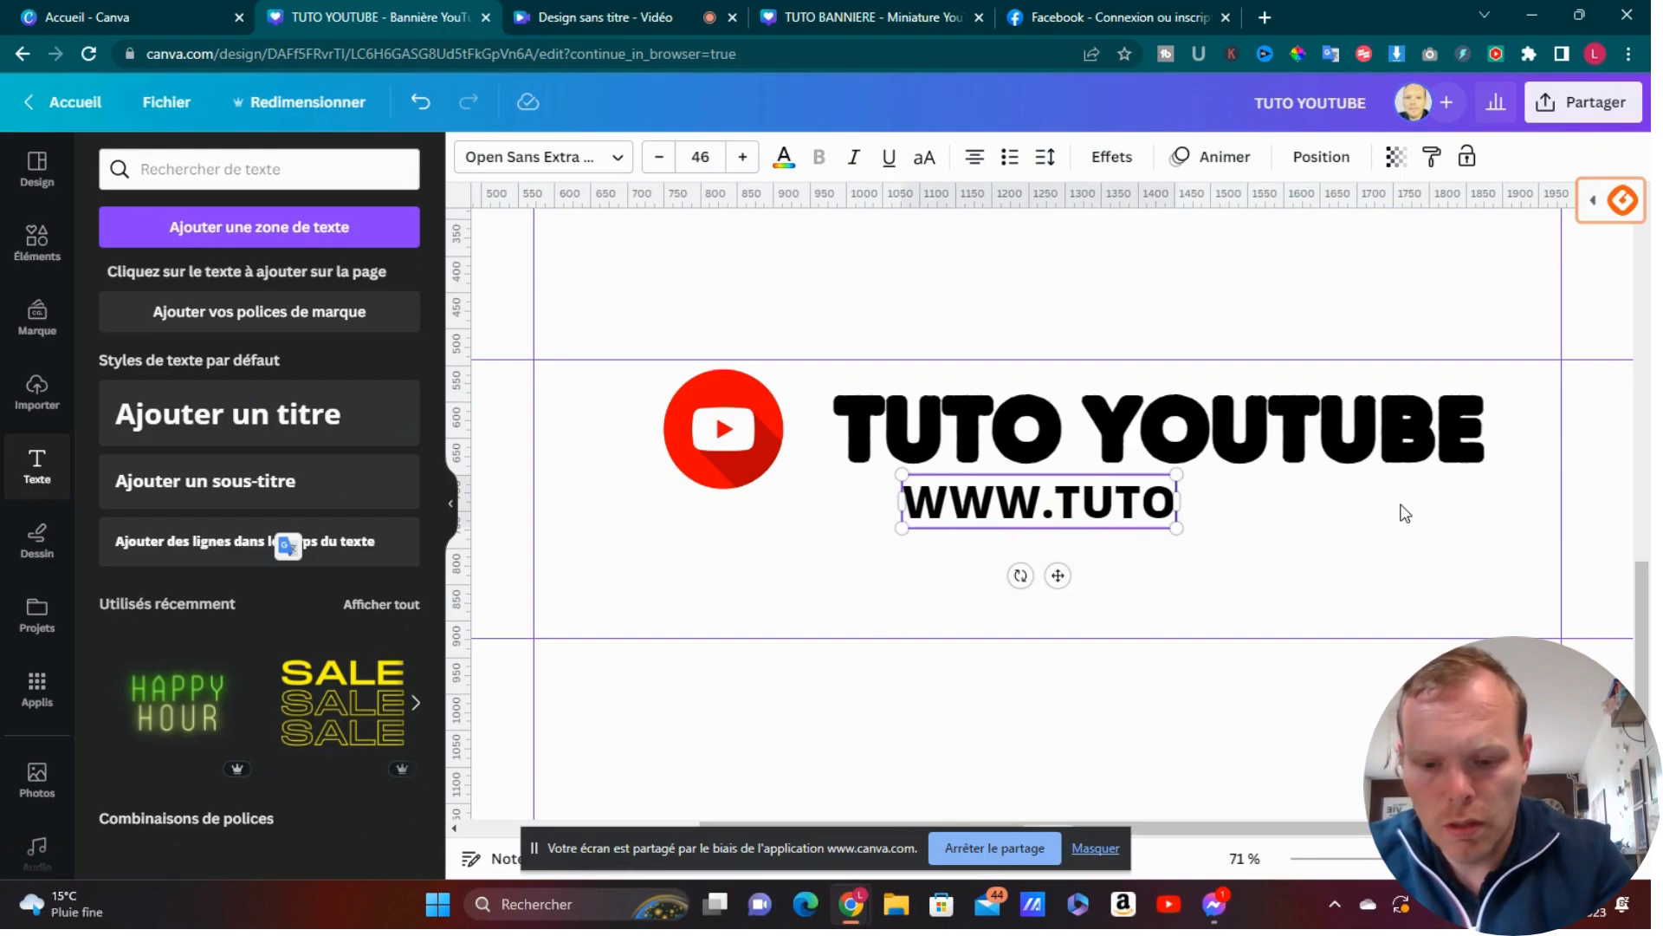
pyautogui.write('YOU')
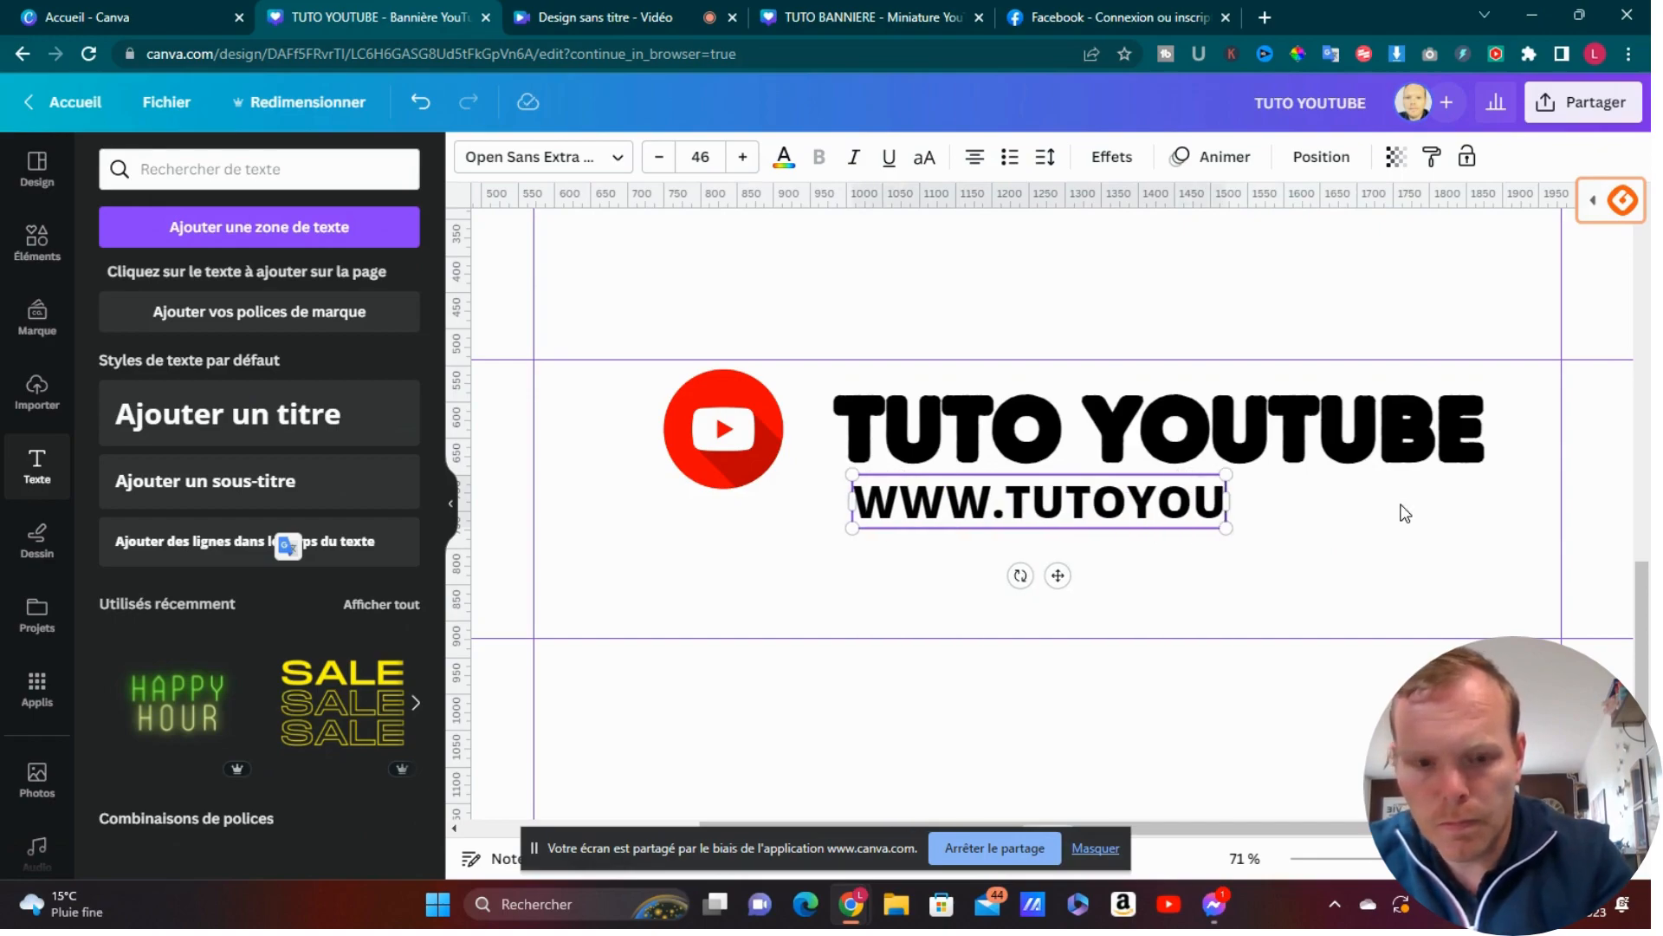
pyautogui.write('BE')
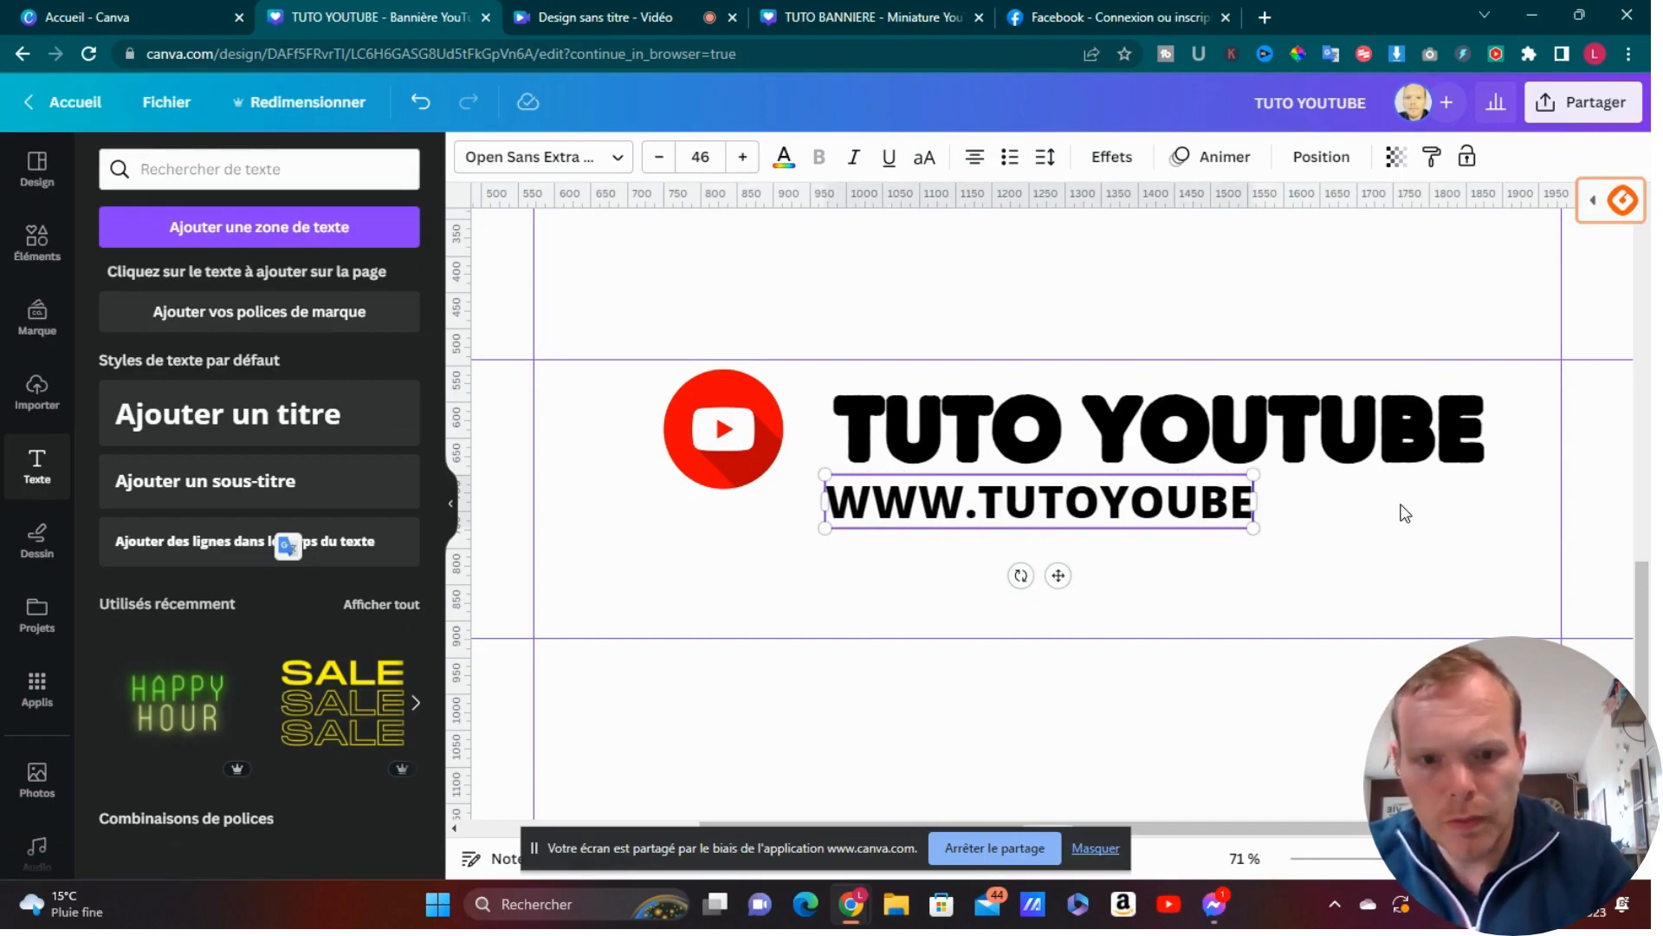
pyautogui.press('BackSpace')
pyautogui.press('BackSpace')
pyautogui.press('BackSpace')
pyautogui.press('BackSpace')
pyautogui.press('BackSpace')
pyautogui.press('BackSpace')
pyautogui.press('BackSpace')
pyautogui.press('BackSpace')
pyautogui.press('BackSpace')
pyautogui.press('BackSpace')
pyautogui.press('BackSpace')
pyautogui.press('BackSpace')
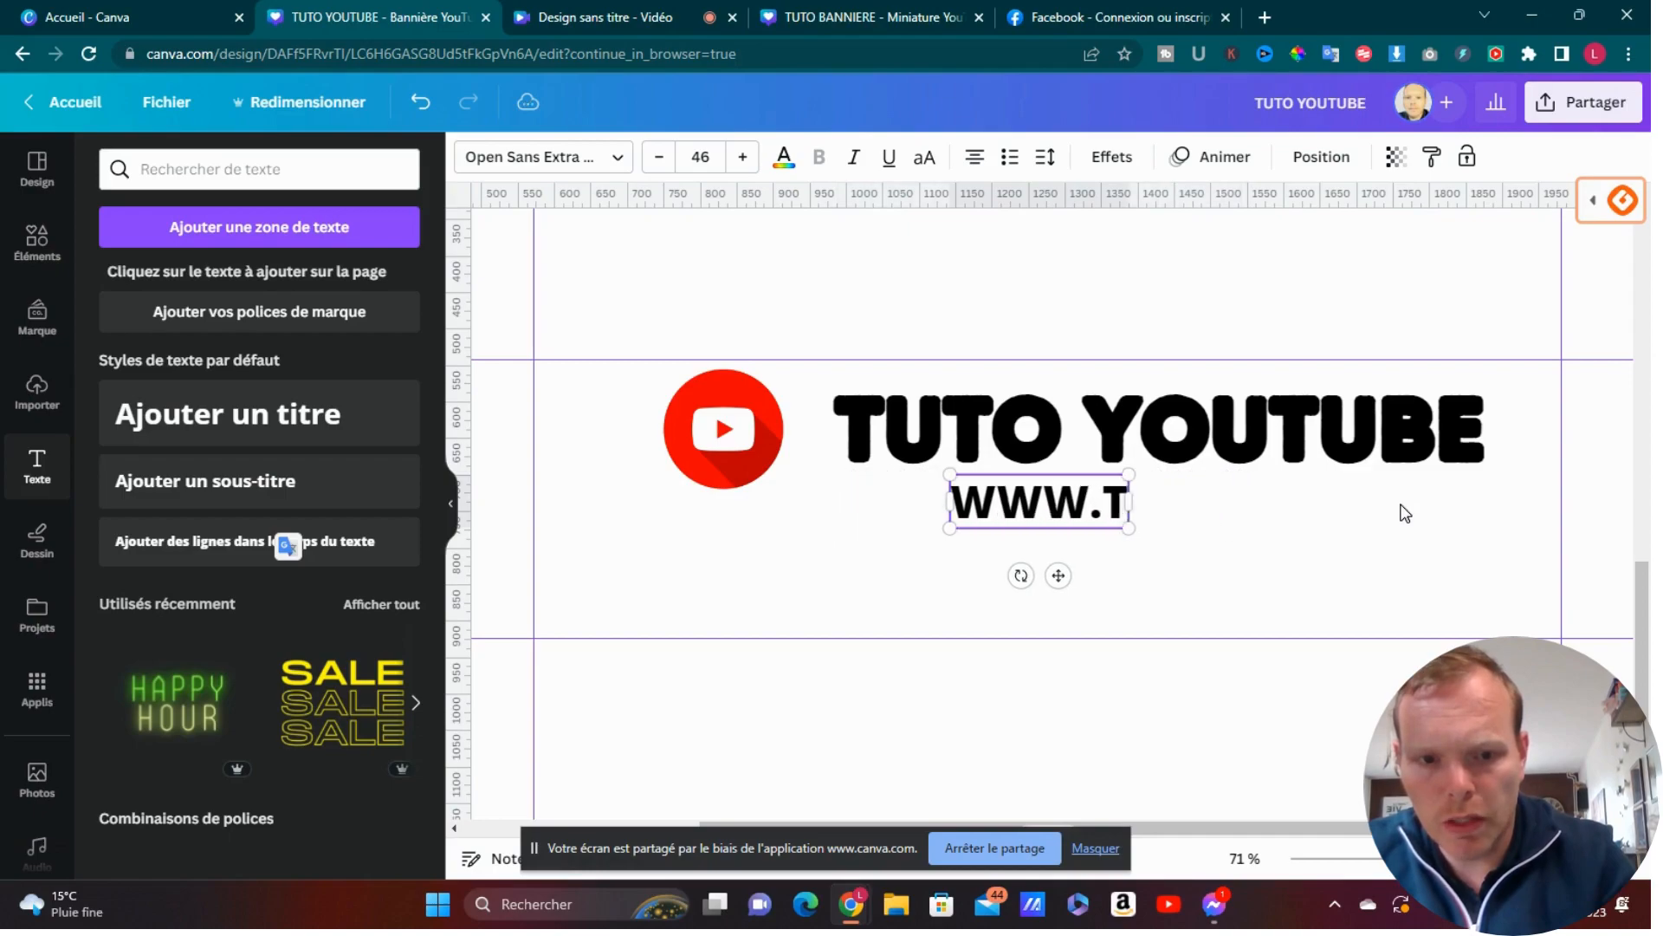
pyautogui.press('BackSpace')
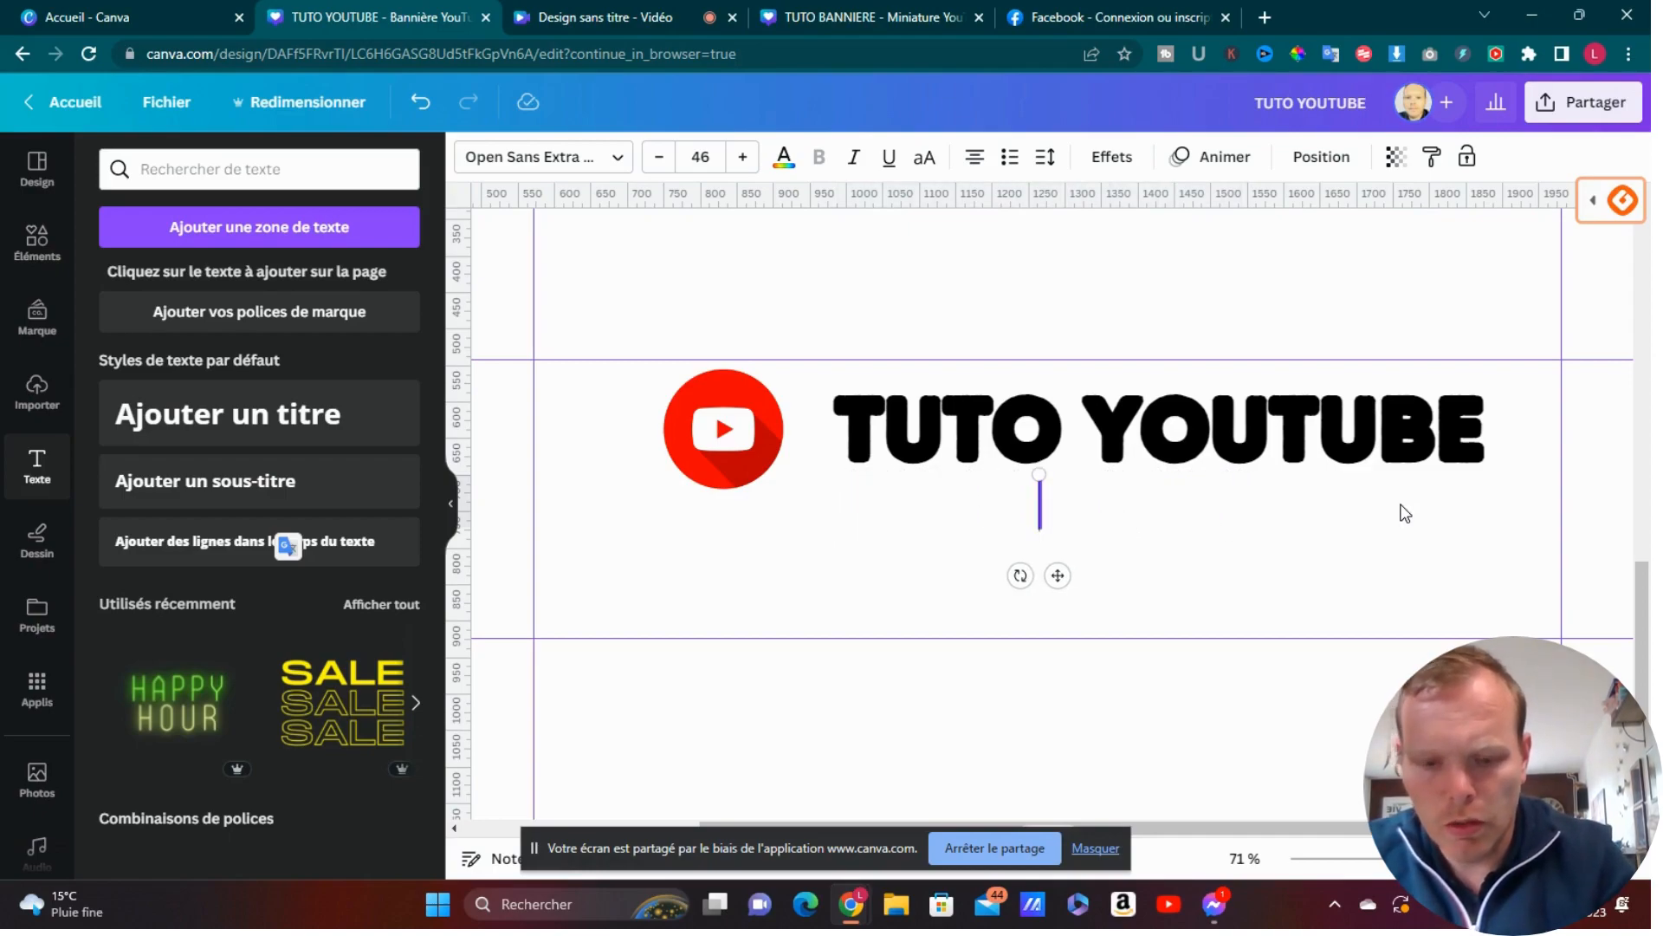
pyautogui.write('www.')
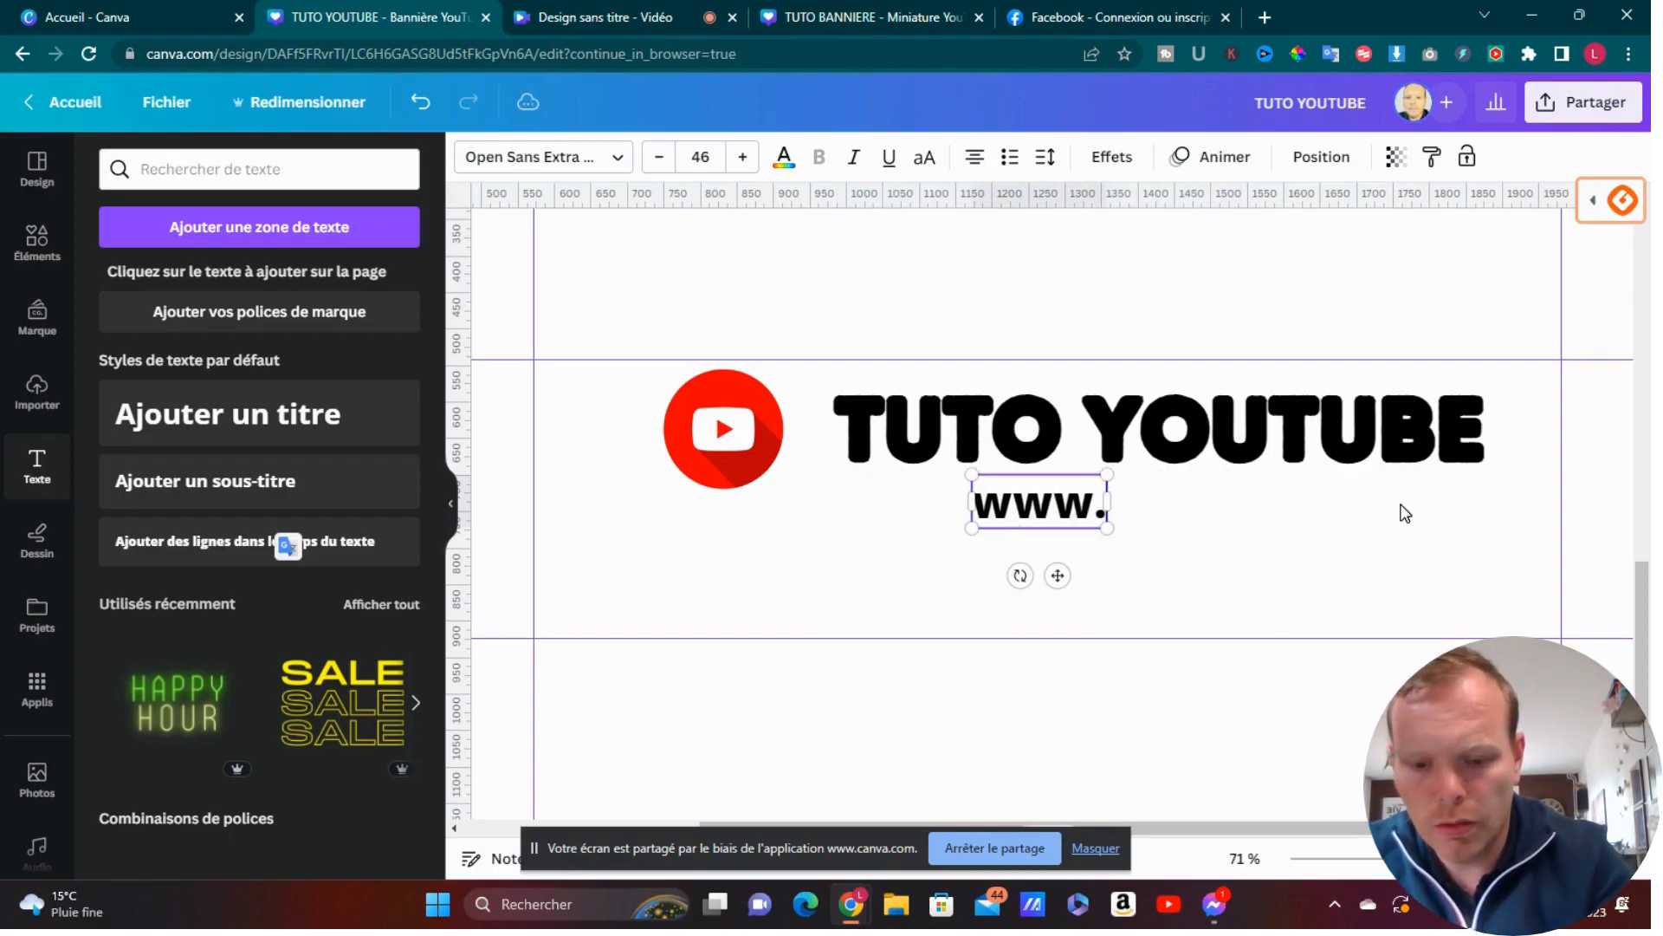
pyautogui.write('ti')
pyautogui.press('BackSpace')
pyautogui.write('u')
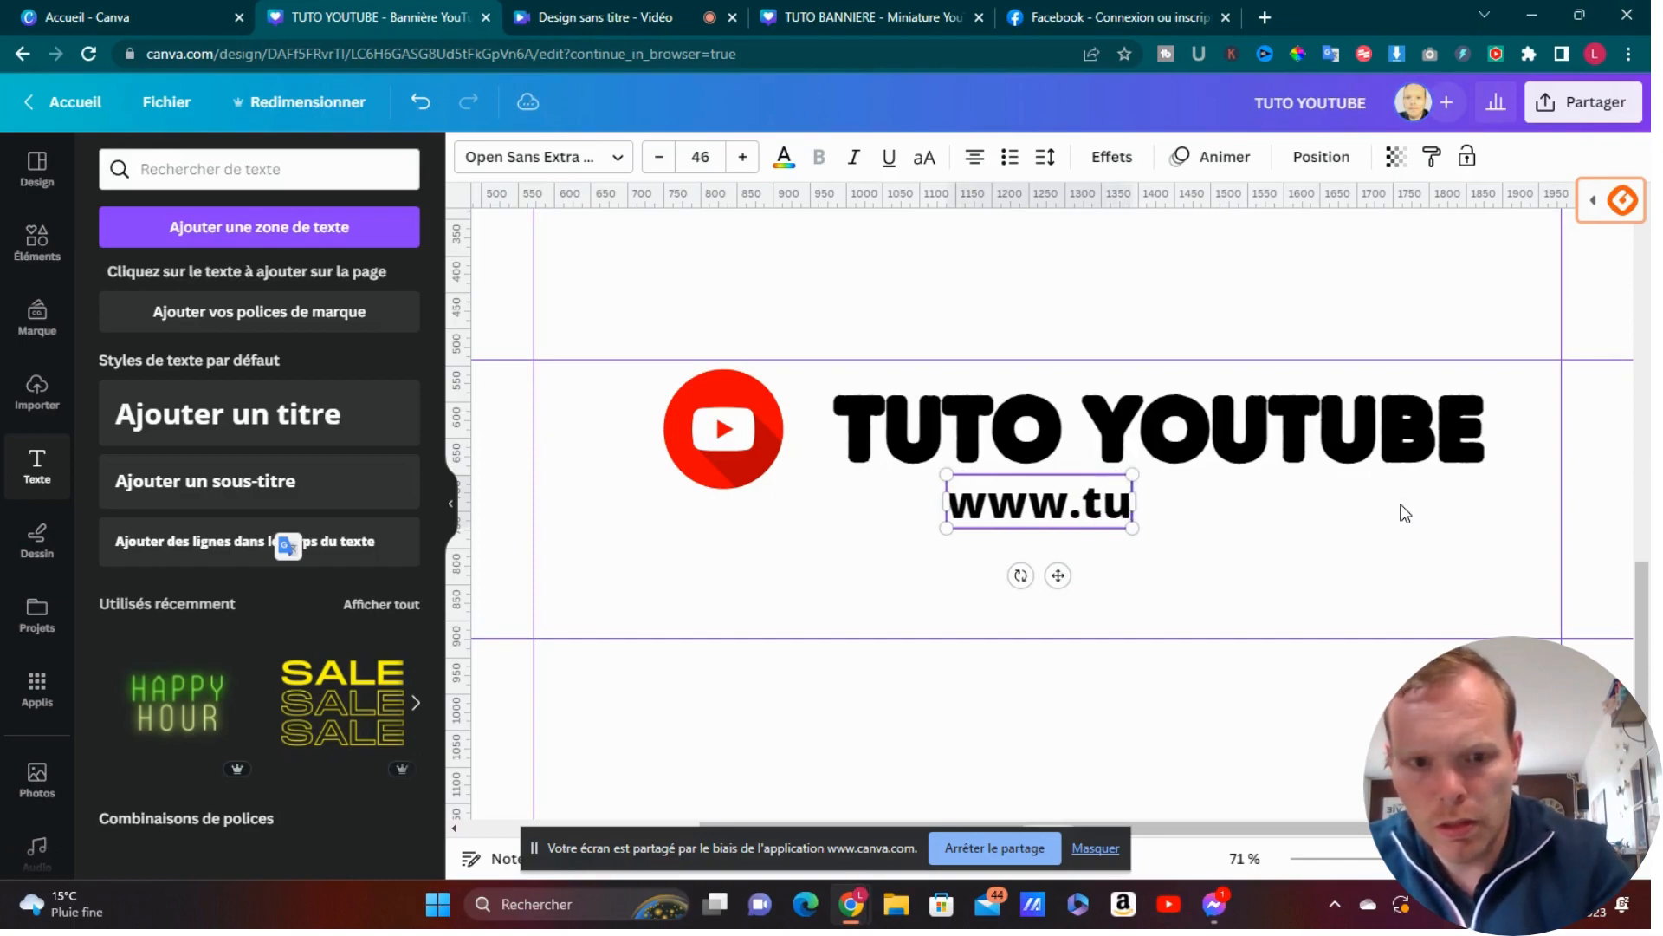
pyautogui.write('toy')
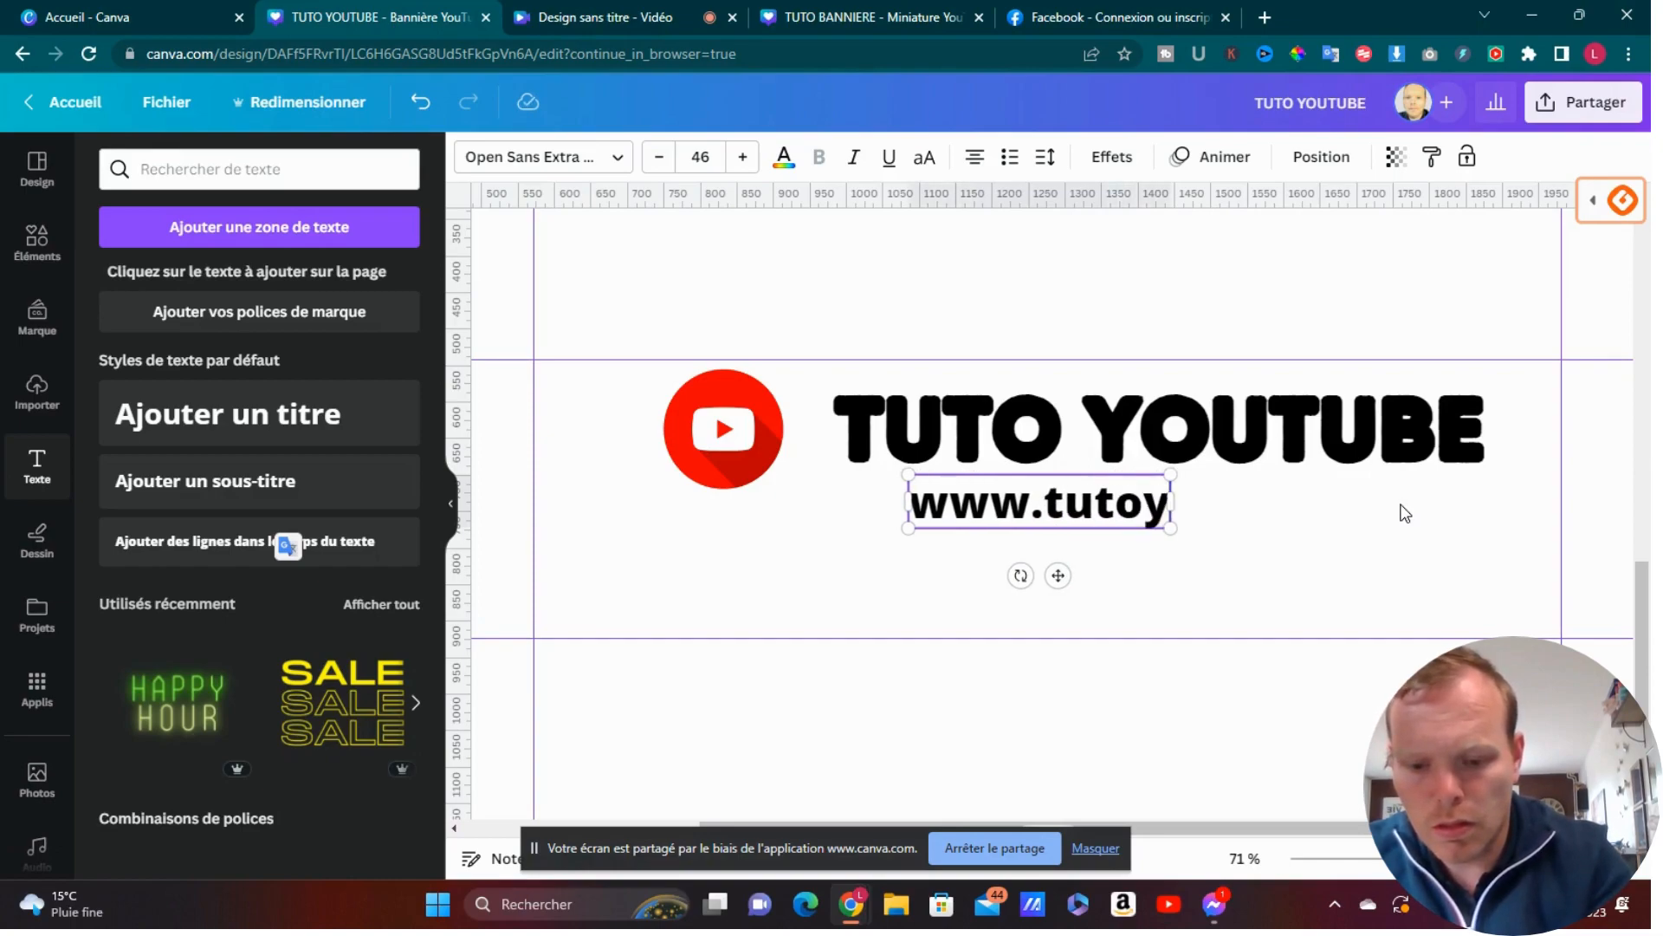
pyautogui.write('outube')
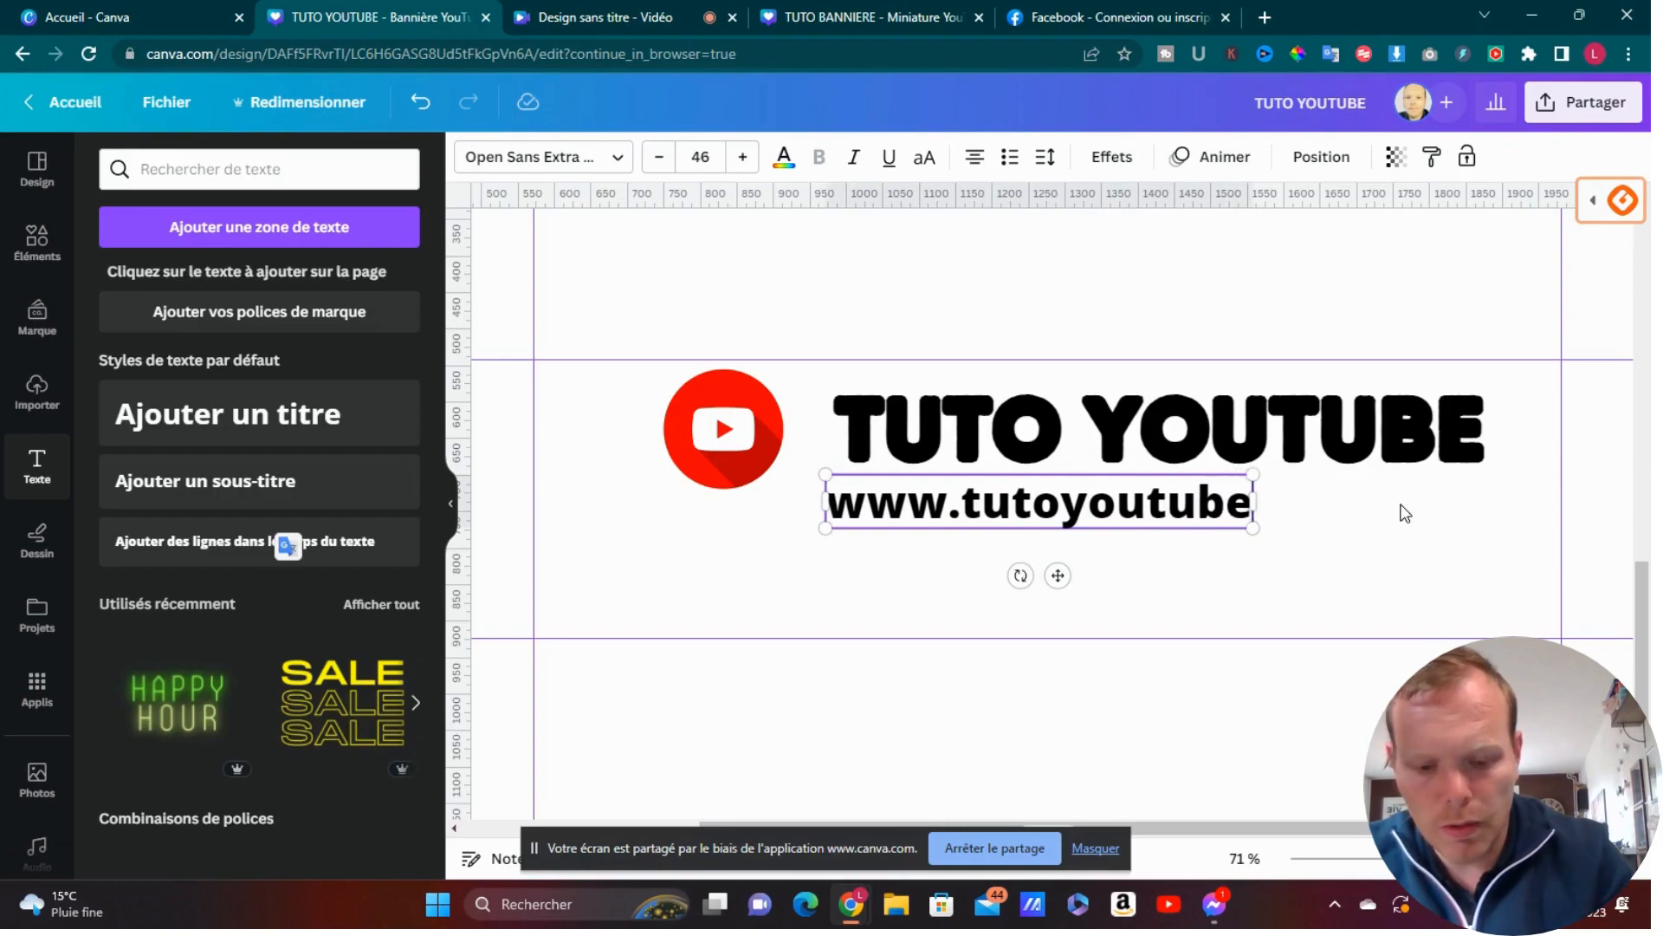
pyautogui.write('.com')
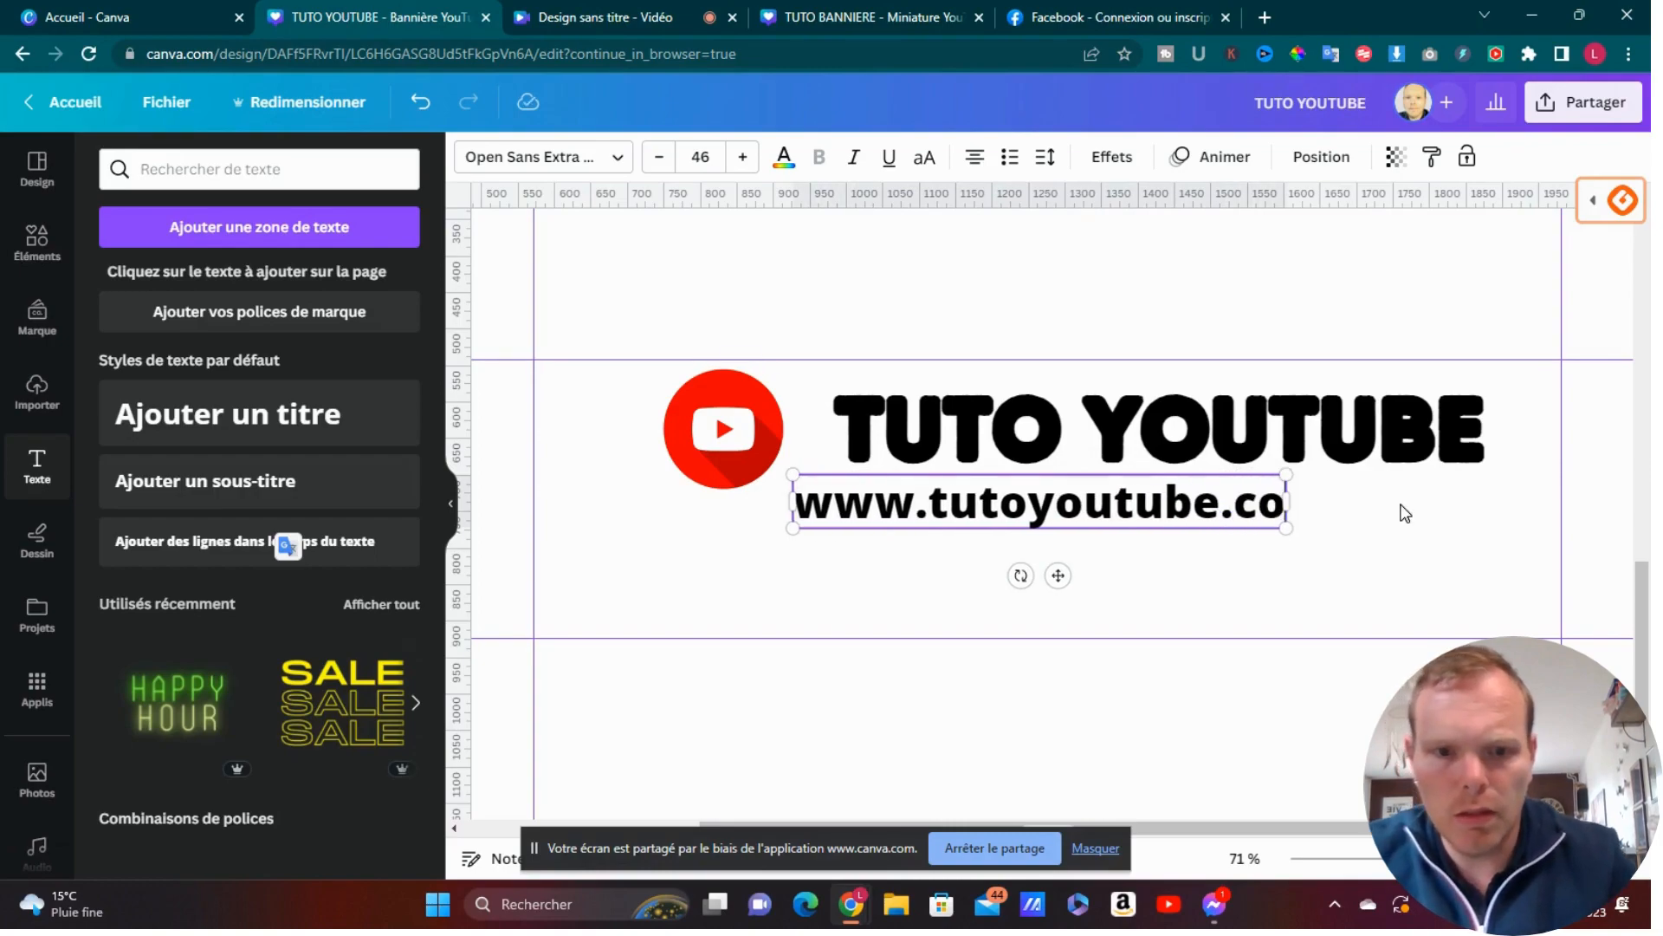
pyautogui.click(1235, 564)
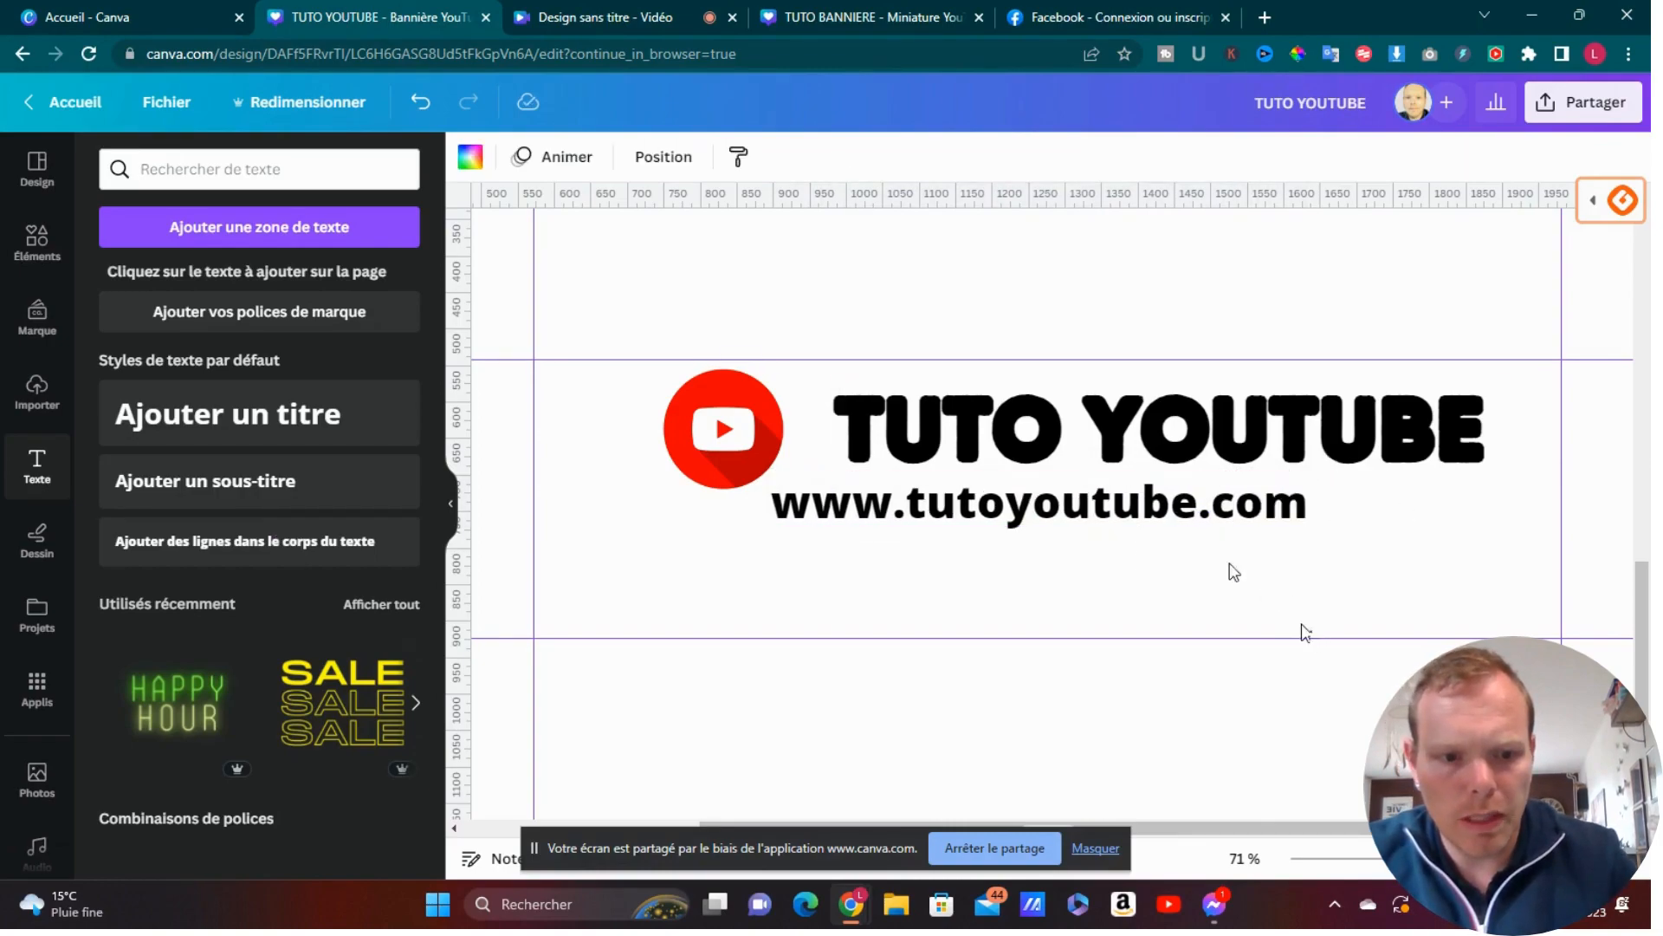
# Step: Shrink the web address to font size 18.5 and place it just above the lower guide, ending flush with the title's right end
pyautogui.moveTo(1161, 519); pyautogui.dragTo(1243, 604)
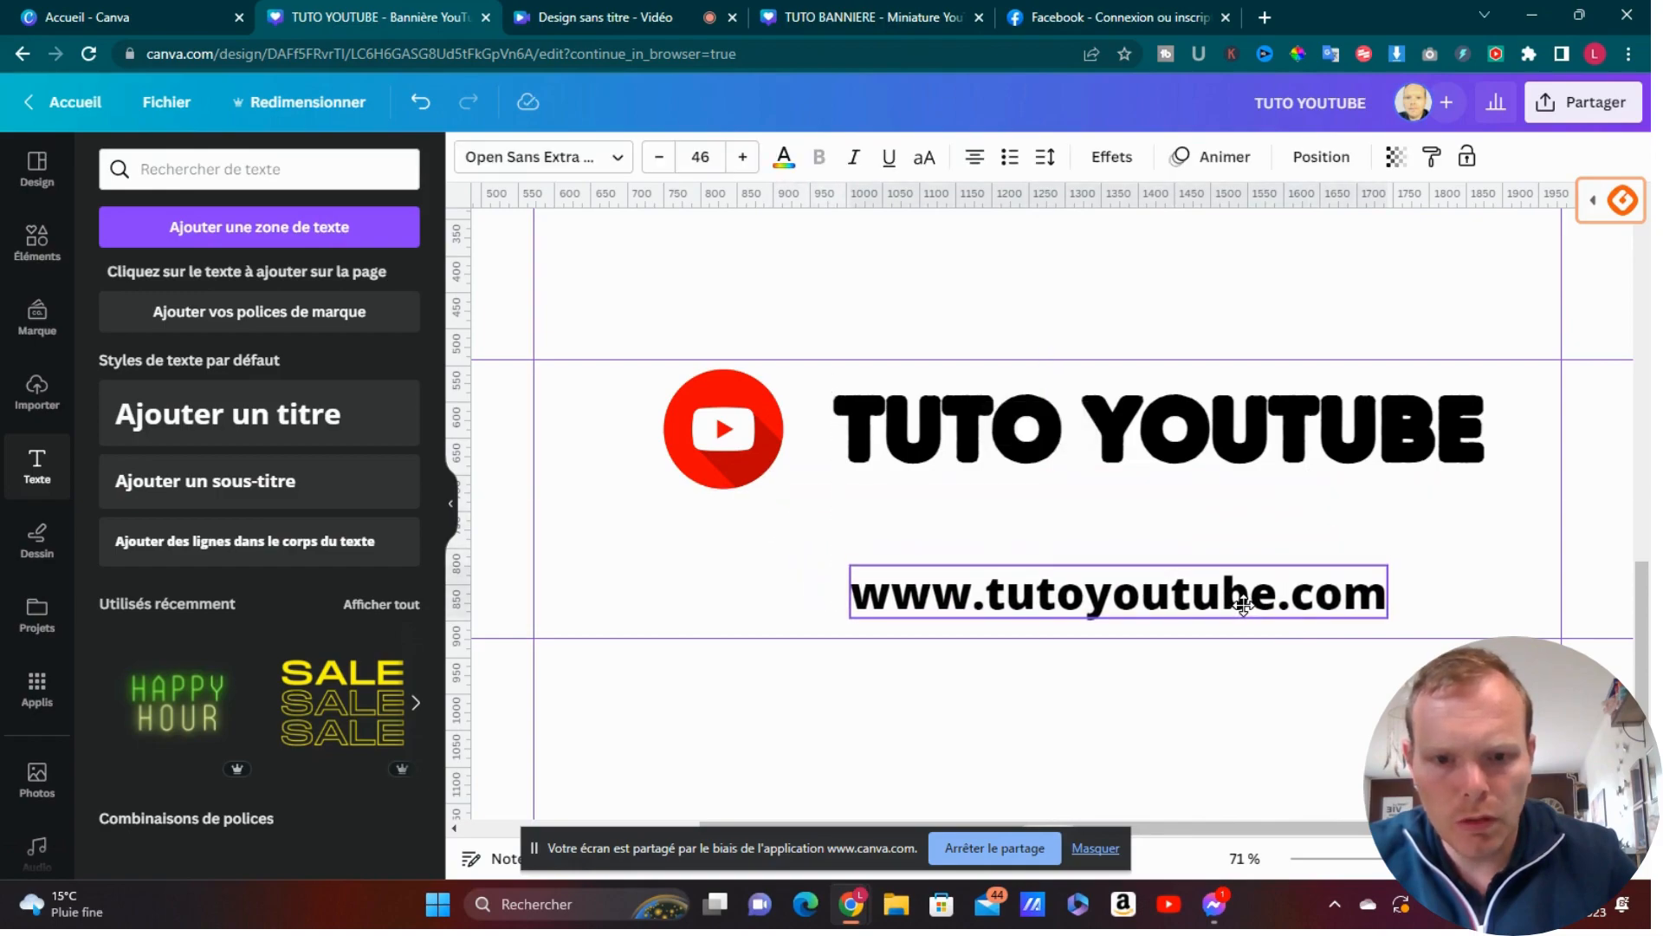
pyautogui.moveTo(849, 562); pyautogui.dragTo(1172, 592)
pyautogui.click(1312, 633)
pyautogui.moveTo(1323, 620); pyautogui.dragTo(1421, 622)
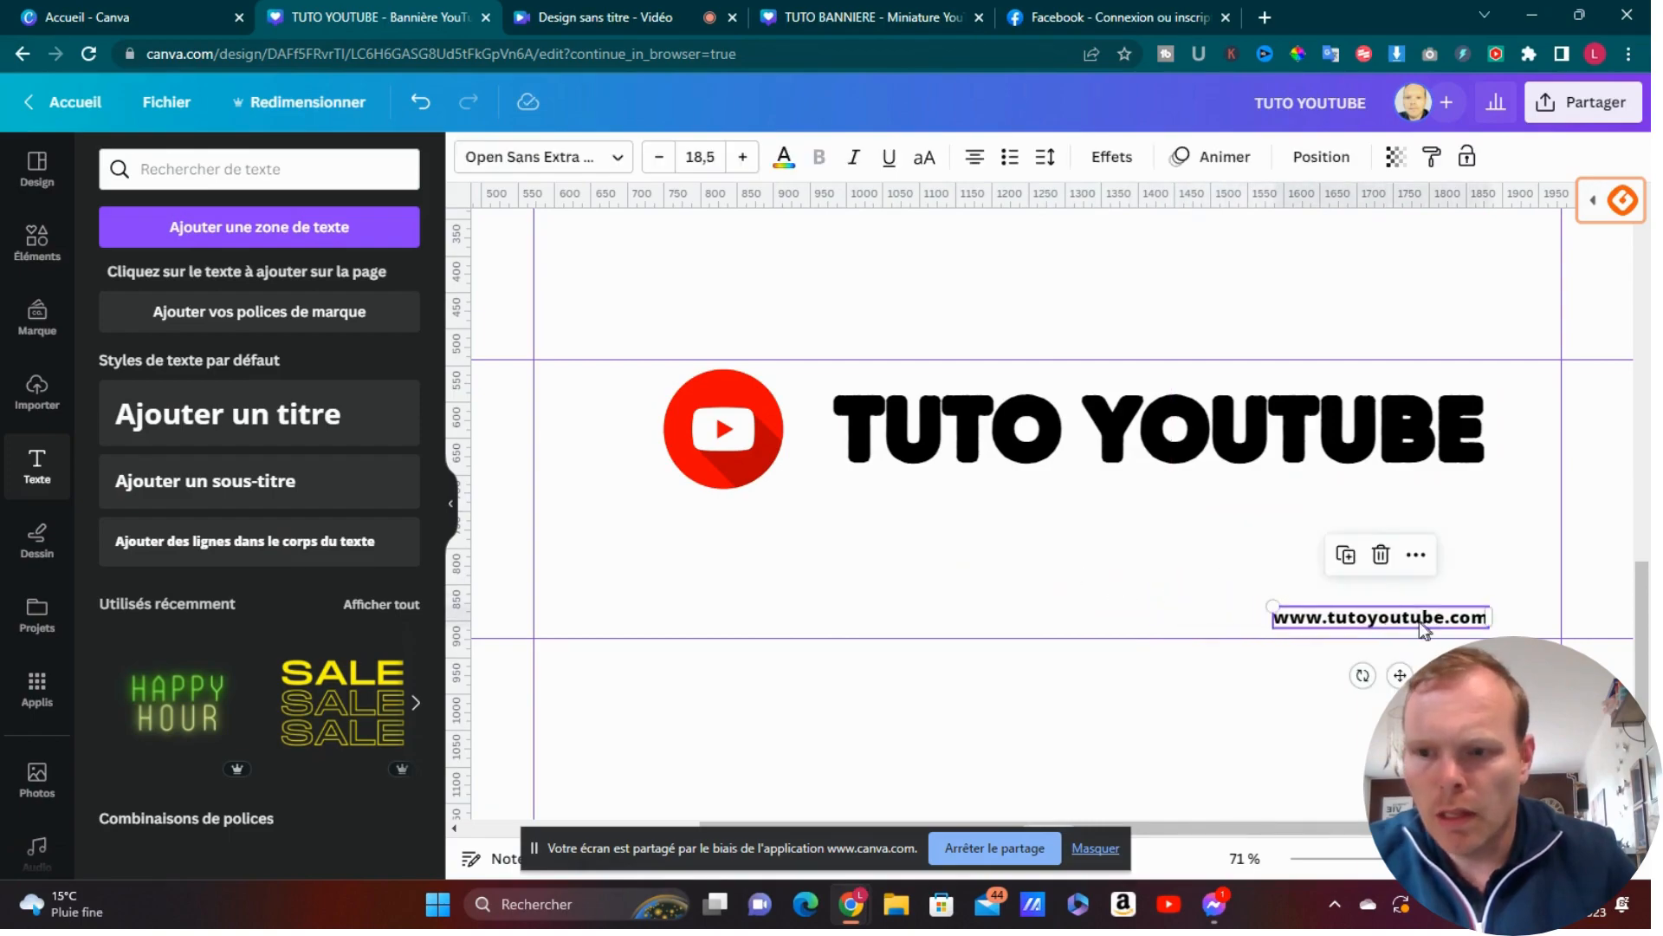
# Step: Add a subheading text reading "1 video par semaine"
pyautogui.click(207, 482)
pyautogui.write('1')
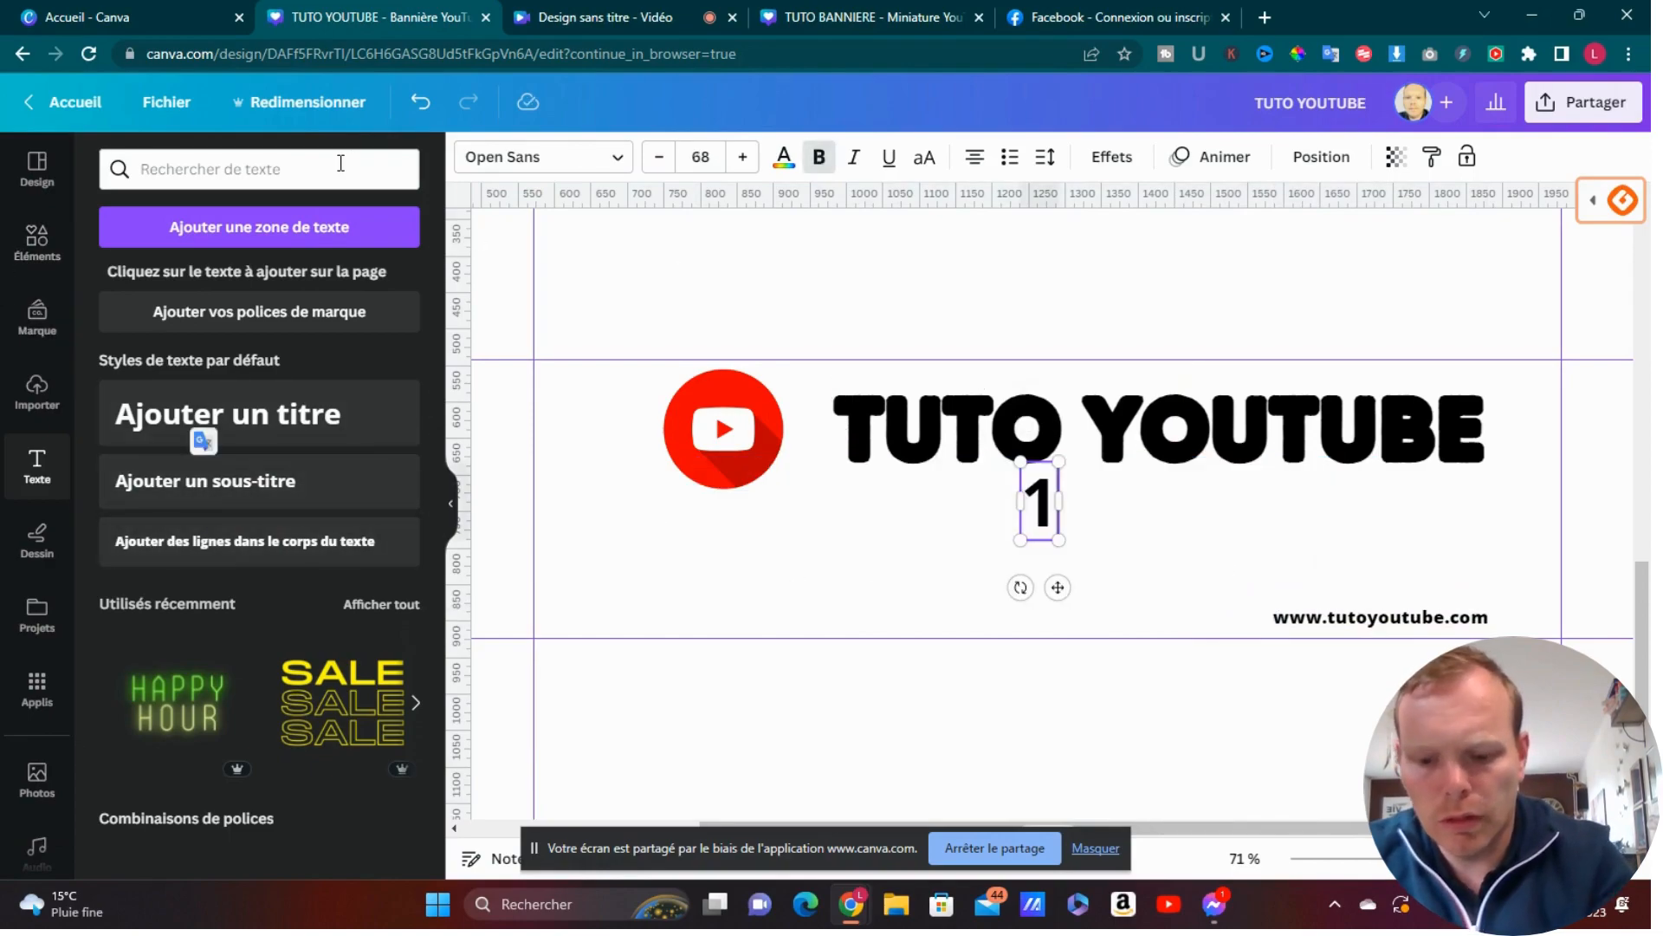
pyautogui.write(' vido')
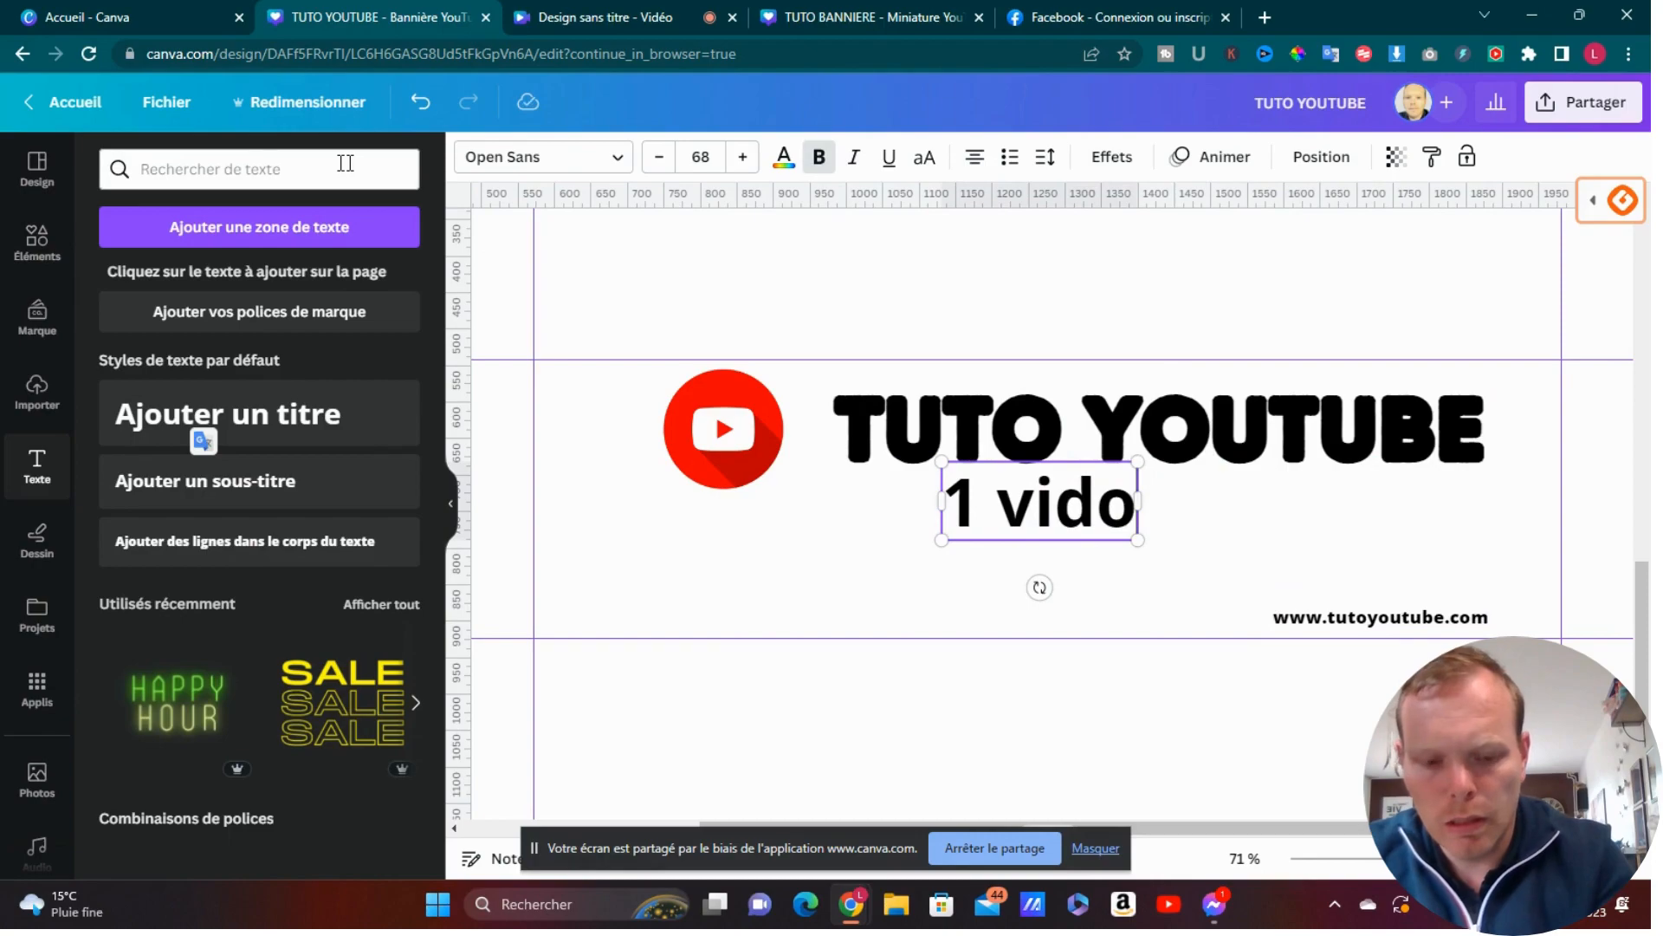
pyautogui.press('BackSpace')
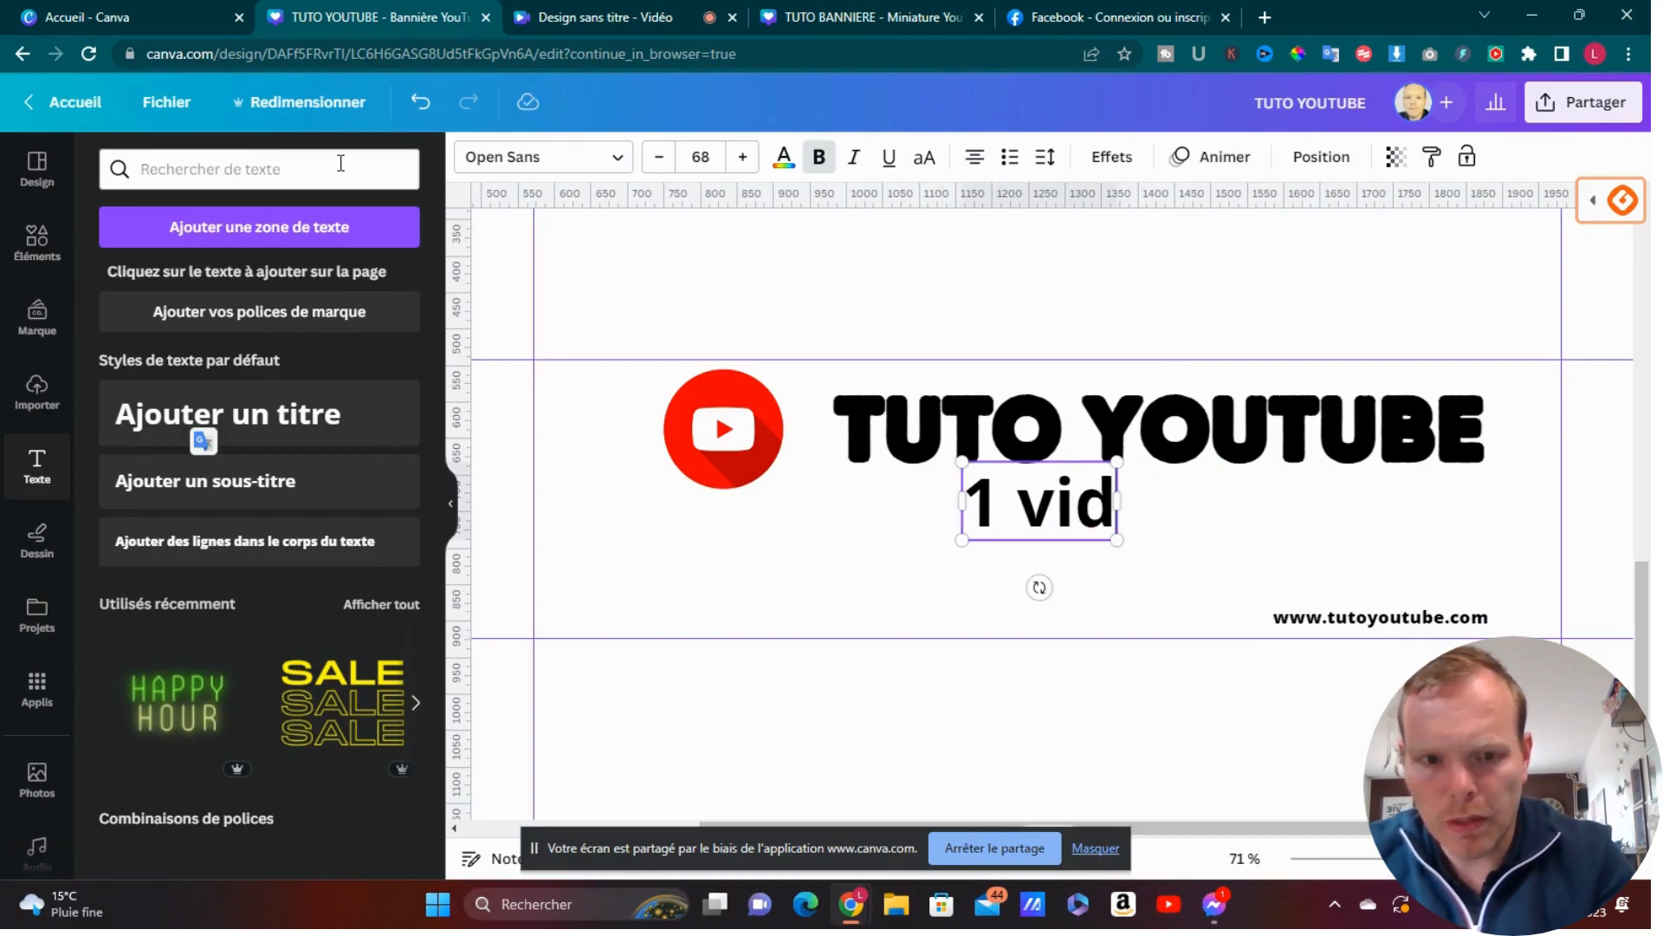
pyautogui.write('eo p')
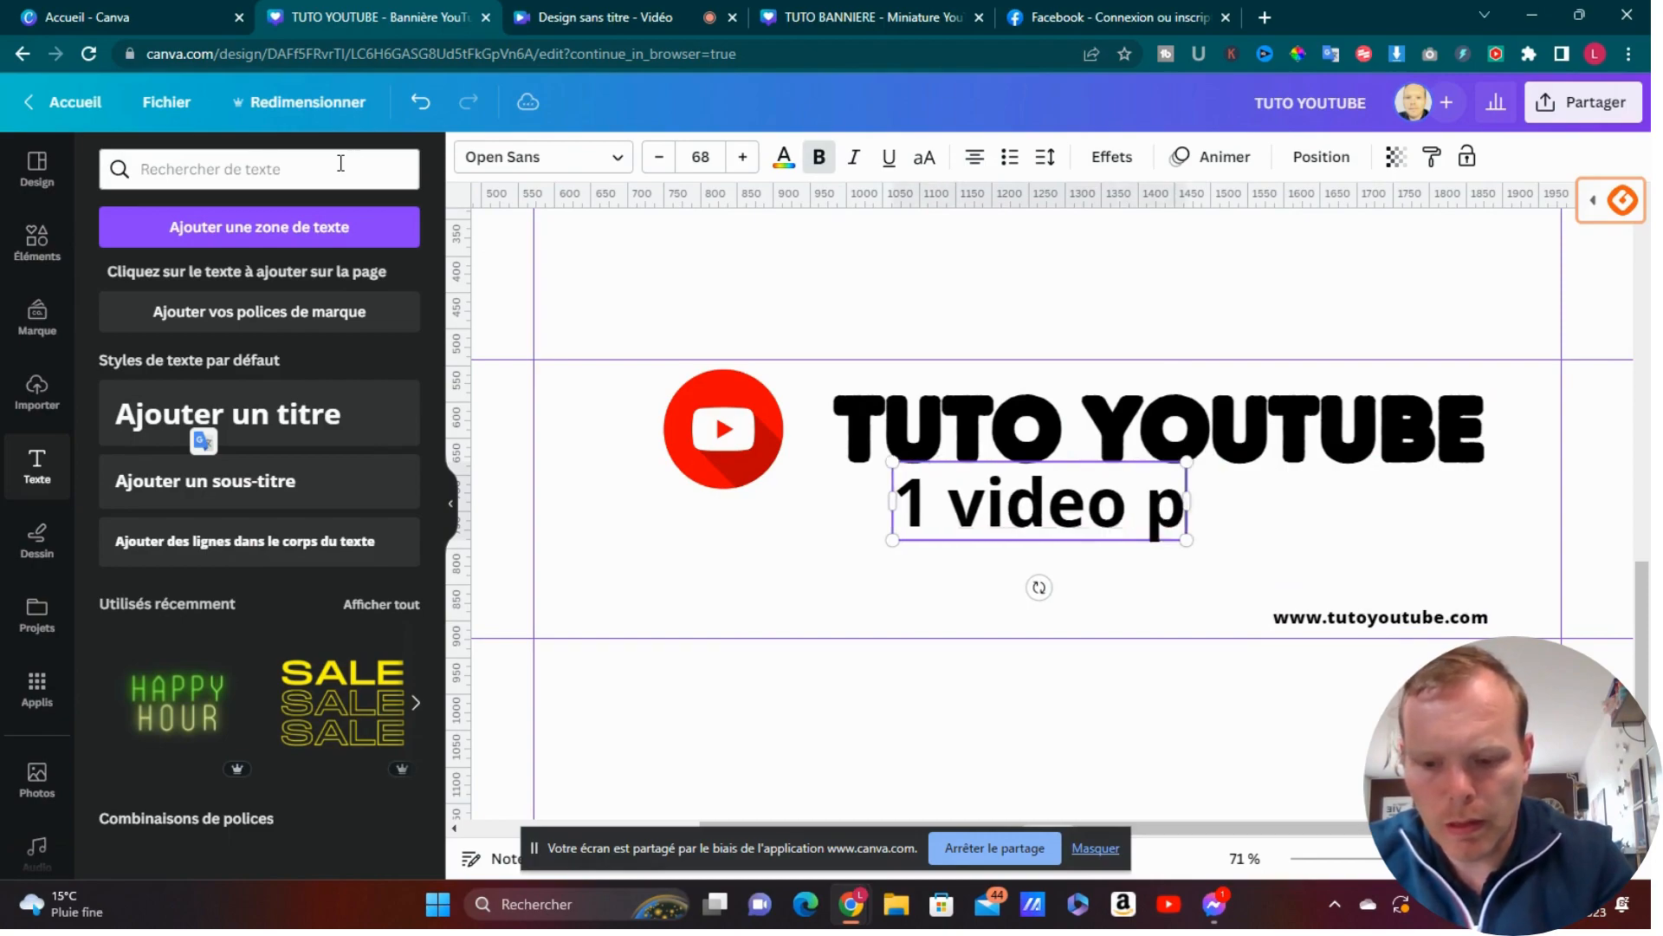
pyautogui.write('ar semaine')
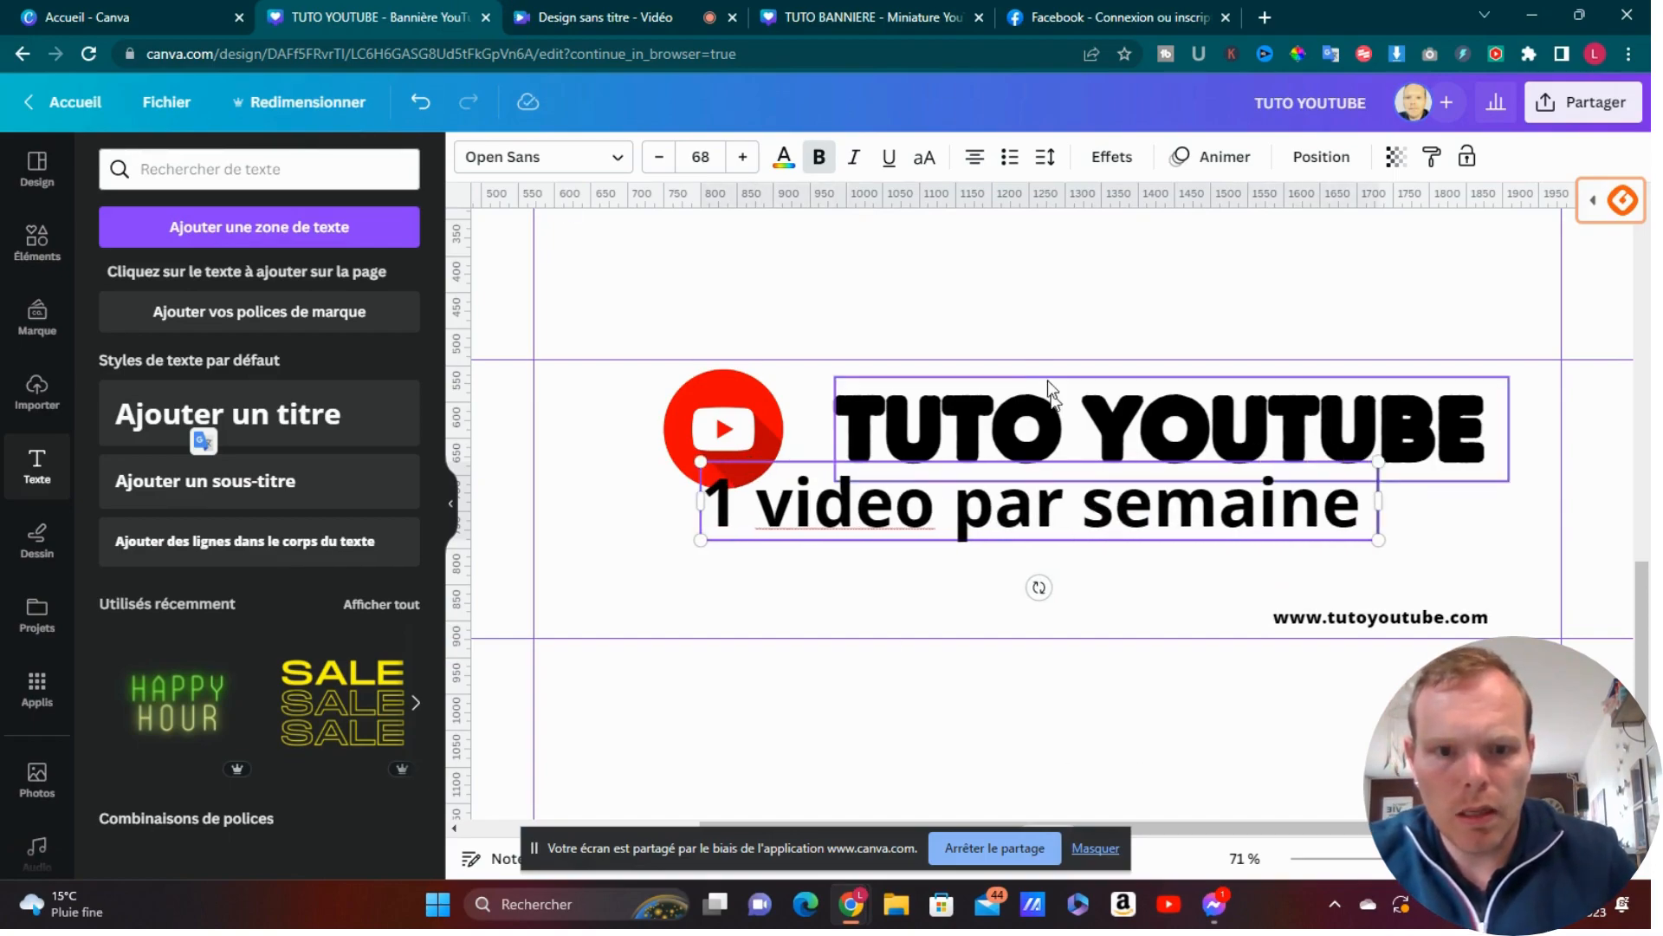
# Step: Format the weekly video tagline in uppercase at size 24 and place it above the web address, flush with its right end
pyautogui.click(924, 156)
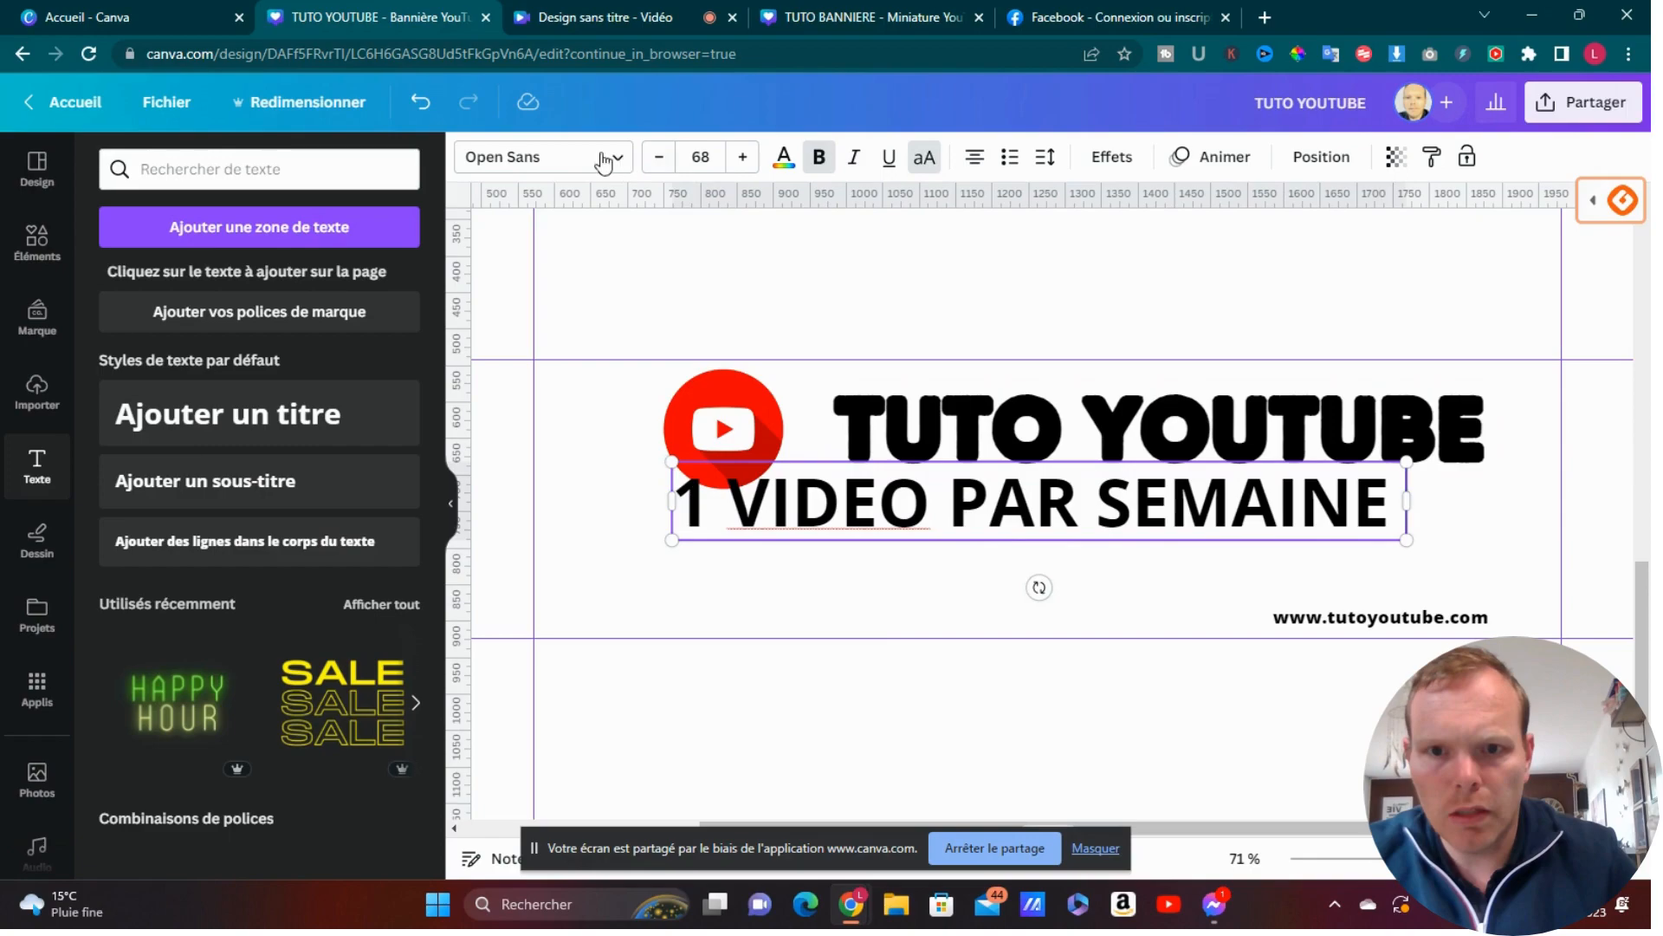
pyautogui.click(700, 157)
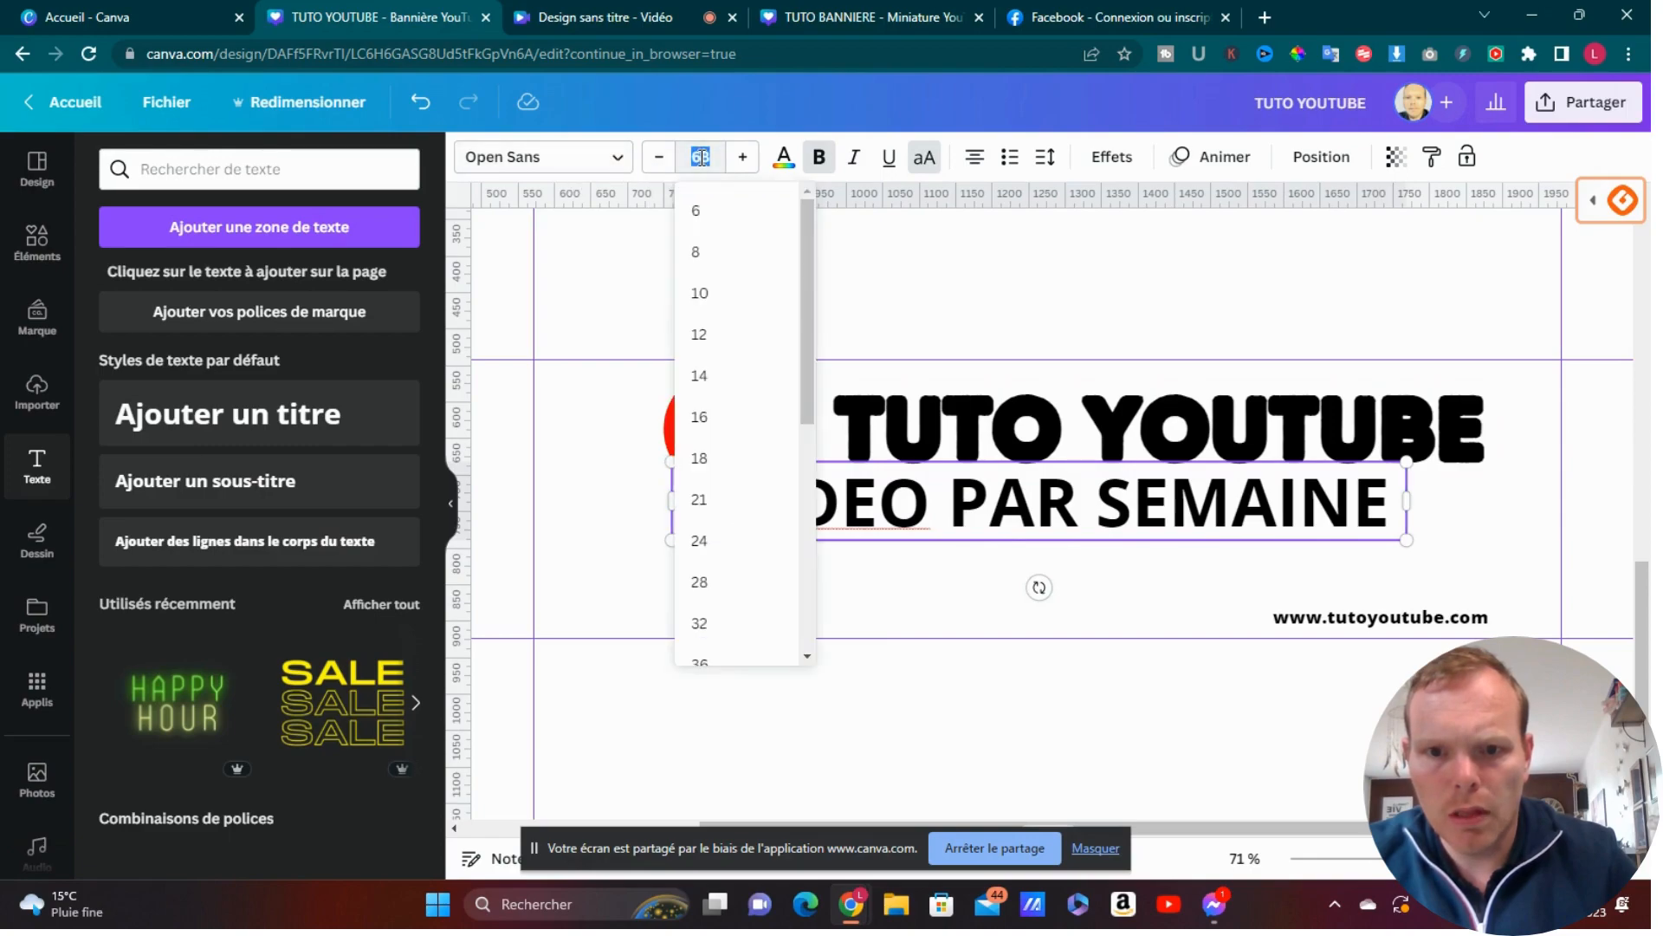
pyautogui.click(707, 543)
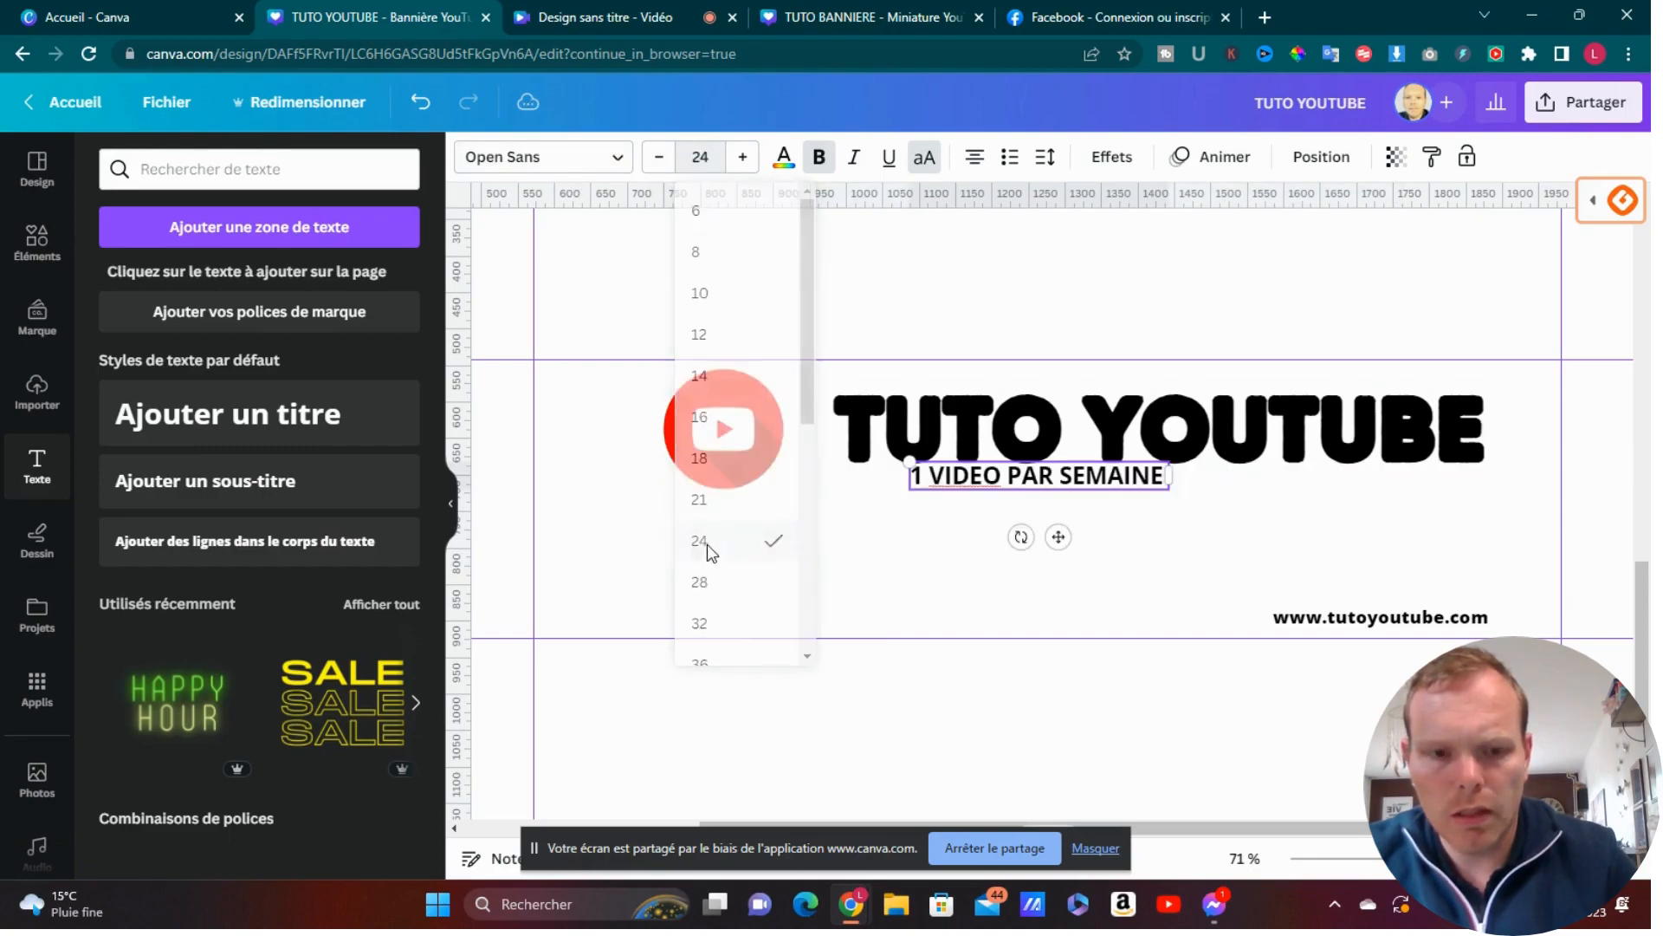
pyautogui.moveTo(1098, 479); pyautogui.dragTo(1421, 549)
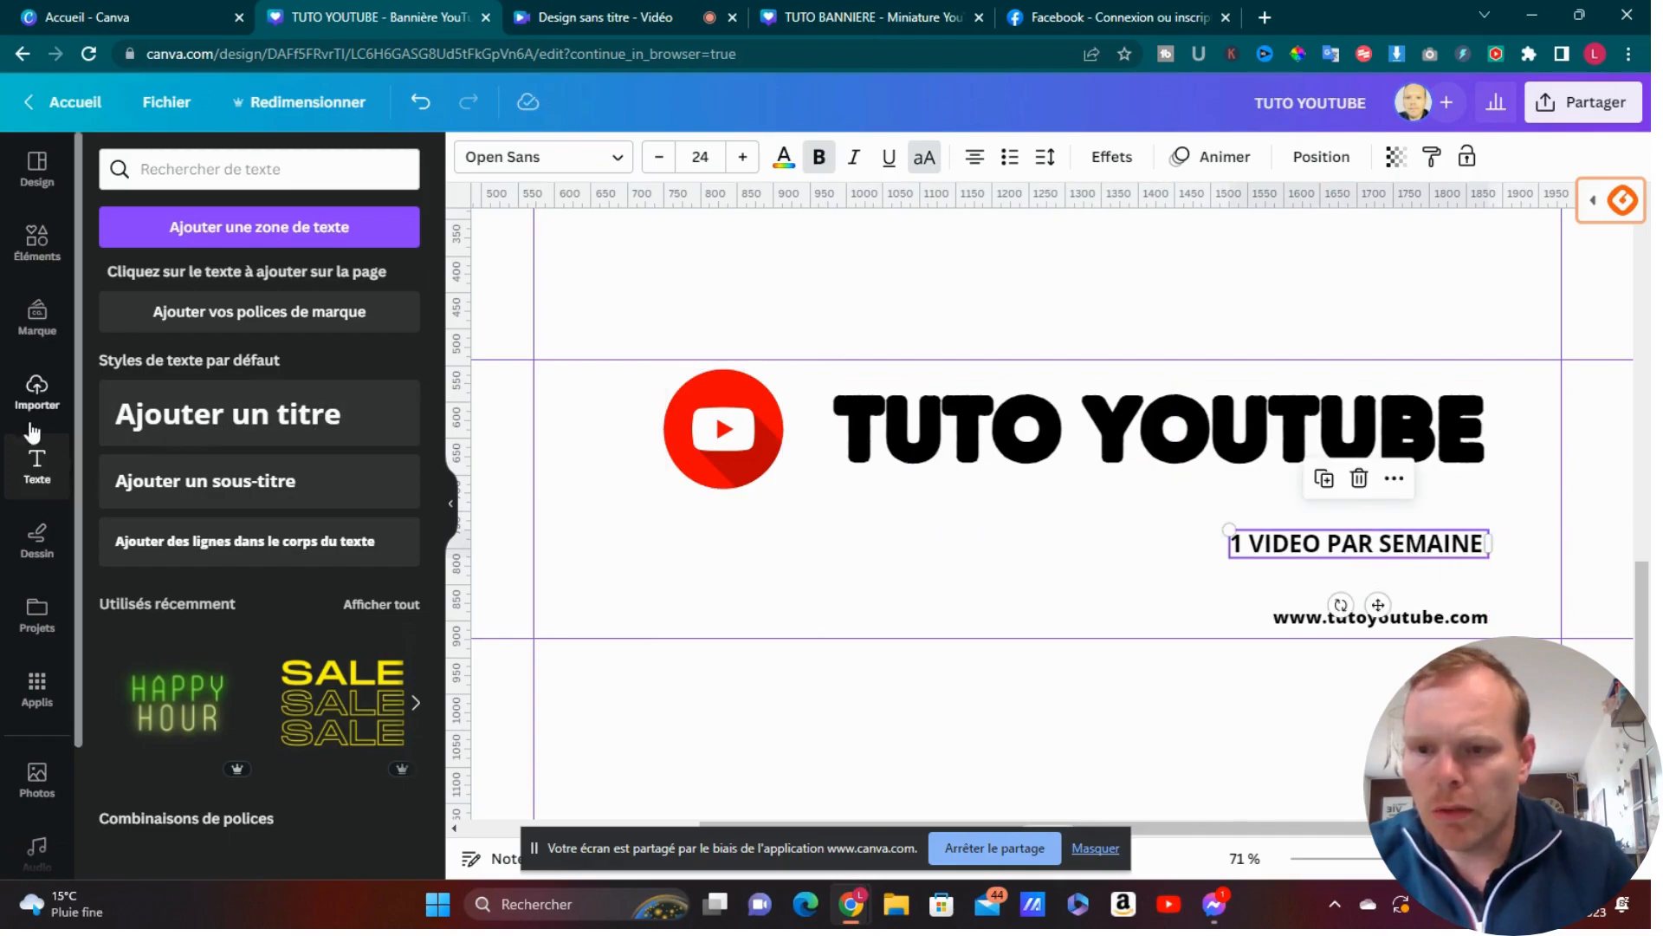
# Step: Insert a square shape and reshape it into a narrow red strip fitted around the "1 VIDEO PAR SEMAINE" tagline
pyautogui.click(38, 333)
pyautogui.click(37, 234)
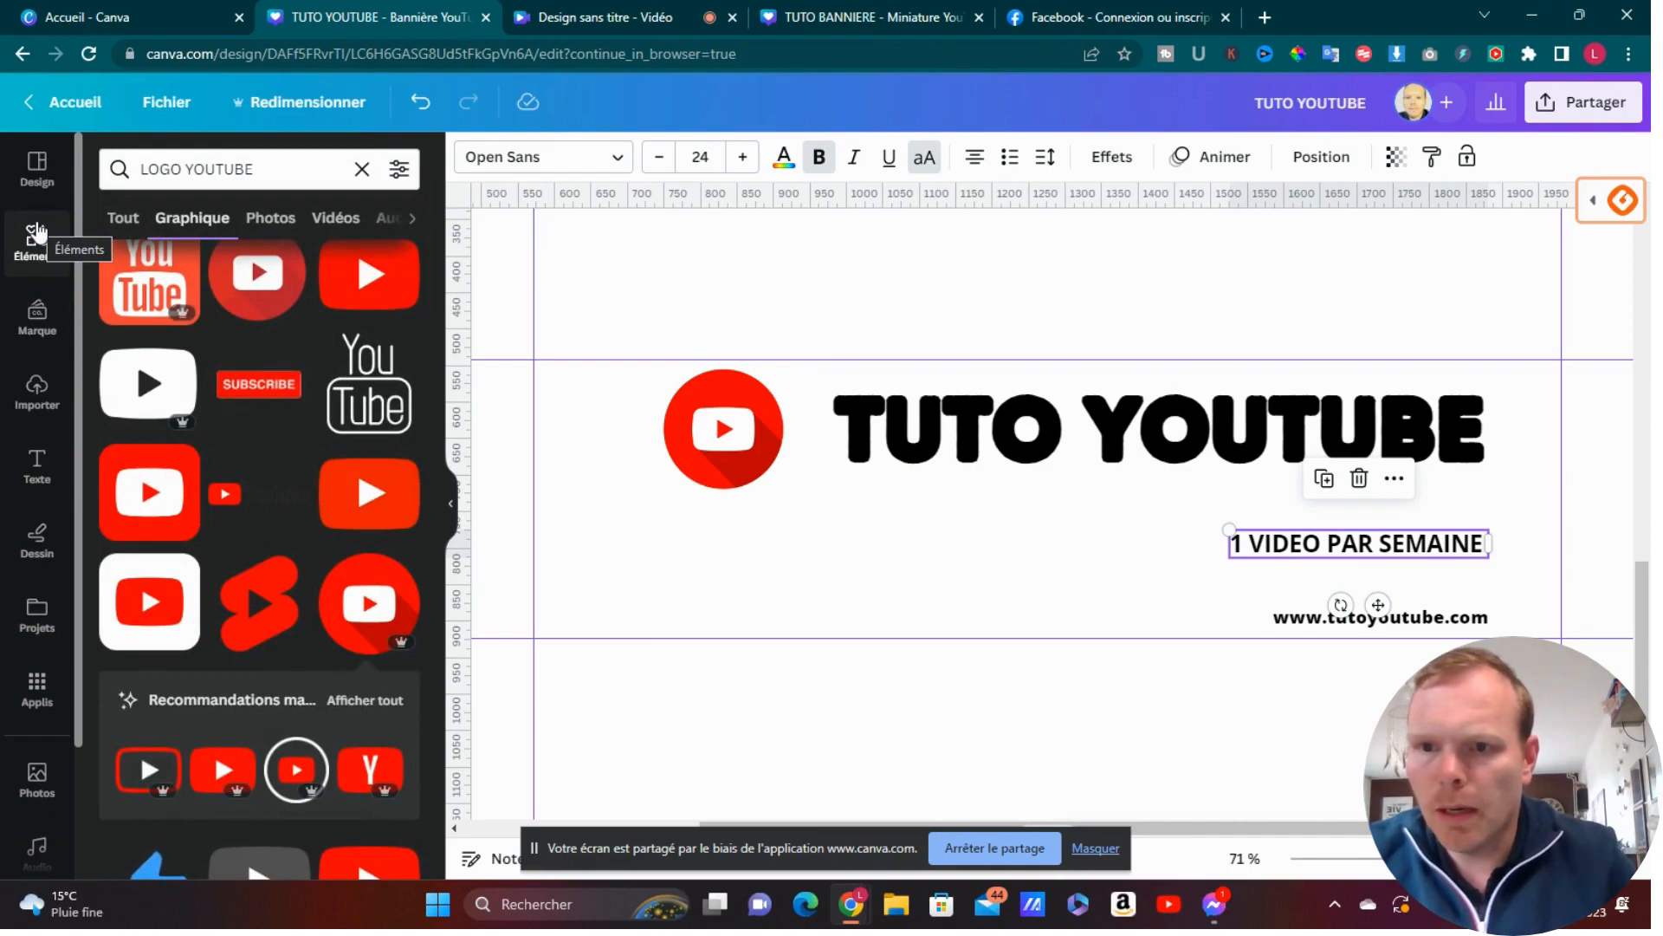
pyautogui.click(362, 169)
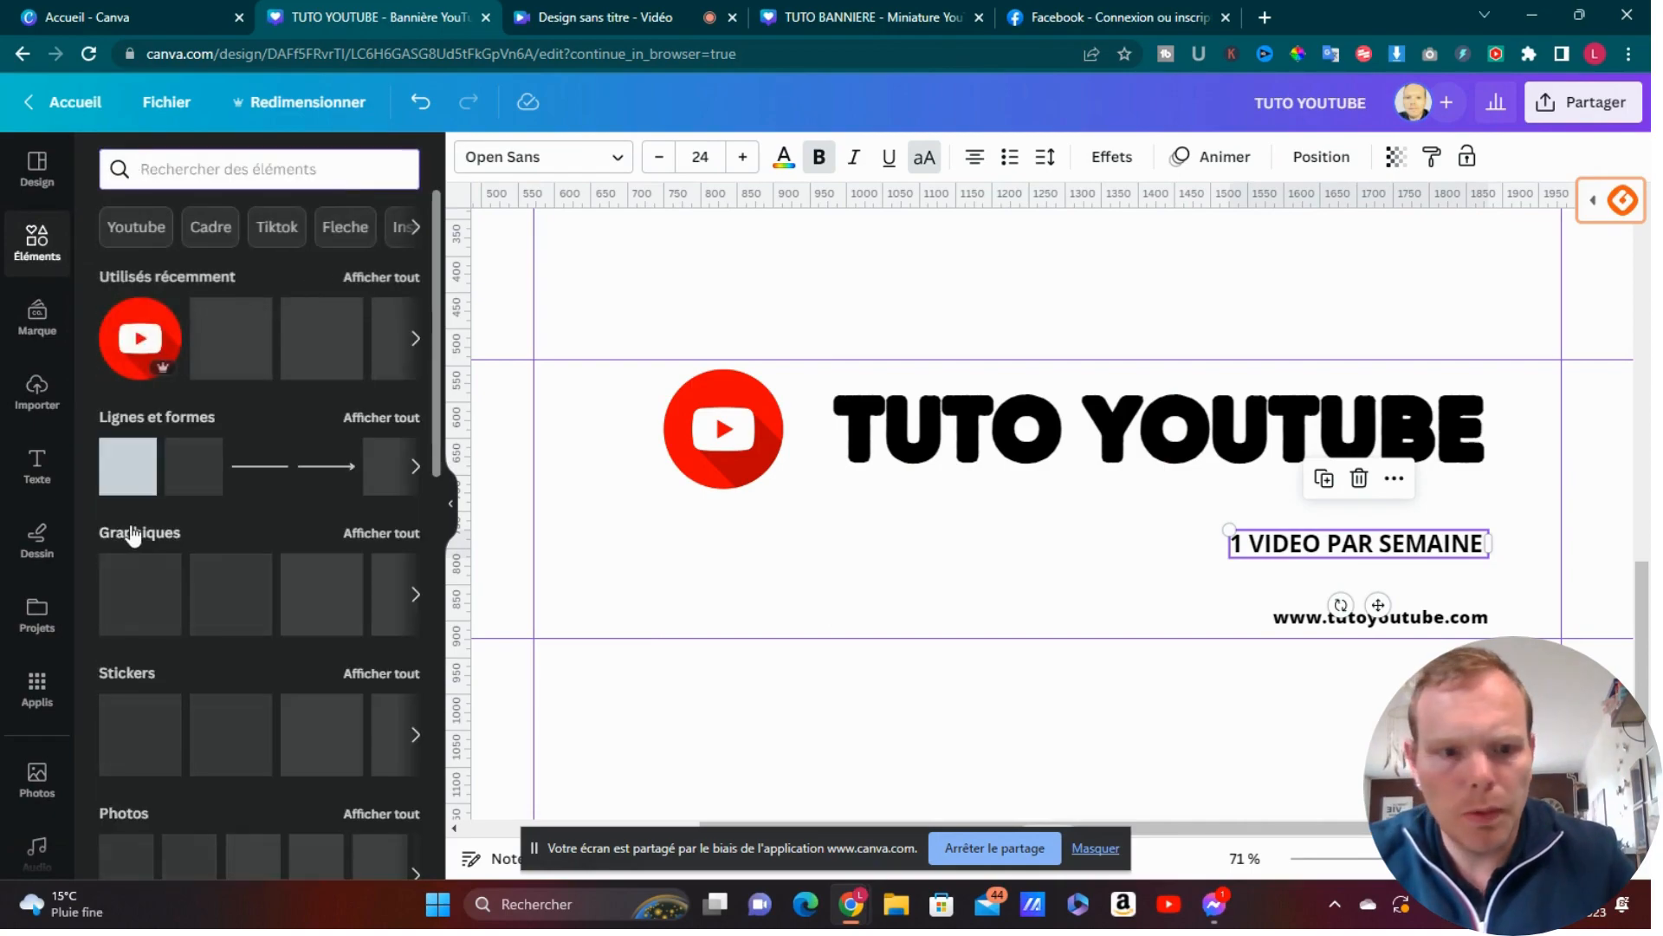
pyautogui.click(127, 466)
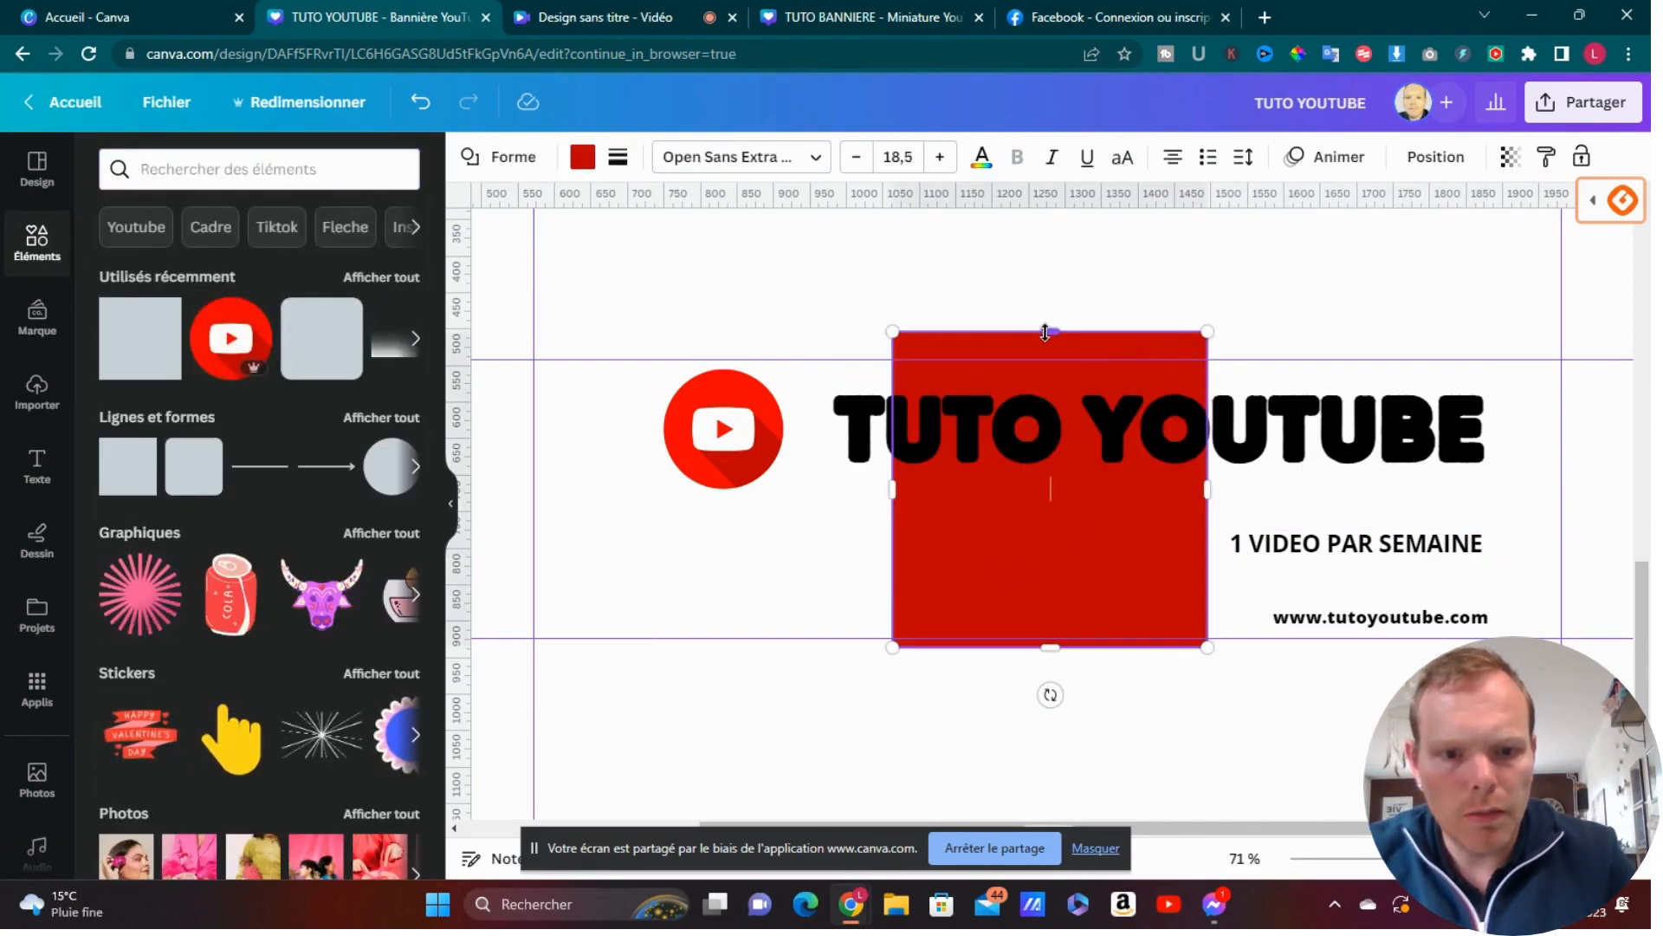
pyautogui.moveTo(1045, 332); pyautogui.dragTo(1366, 536)
pyautogui.moveTo(1176, 549); pyautogui.dragTo(1221, 545)
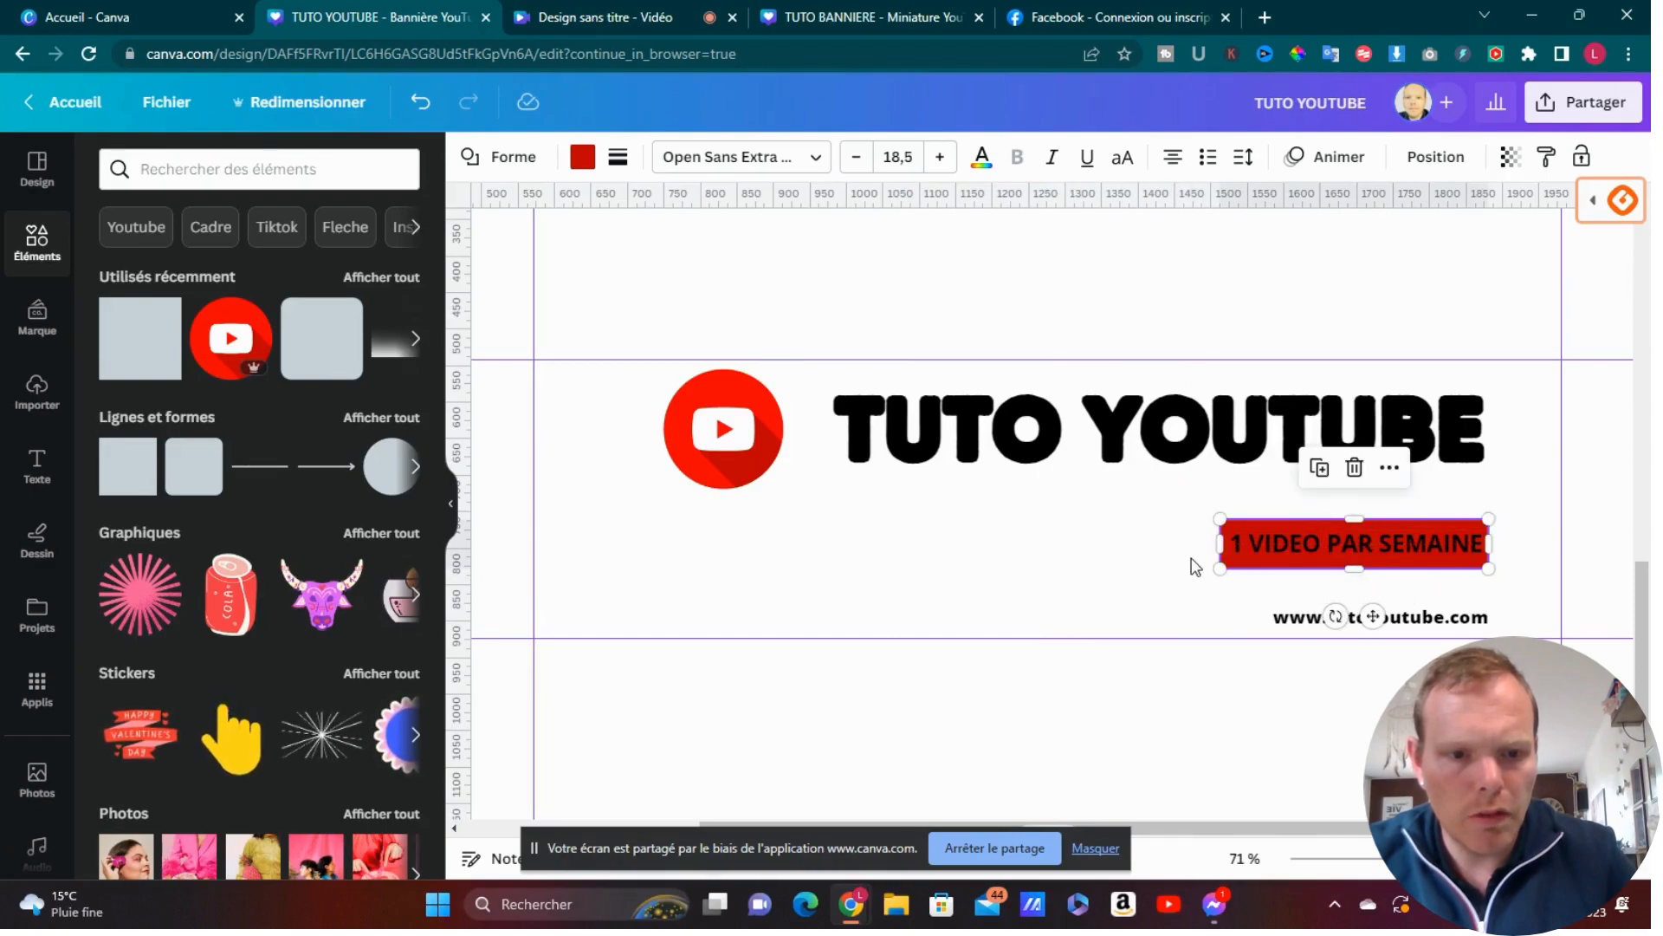
# Step: Select the tagline and its red strip together and group them
pyautogui.click(1172, 539)
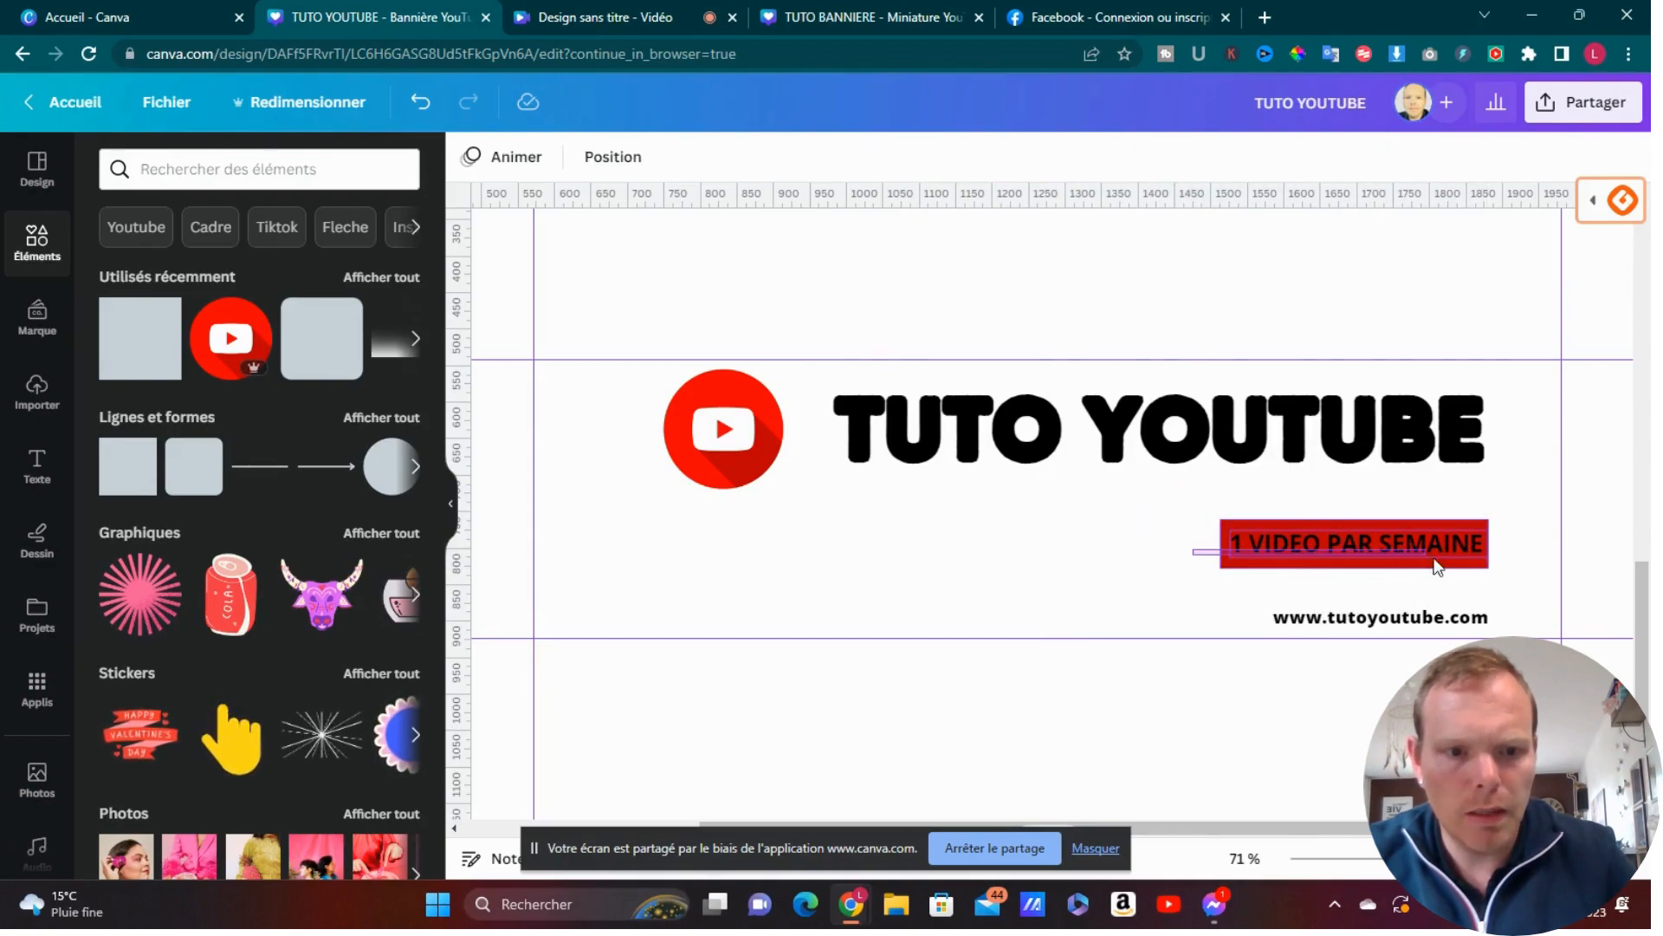
pyautogui.click(1379, 564)
pyautogui.click(1328, 469)
pyautogui.click(1115, 562)
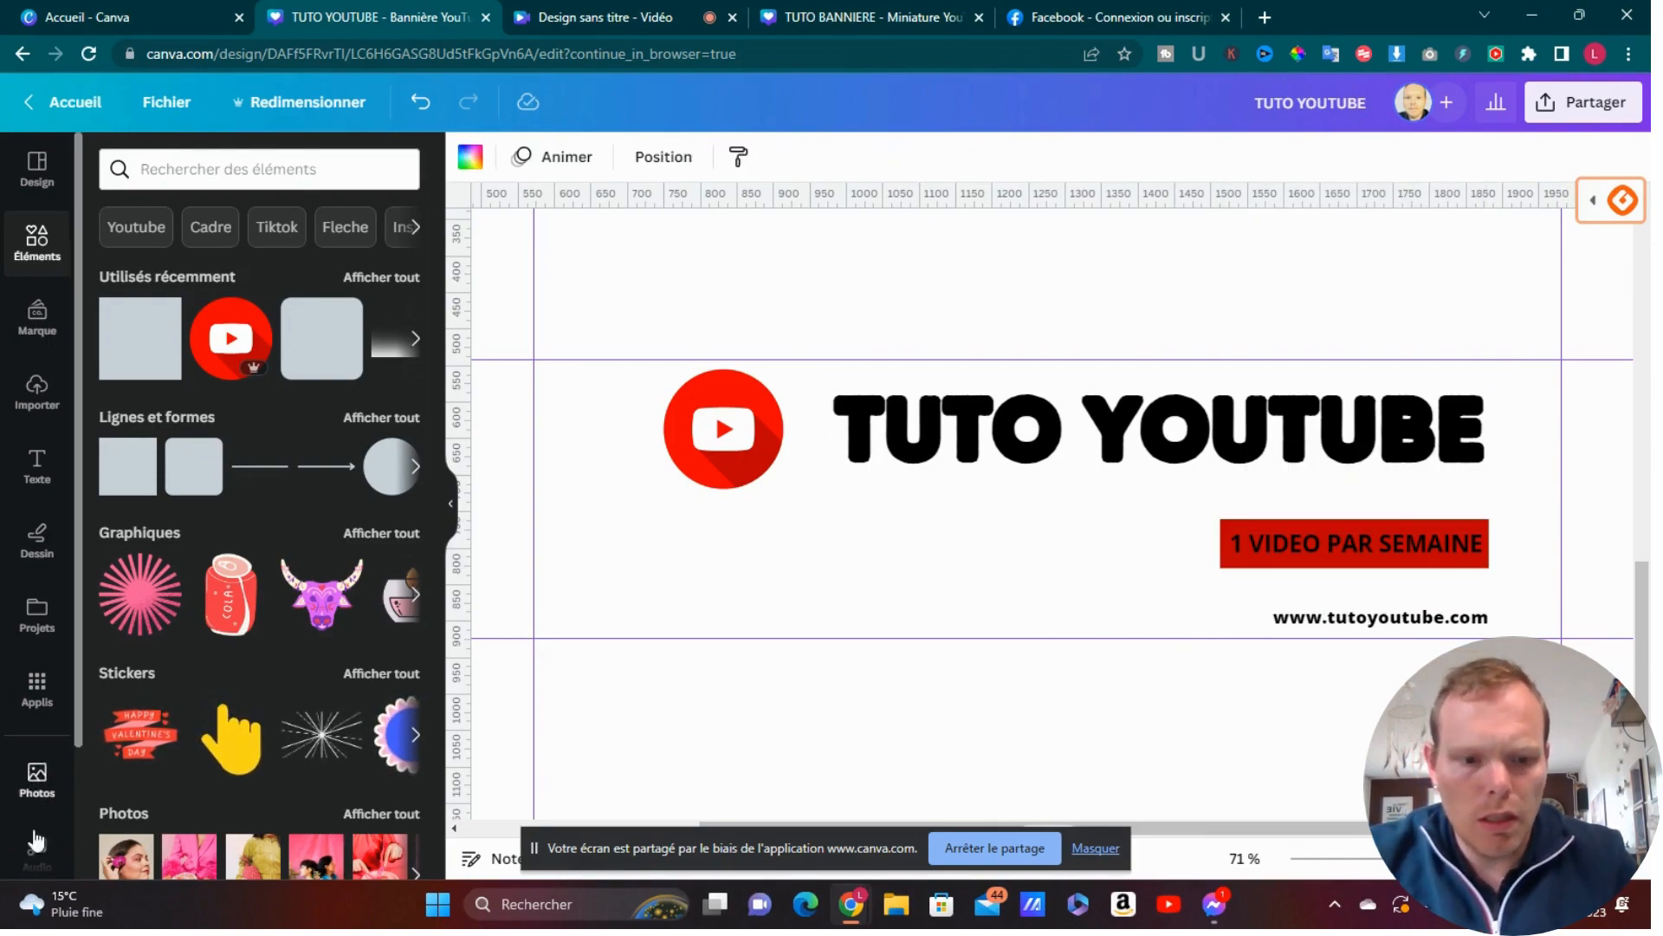
# Step: Zoom out to 28 % to see the whole banner page and browse the background library for a suitable background
pyautogui.moveTo(1386, 871); pyautogui.dragTo(1344, 857)
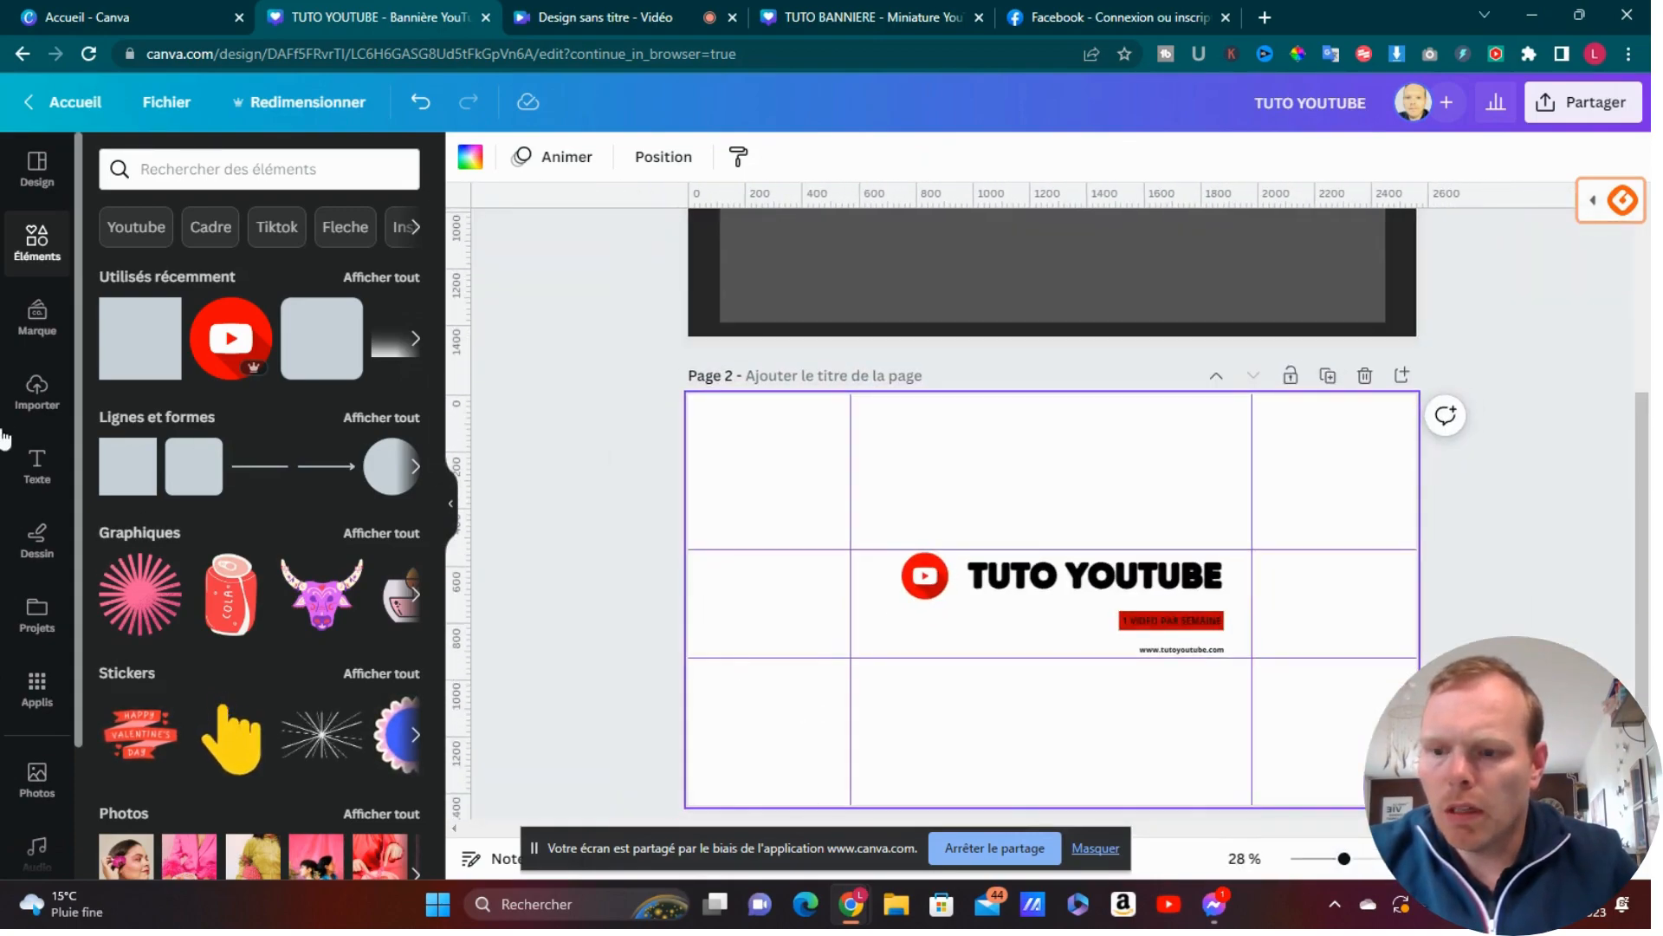
pyautogui.scroll(-2, 18, 375)
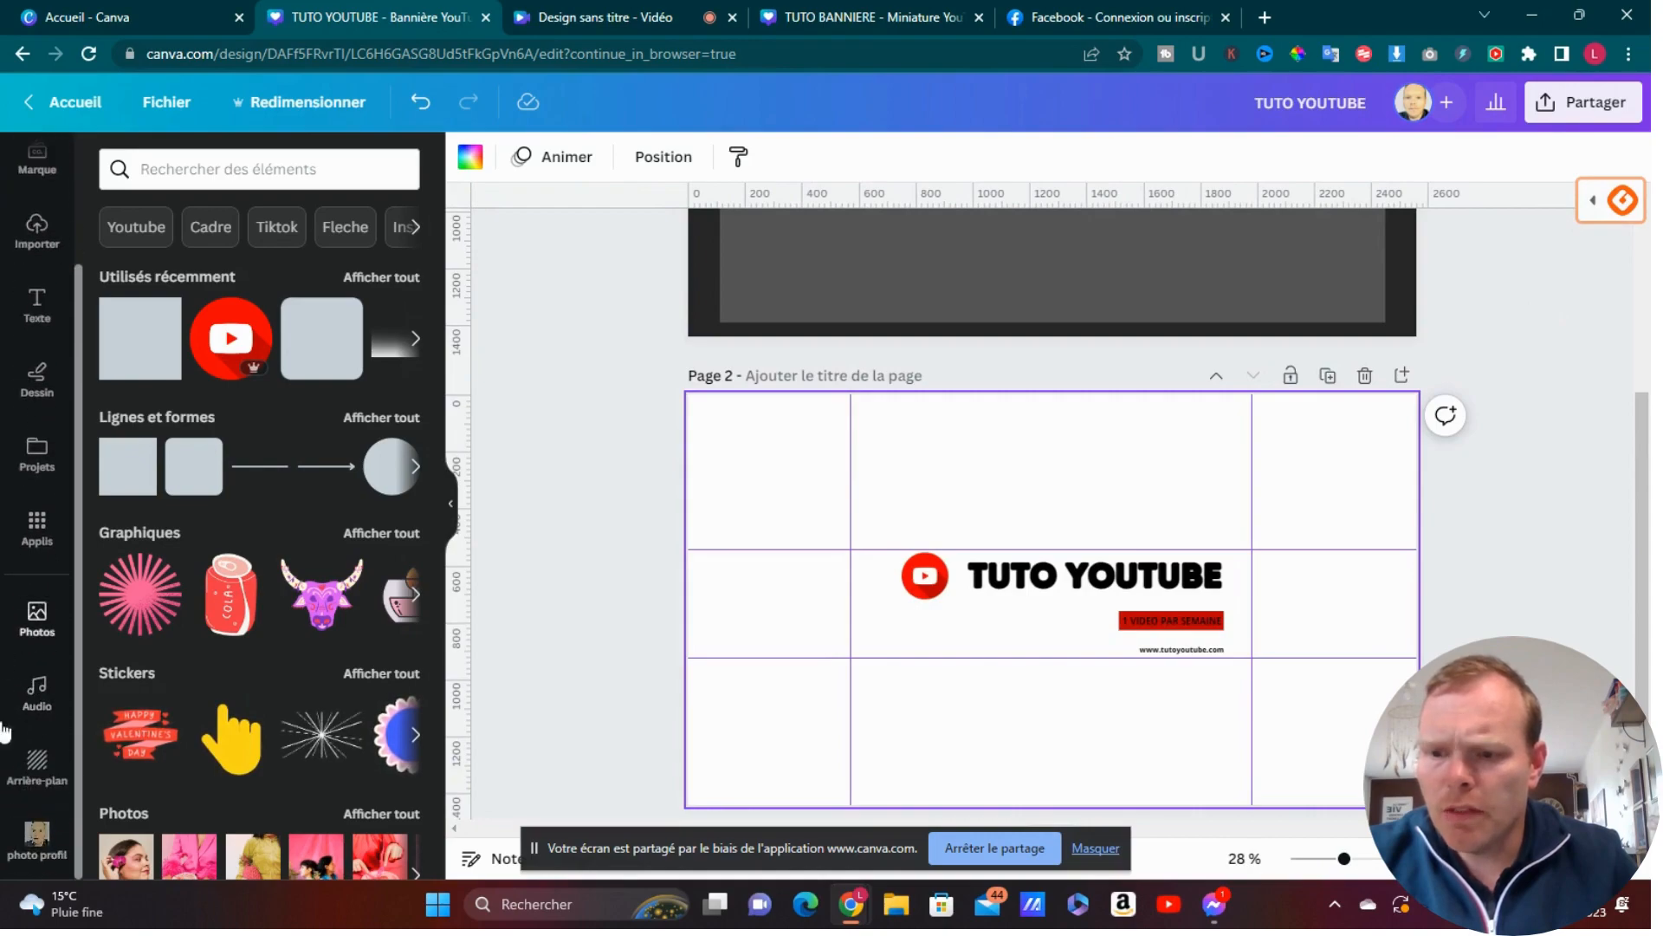
pyautogui.click(37, 767)
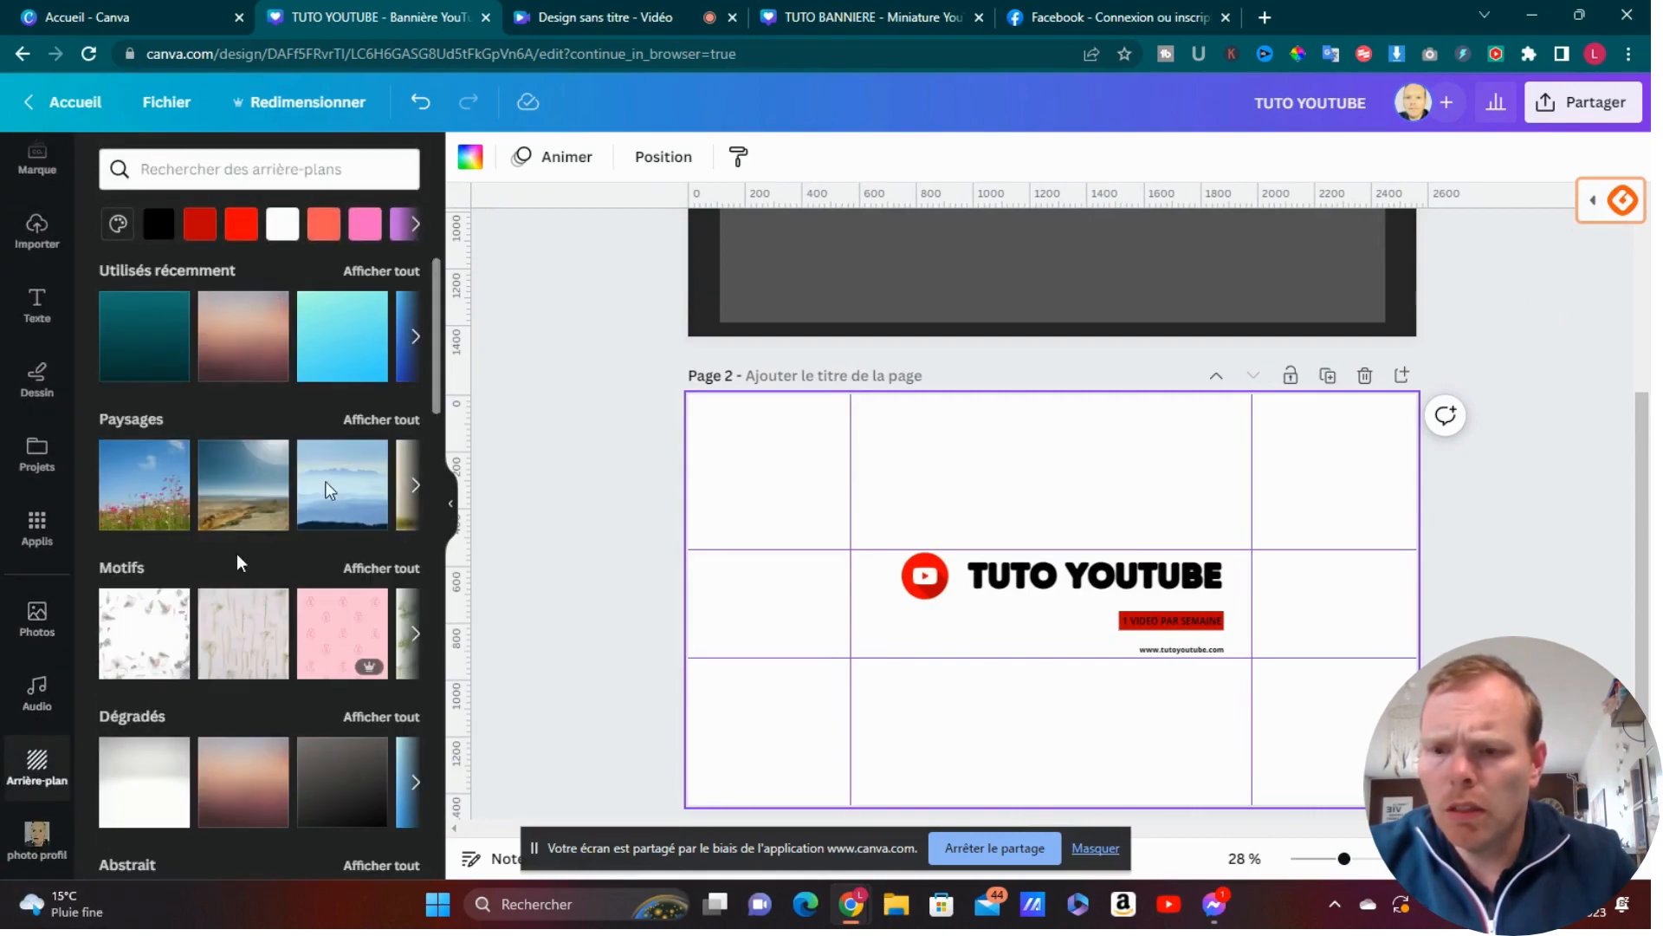
pyautogui.scroll(-12, 300, 404)
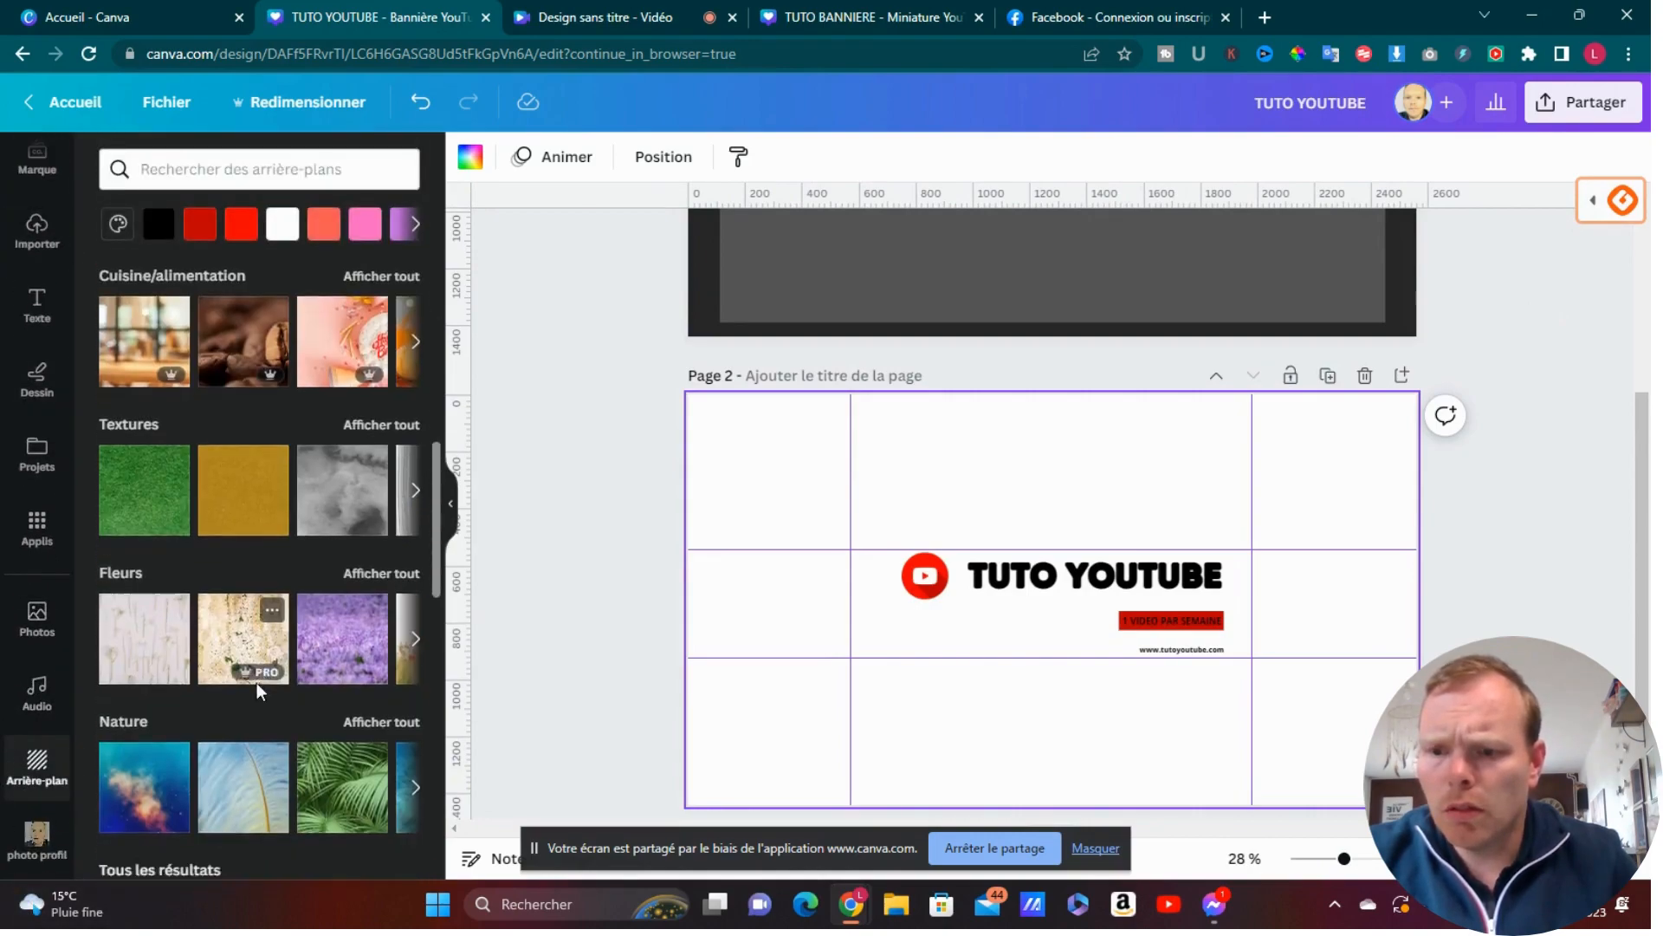
pyautogui.scroll(-10, 257, 682)
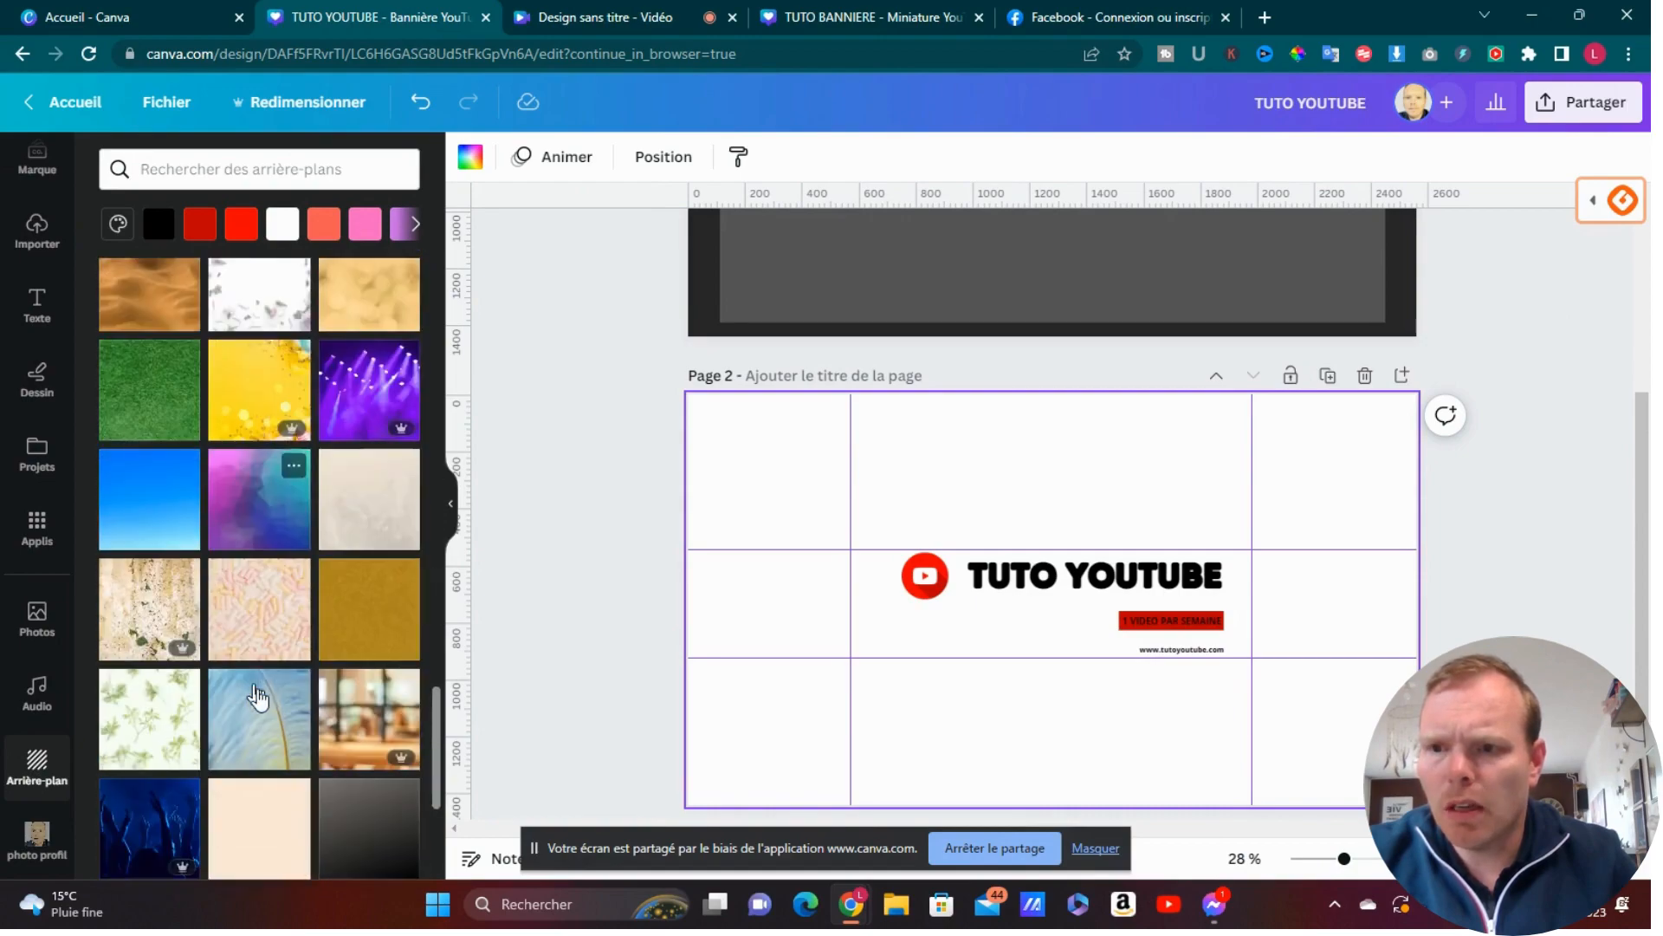
pyautogui.scroll(5, 381, 734)
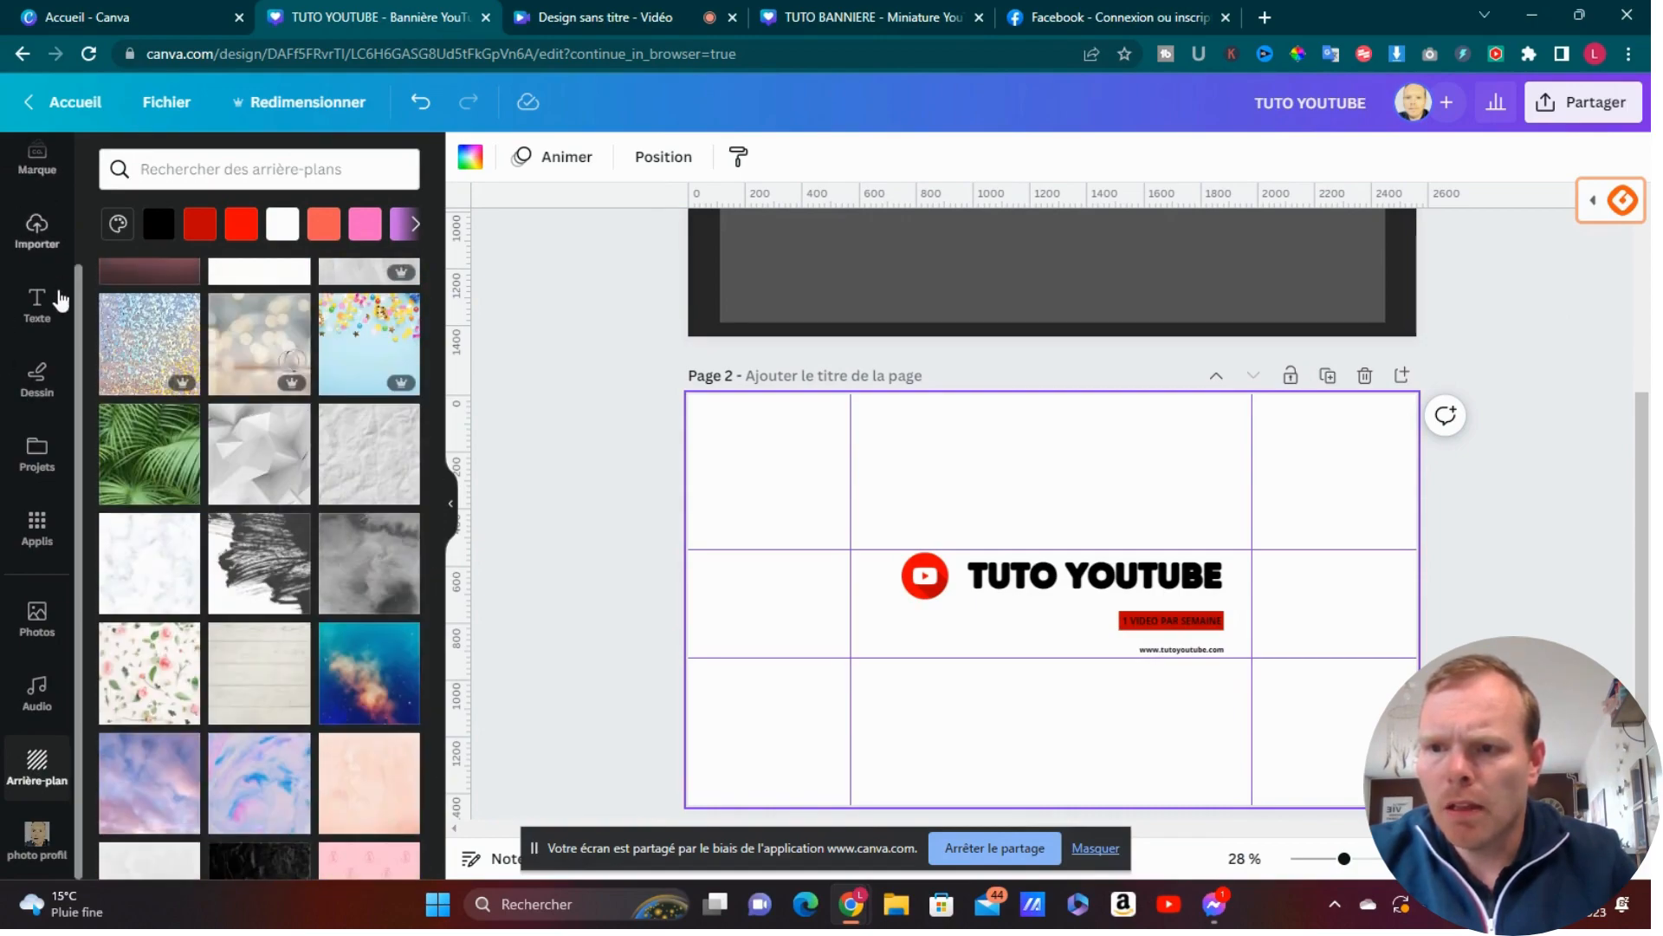
pyautogui.scroll(2, 26, 373)
# Step: Search the elements library for "Youtube"
pyautogui.click(29, 251)
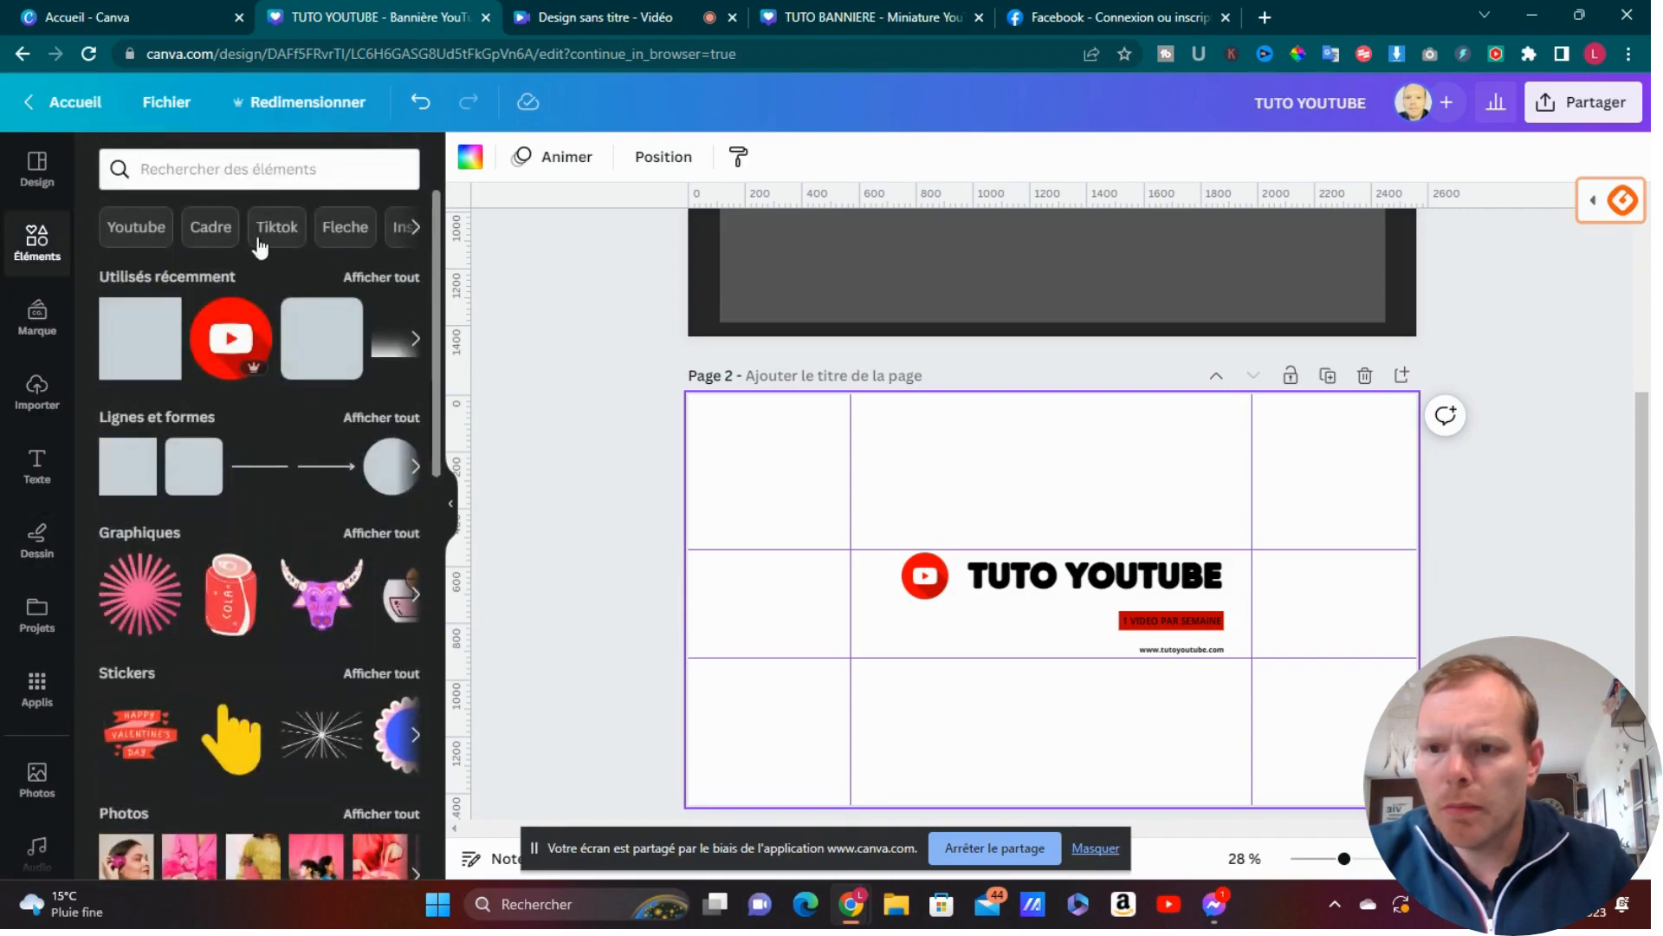
pyautogui.click(232, 169)
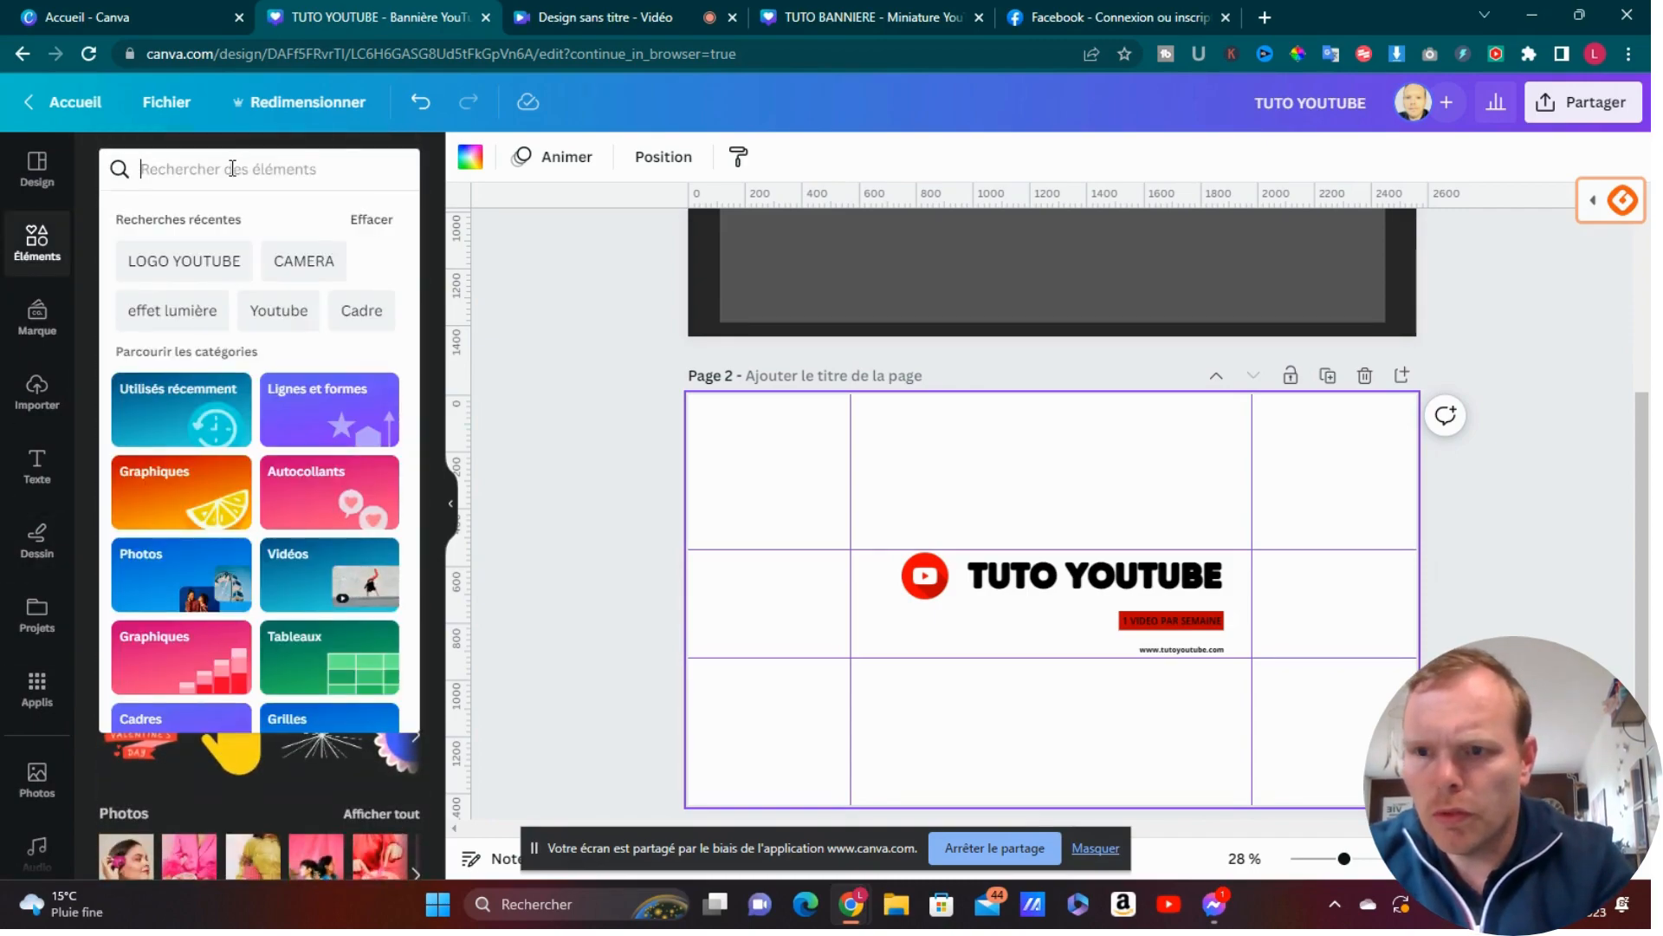
pyautogui.write('you')
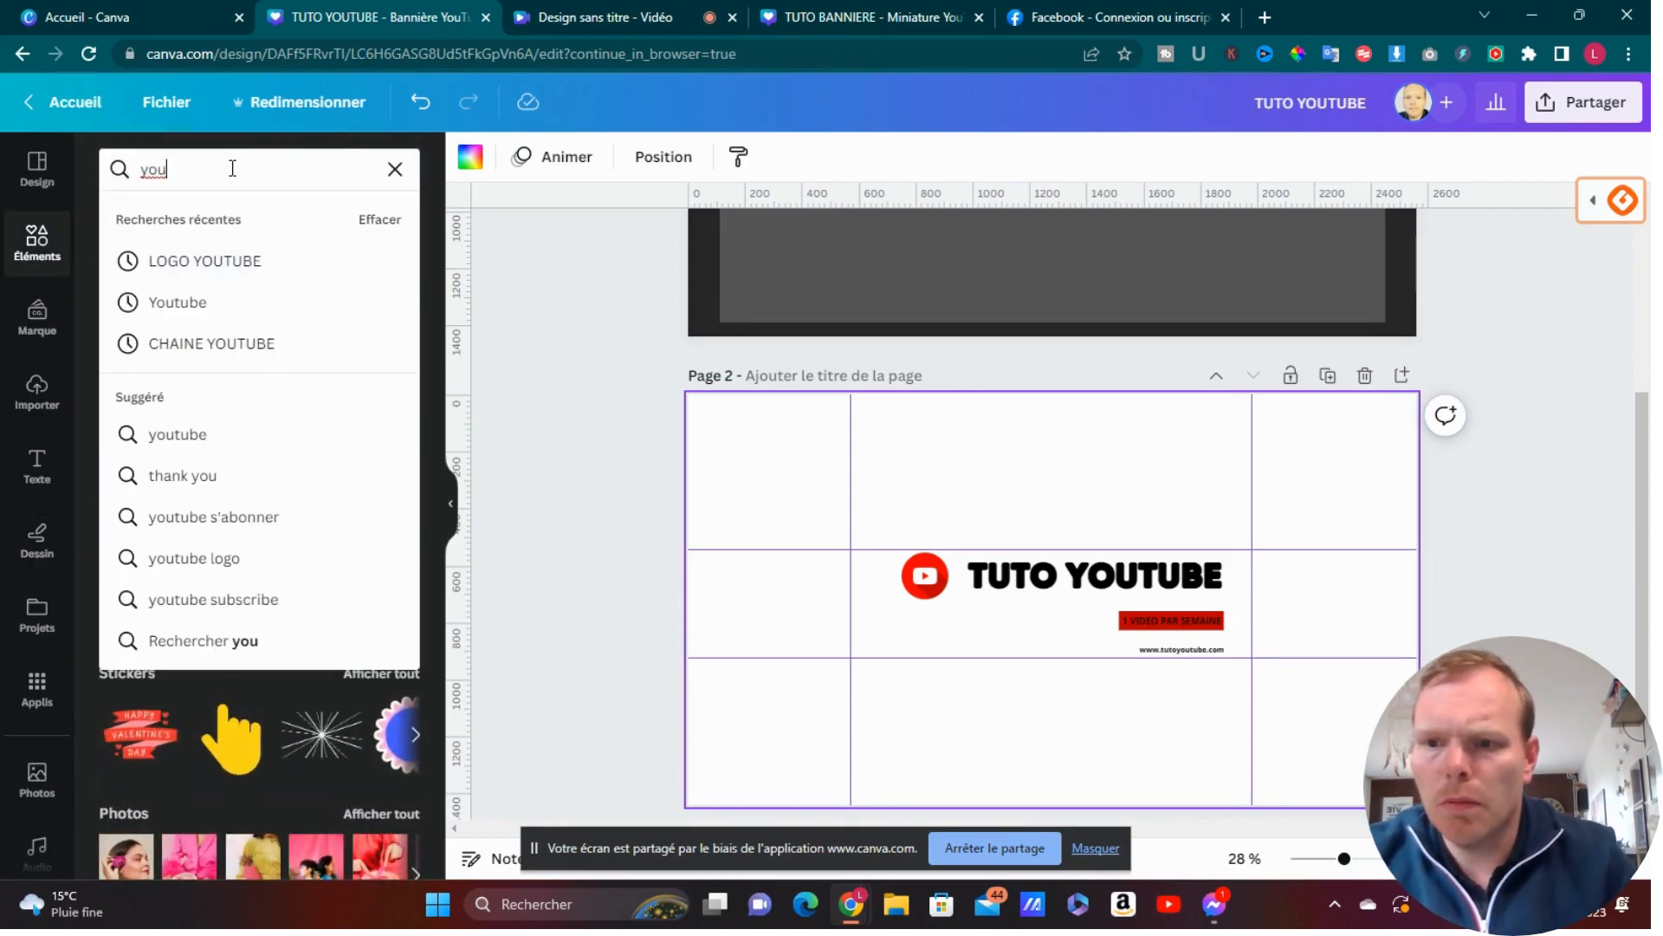
pyautogui.click(185, 300)
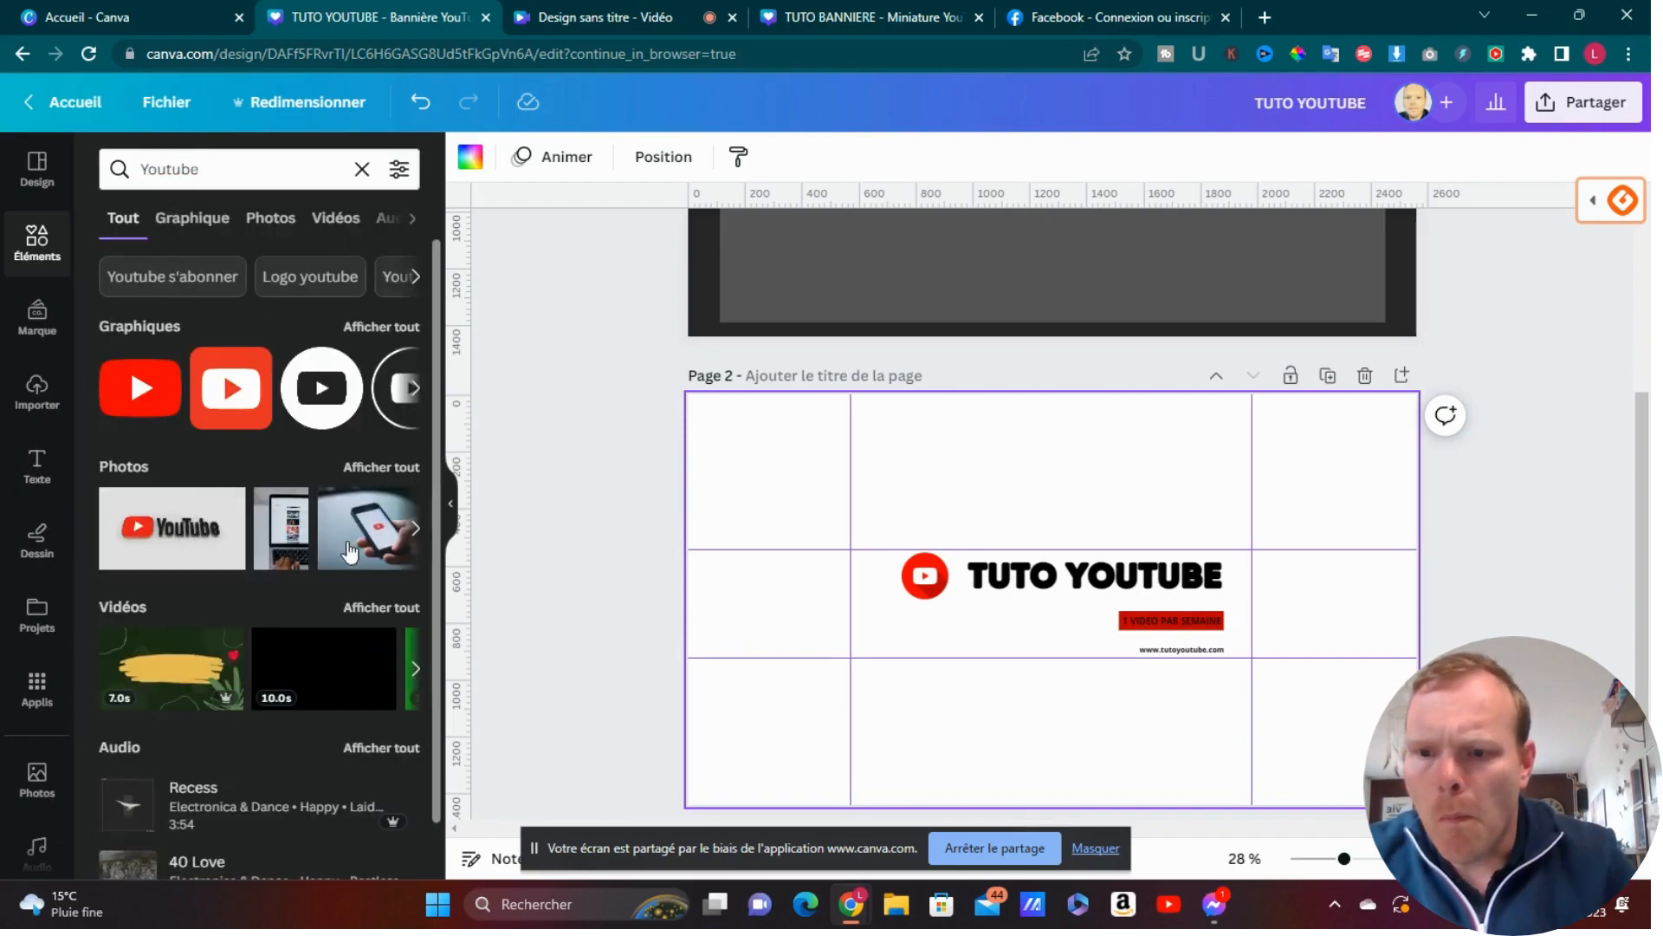
# Step: Show all "Youtube" photo results and try the photo of a hand holding a phone against red as the page 2 background
pyautogui.click(382, 468)
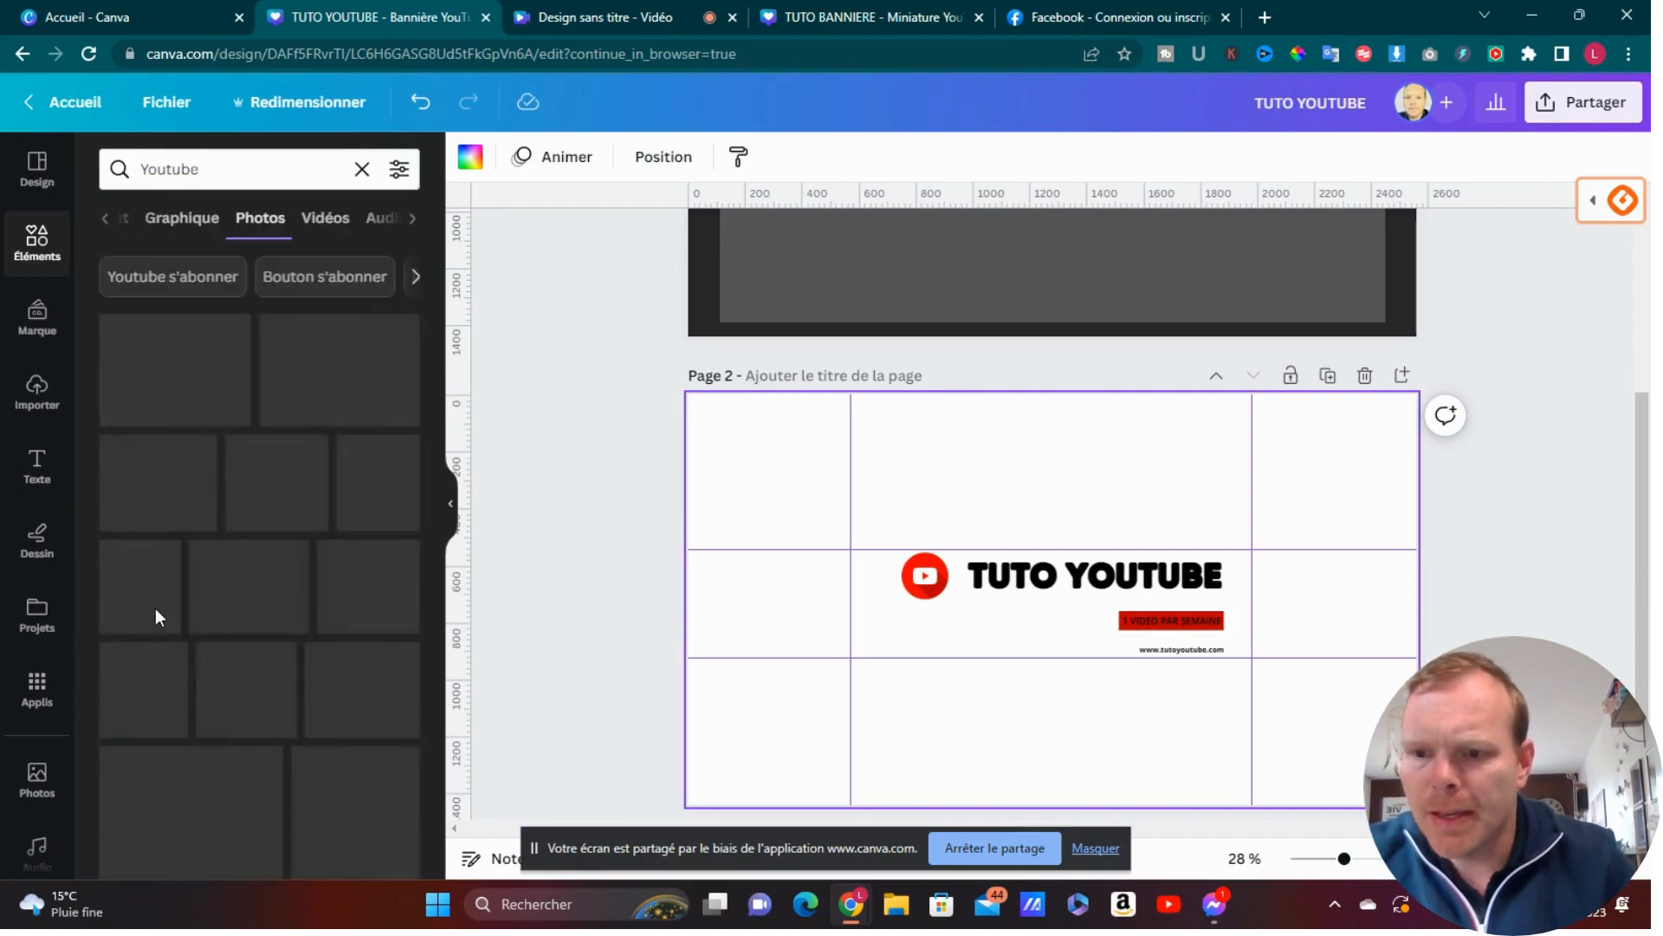
pyautogui.scroll(-5, 260, 607)
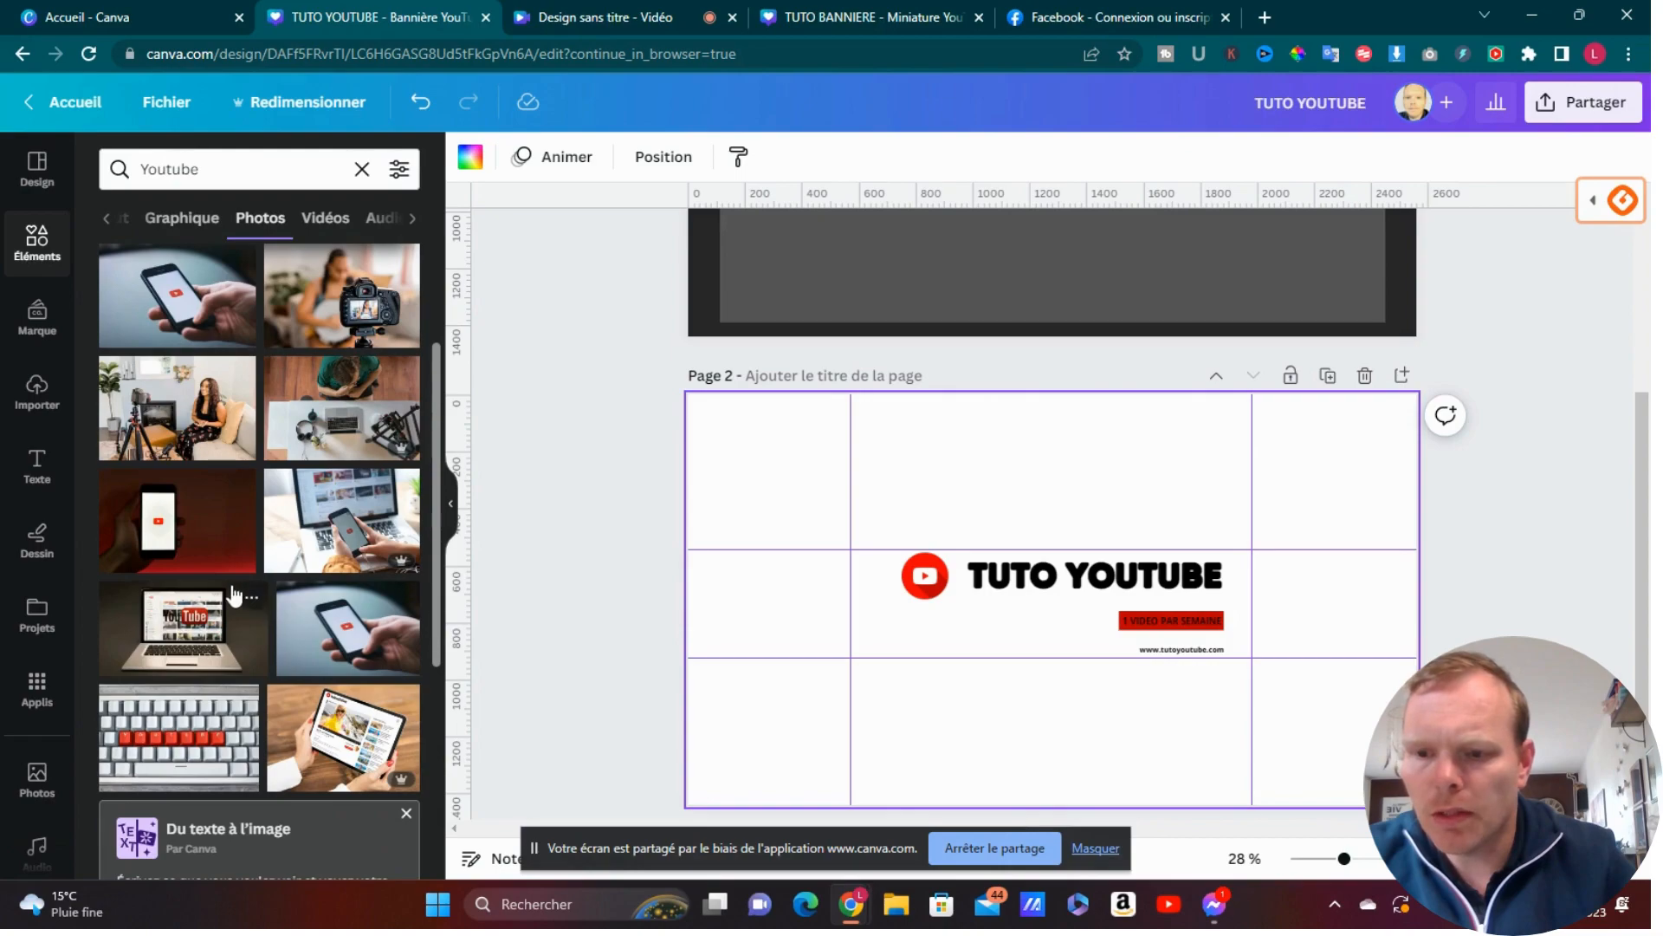
pyautogui.moveTo(120, 559); pyautogui.dragTo(693, 594)
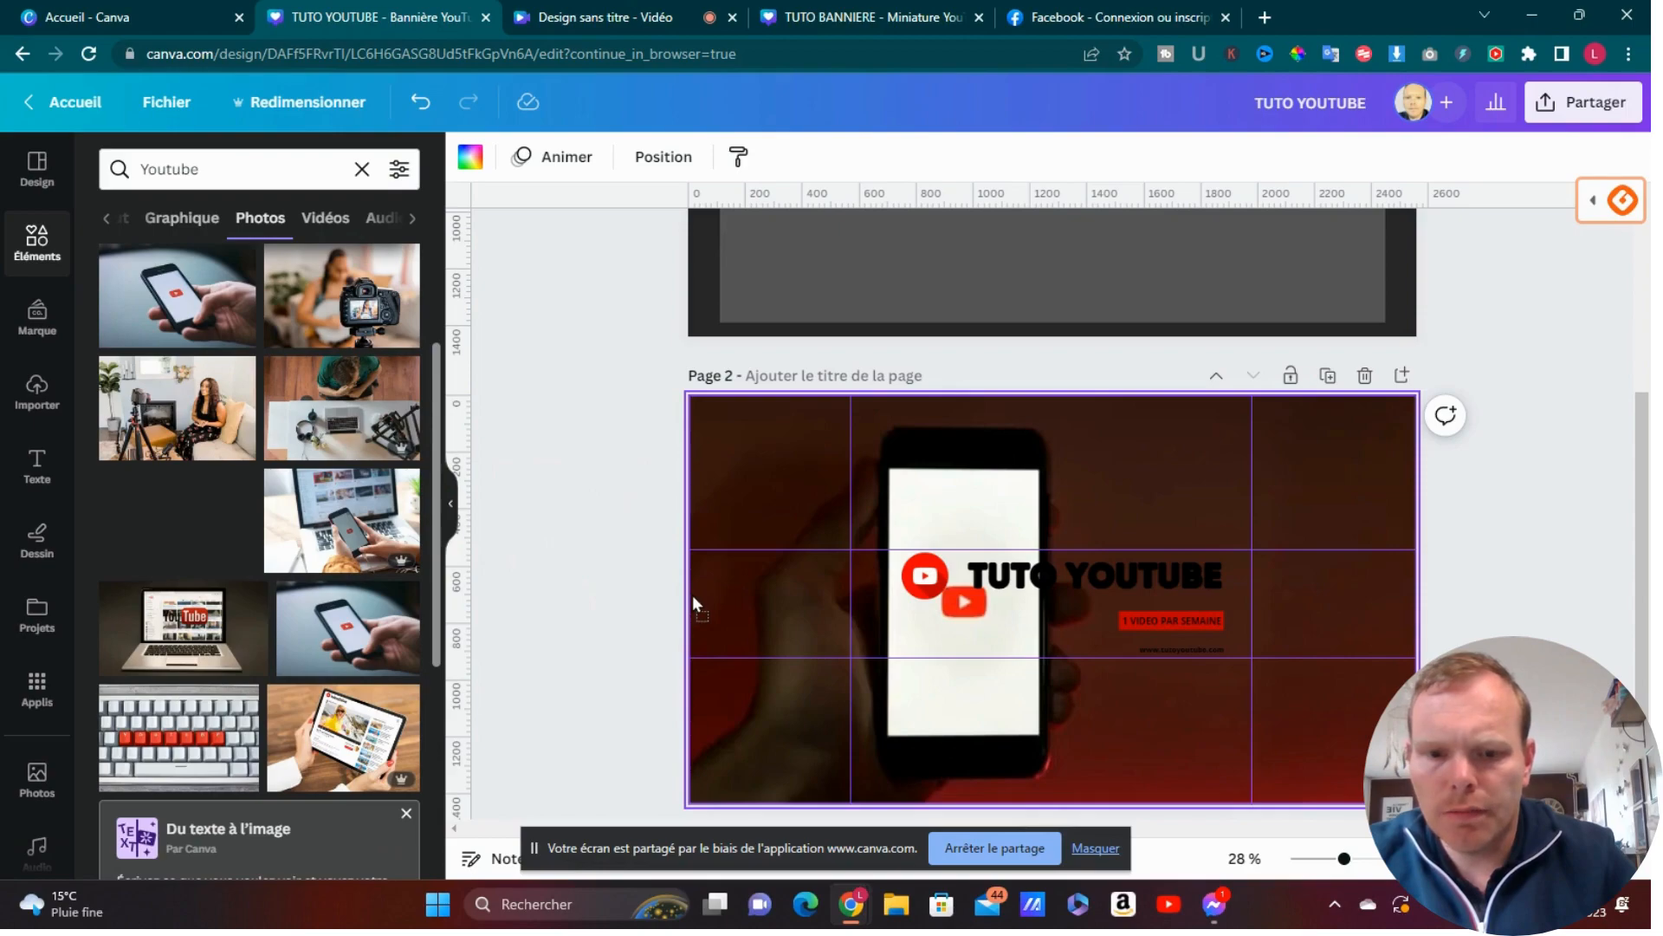
pyautogui.moveTo(693, 594); pyautogui.dragTo(156, 519)
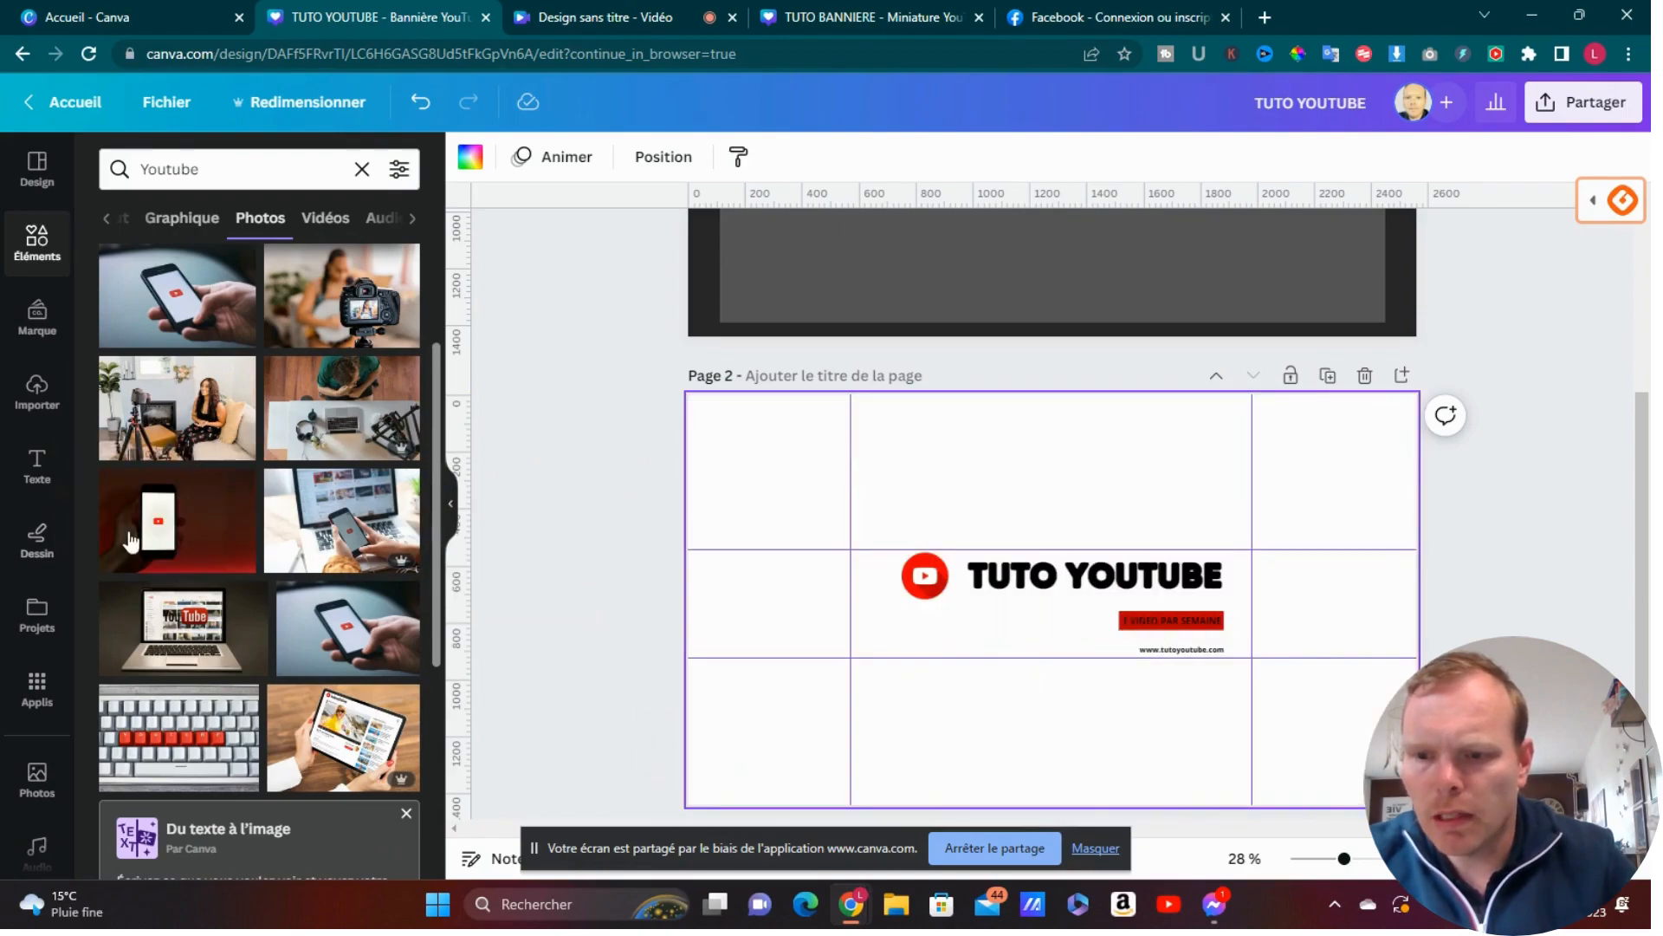
# Step: Set the blue-purple "ON AIR" desk photo as the page 2 background and set its transparency to 69
pyautogui.scroll(-5, 236, 663)
pyautogui.scroll(-1, 236, 662)
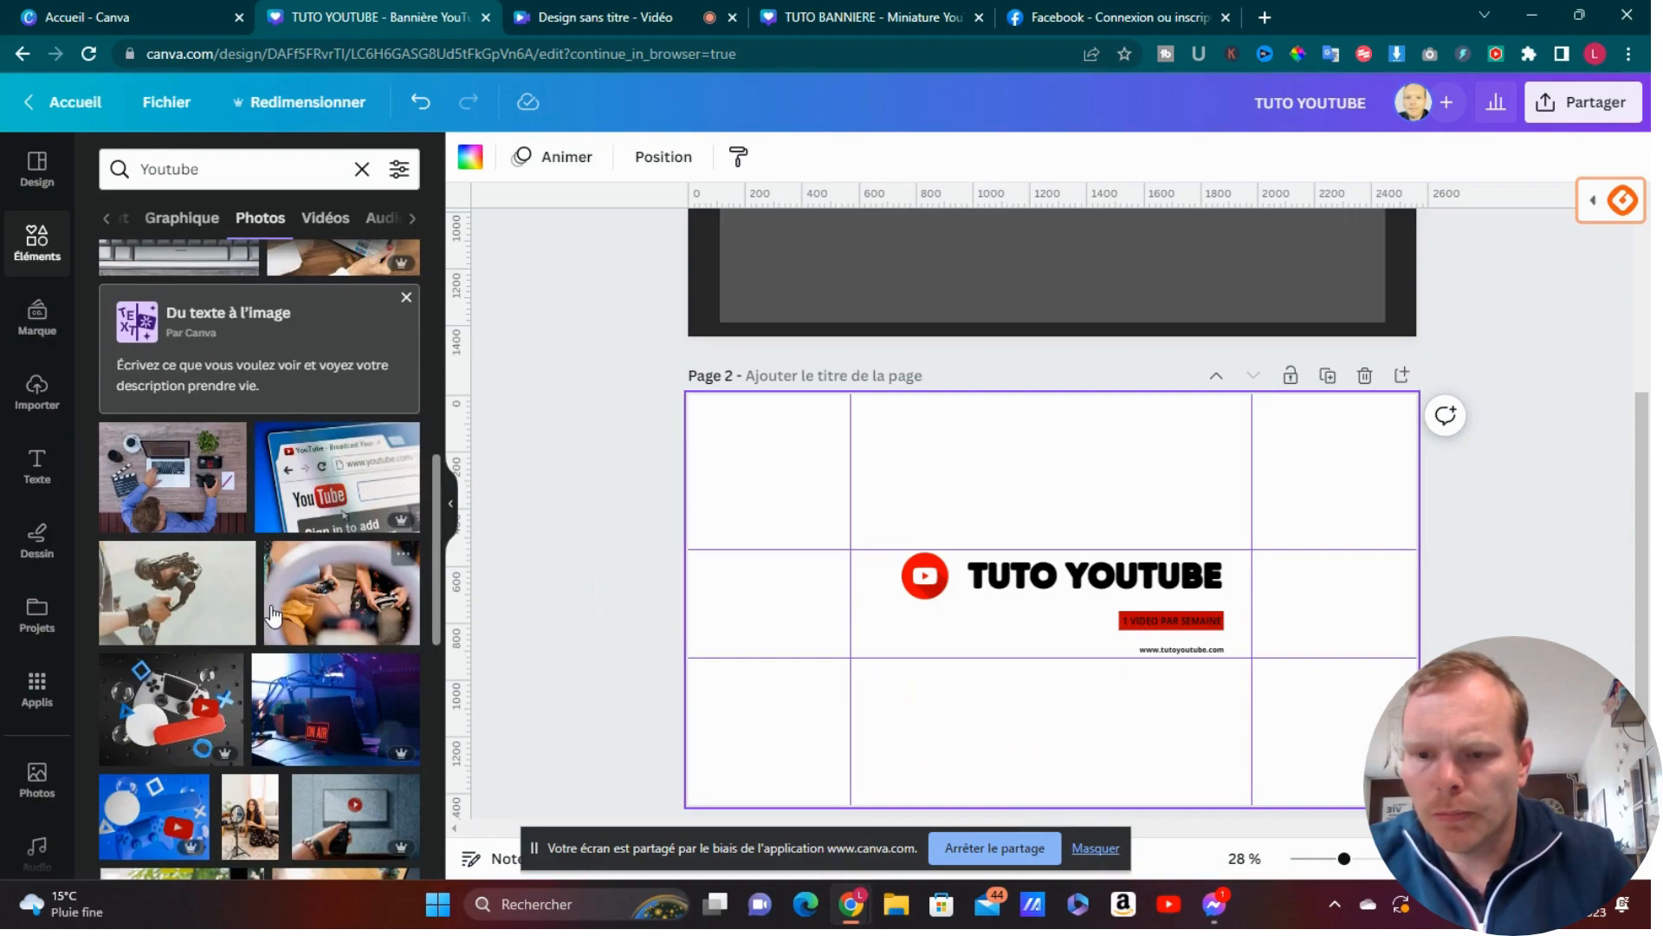
pyautogui.scroll(-2, 260, 658)
pyautogui.scroll(-2, 260, 651)
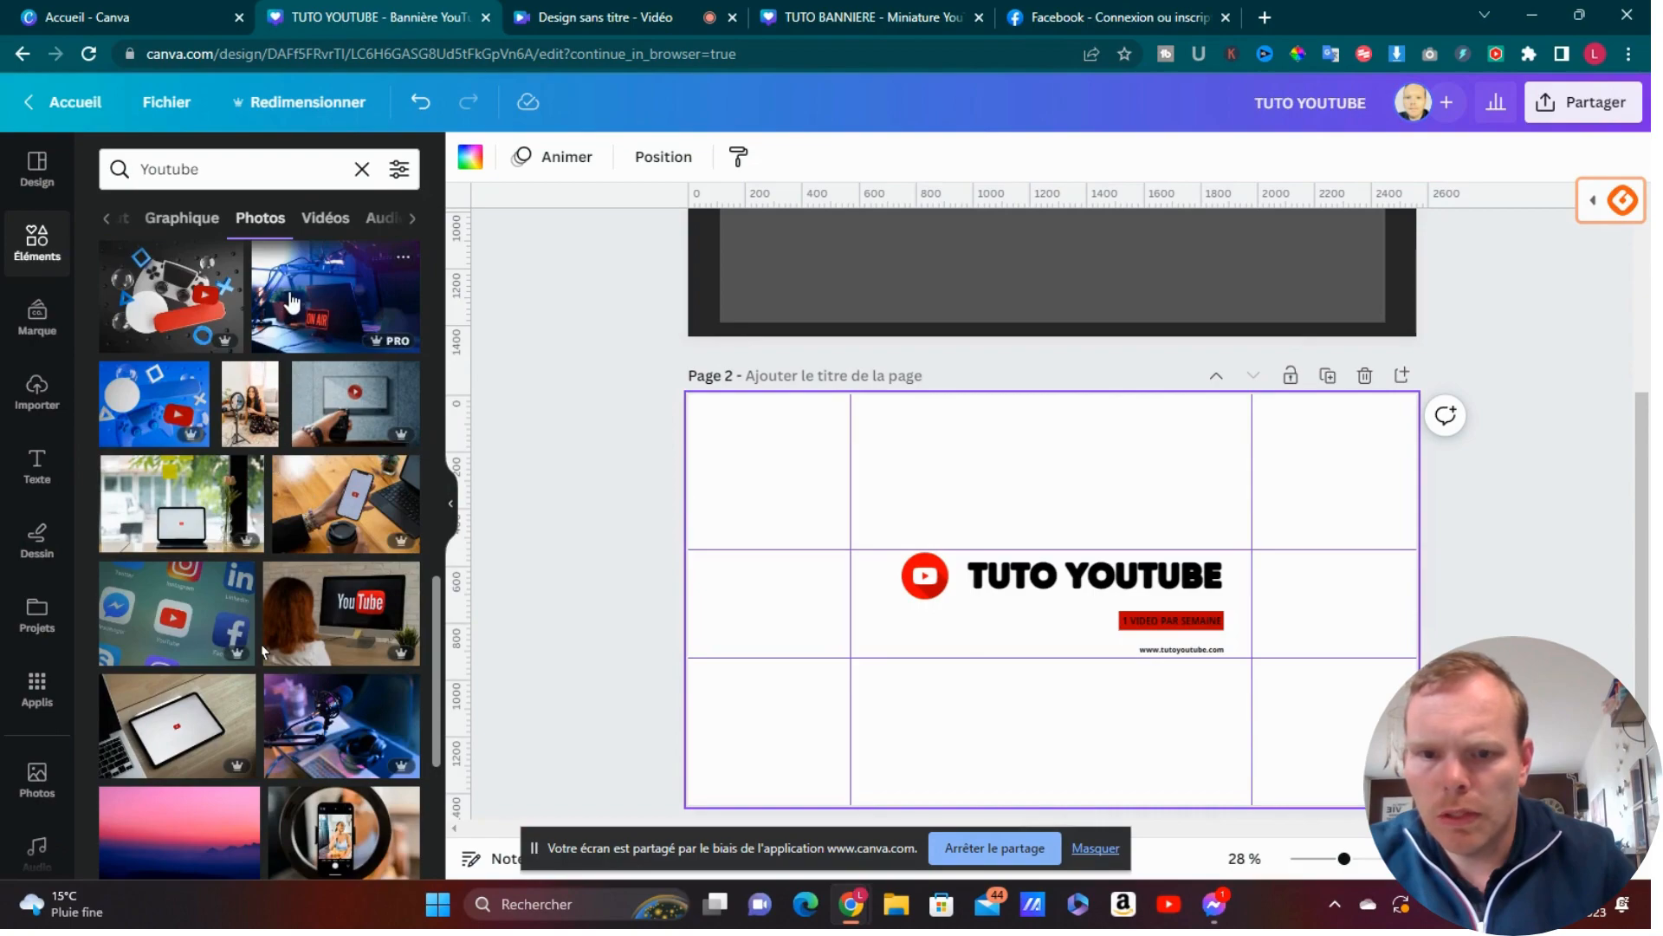
pyautogui.moveTo(291, 301); pyautogui.dragTo(717, 490)
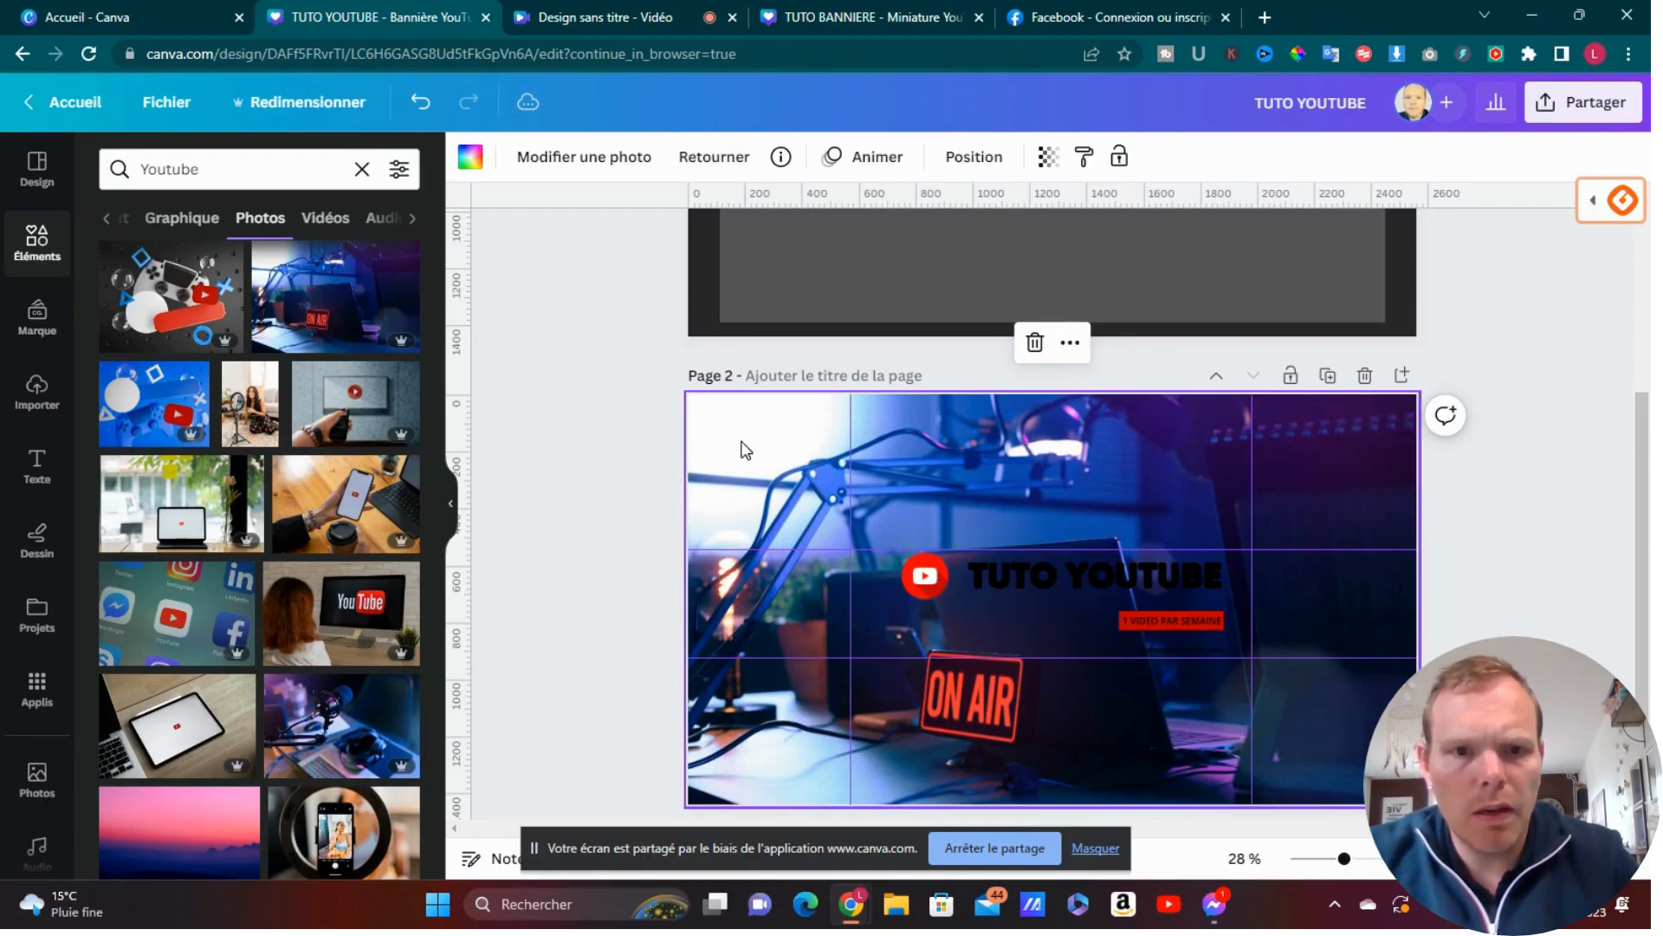
pyautogui.click(1048, 157)
pyautogui.moveTo(1040, 239); pyautogui.dragTo(1008, 249)
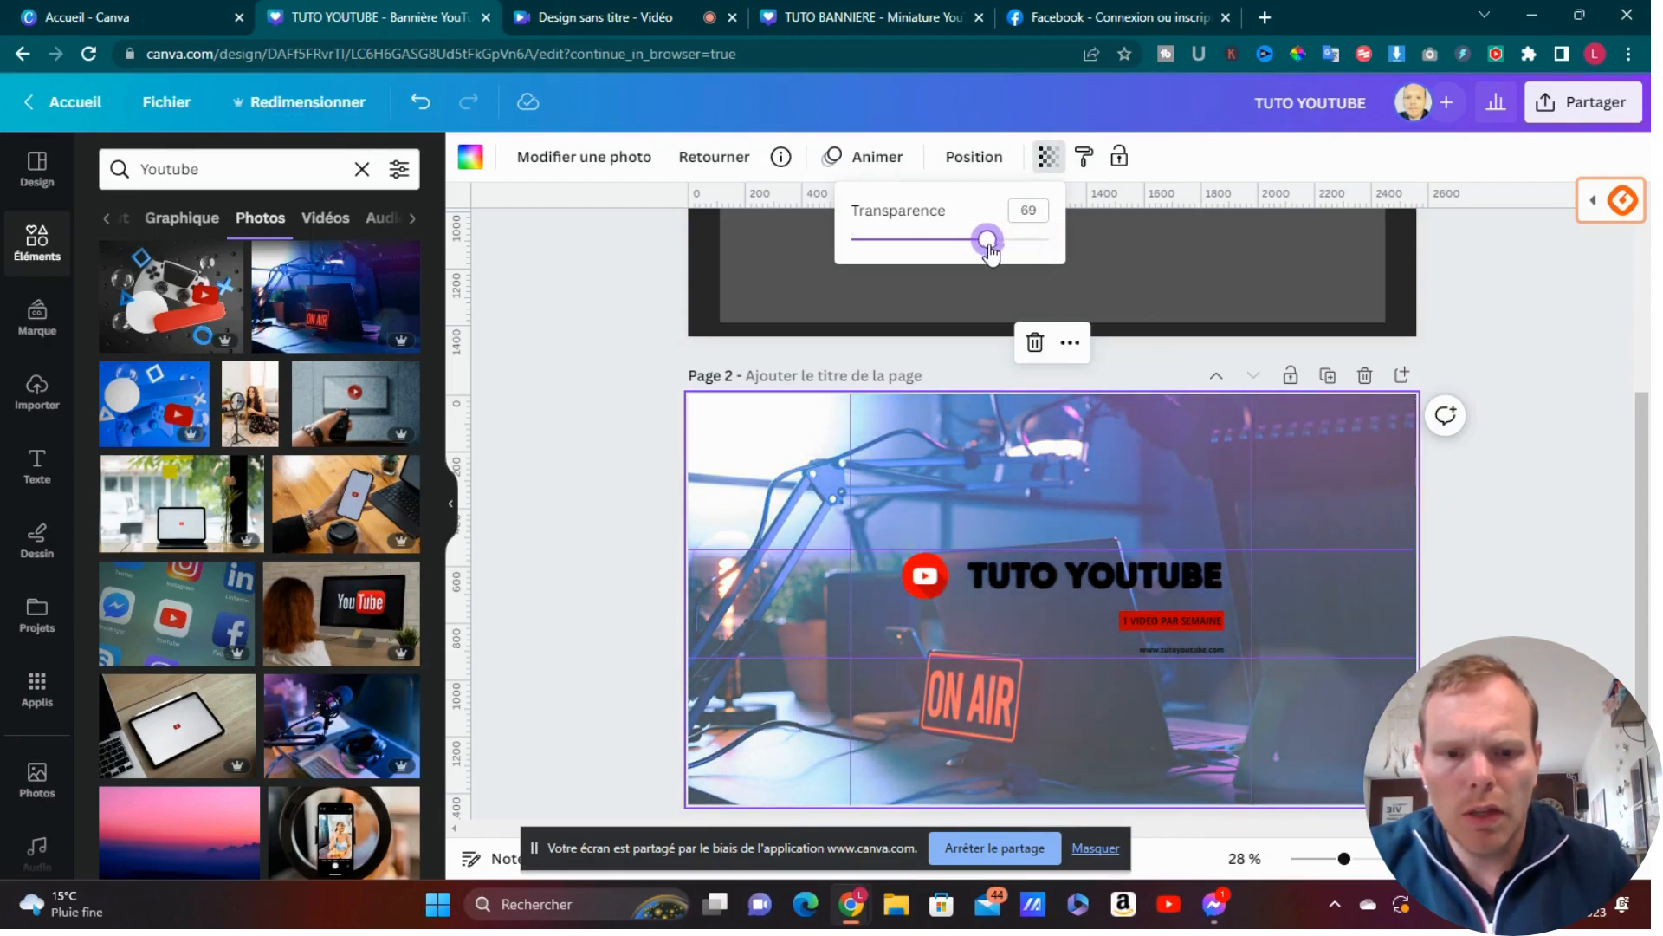
# Step: Change the text color of the "TUTO YOUTUBE" title to white
pyautogui.click(1174, 582)
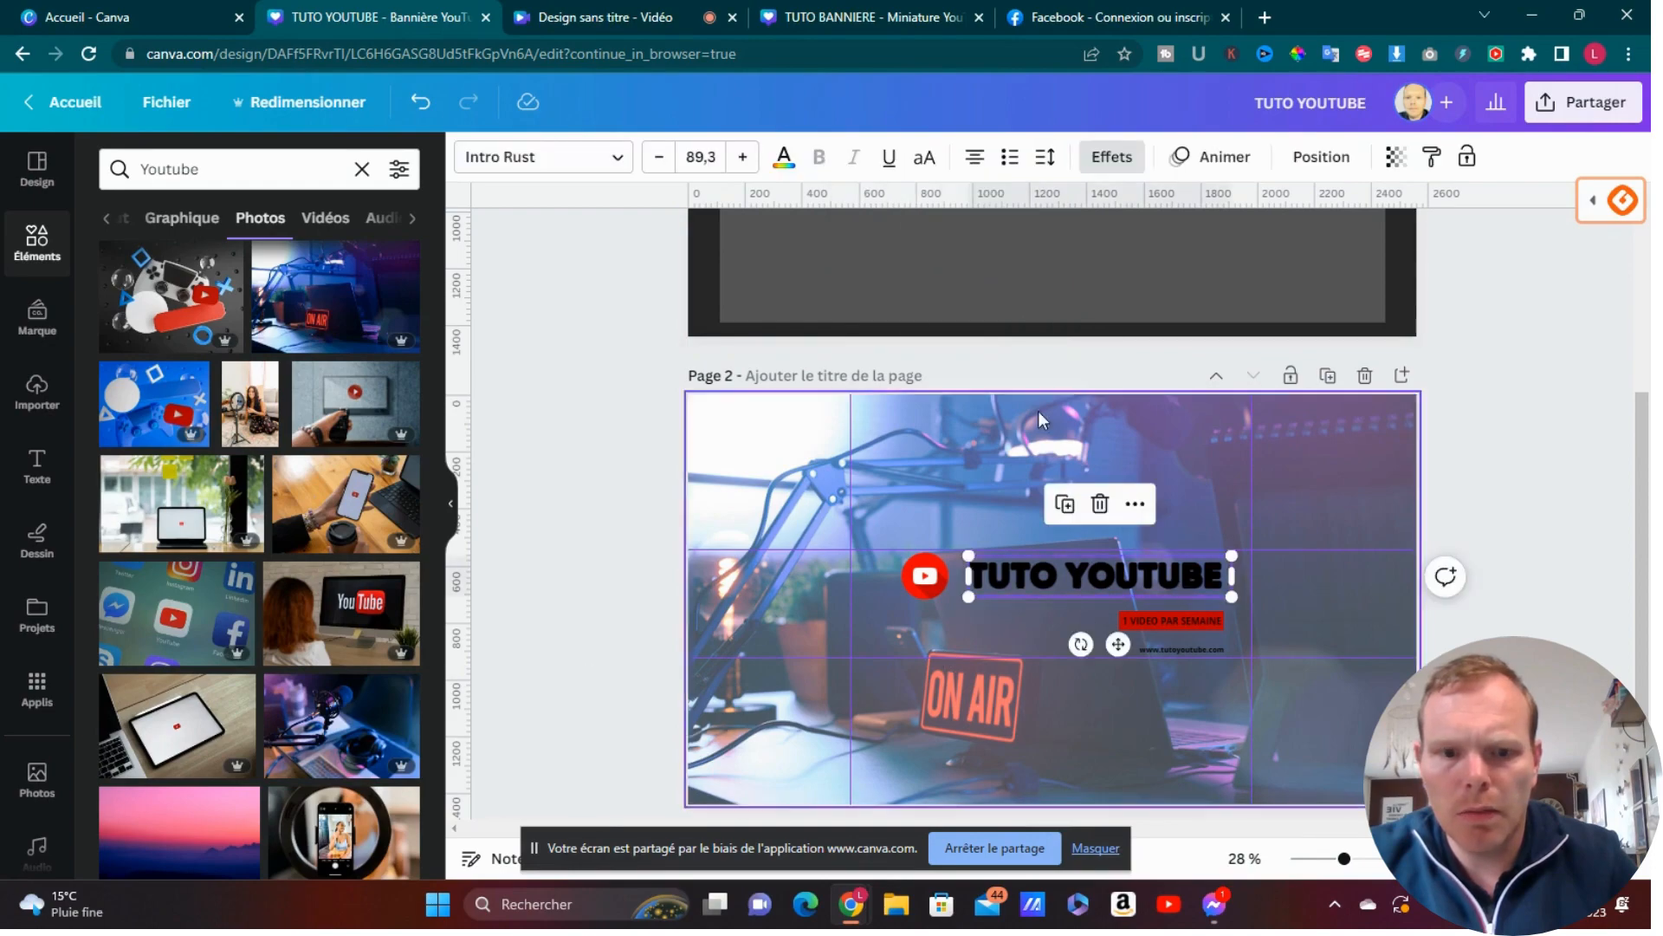
pyautogui.click(784, 157)
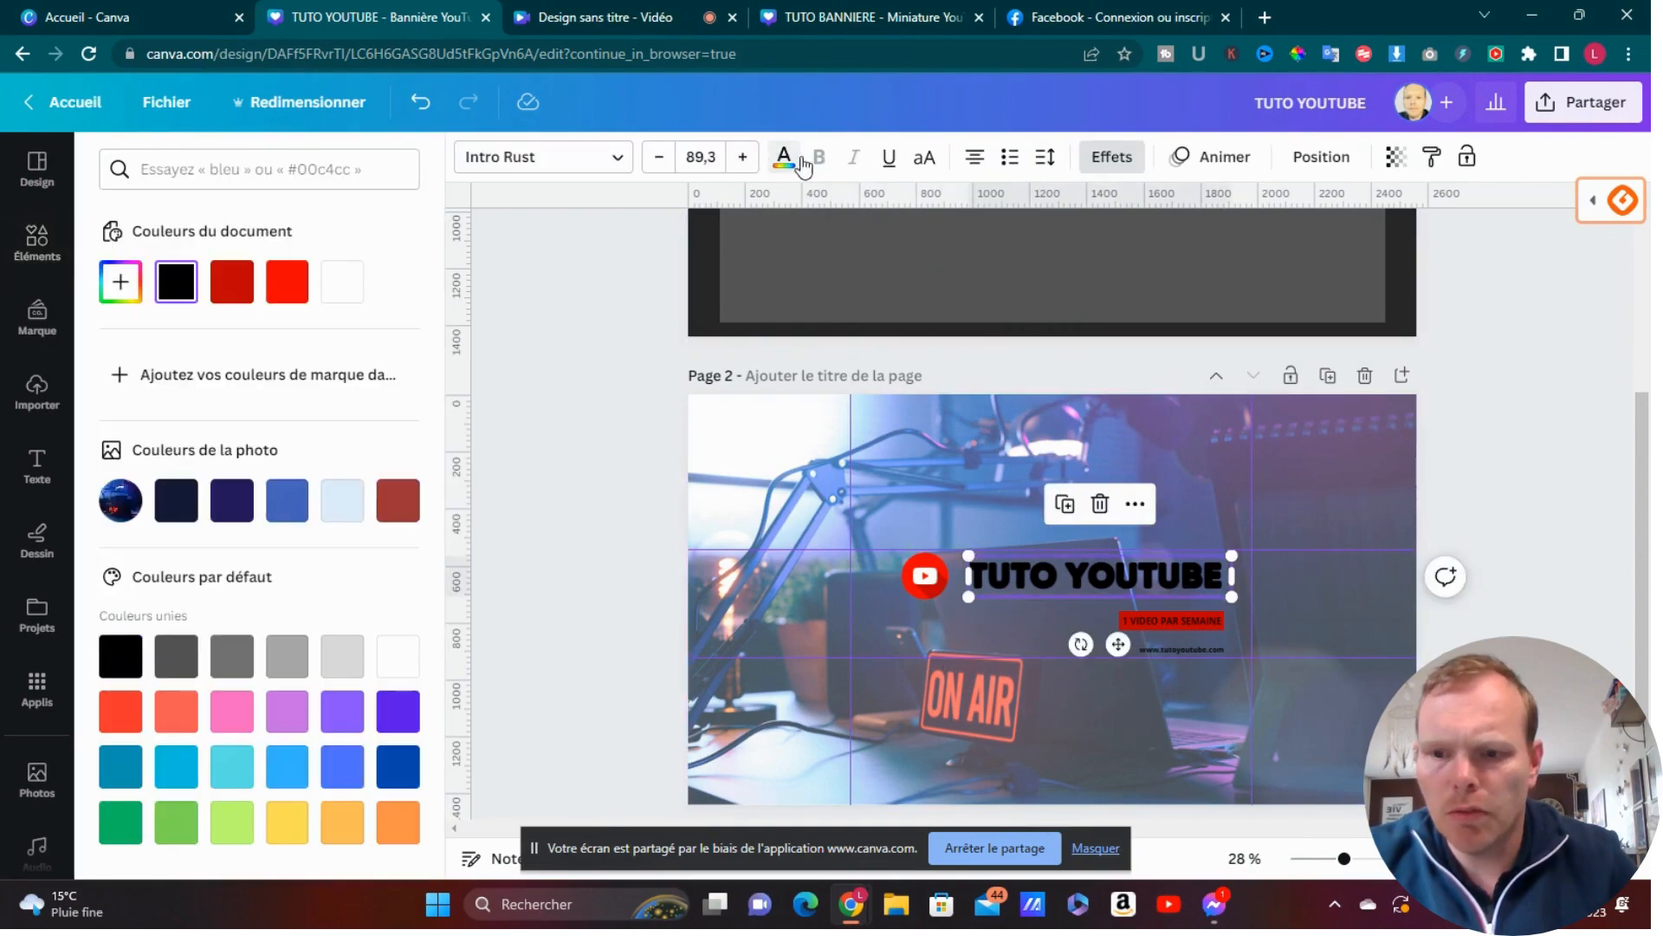
pyautogui.click(382, 648)
pyautogui.click(1283, 487)
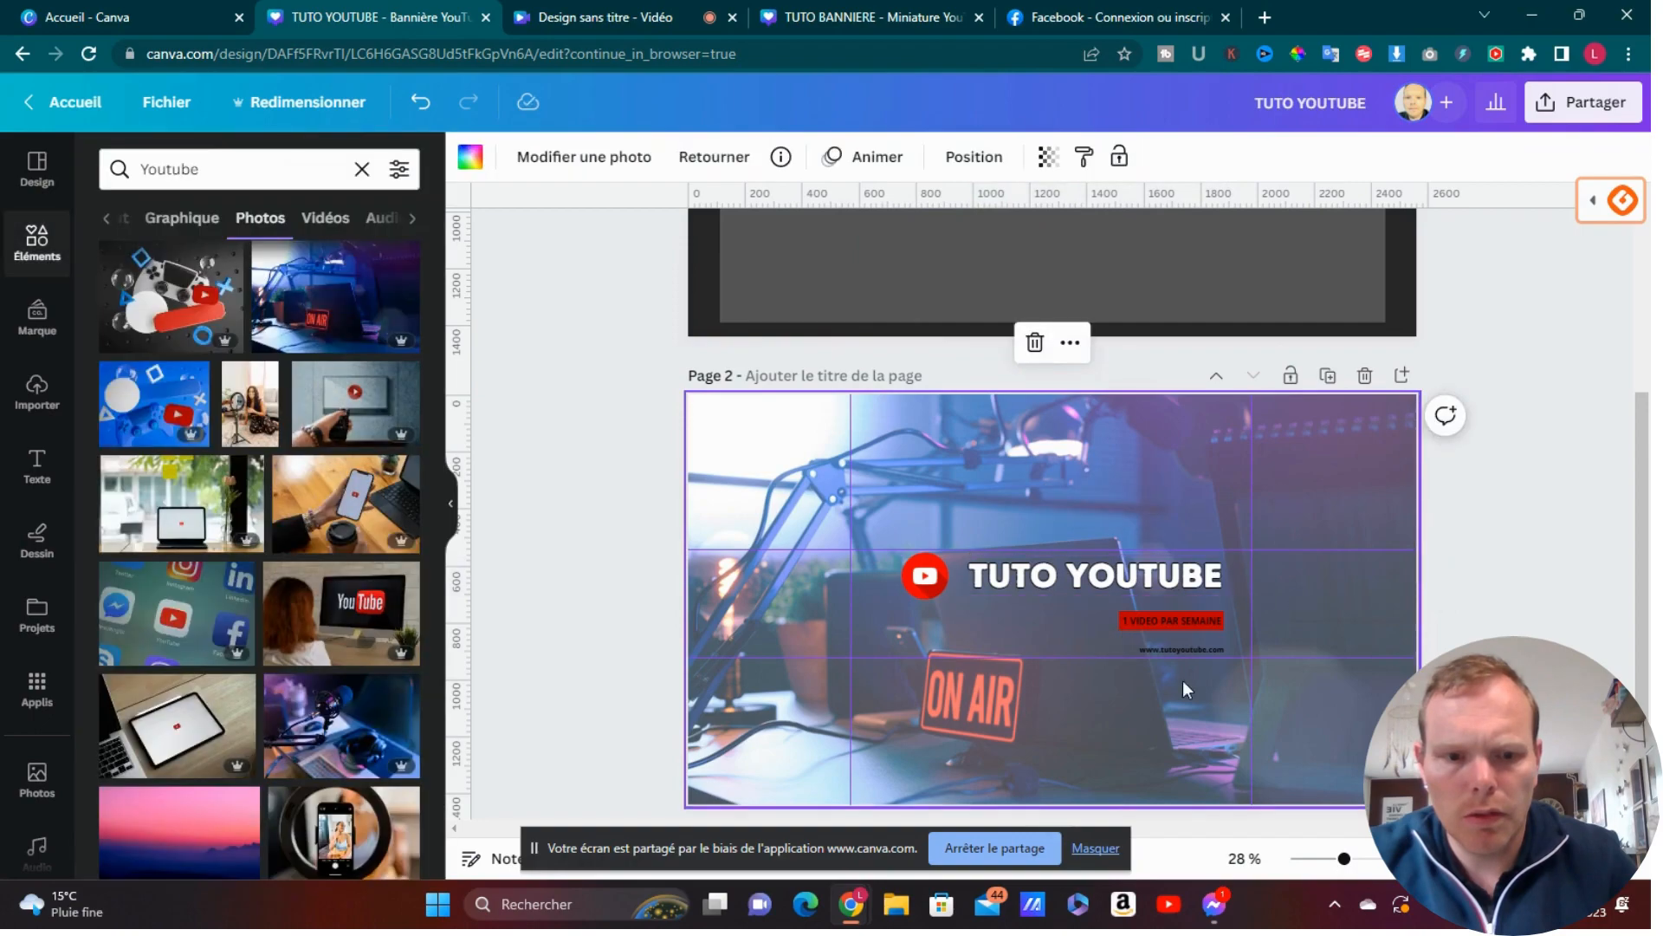
pyautogui.click(1161, 620)
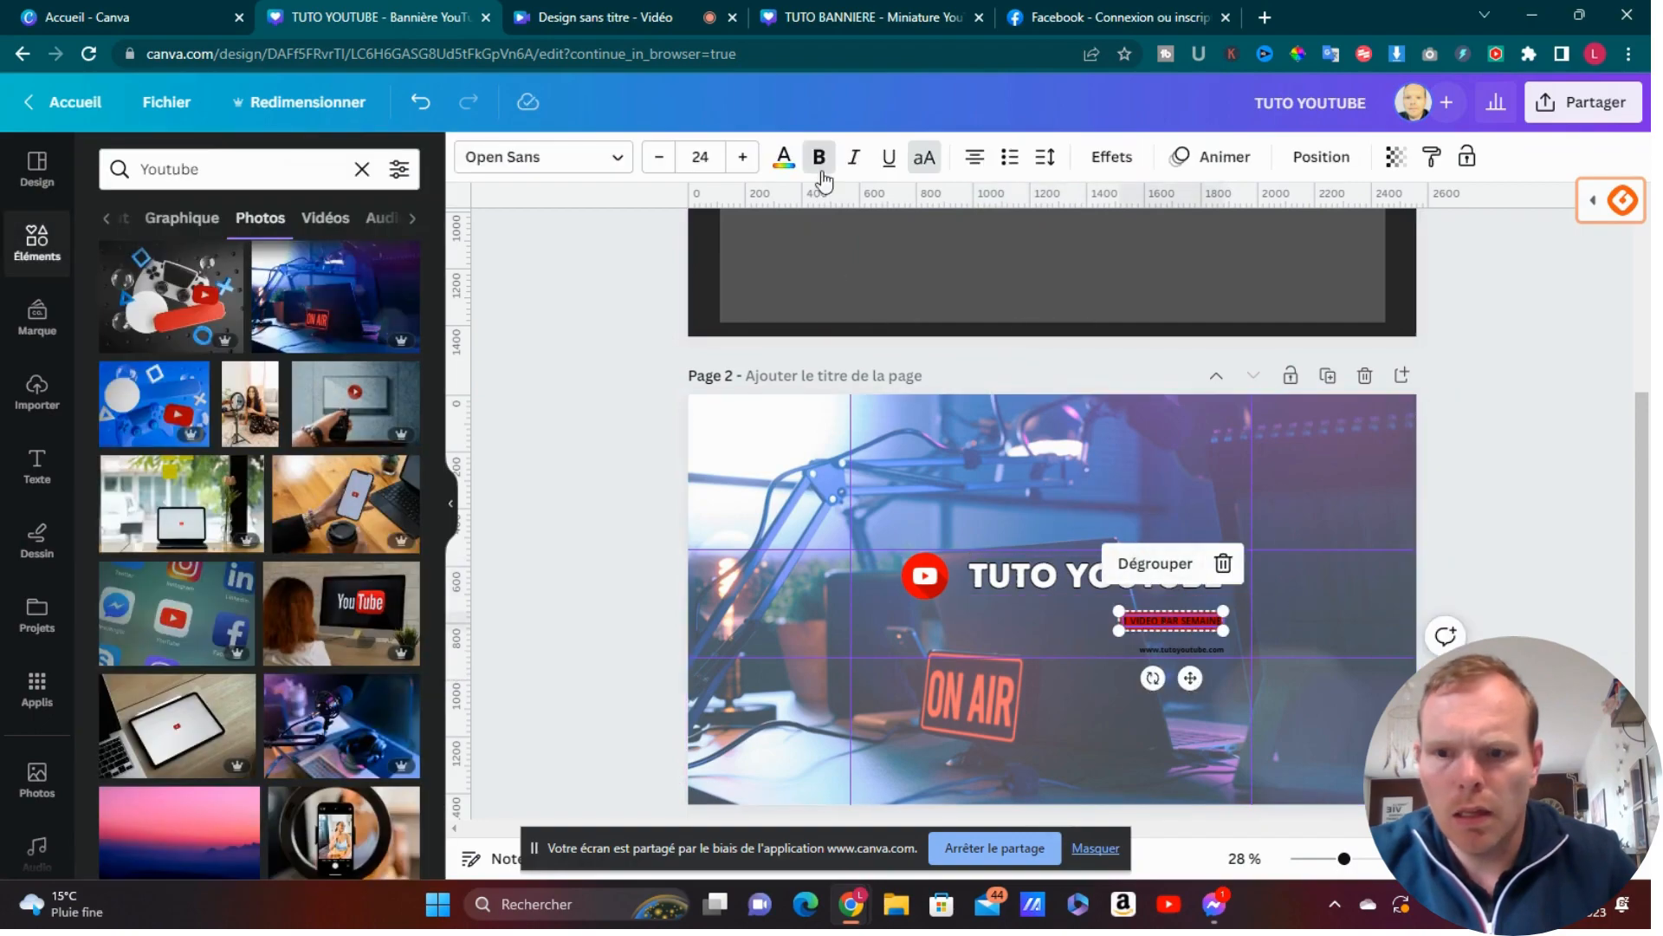
pyautogui.click(784, 159)
pyautogui.click(398, 664)
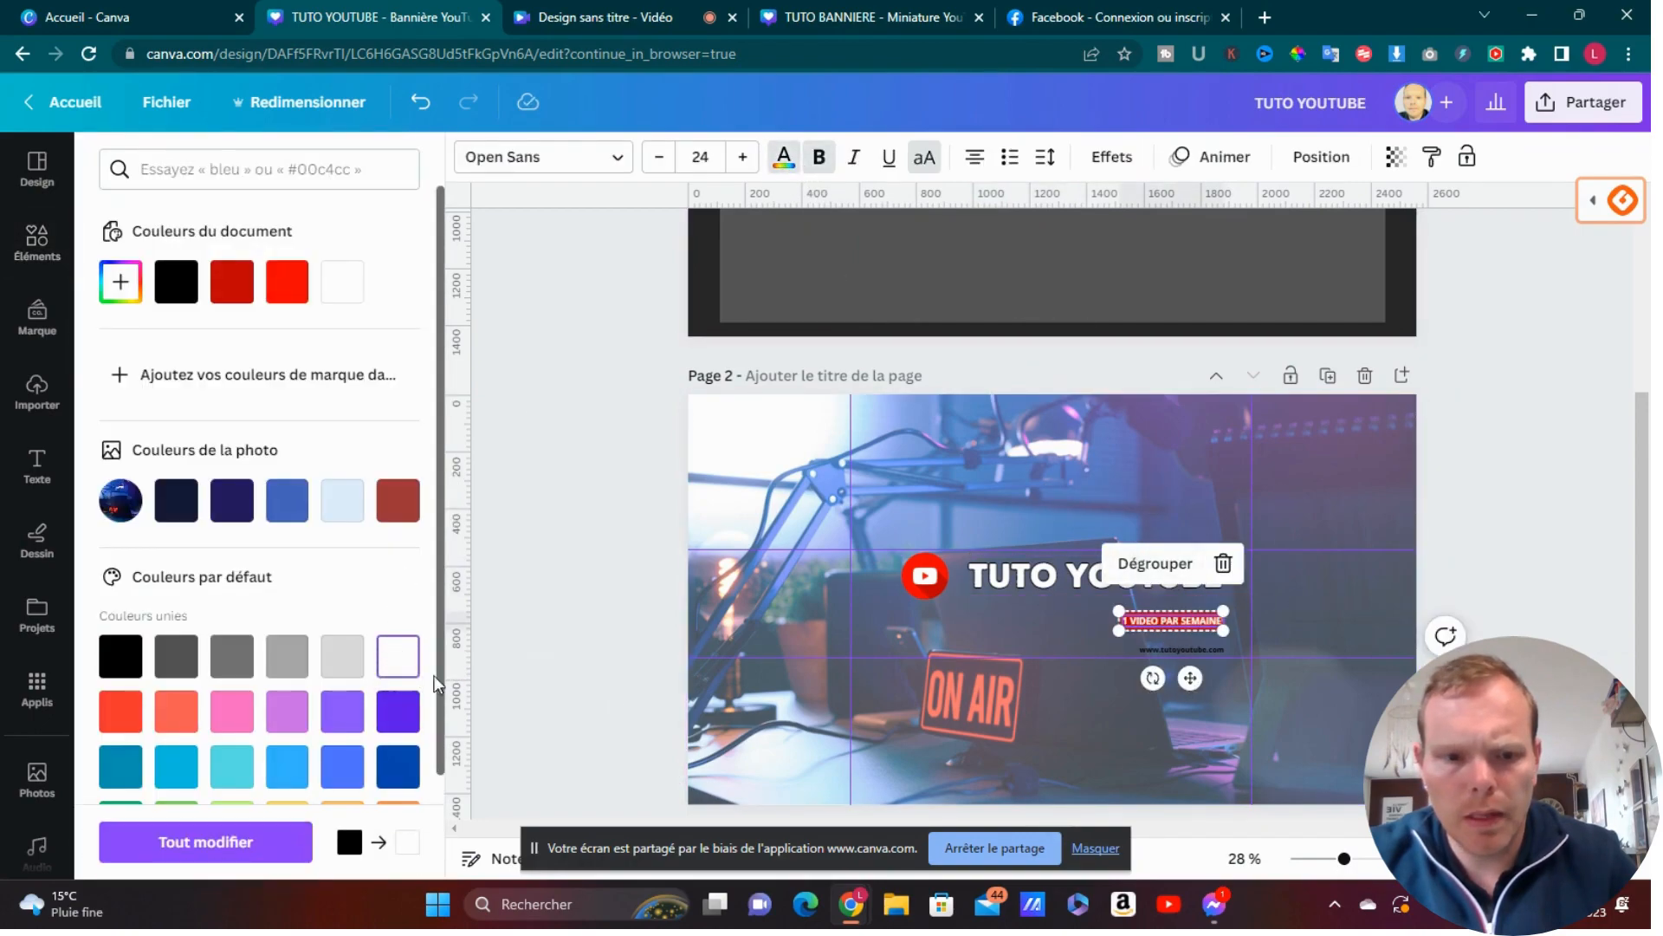
pyautogui.click(1159, 650)
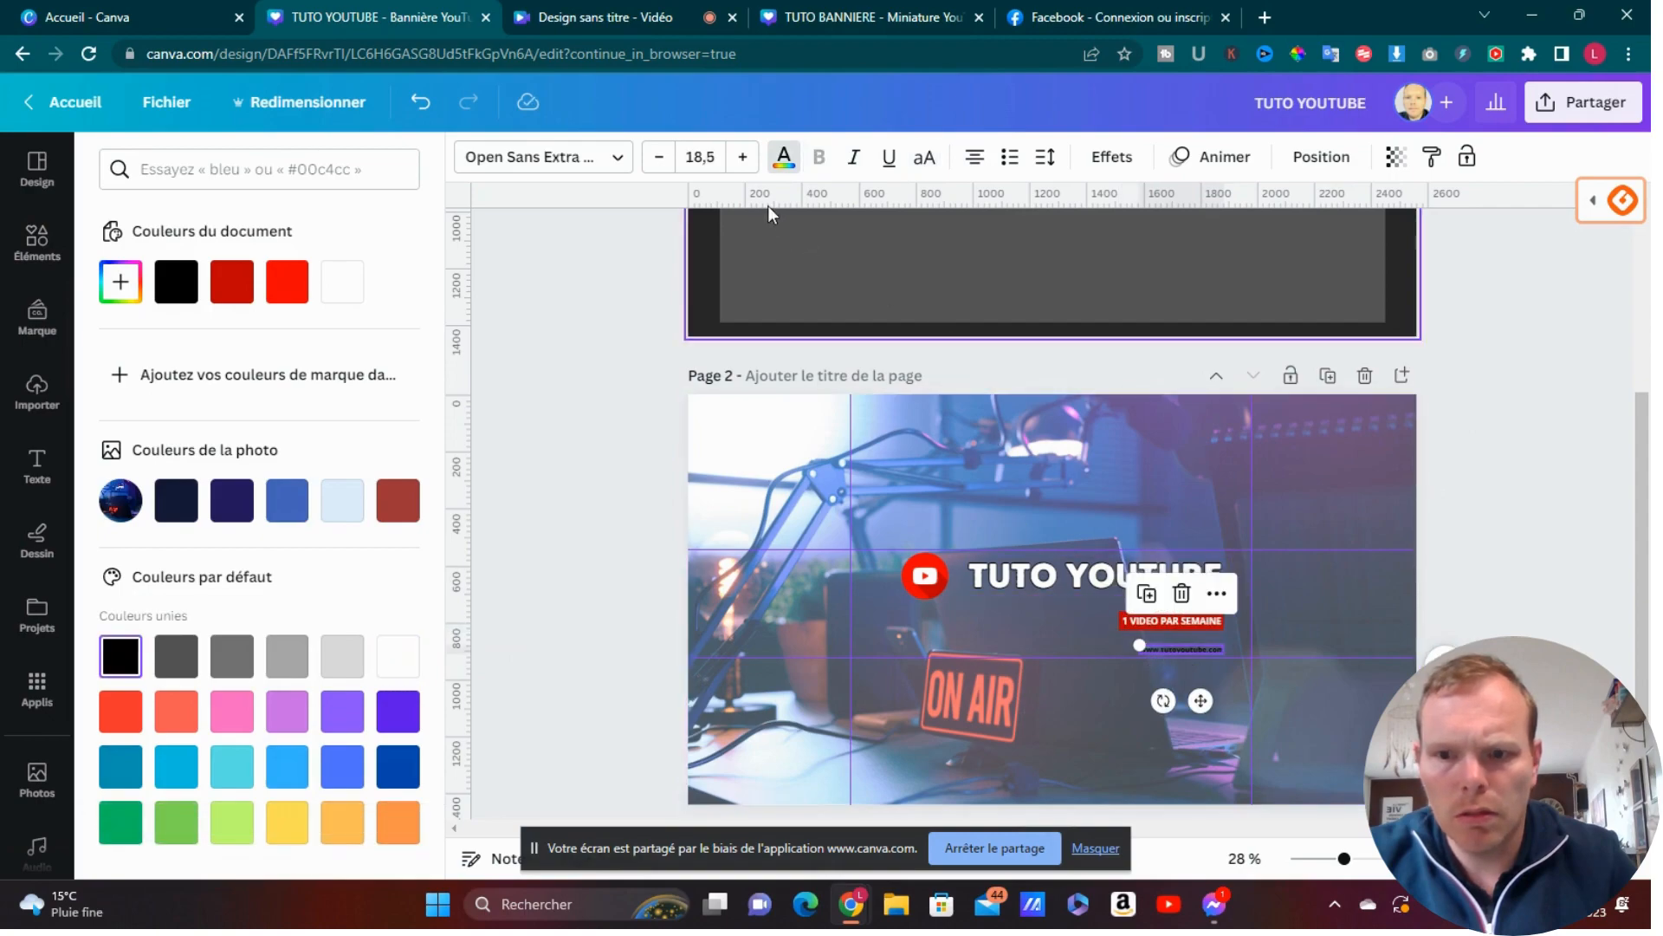
pyautogui.click(394, 675)
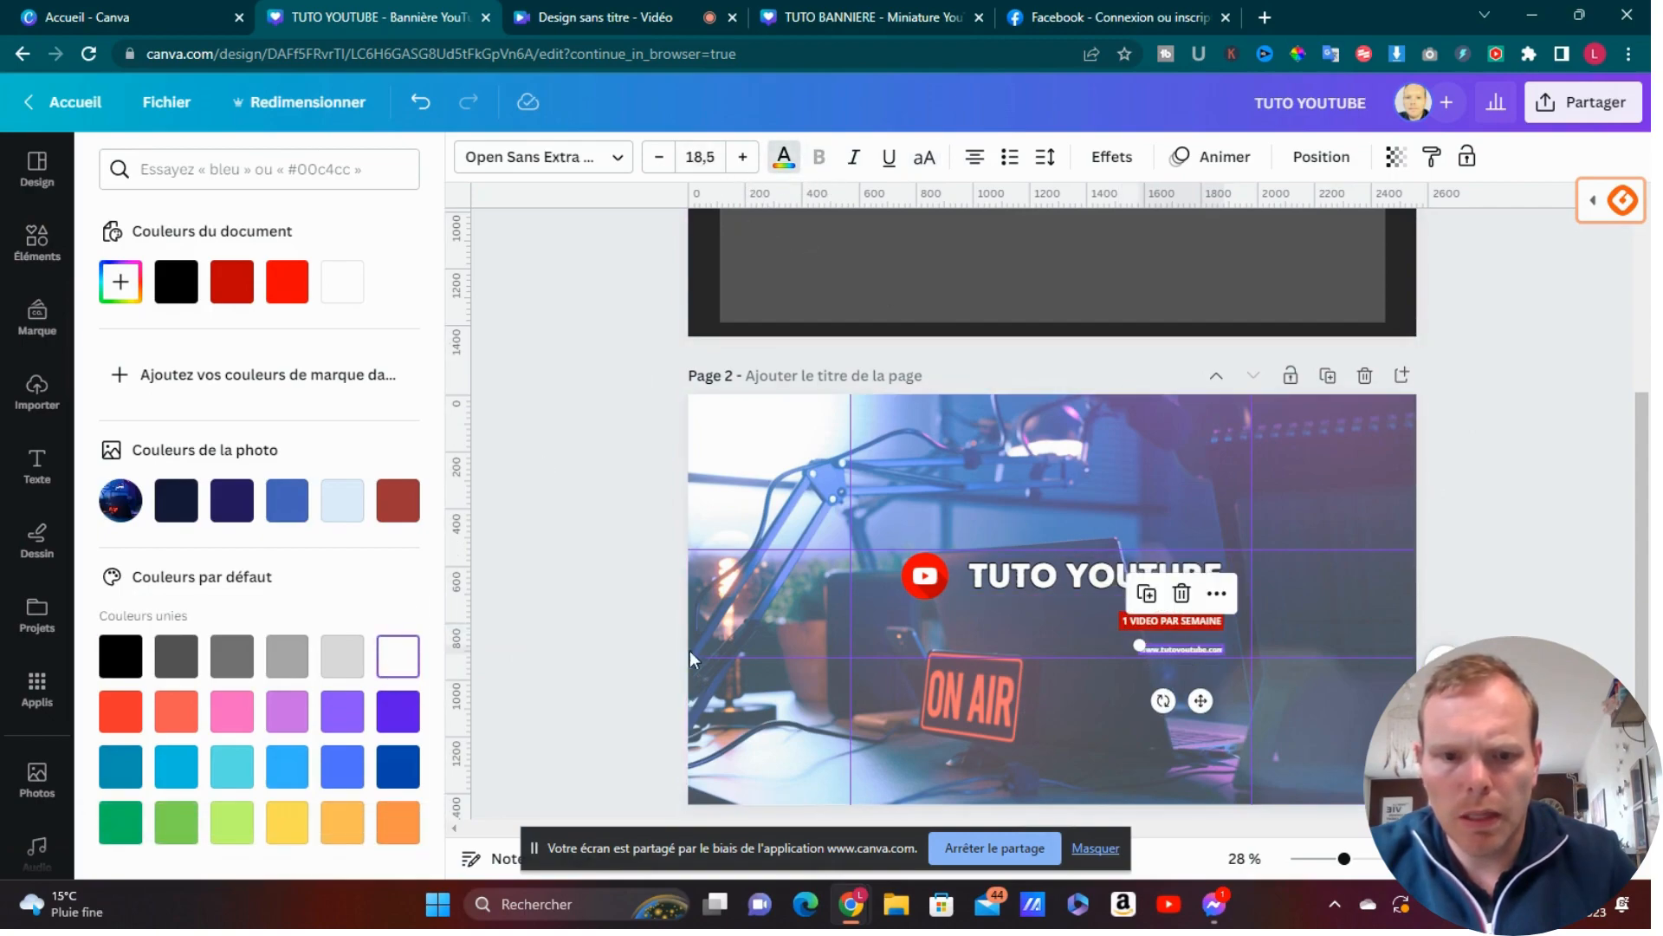
pyautogui.click(561, 528)
pyautogui.click(1136, 710)
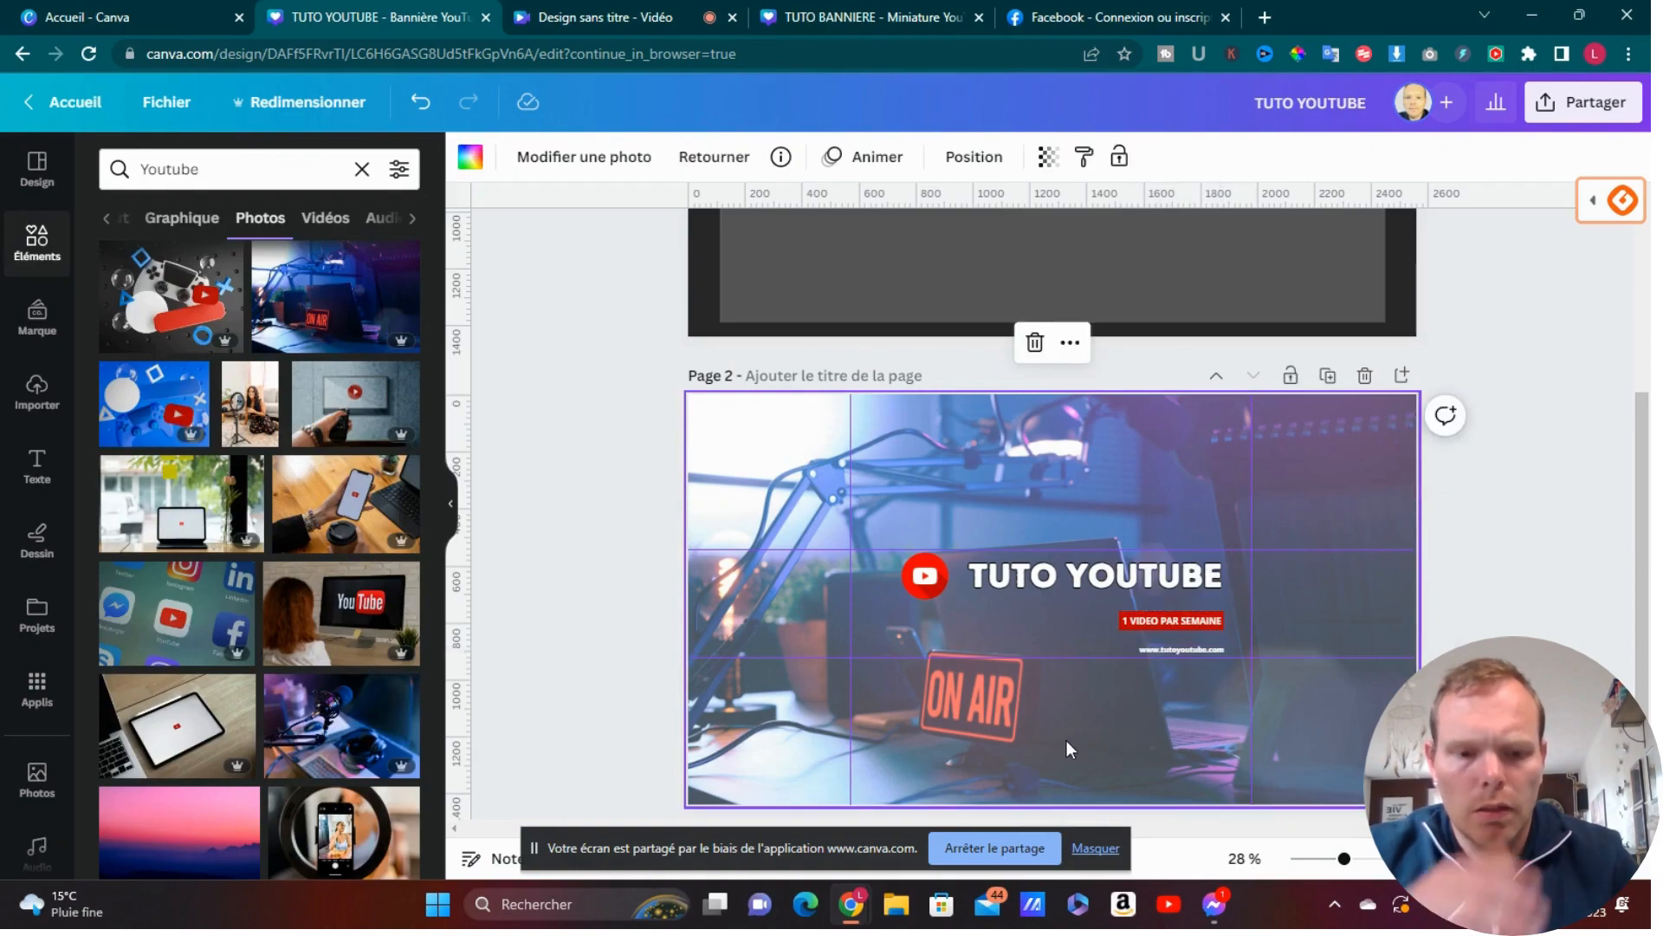
# Step: Zoom in on the banner to 42 % and look through the recently used elements
pyautogui.moveTo(1342, 858); pyautogui.dragTo(1367, 858)
pyautogui.scroll(-2, 1350, 494)
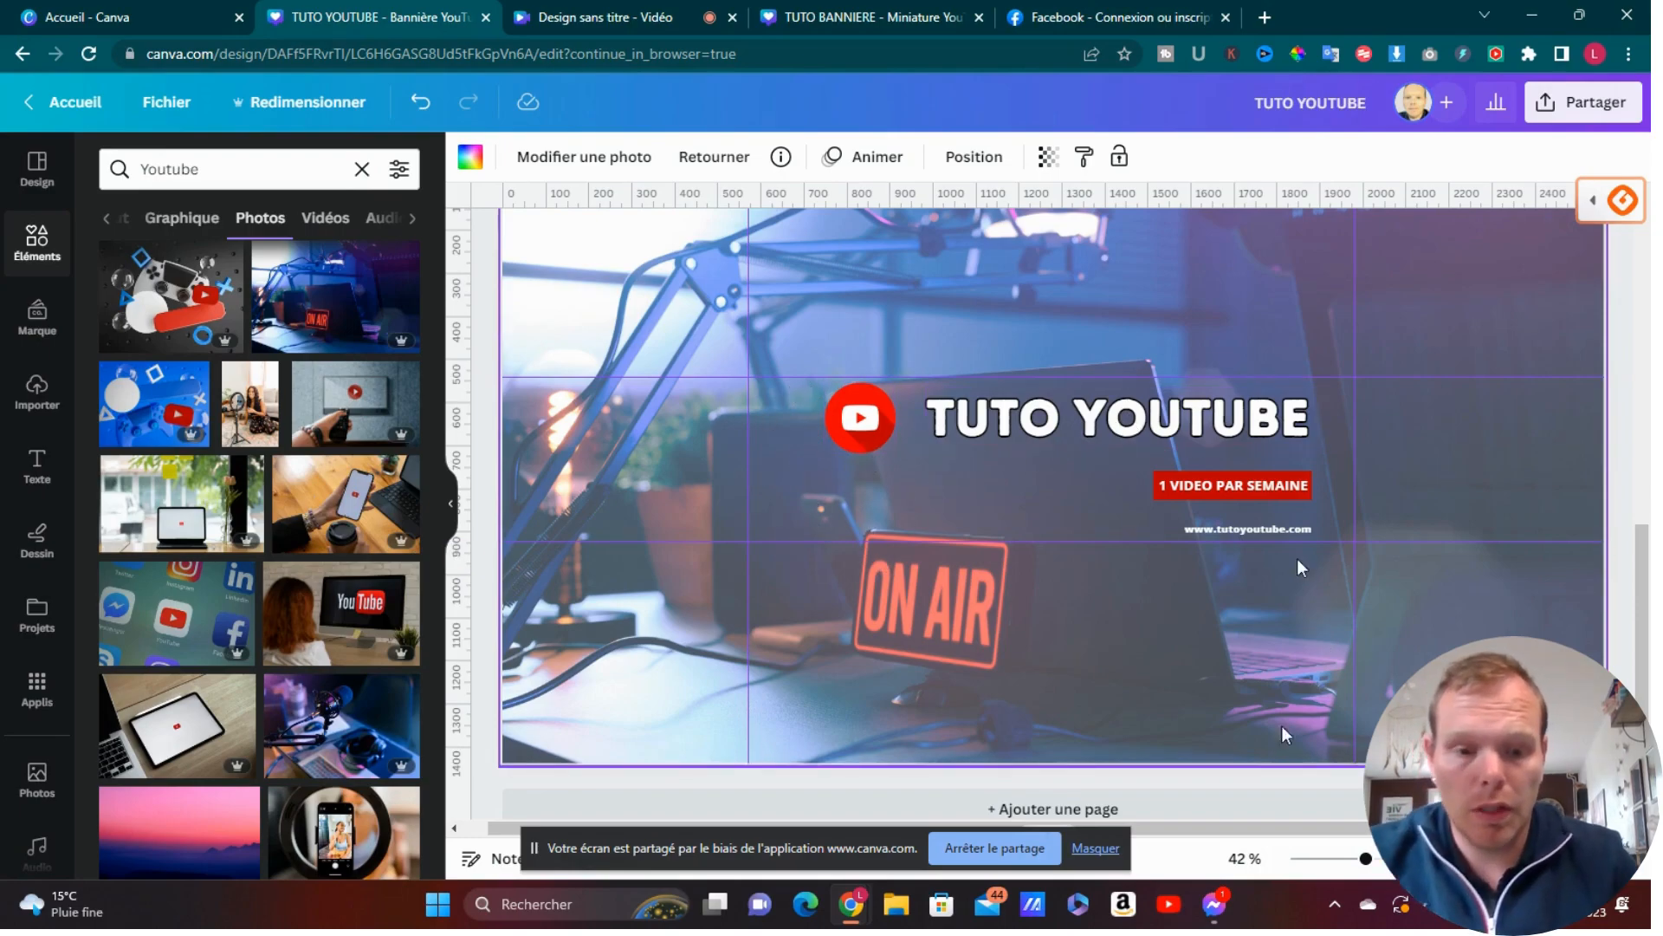
pyautogui.moveTo(1199, 828); pyautogui.dragTo(1227, 829)
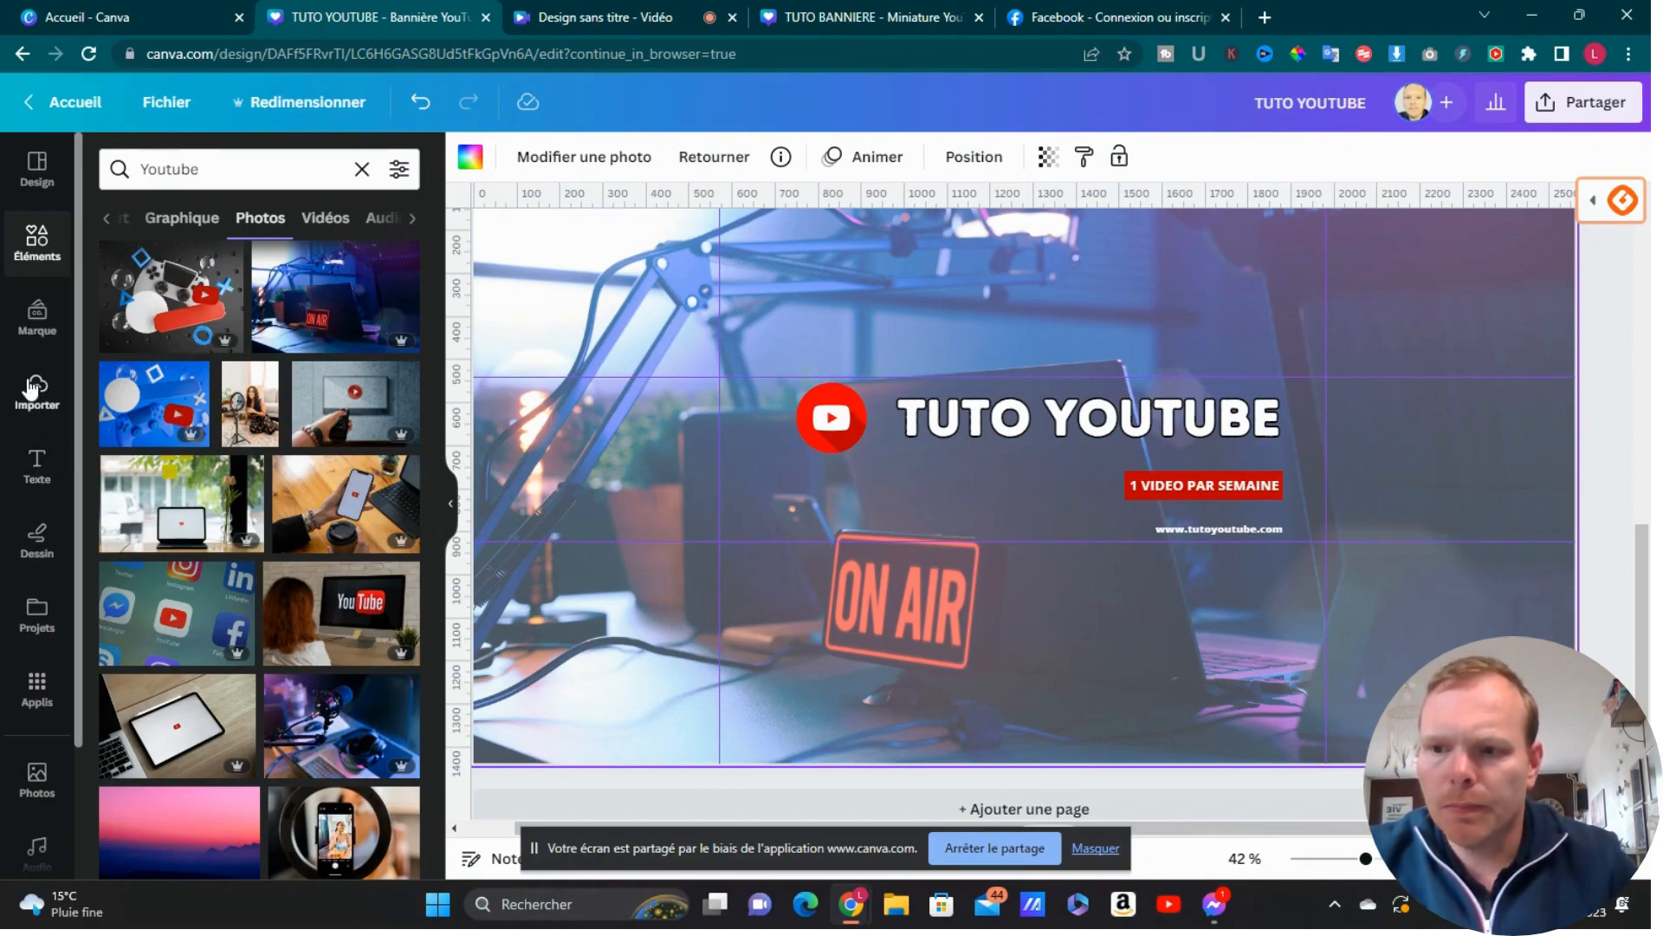
pyautogui.click(37, 251)
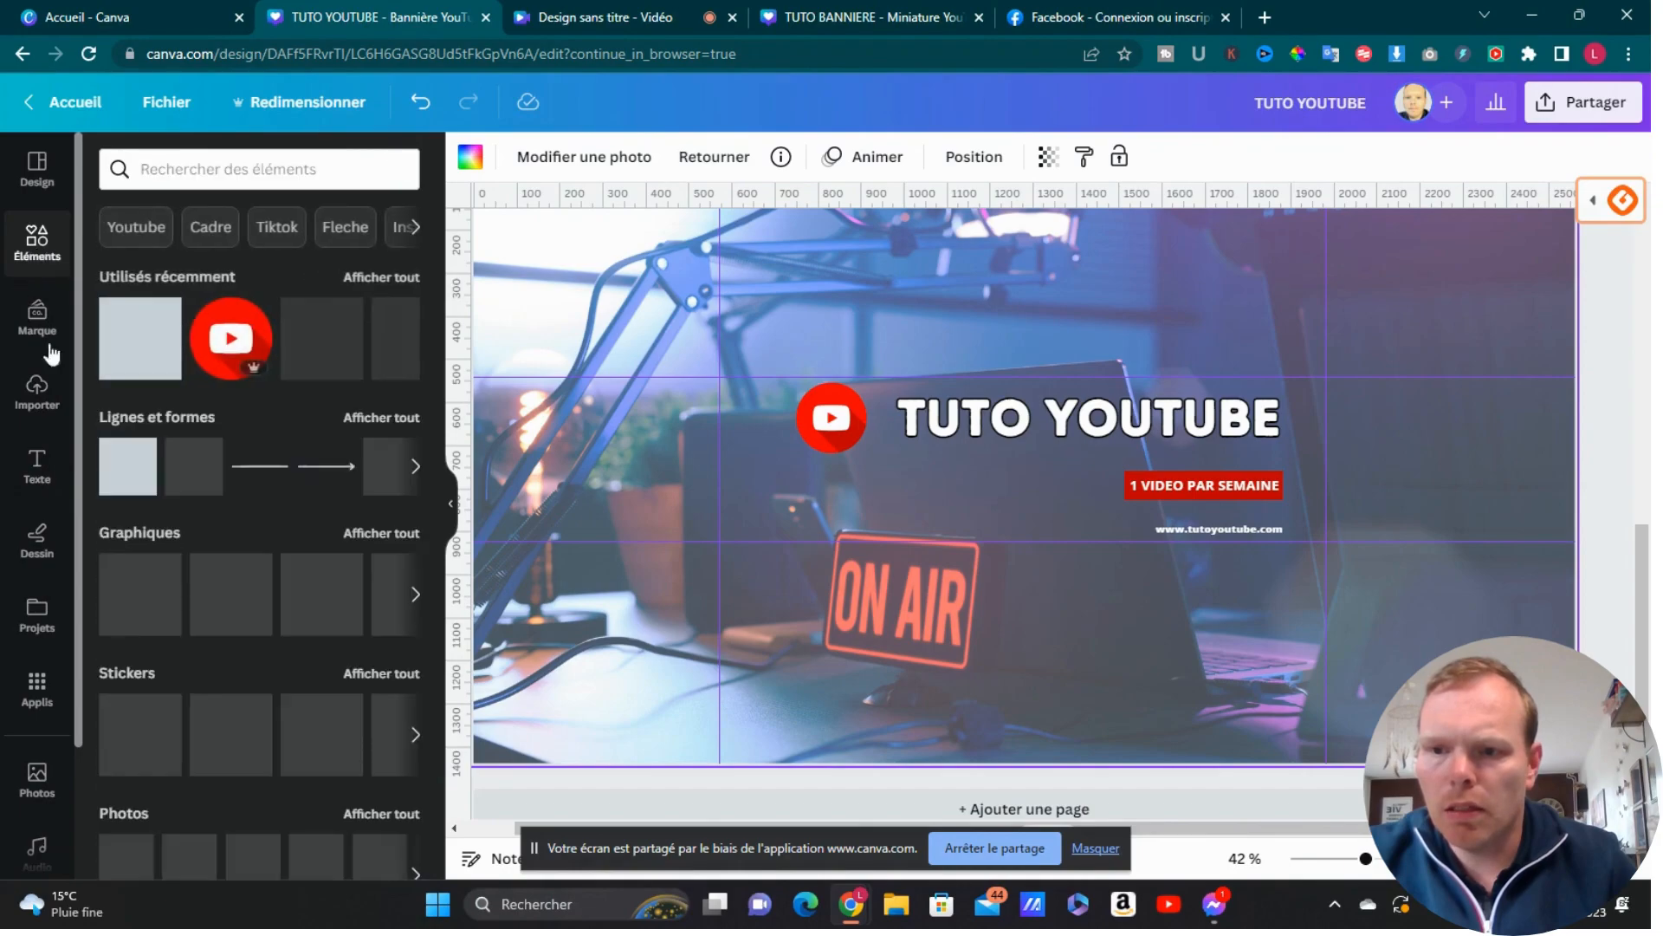
pyautogui.click(365, 282)
pyautogui.scroll(-5, 251, 606)
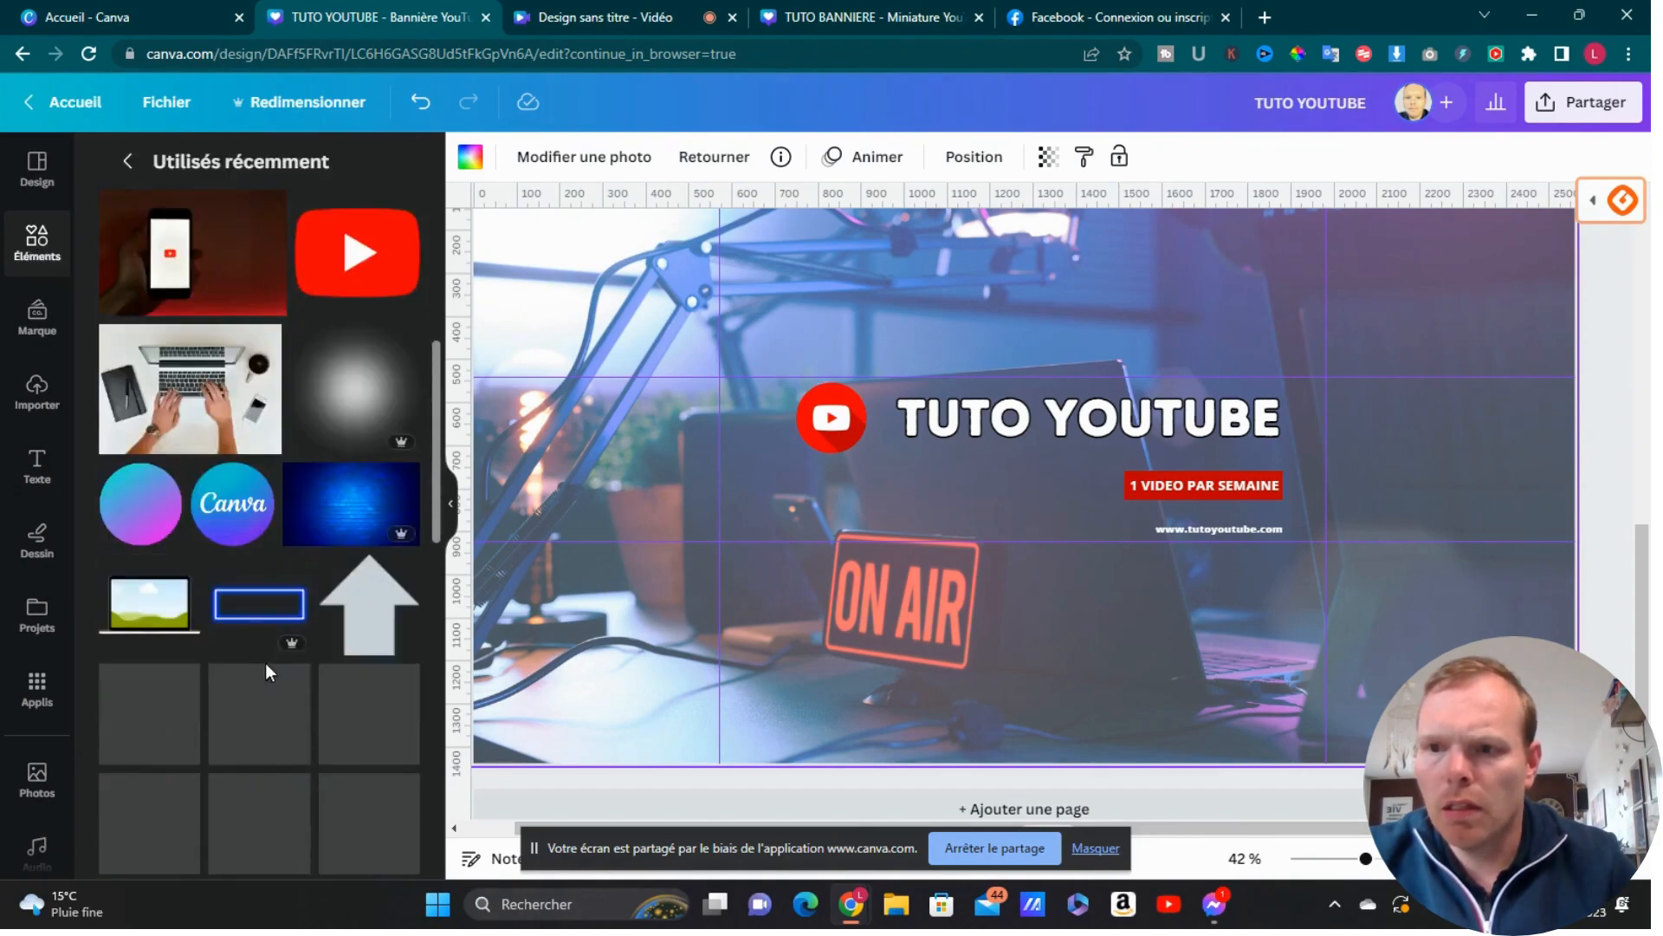
pyautogui.scroll(5, 174, 390)
pyautogui.click(128, 161)
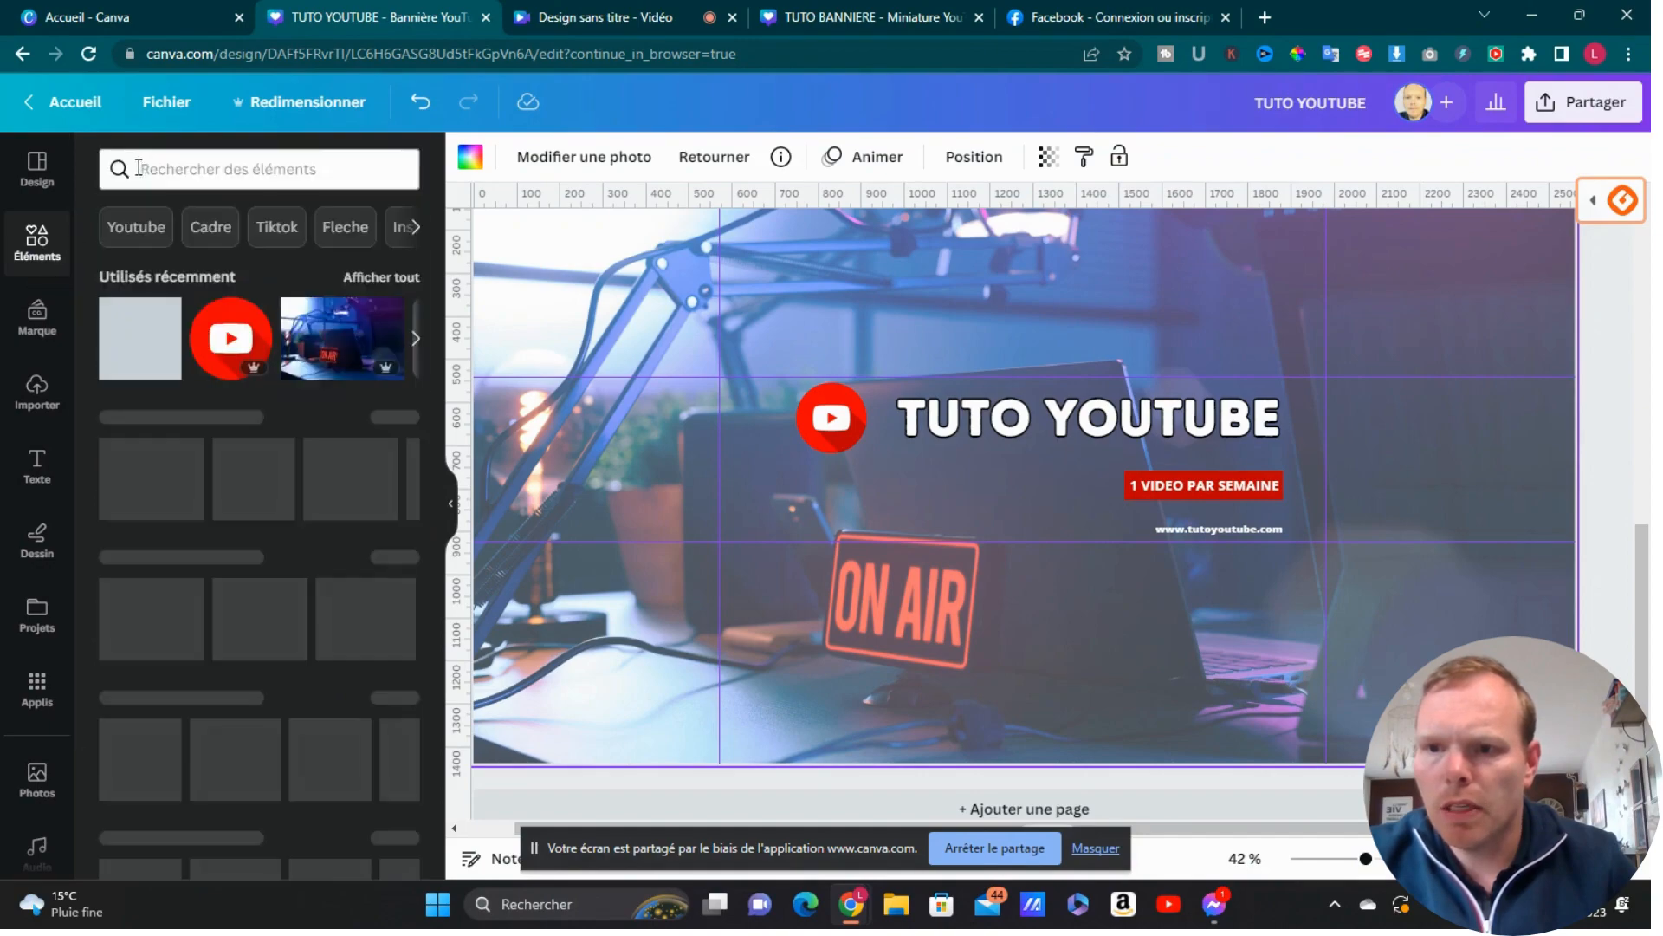
# Step: Search the elements library for "s abonner" and show all matching graphics
pyautogui.click(221, 174)
pyautogui.write('s abon')
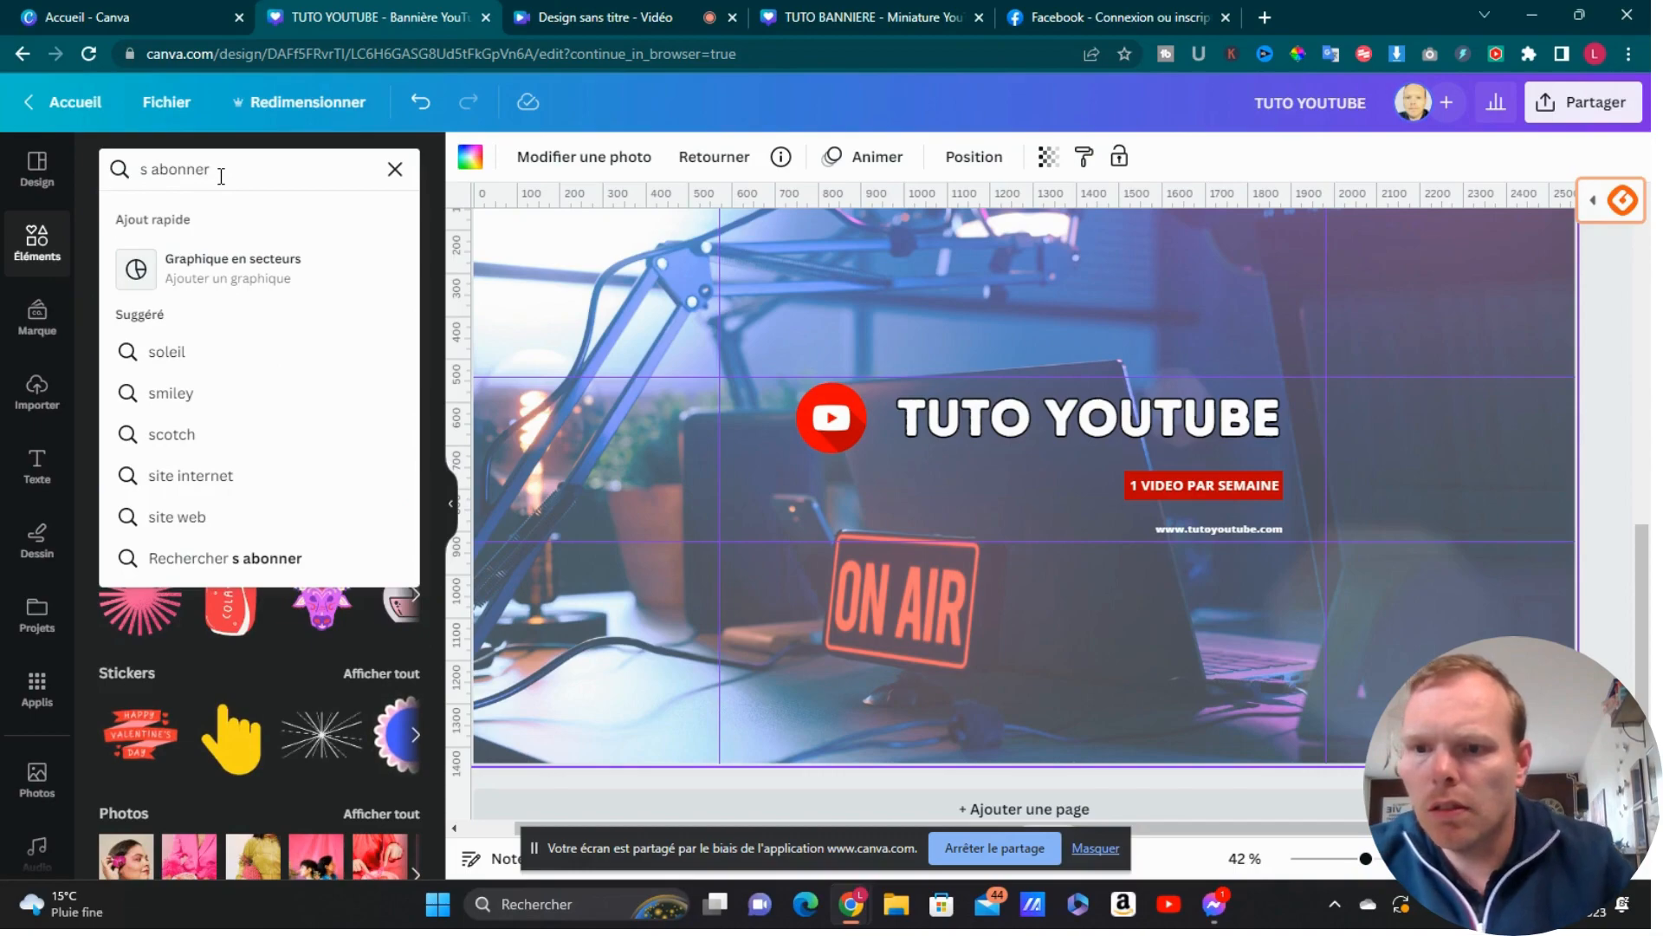
pyautogui.write('ner')
pyautogui.press('Return')
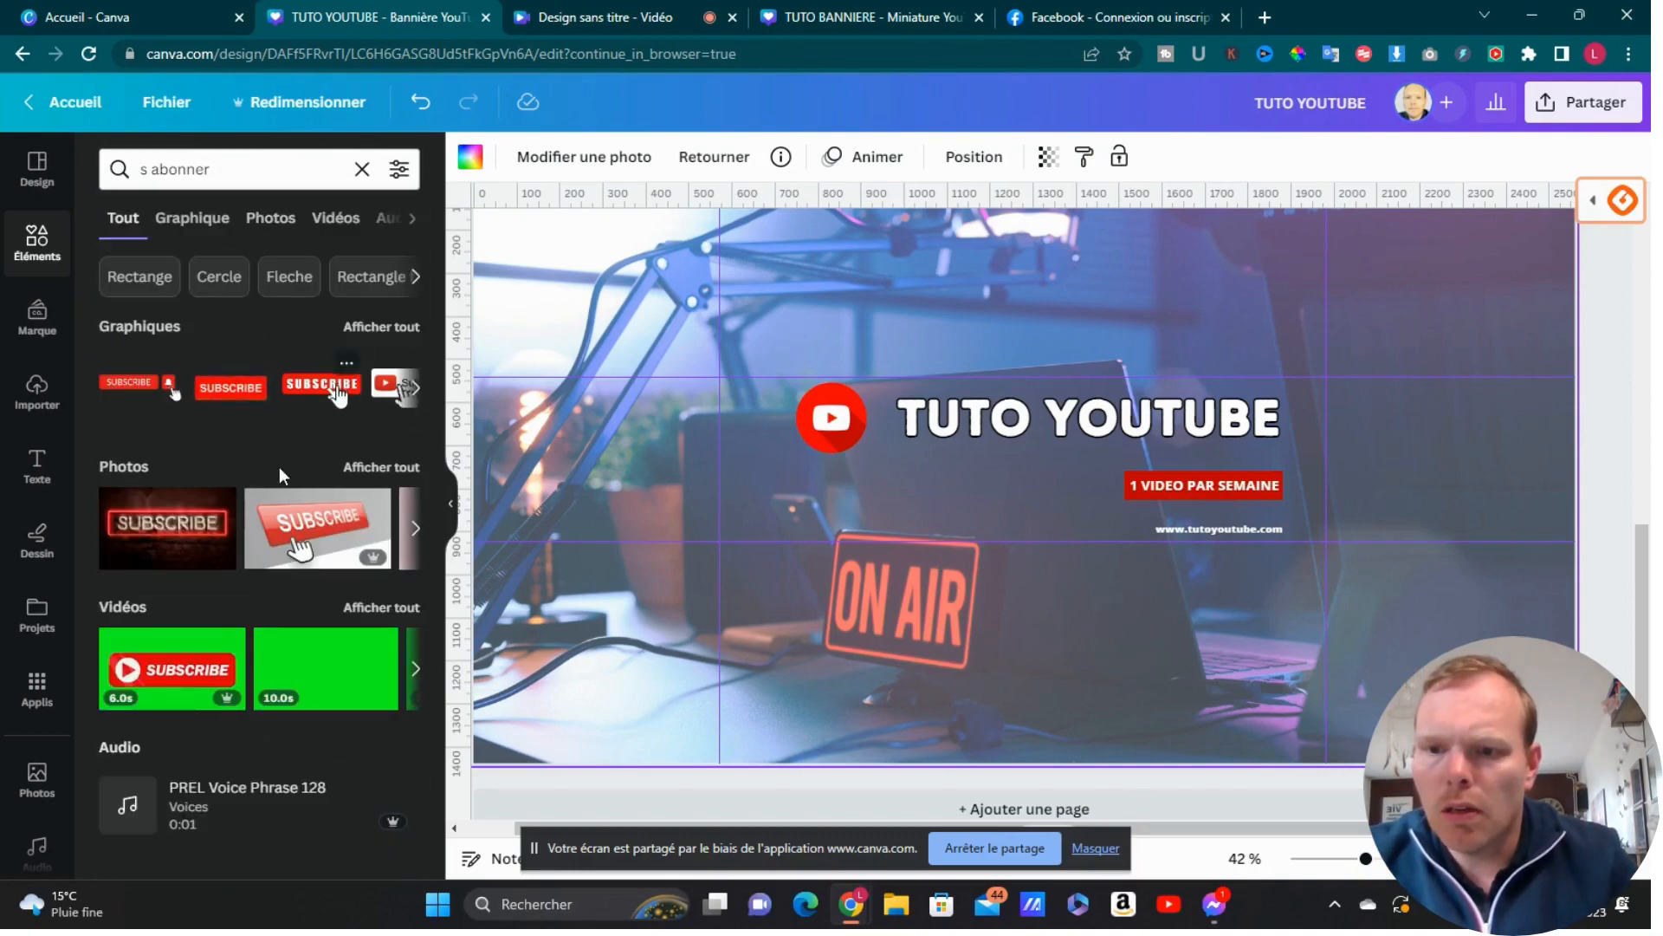
pyautogui.click(392, 340)
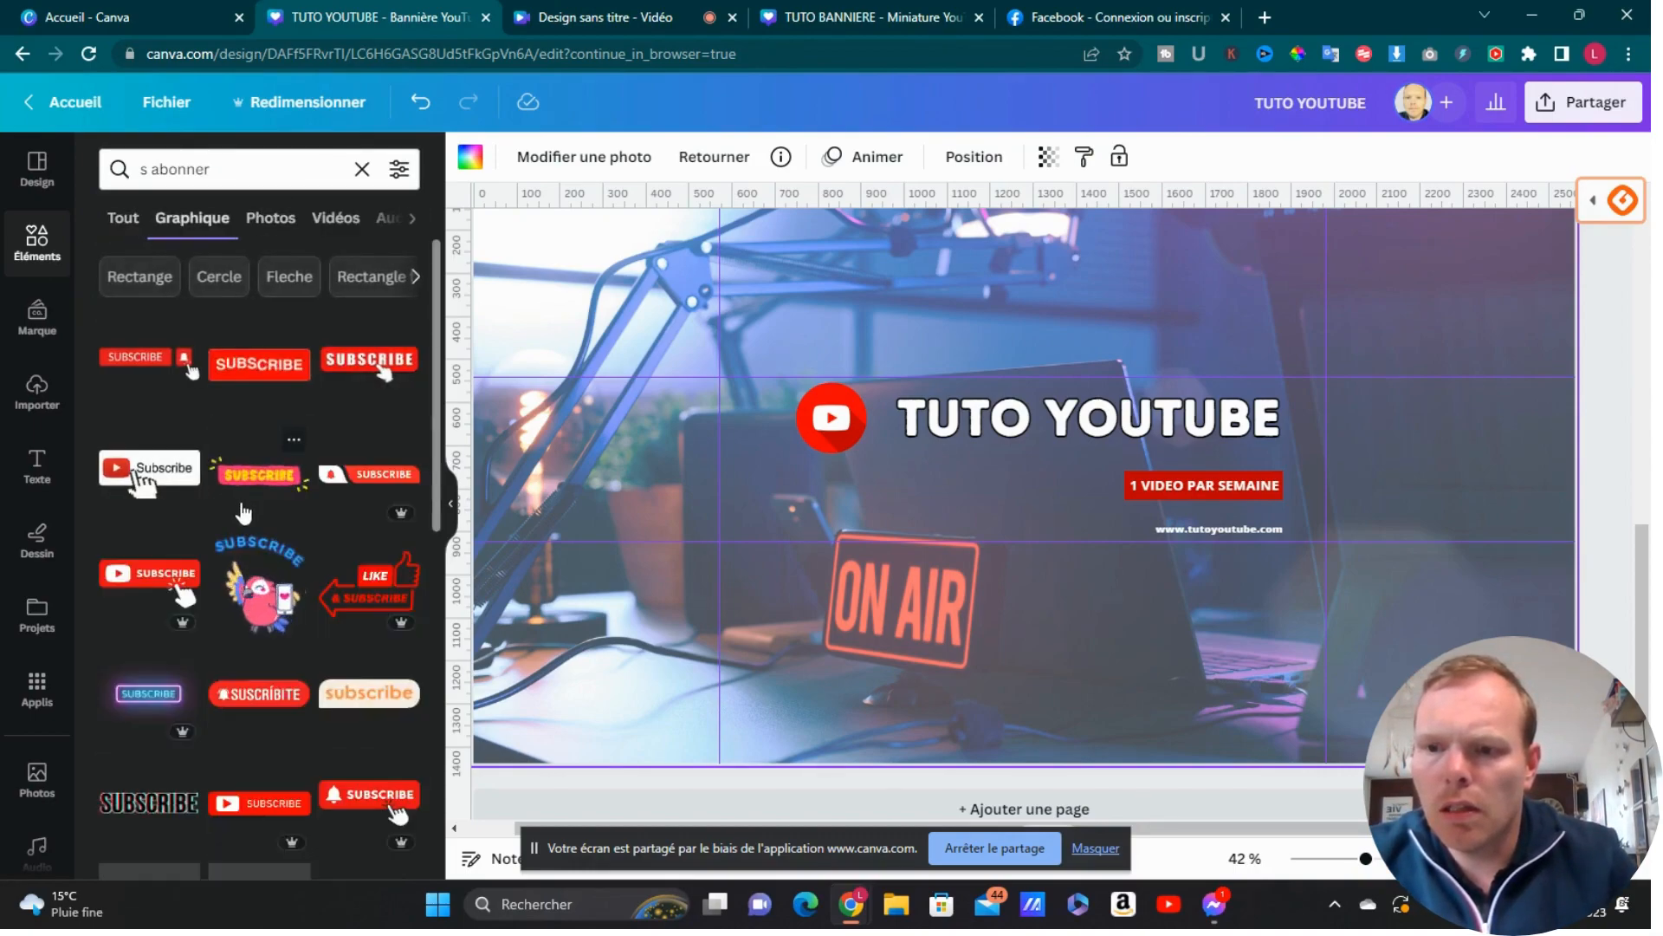
# Step: Insert the red SUBSCRIBE graphic with the YouTube icon and clicking hand, shrink it and place it near the banner's right edge
pyautogui.scroll(-2, 153, 406)
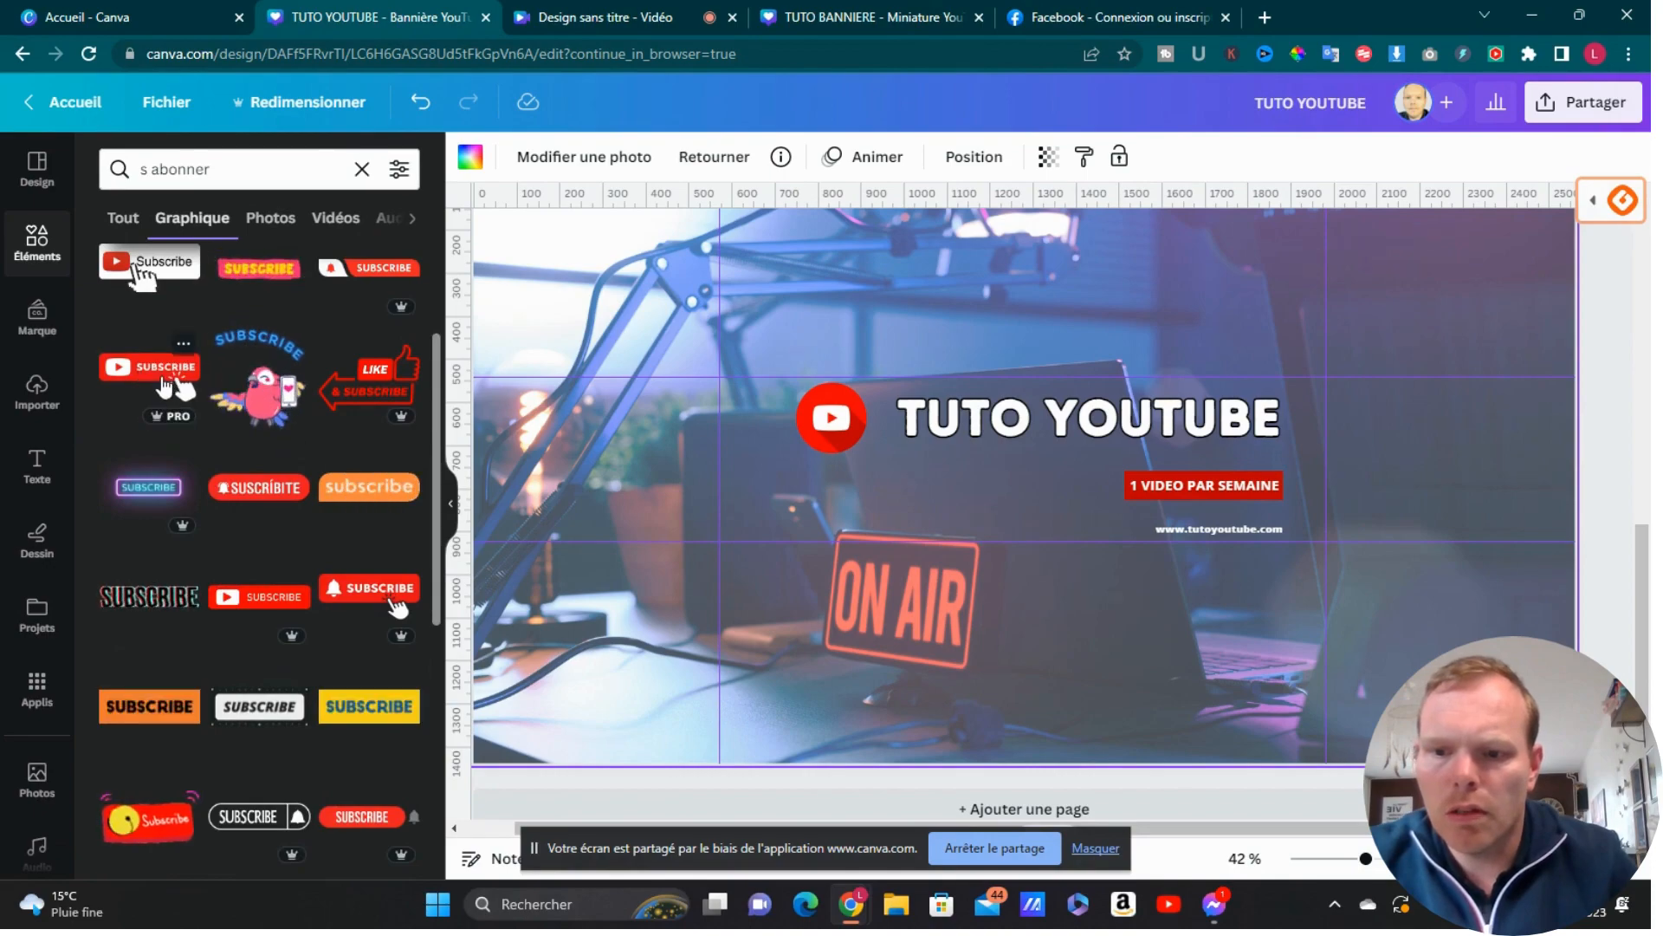
pyautogui.scroll(-5, 368, 594)
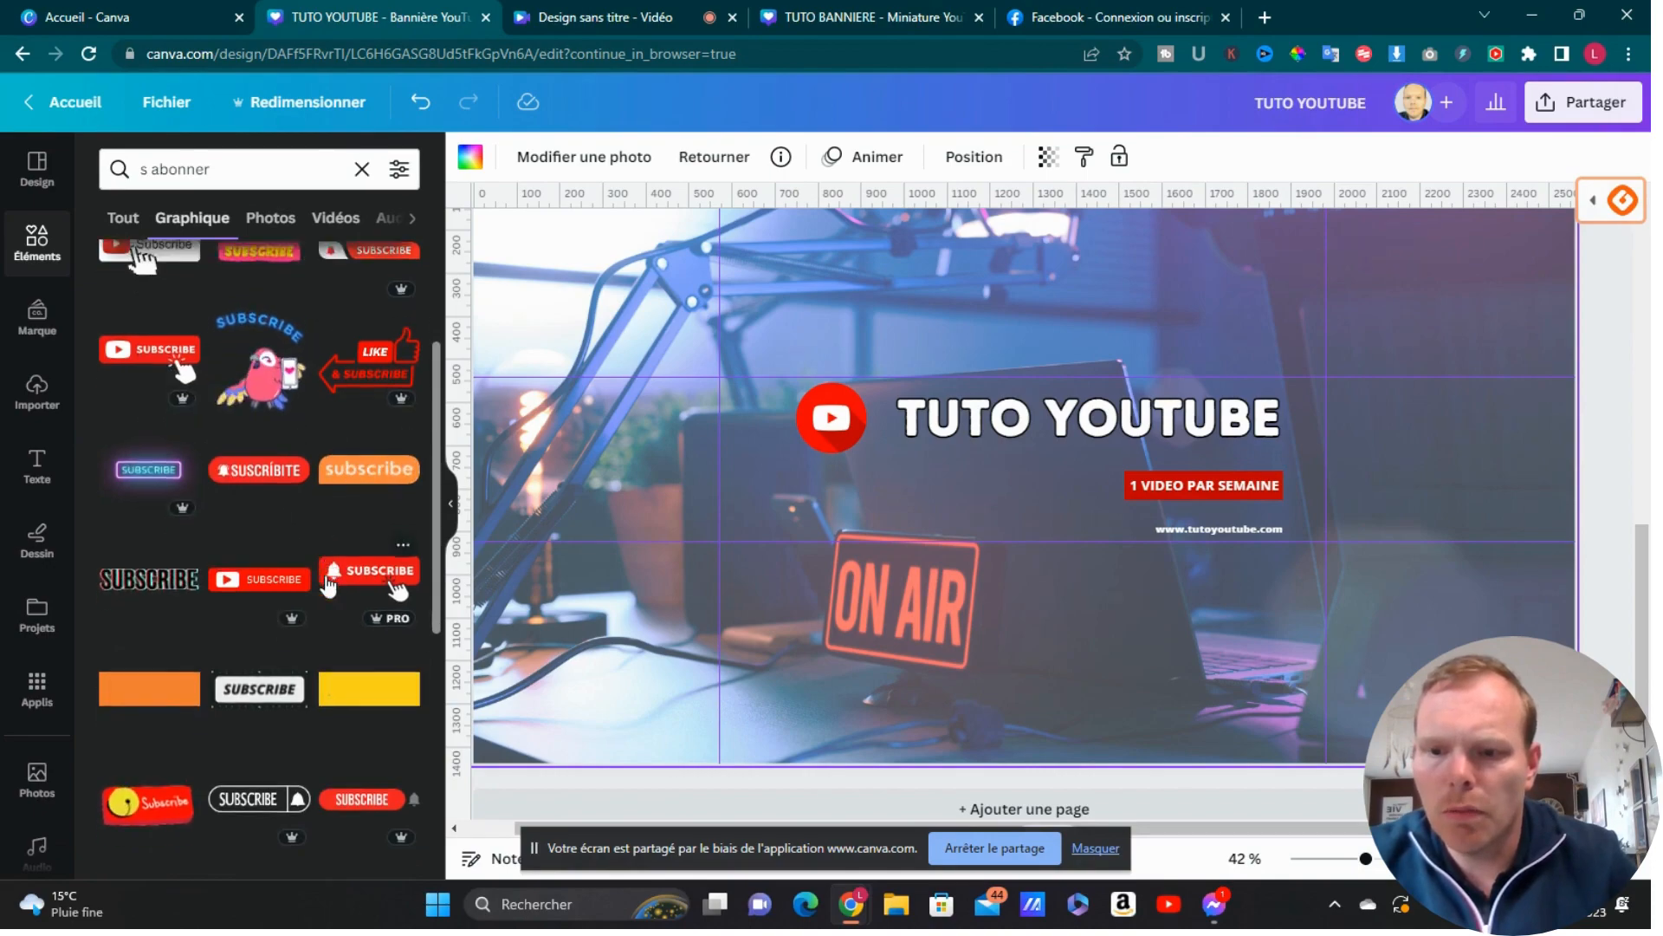
pyautogui.scroll(10, 371, 520)
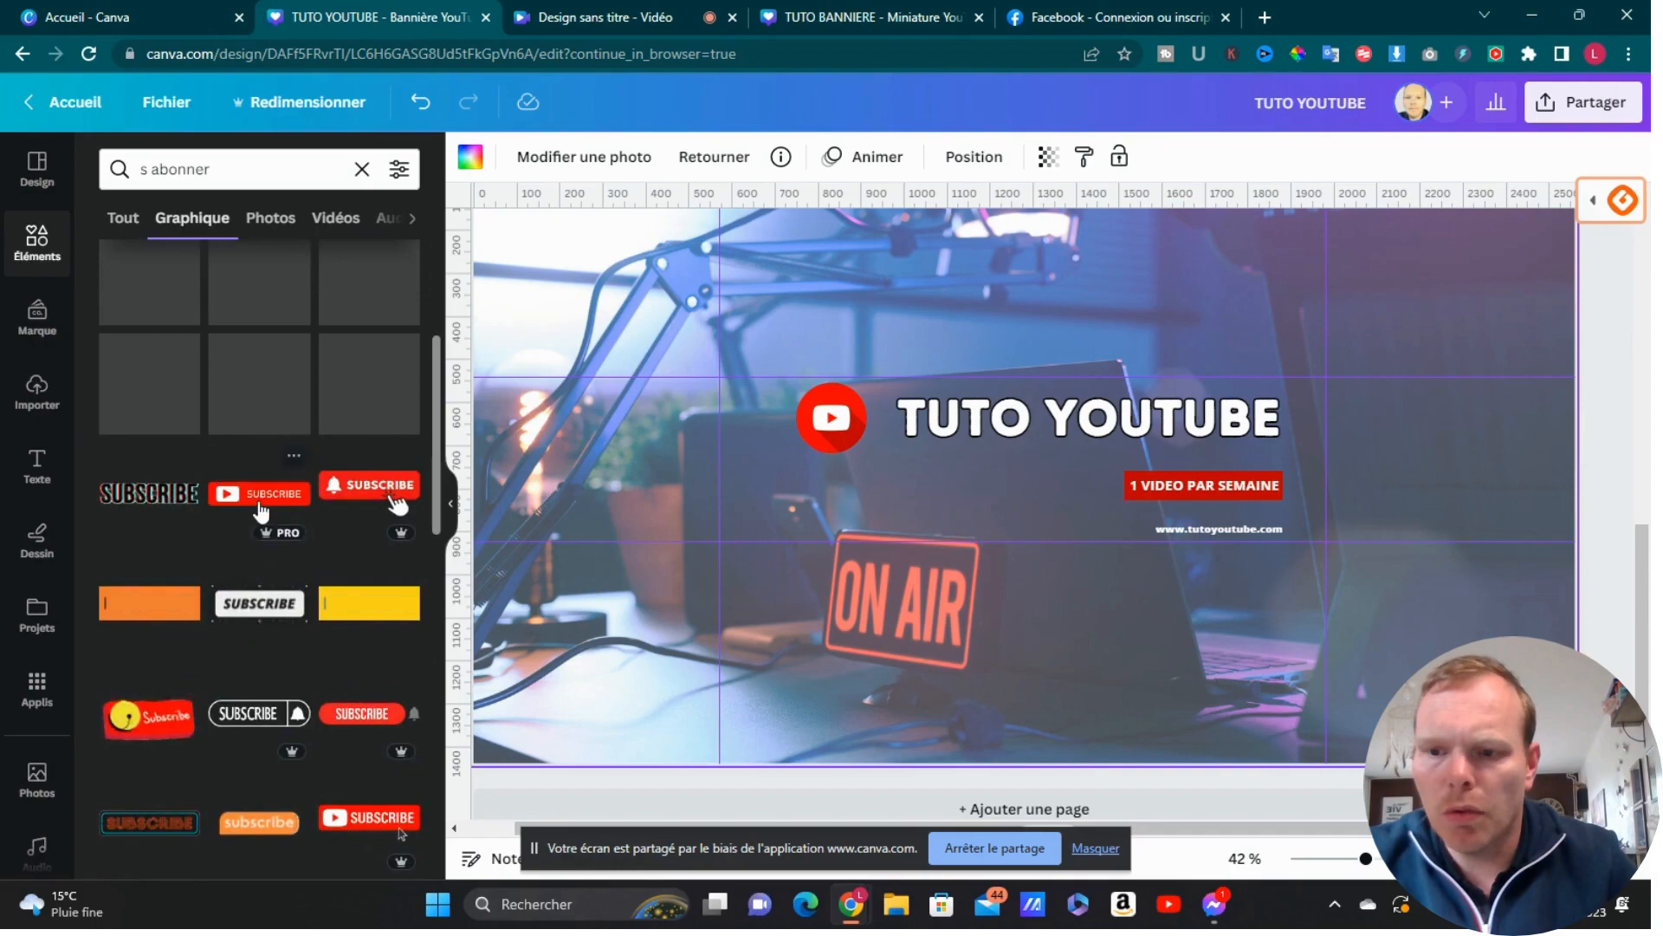
pyautogui.click(156, 575)
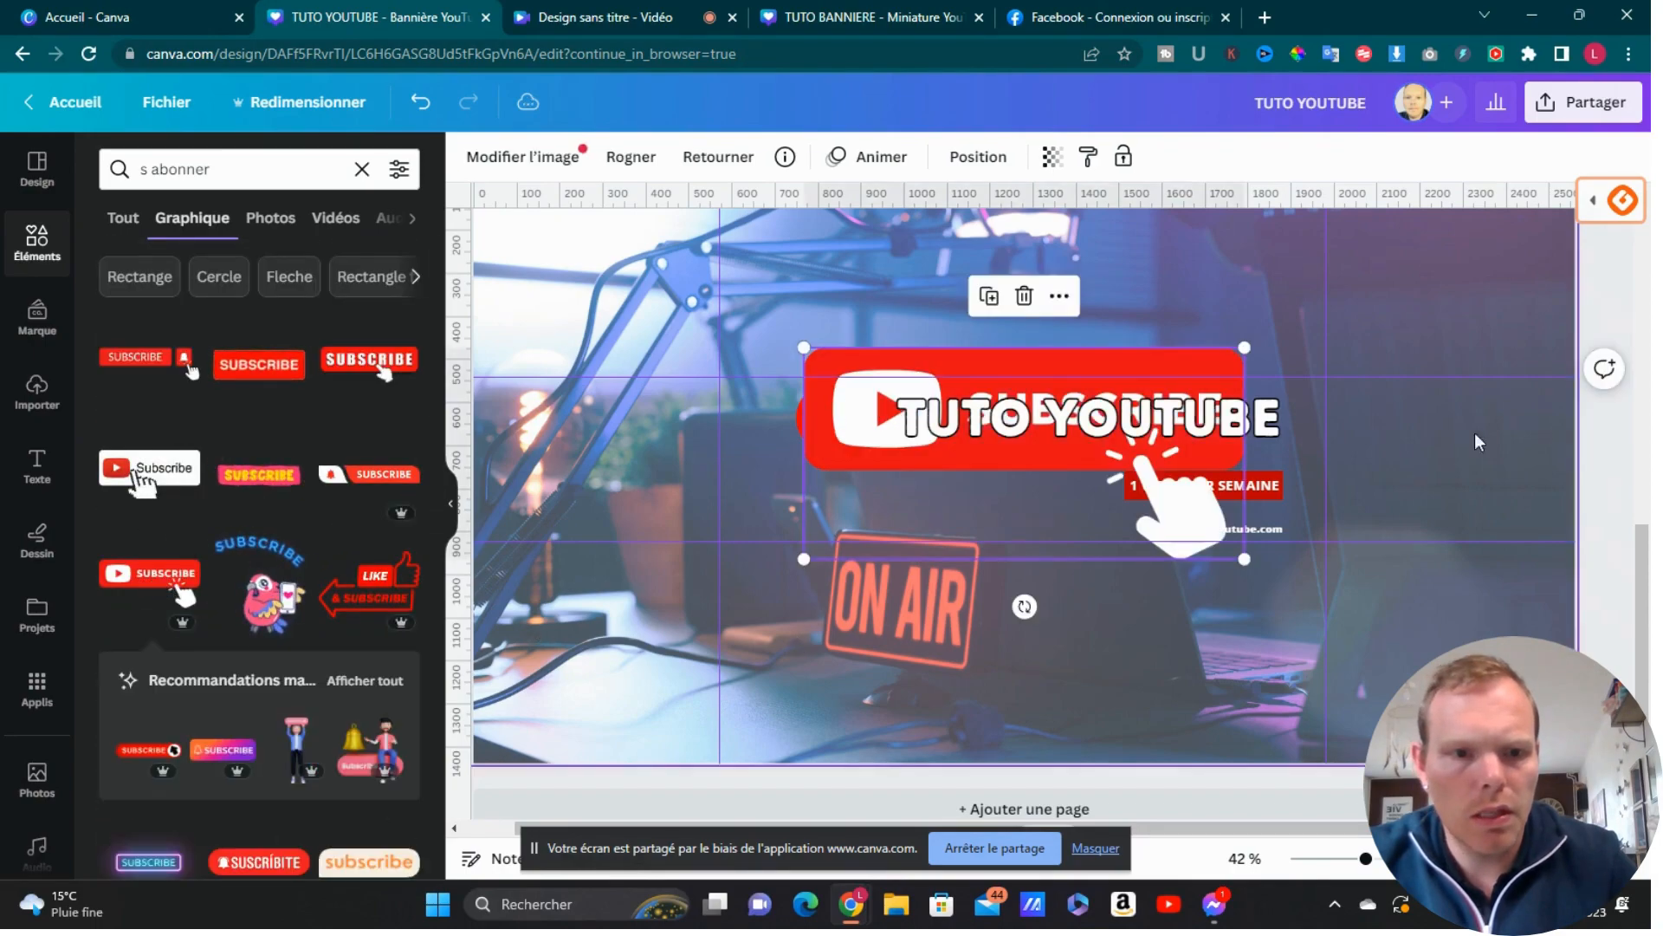
pyautogui.moveTo(1246, 348); pyautogui.dragTo(1542, 495)
pyautogui.click(1512, 576)
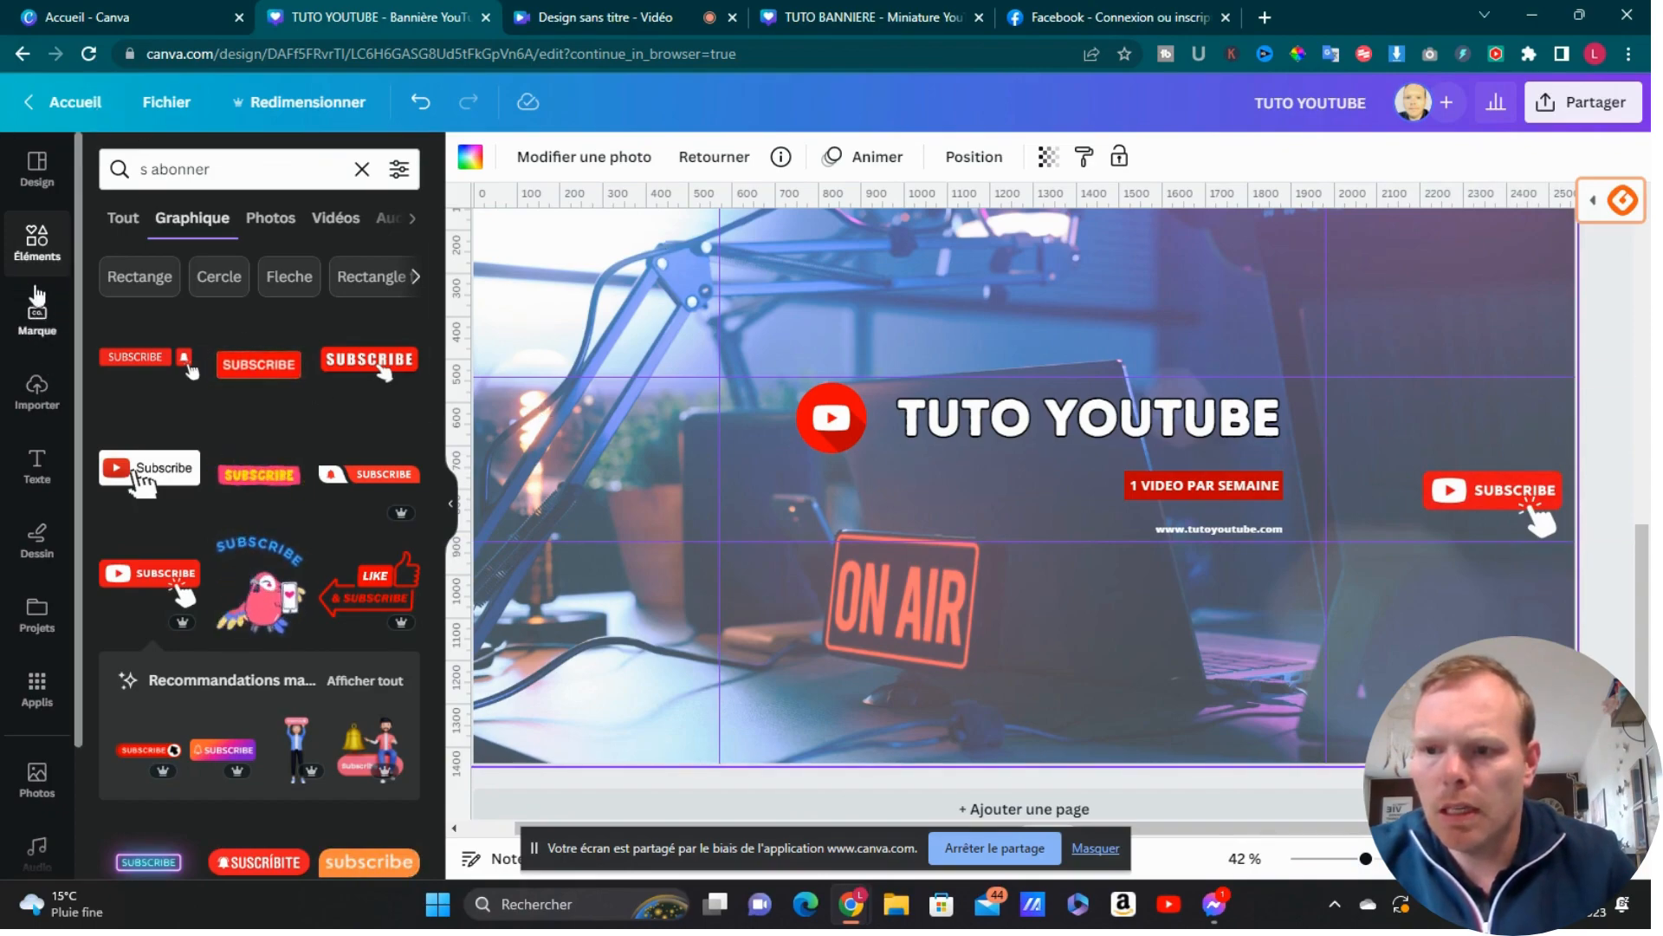
# Step: Return to the elements library overview and run the suggested "Fleche" search
pyautogui.click(37, 238)
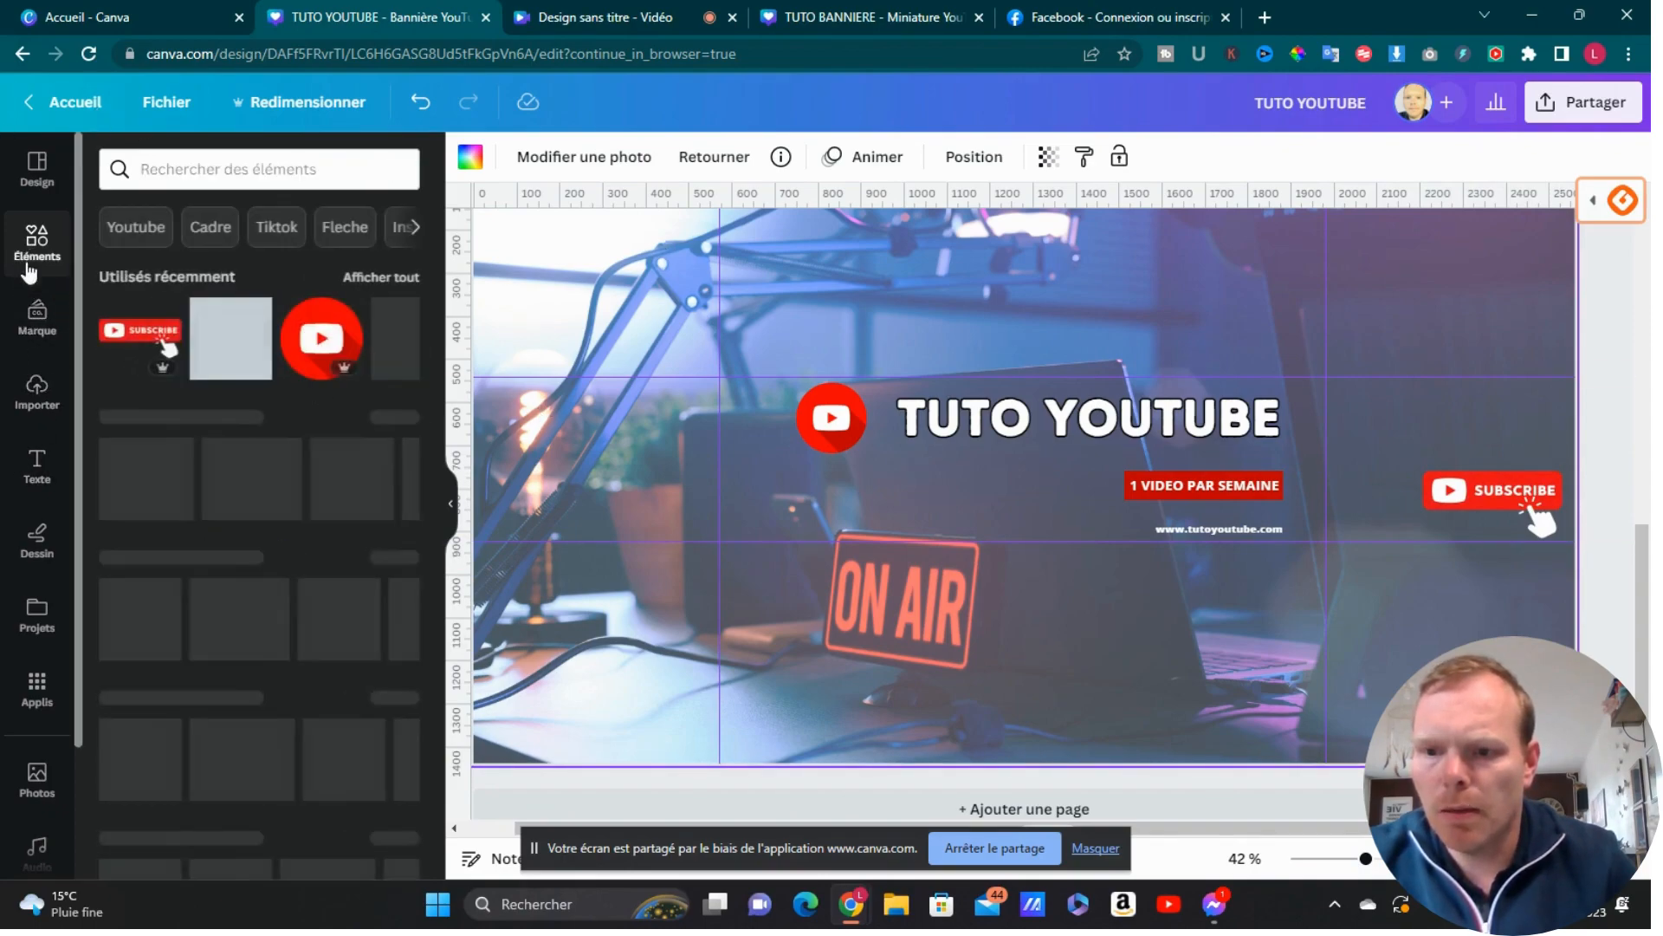
pyautogui.scroll(-4, 230, 523)
pyautogui.scroll(4, 240, 525)
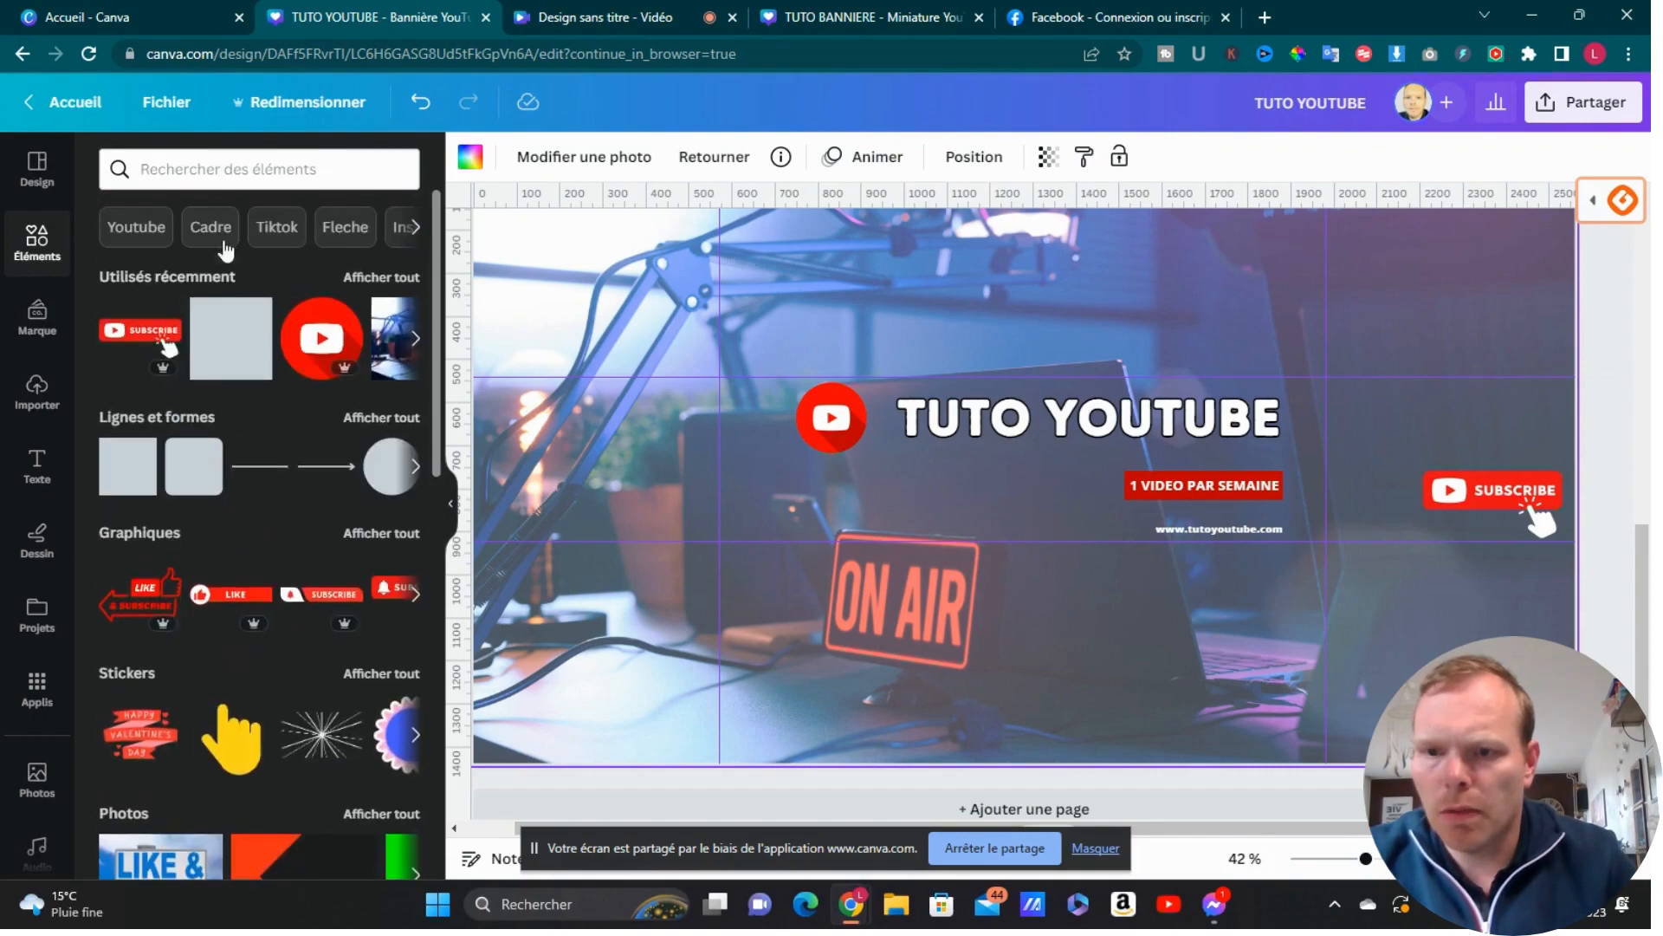
pyautogui.click(345, 227)
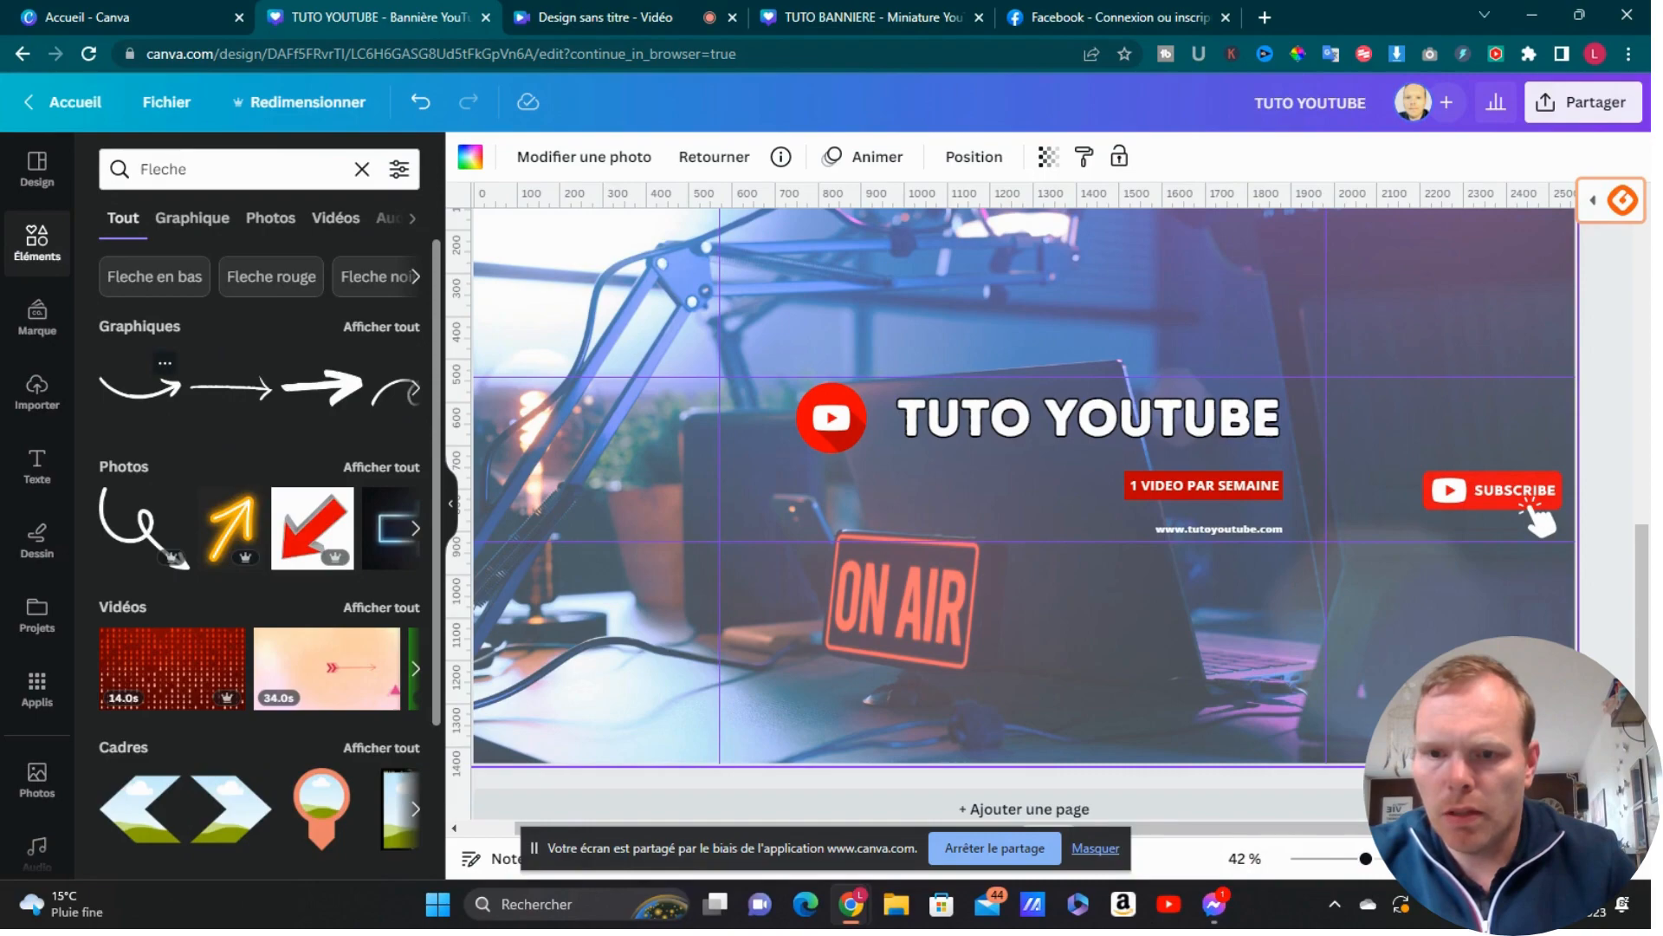
pyautogui.click(384, 401)
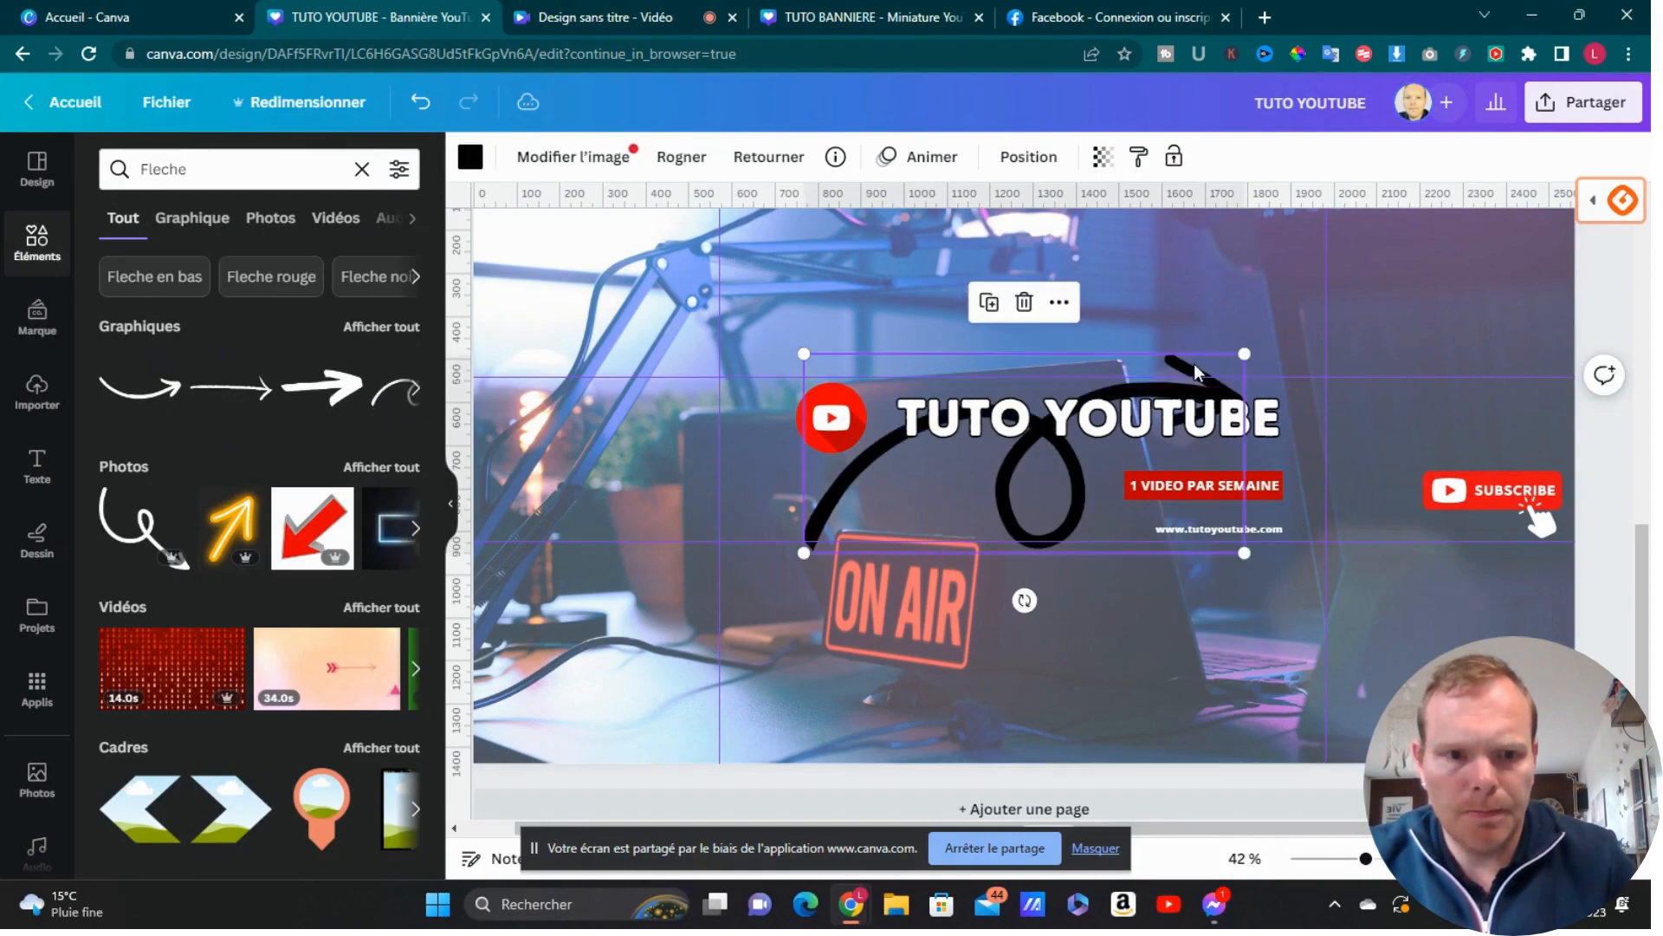
pyautogui.moveTo(1239, 351); pyautogui.dragTo(934, 491)
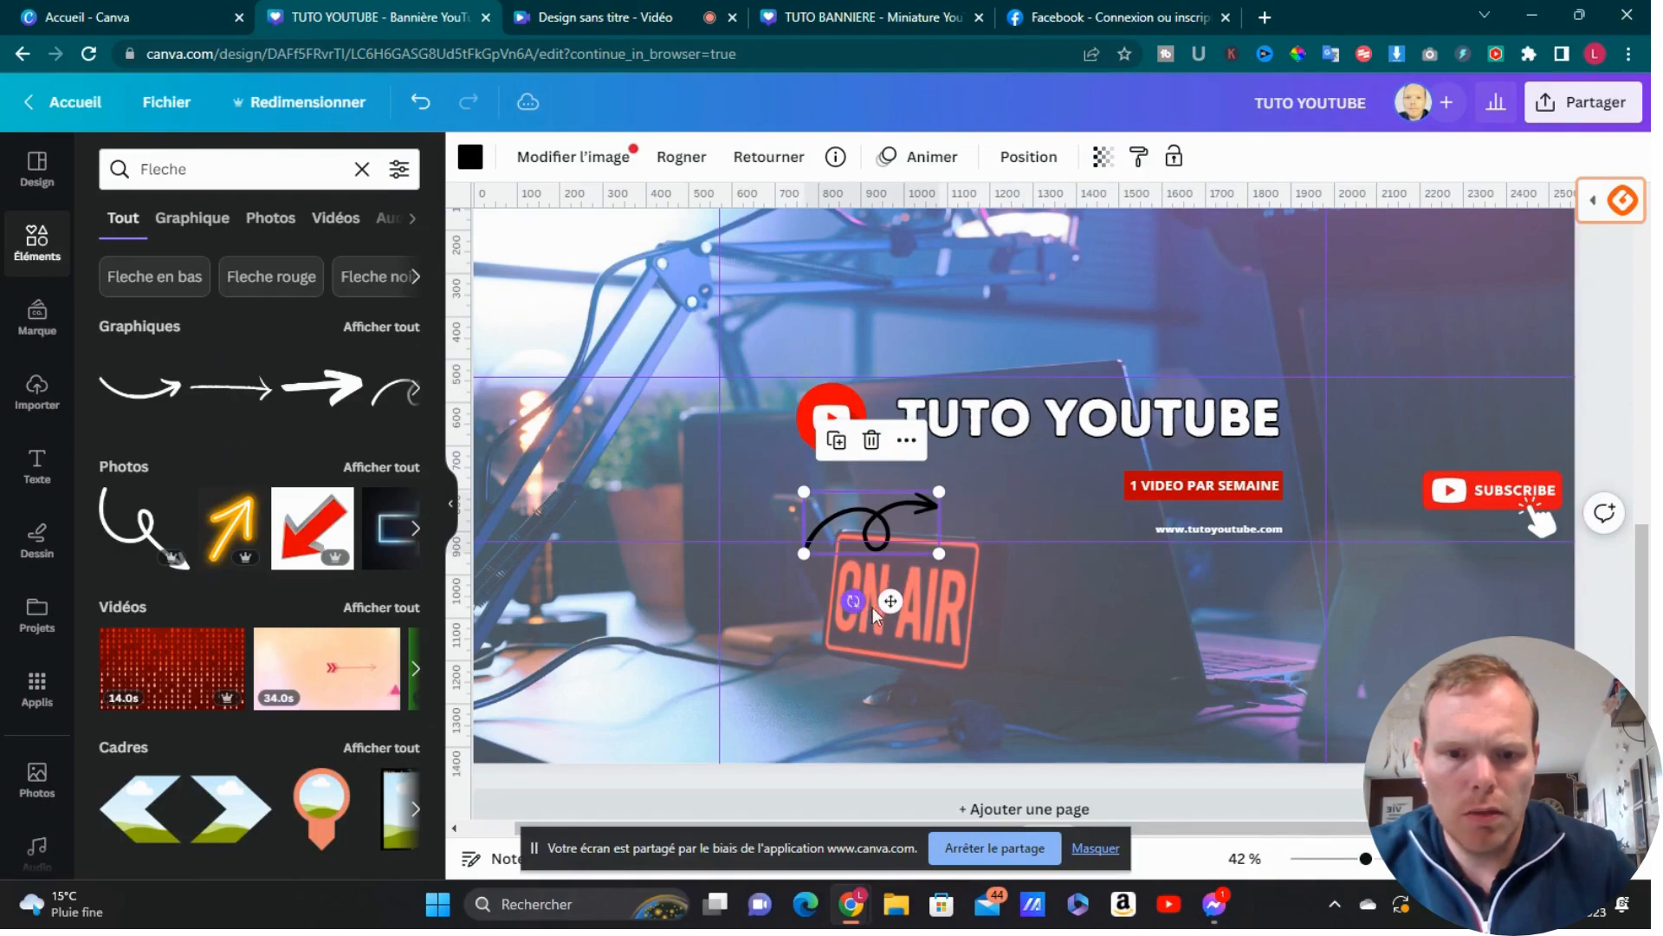
pyautogui.moveTo(854, 601); pyautogui.dragTo(733, 494)
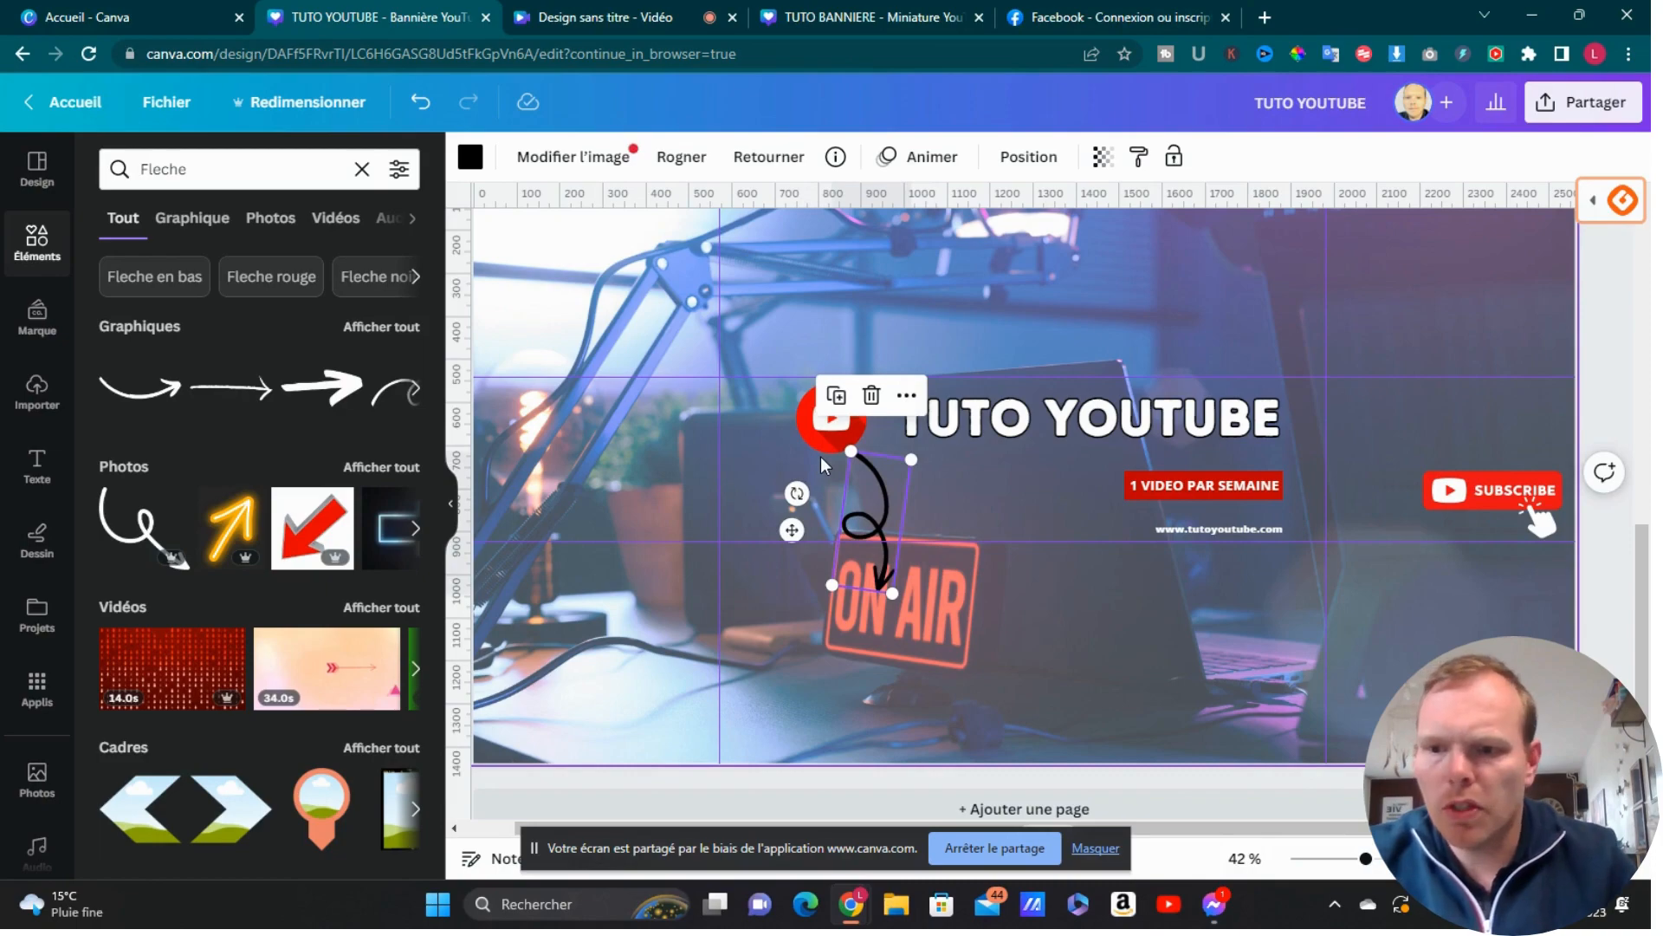
pyautogui.press('Delete')
# Step: Insert the white curved arrow graphic, shrink it and rotate it so that it points down to the right
pyautogui.click(138, 387)
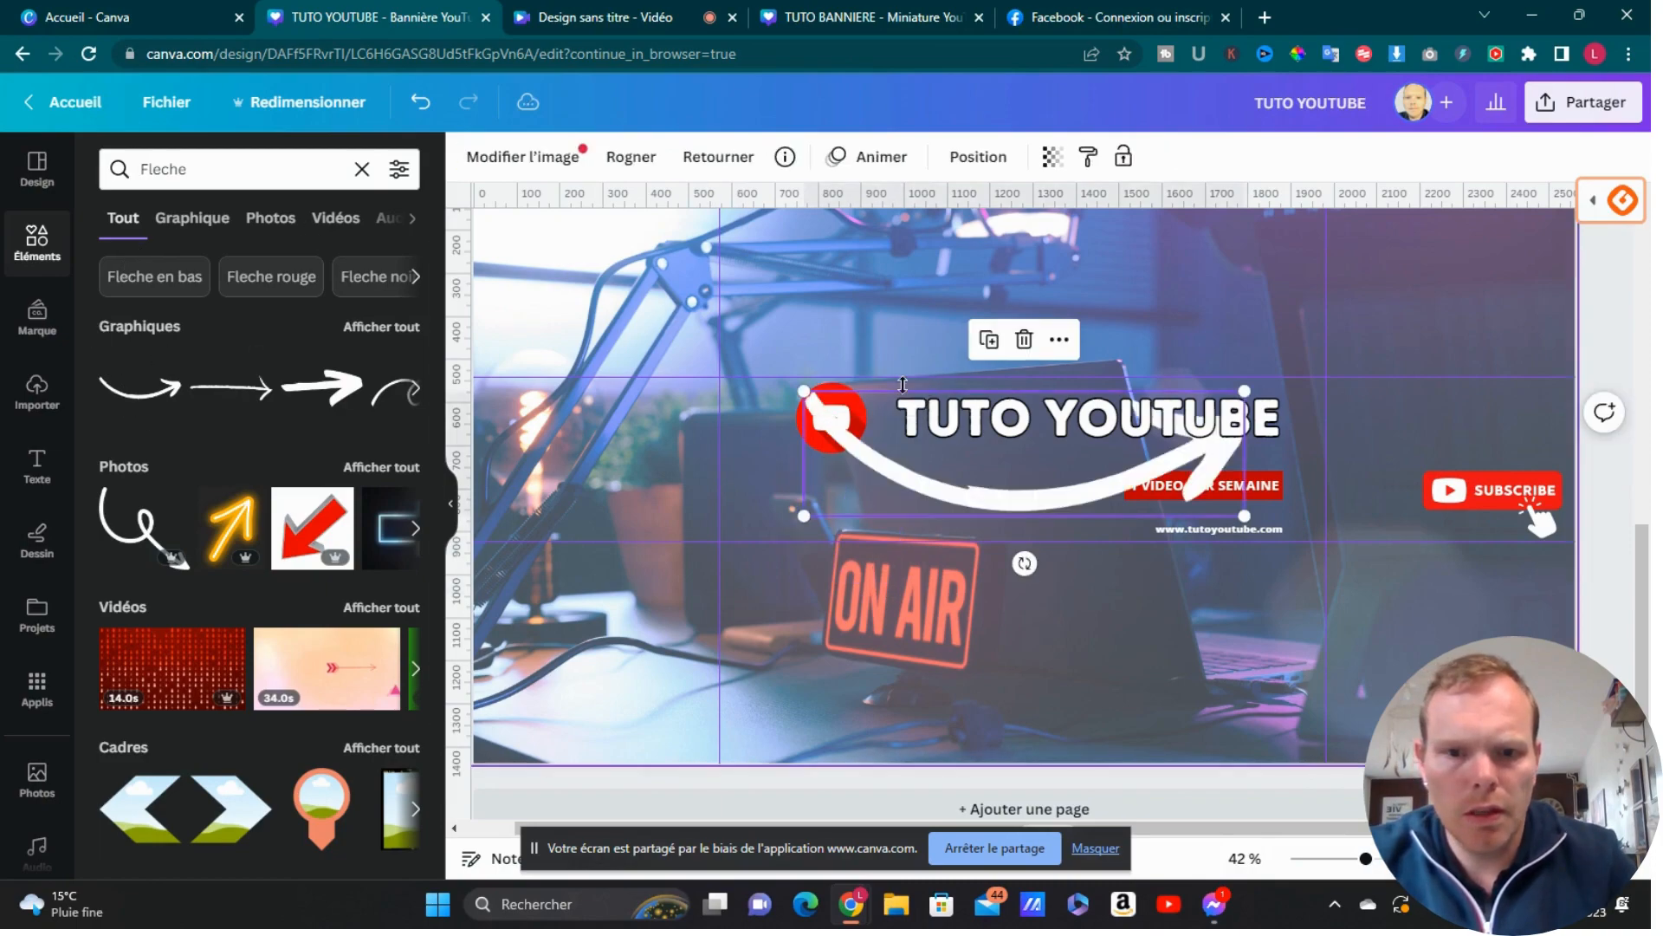
pyautogui.moveTo(803, 390); pyautogui.dragTo(1079, 507)
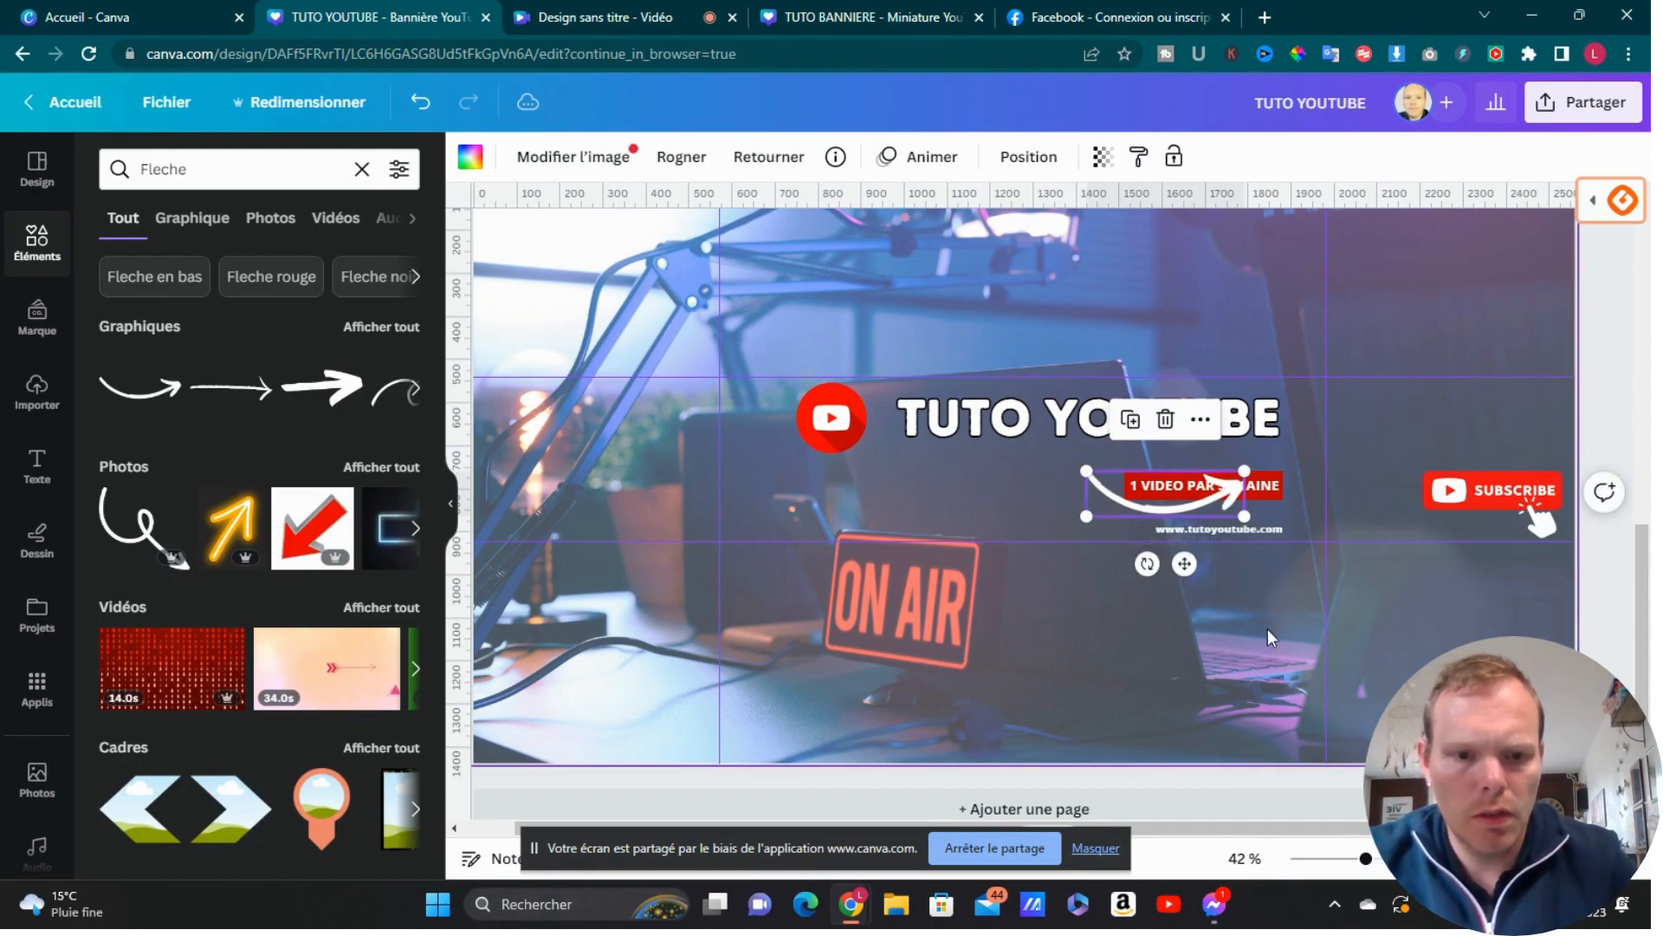
pyautogui.moveTo(1147, 564); pyautogui.dragTo(1133, 515)
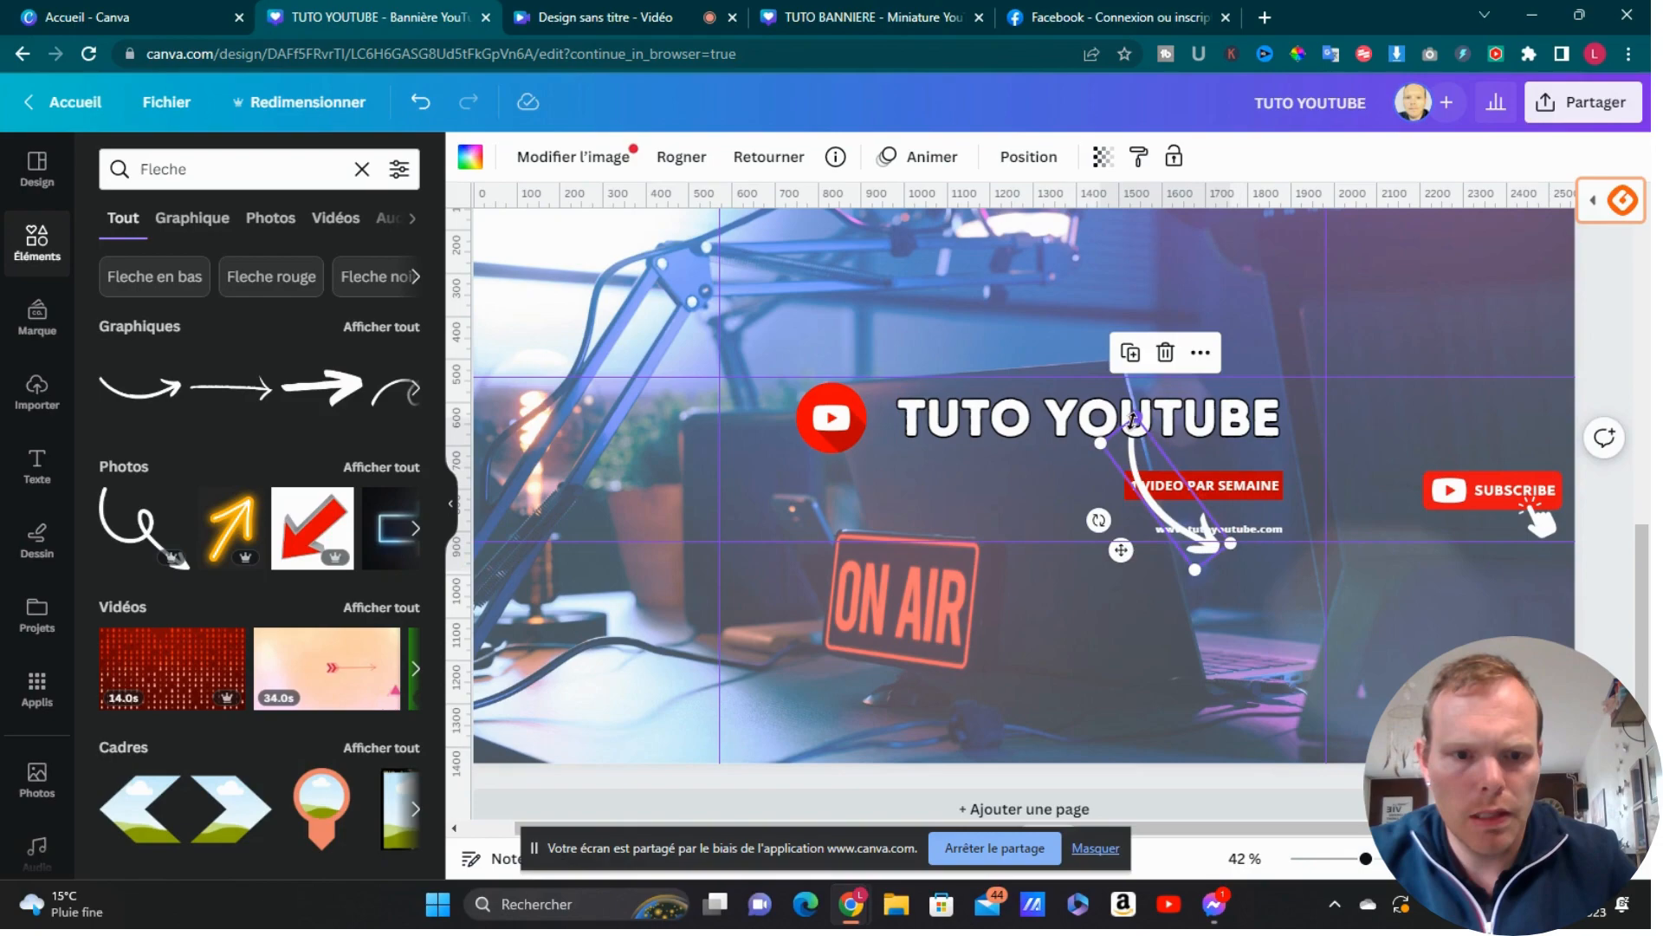
pyautogui.moveTo(1132, 419); pyautogui.dragTo(1148, 454)
pyautogui.click(1159, 559)
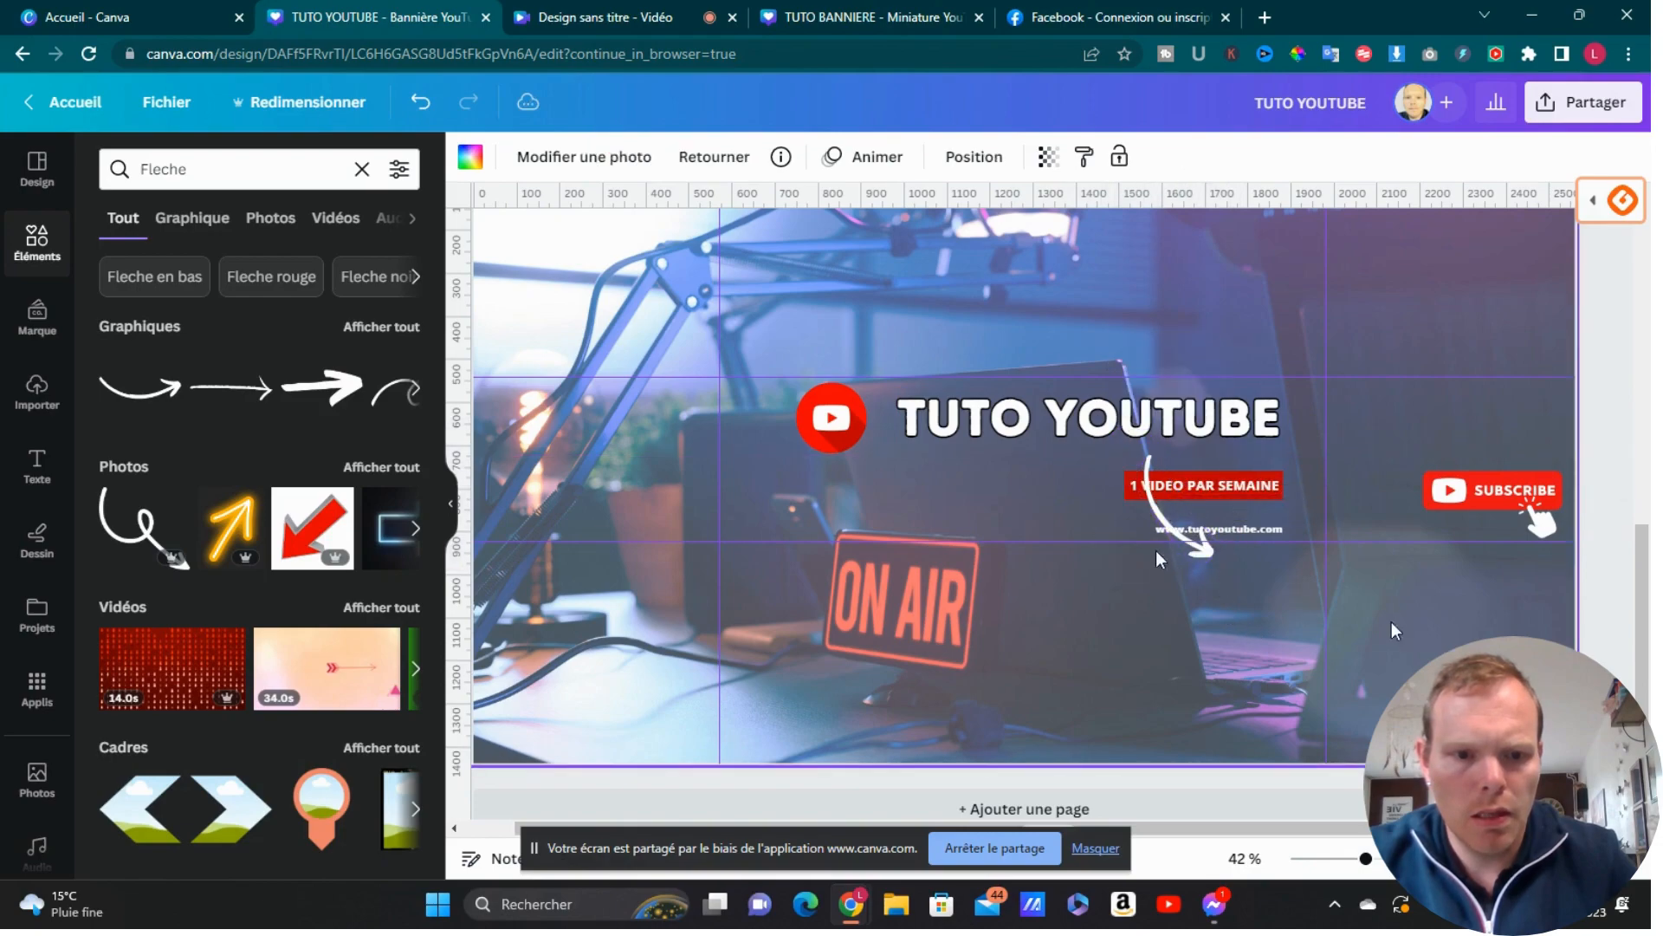
# Step: Place the white arrow beside the SUBSCRIBE graphic so its tip points at the button, and make it slightly smaller
pyautogui.moveTo(1203, 559); pyautogui.dragTo(1414, 481)
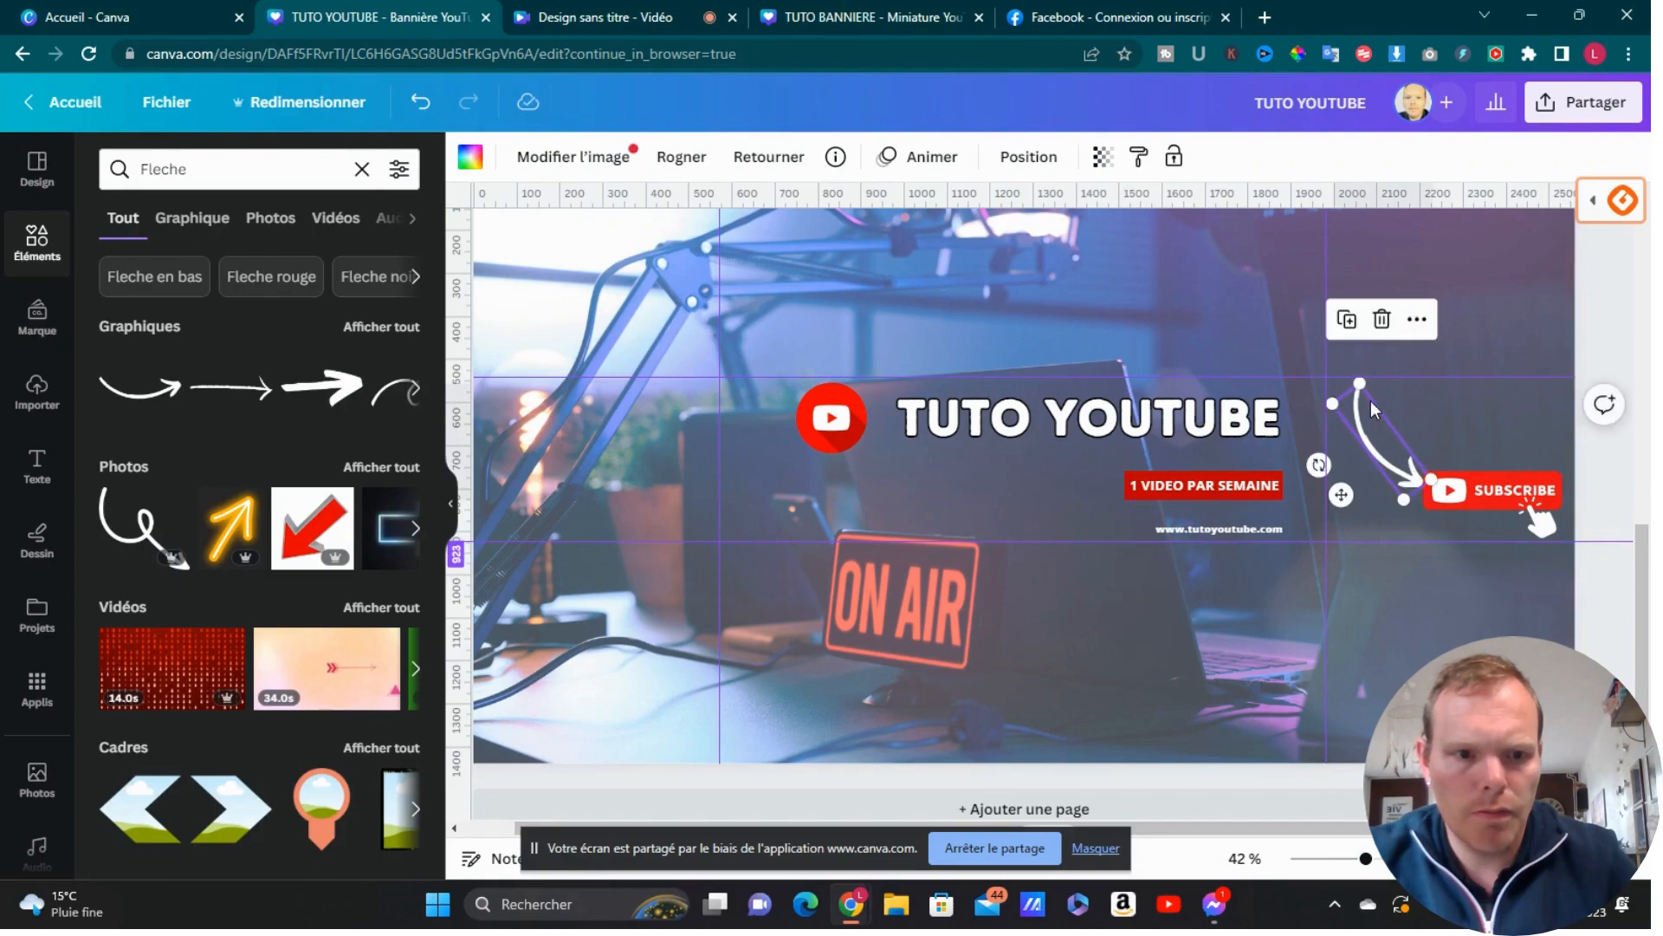
pyautogui.moveTo(1362, 382); pyautogui.dragTo(1383, 400)
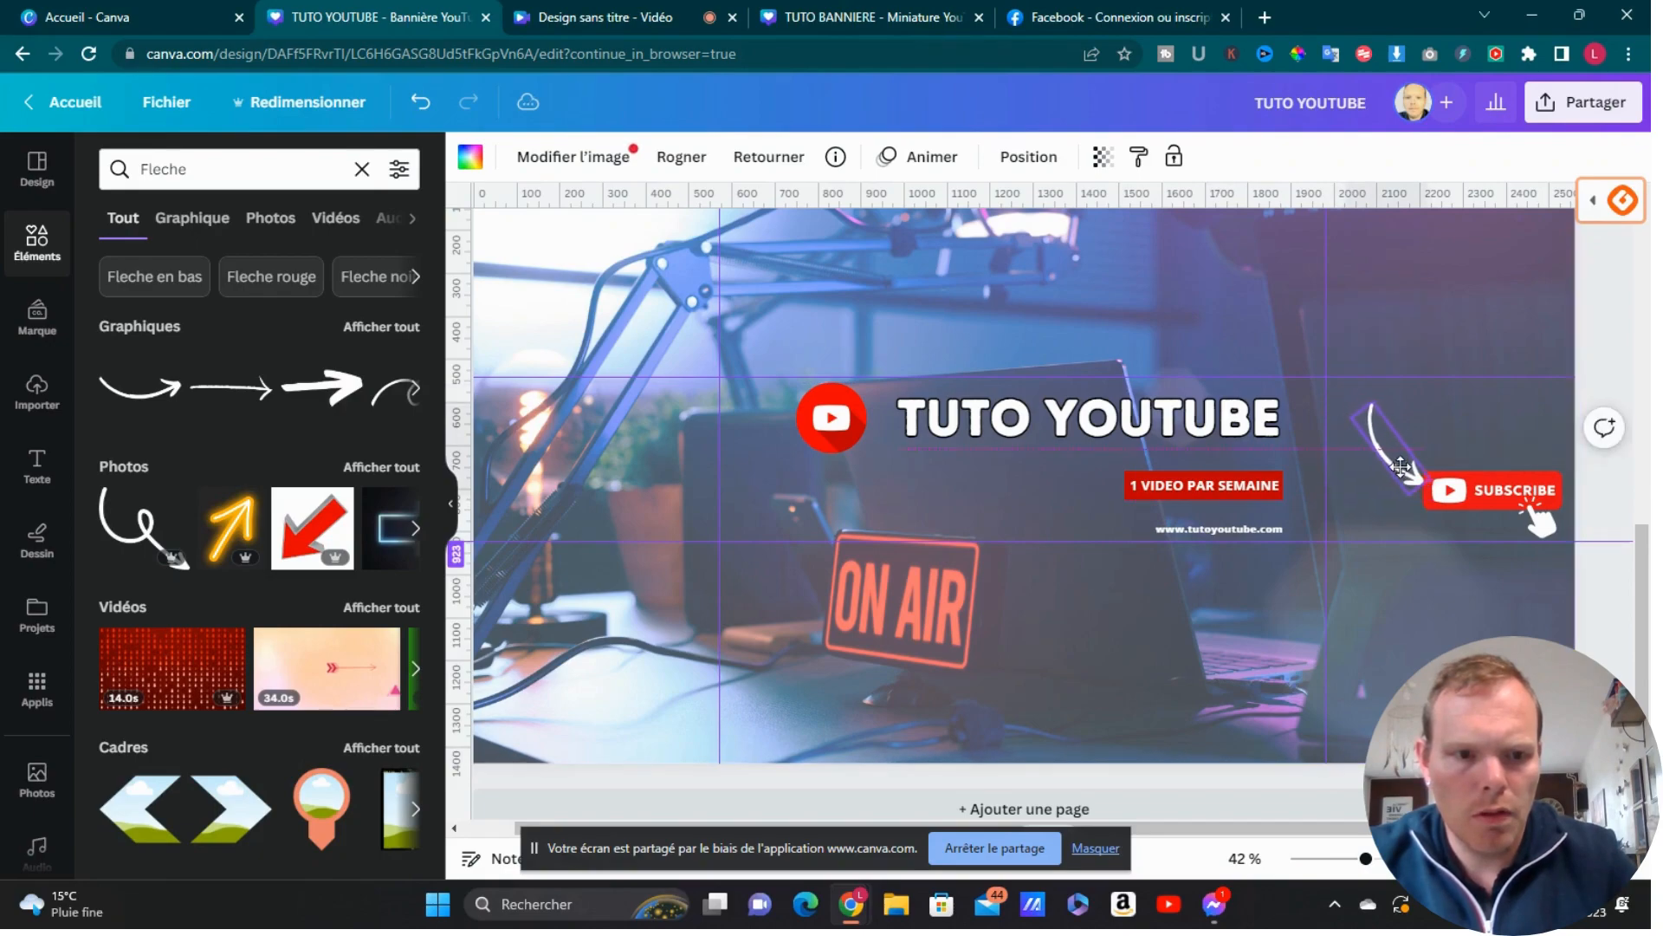
pyautogui.click(1364, 649)
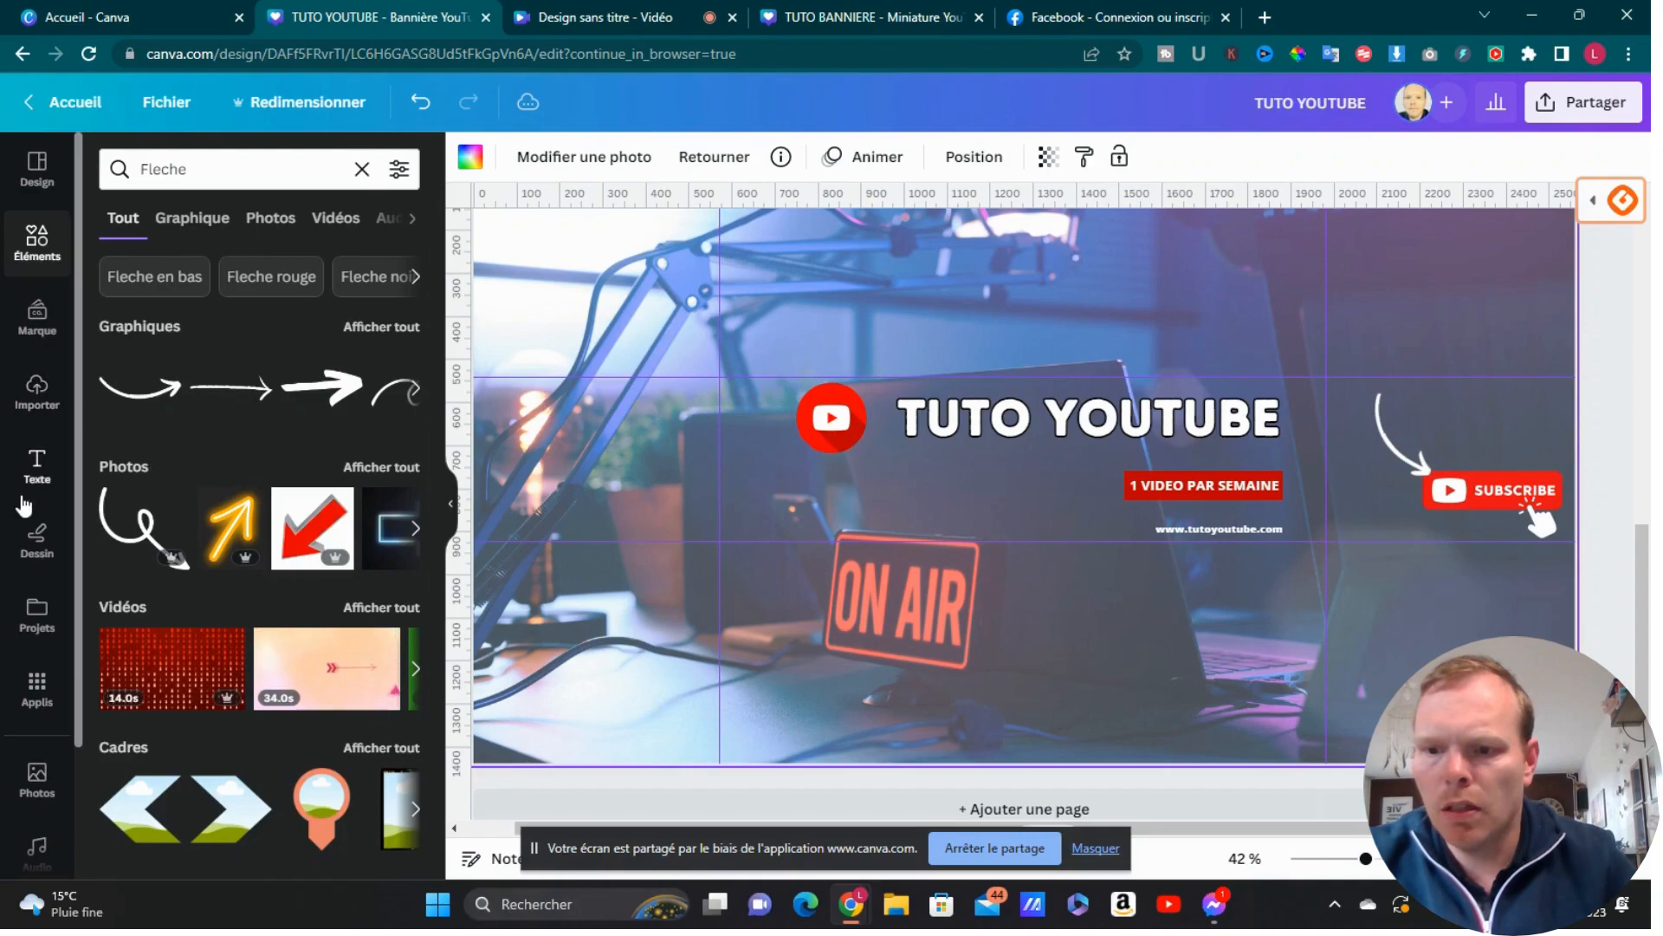
# Step: Insert a square from the lines and shapes library and stretch it to fill the central zone between the guides
pyautogui.scroll(-2, 159, 637)
pyautogui.scroll(-2, 198, 591)
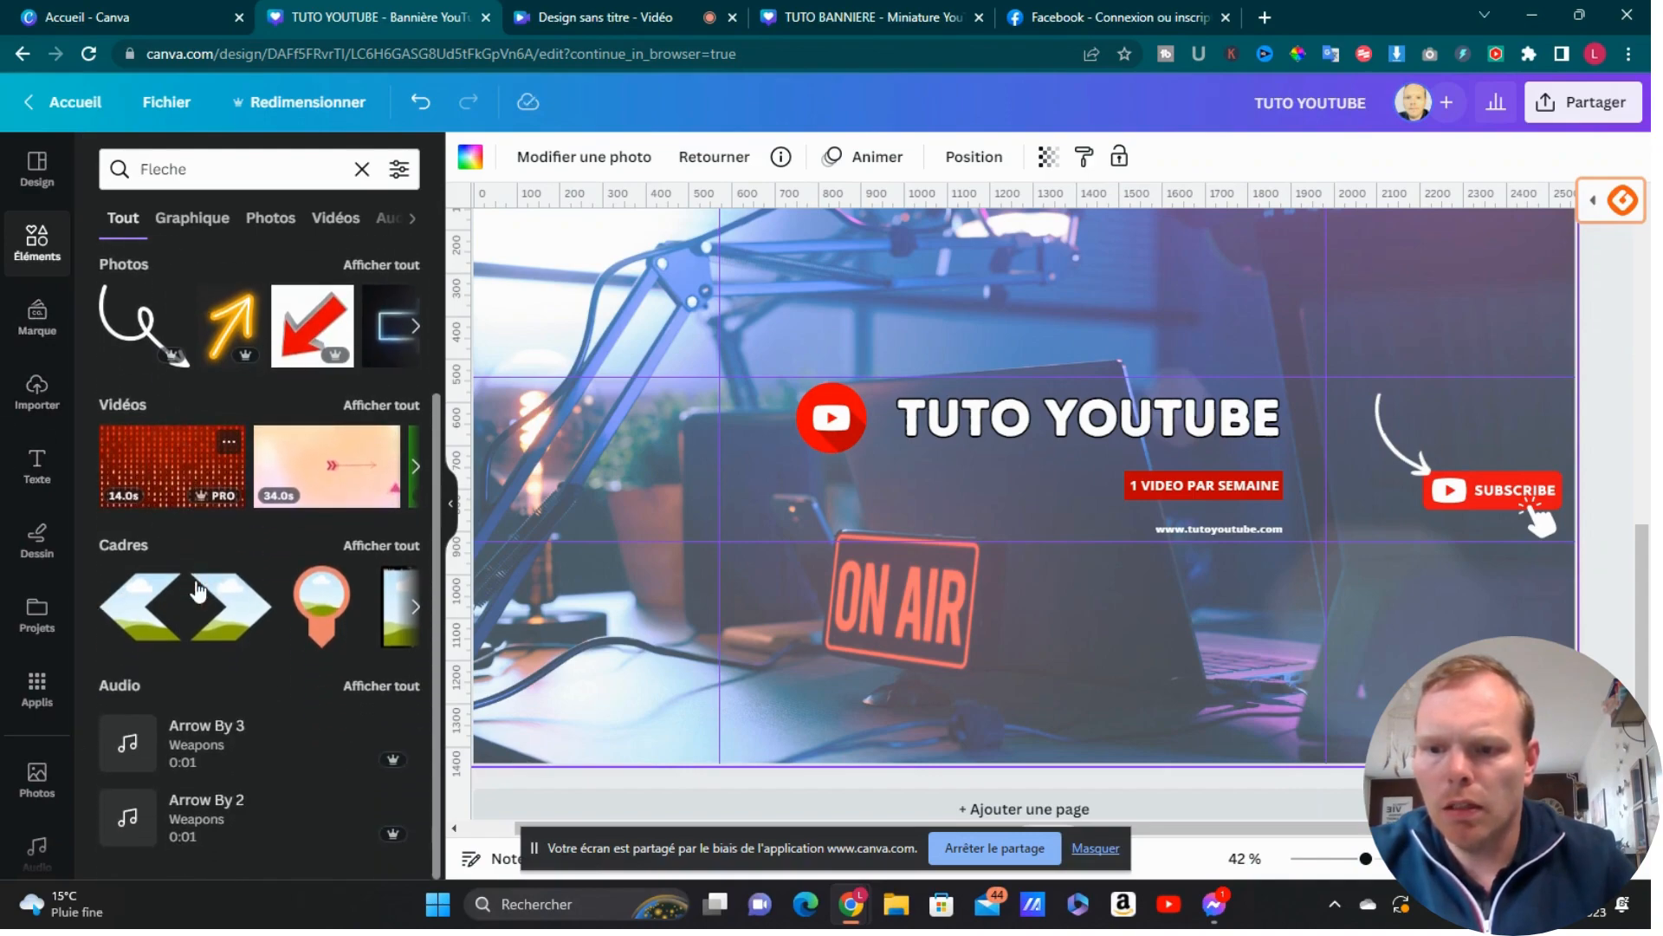
pyautogui.click(36, 240)
pyautogui.click(392, 424)
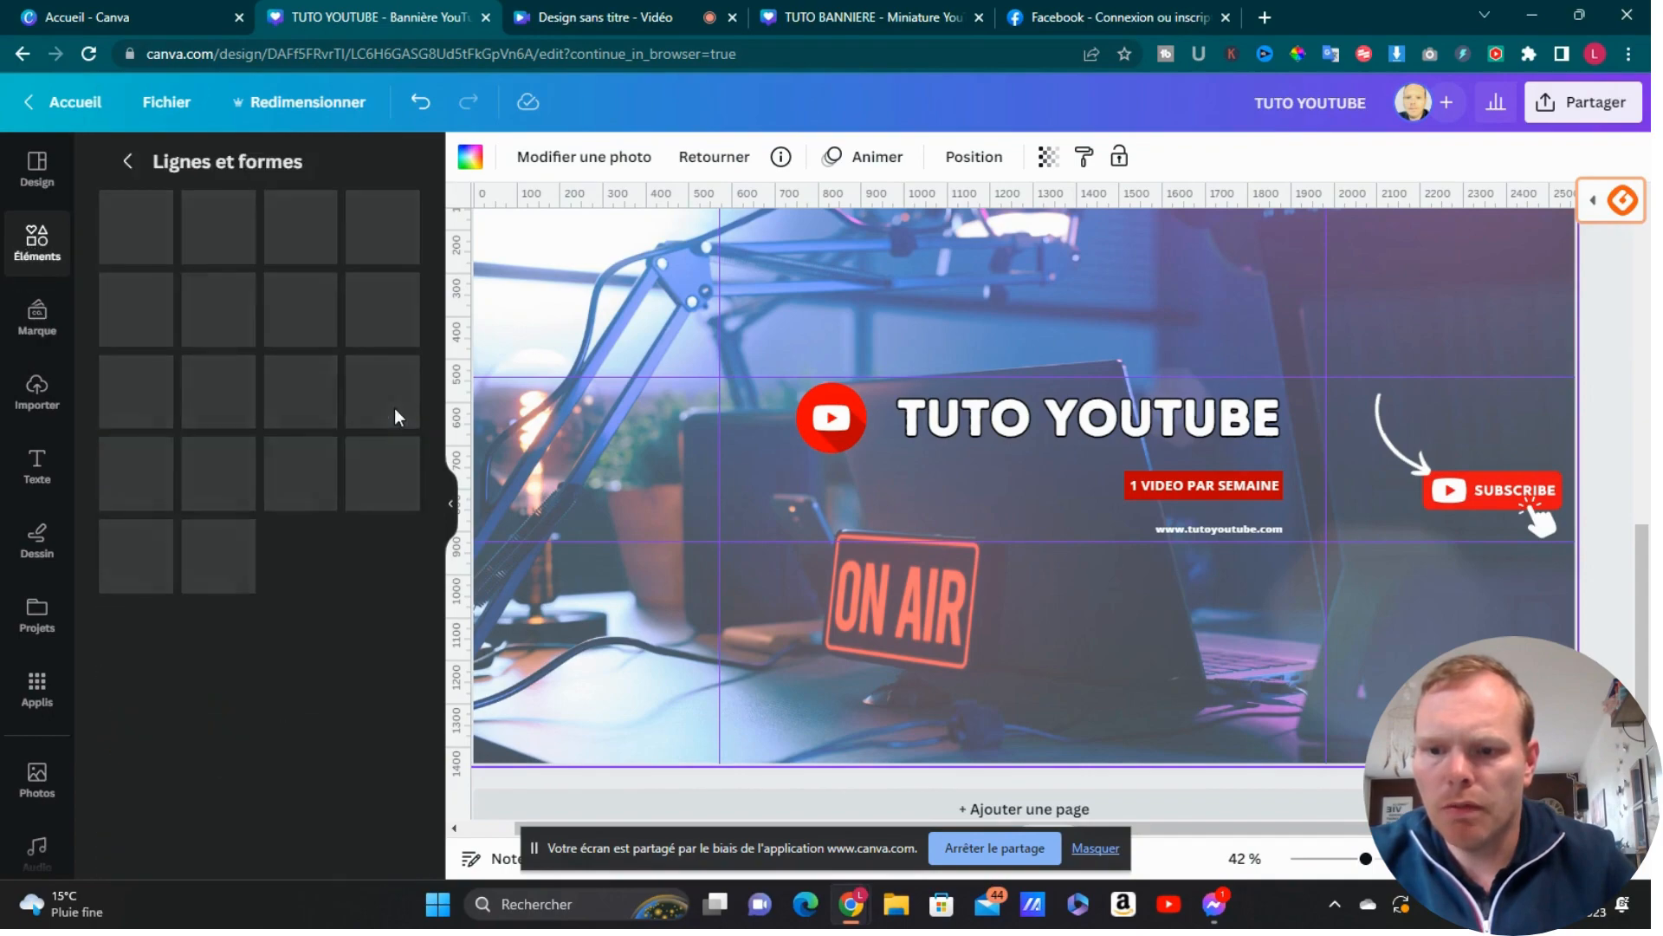
pyautogui.scroll(-3, 416, 442)
pyautogui.scroll(-4, 366, 773)
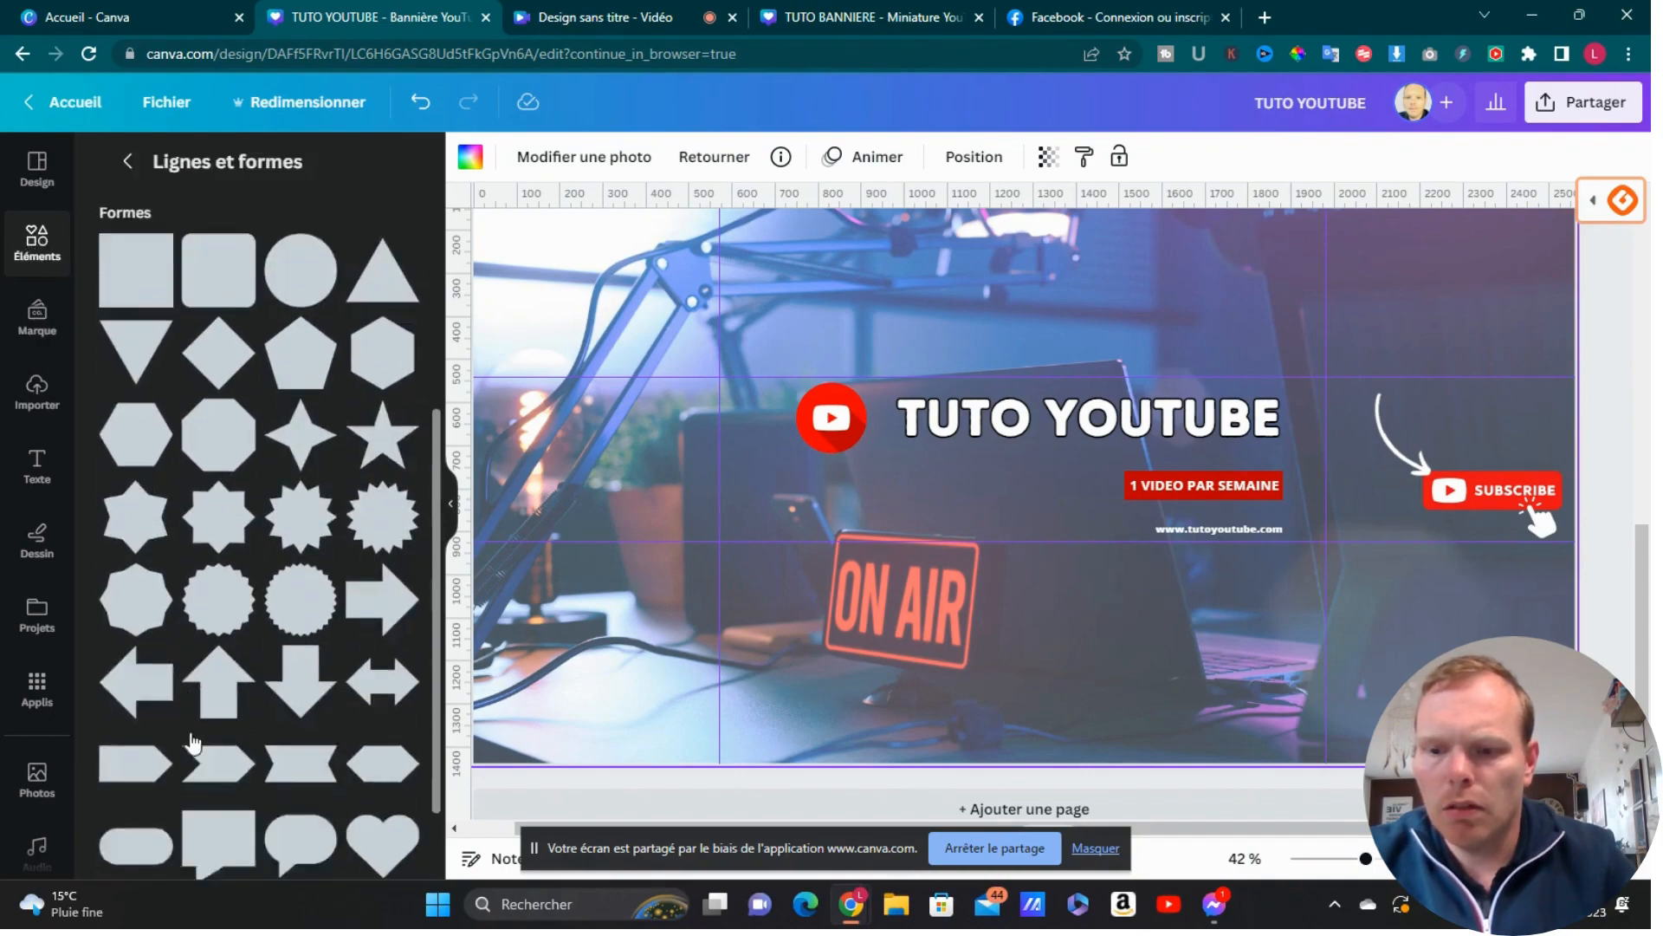
pyautogui.scroll(6, 235, 733)
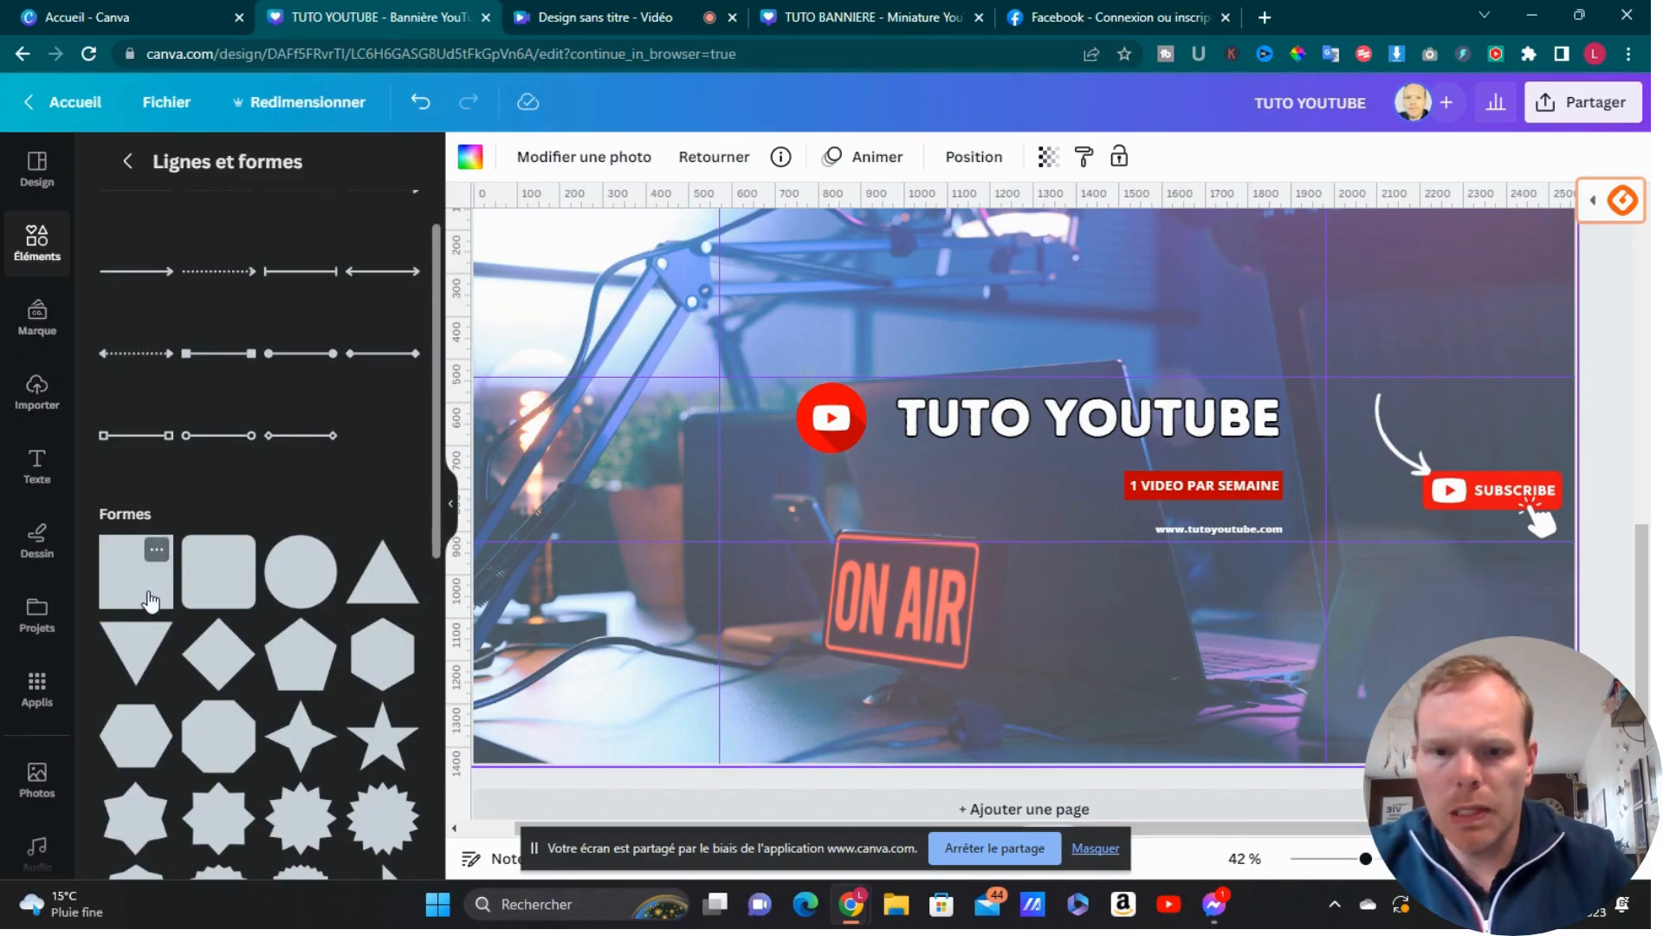
pyautogui.click(139, 568)
pyautogui.moveTo(988, 511); pyautogui.dragTo(778, 517)
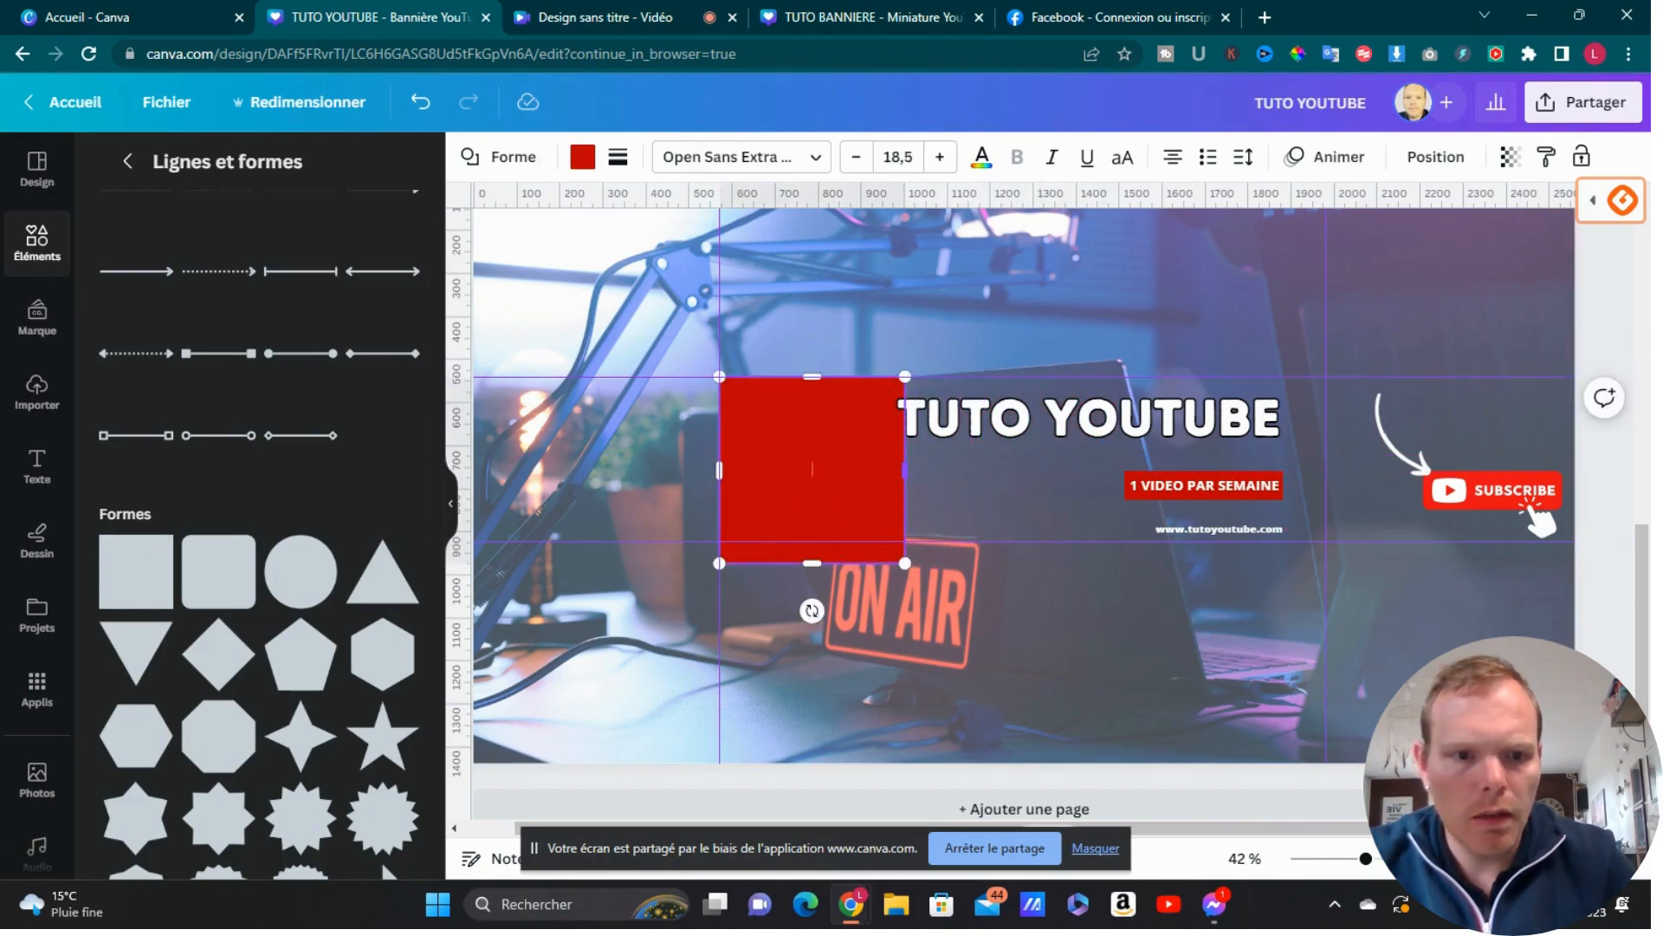
pyautogui.moveTo(904, 471); pyautogui.dragTo(1326, 470)
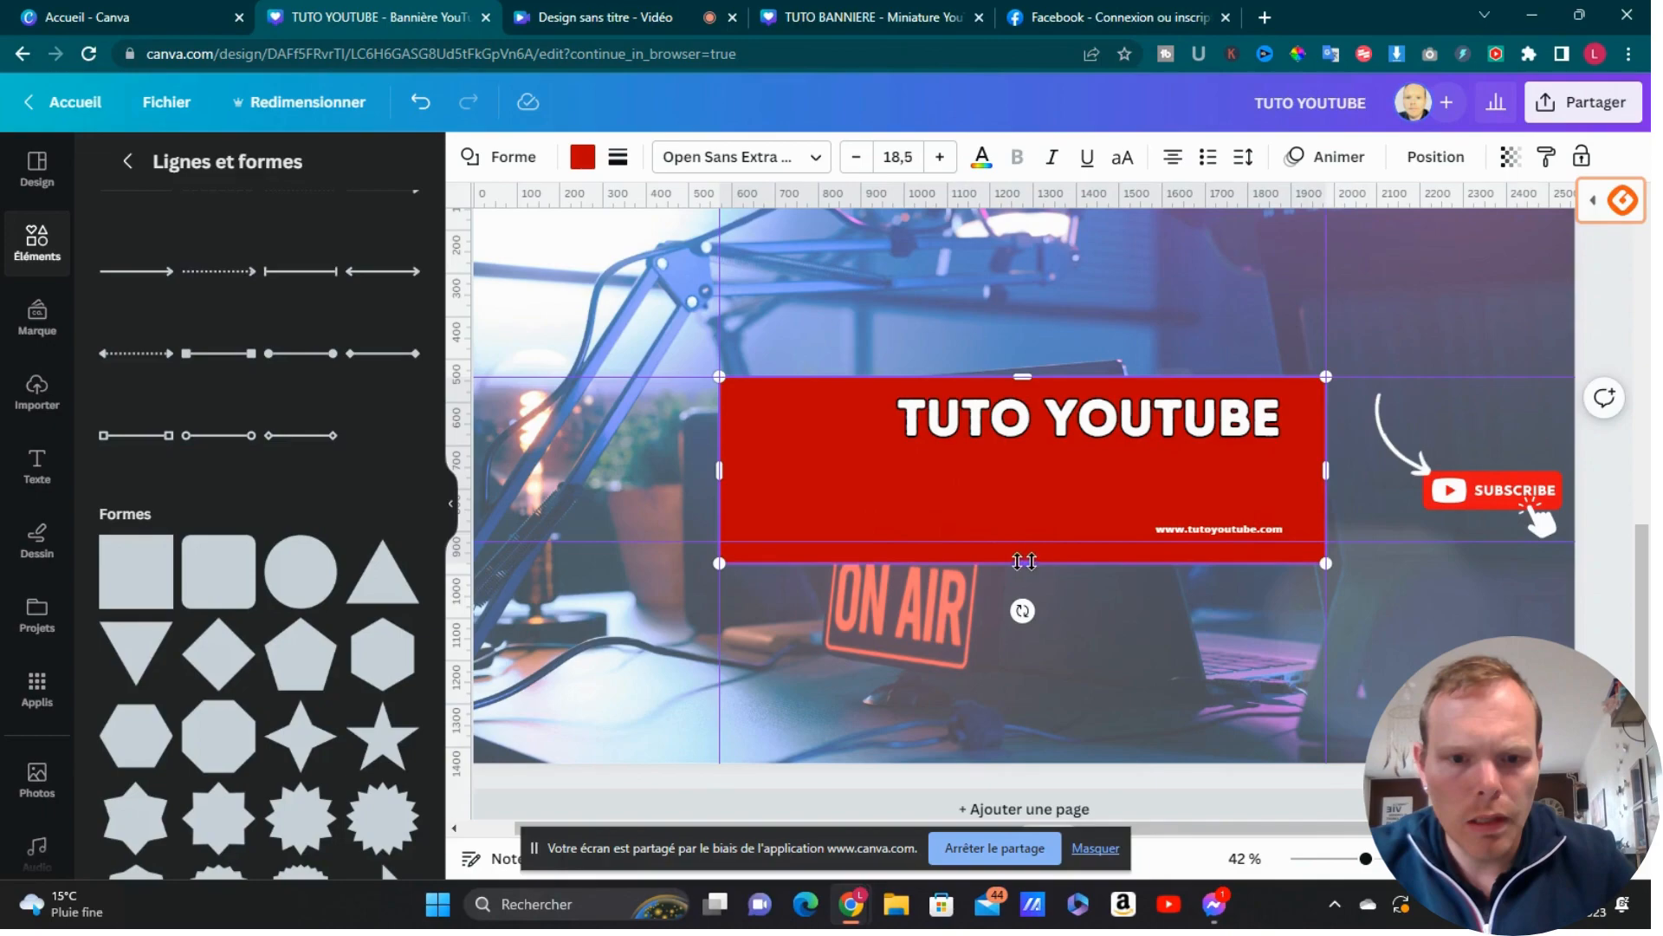
pyautogui.moveTo(1024, 562); pyautogui.dragTo(1024, 539)
# Step: Try dark navy, orange-red and bright red fills on the rectangle, and finish with black
pyautogui.click(582, 158)
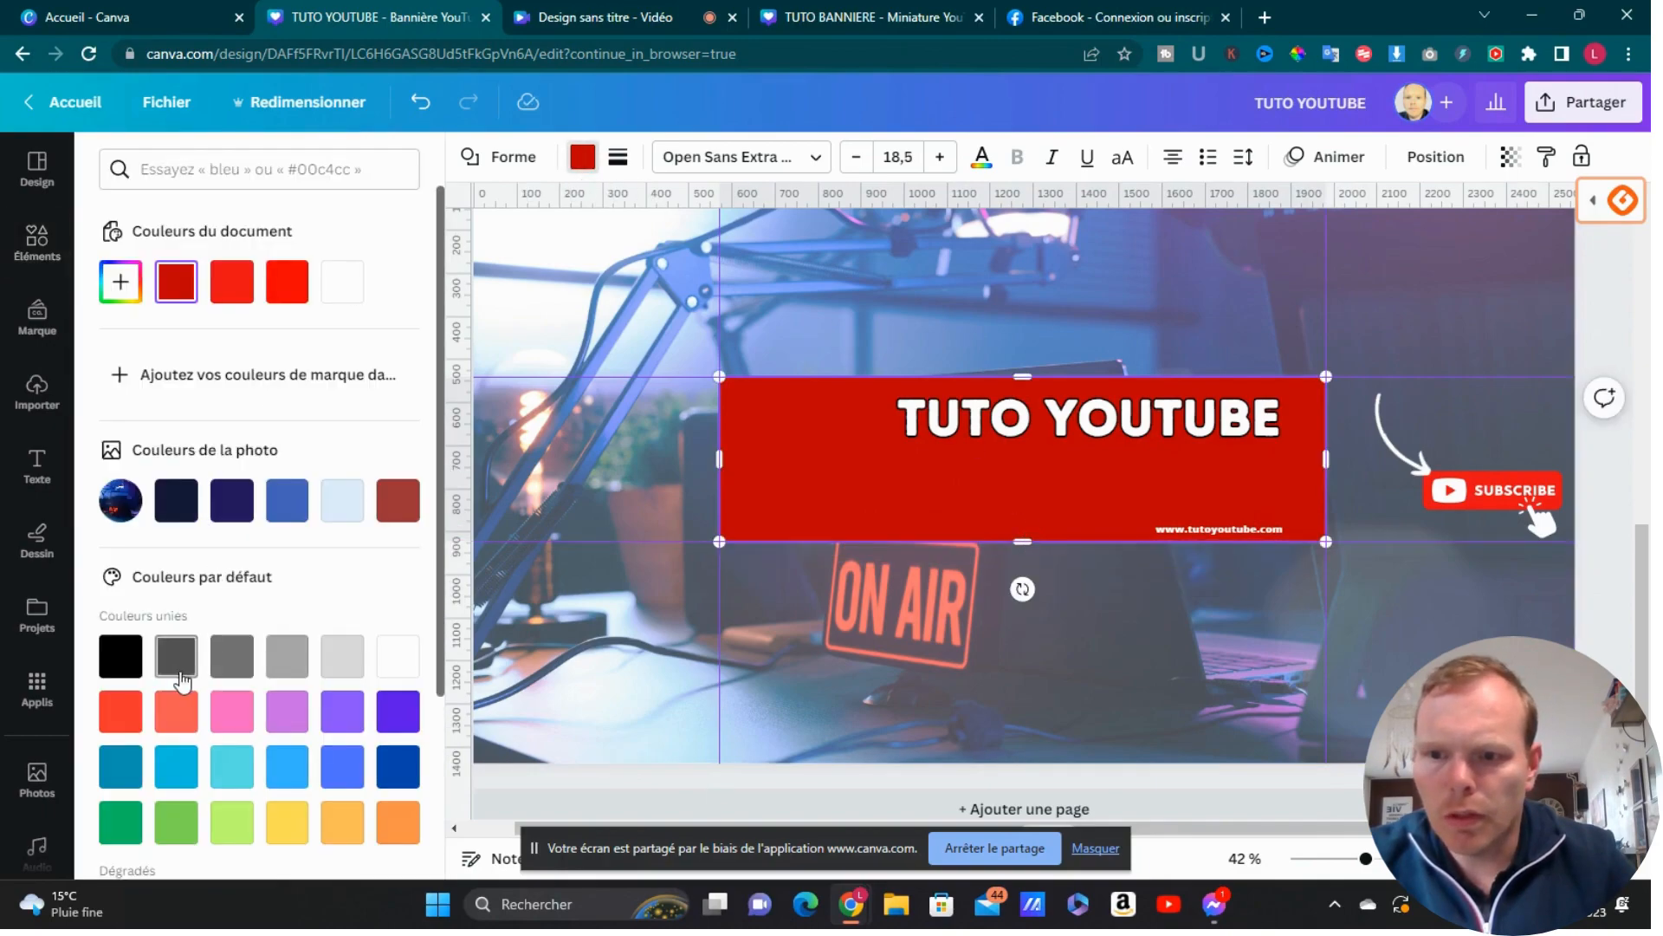
pyautogui.click(196, 518)
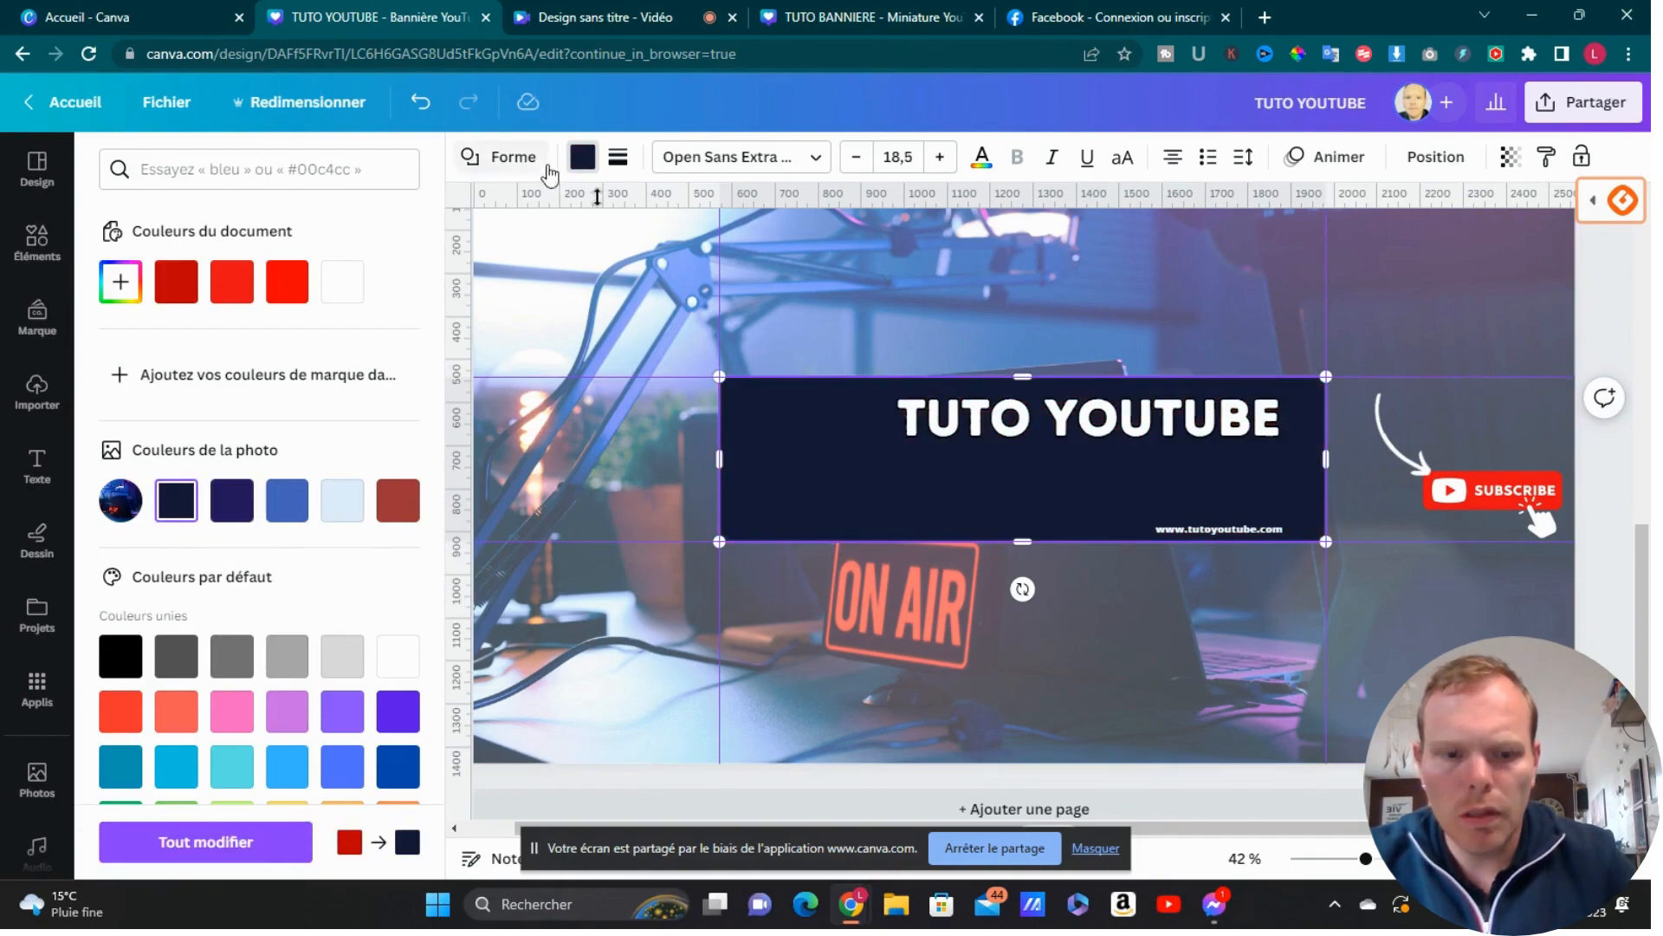
pyautogui.click(125, 713)
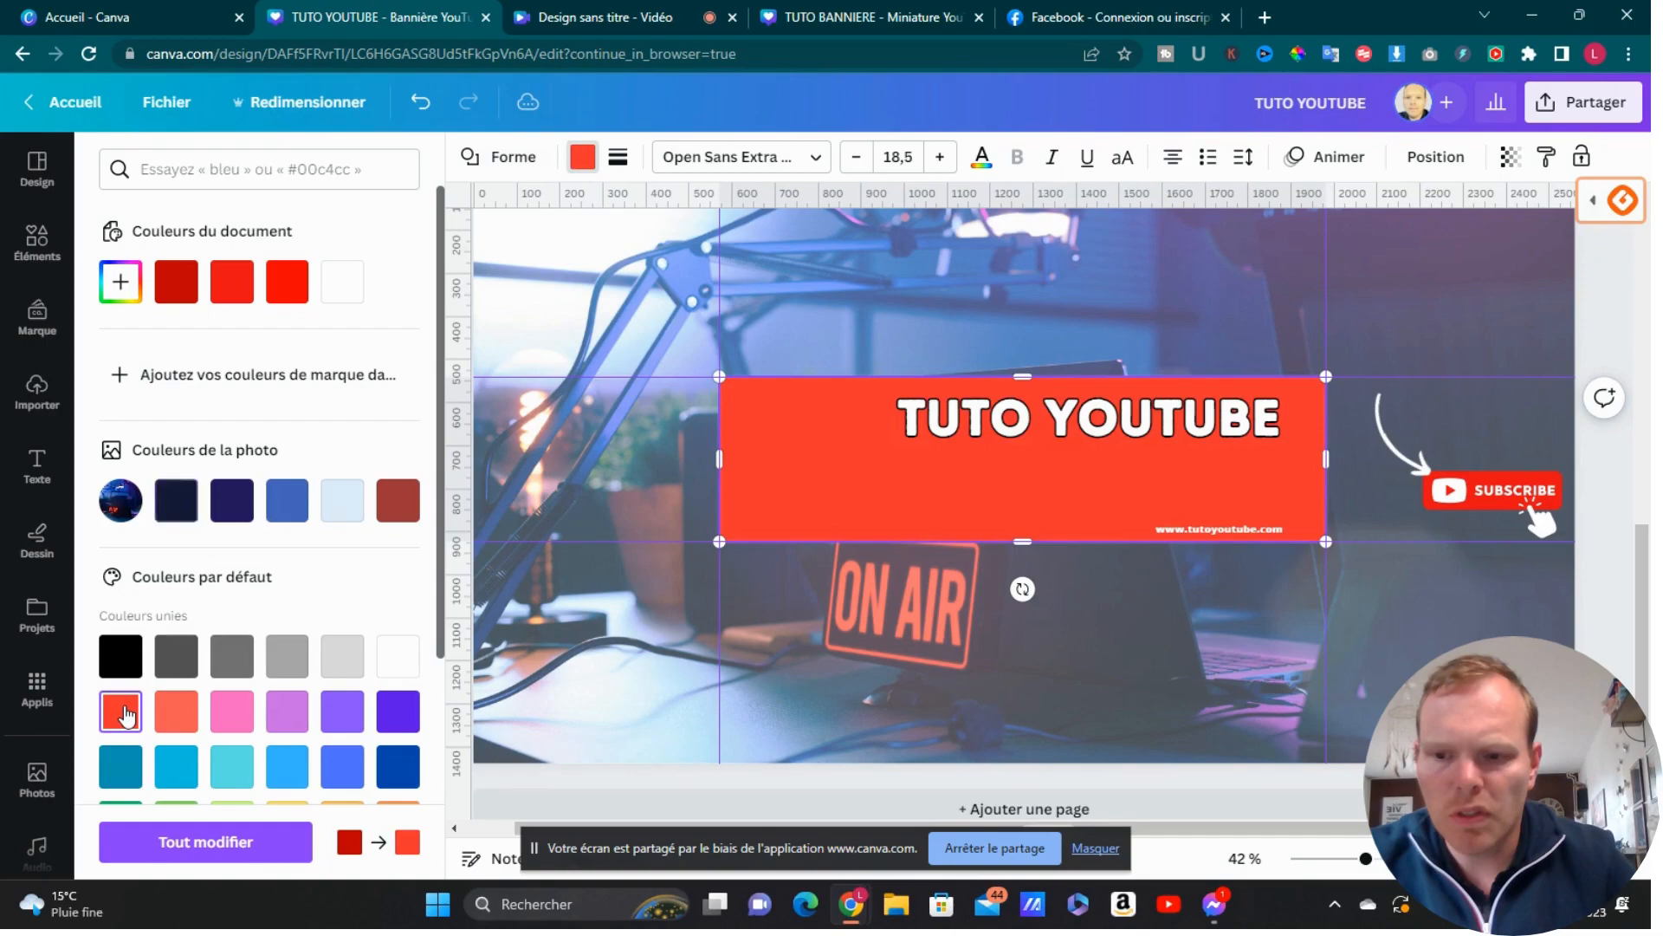
pyautogui.click(296, 297)
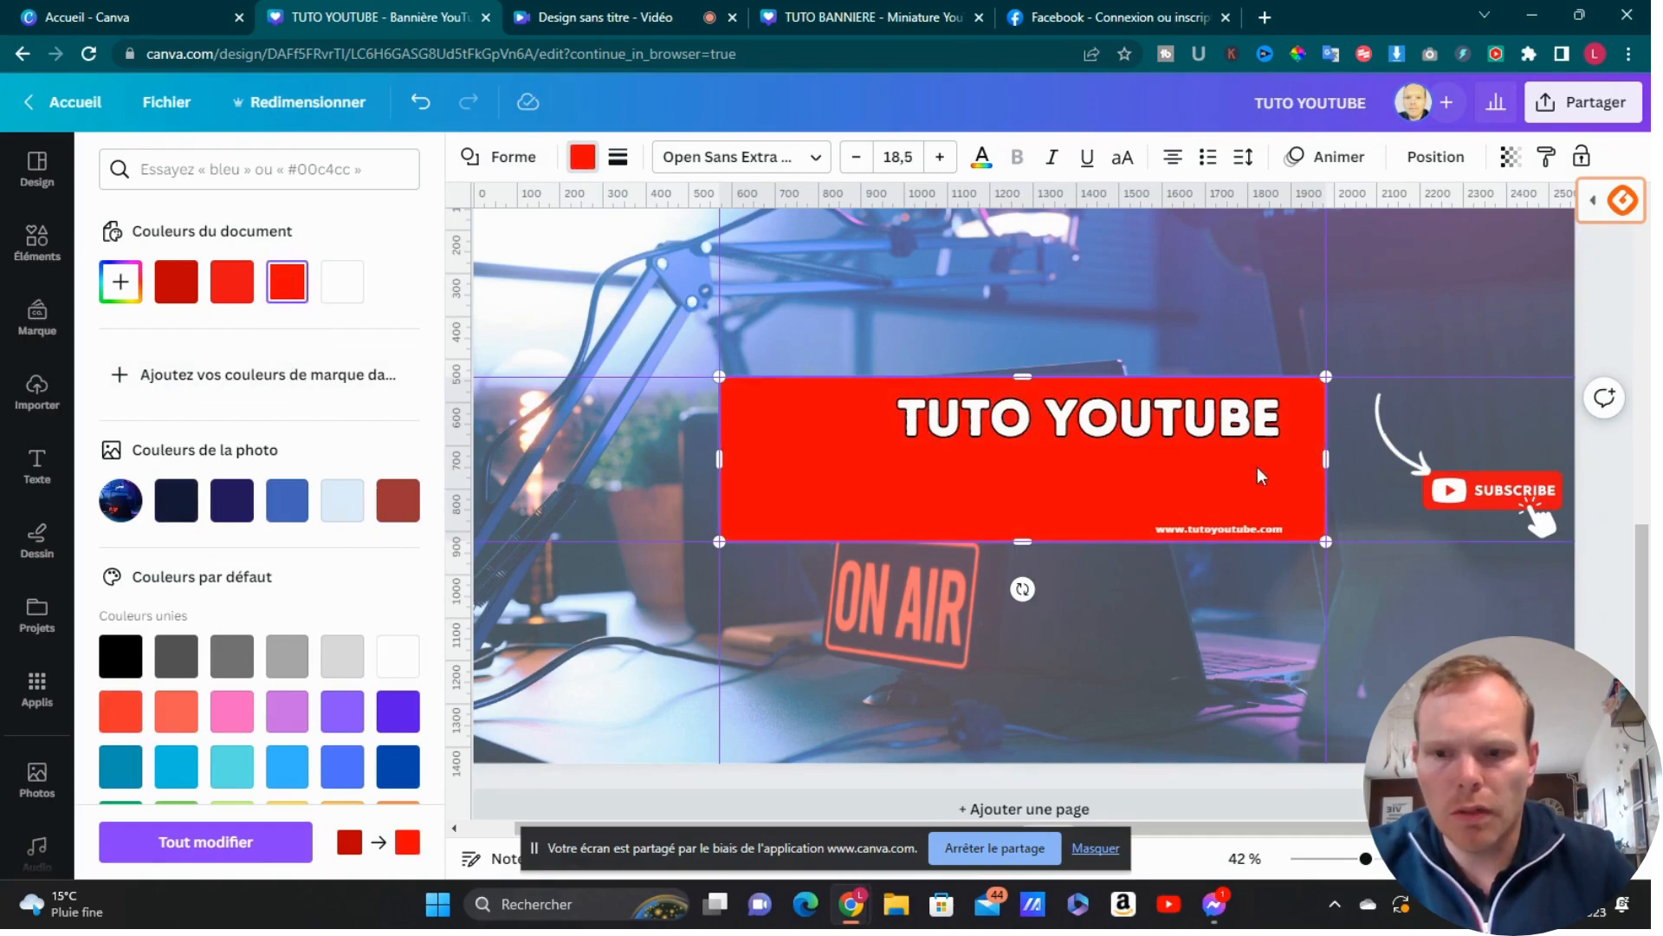
pyautogui.click(125, 662)
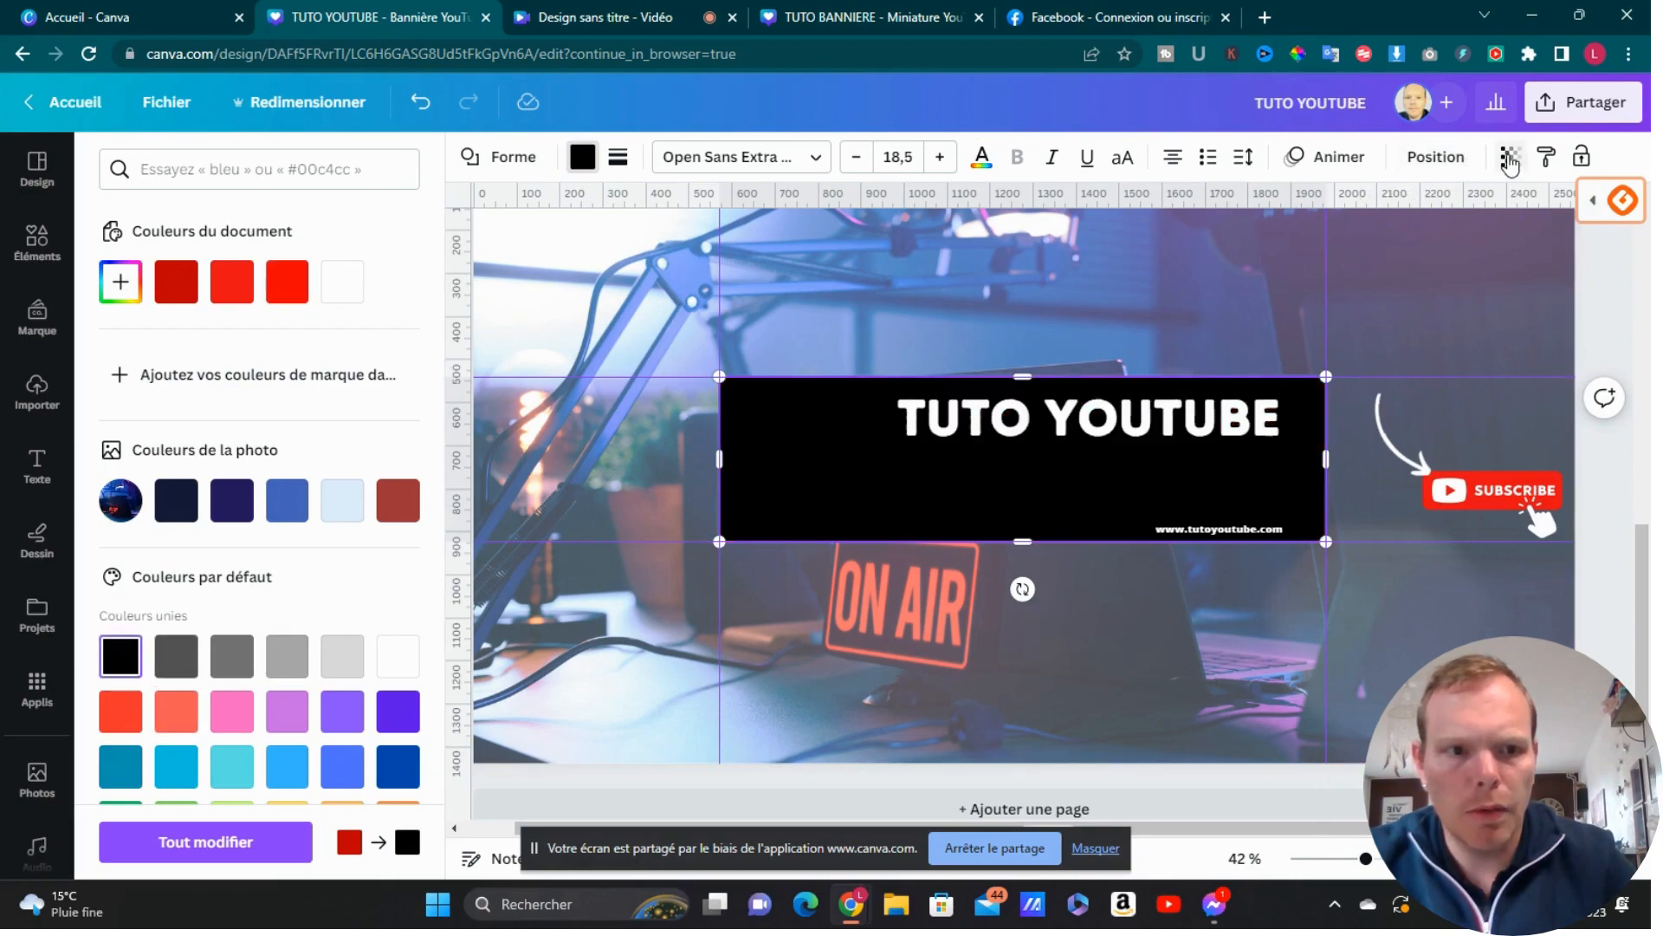
# Step: Lower the black rectangle's transparency value to about 49, then delete the rectangle from the banner
pyautogui.click(1510, 156)
pyautogui.moveTo(1512, 247); pyautogui.dragTo(1442, 243)
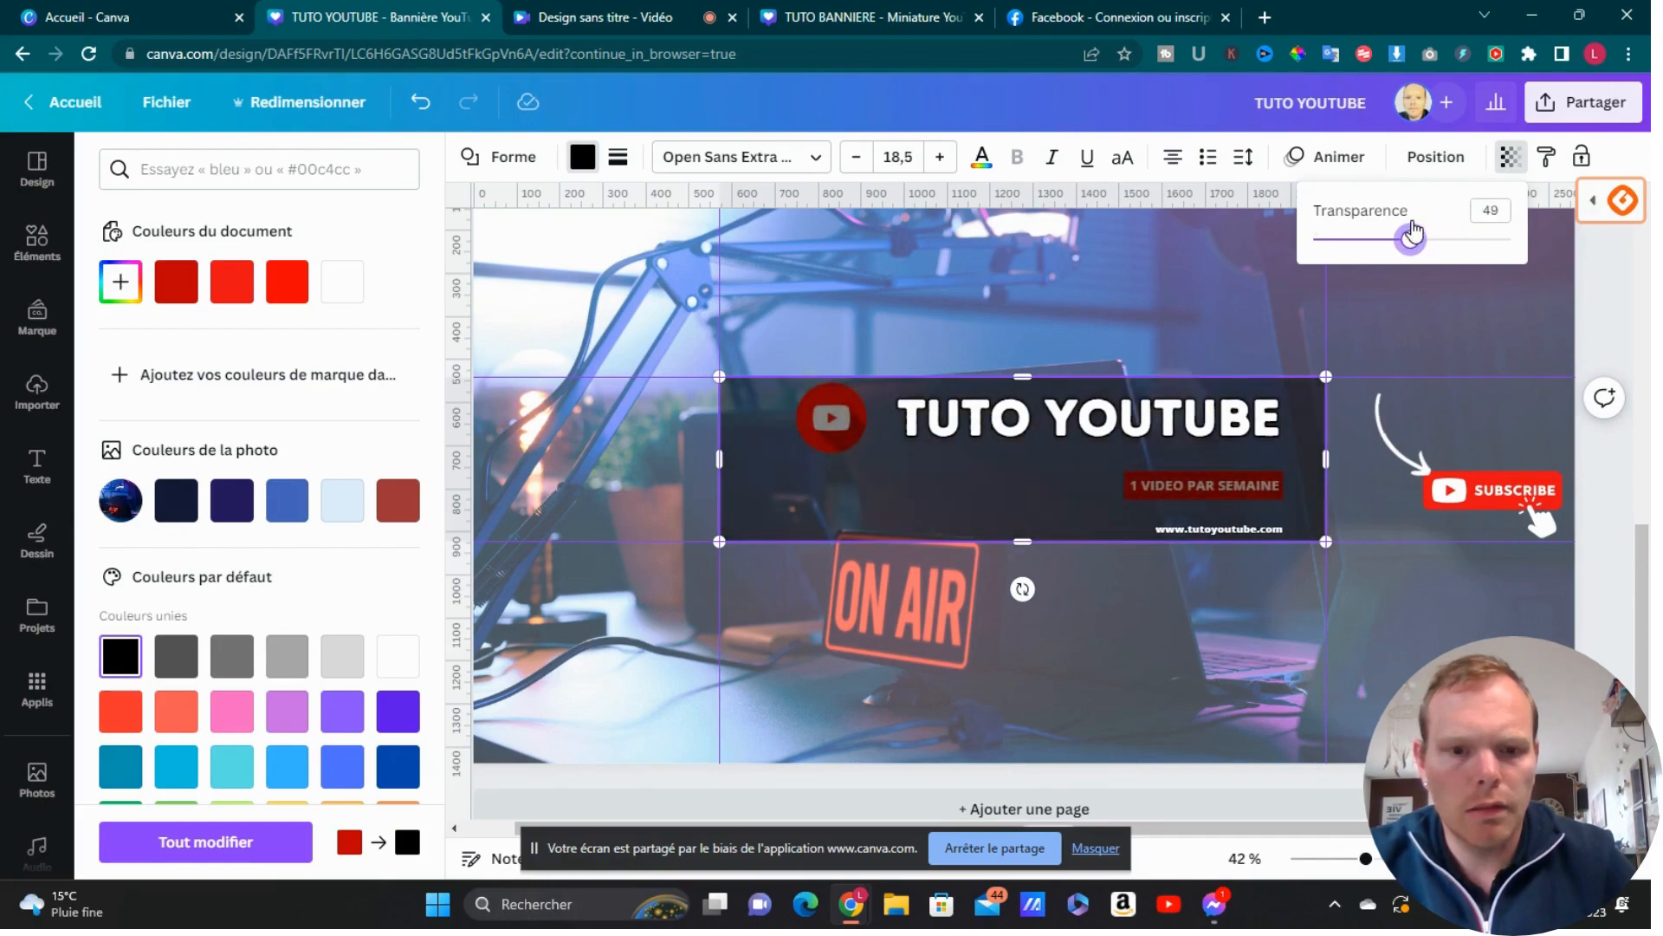
pyautogui.click(914, 356)
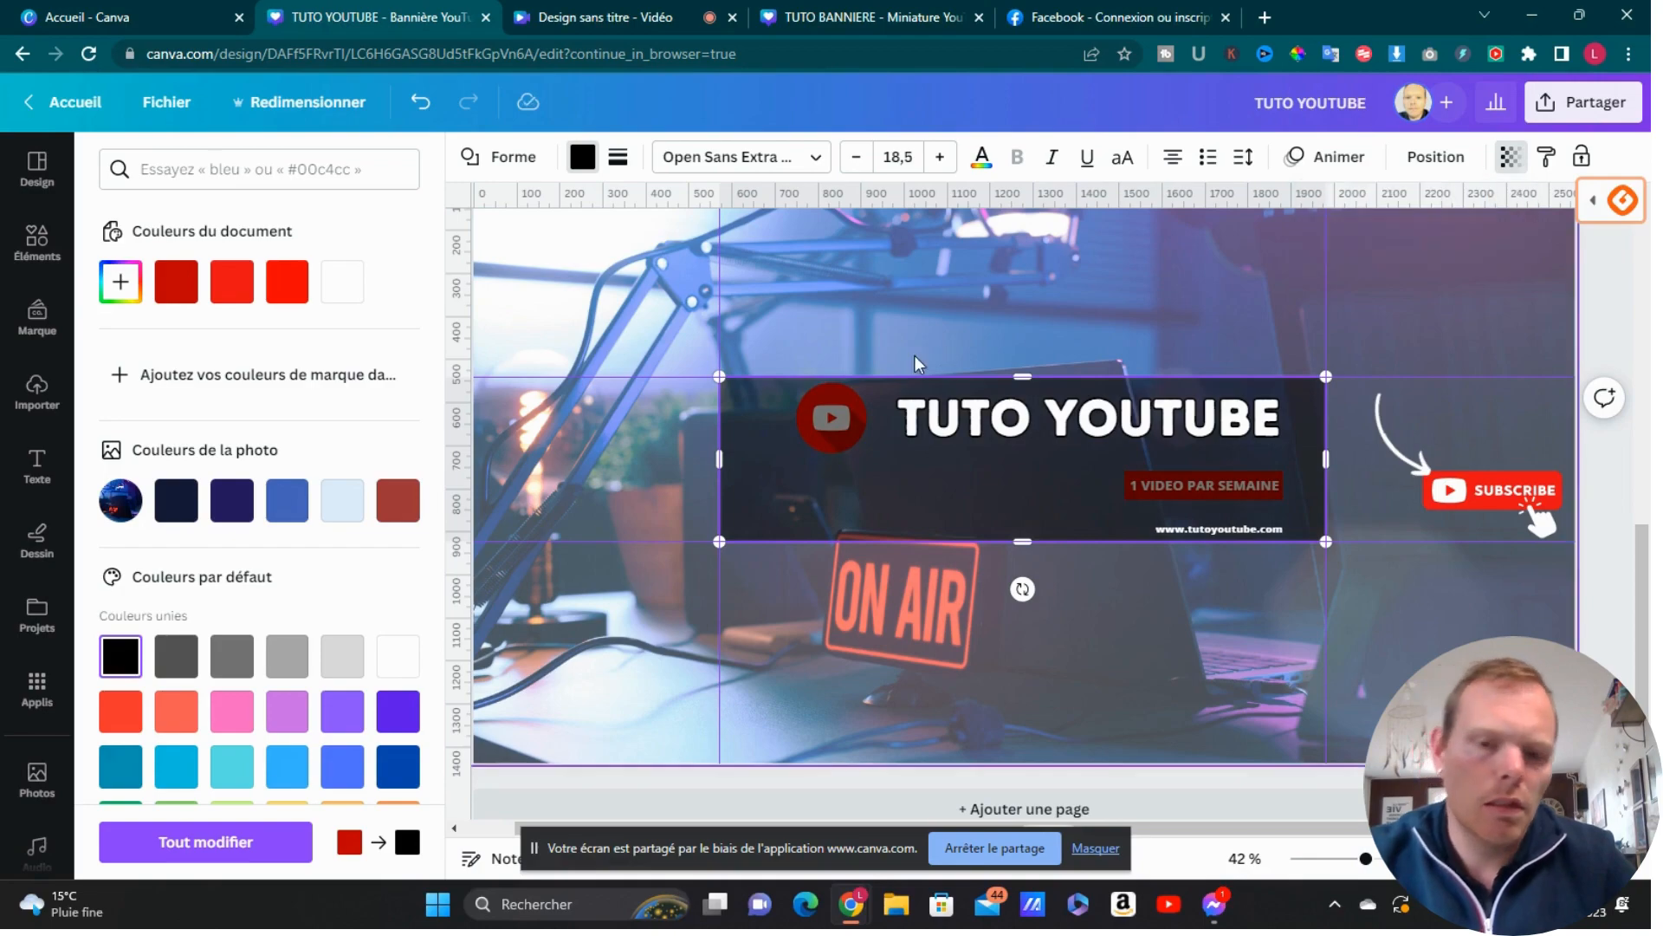
pyautogui.click(965, 523)
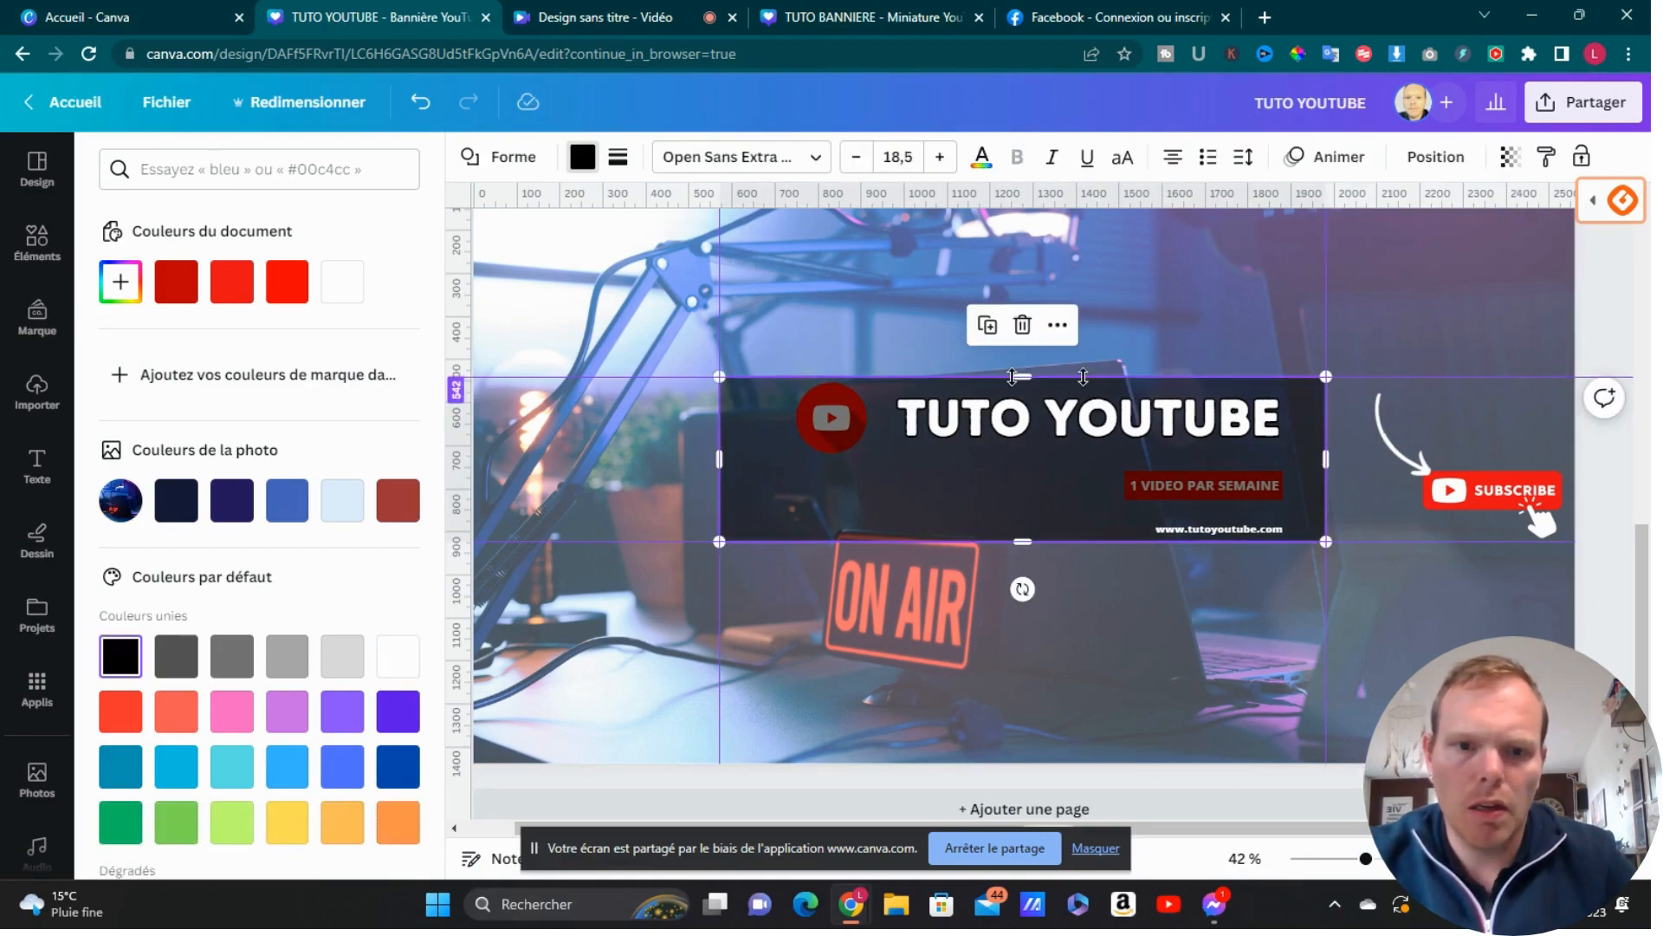
pyautogui.click(1022, 325)
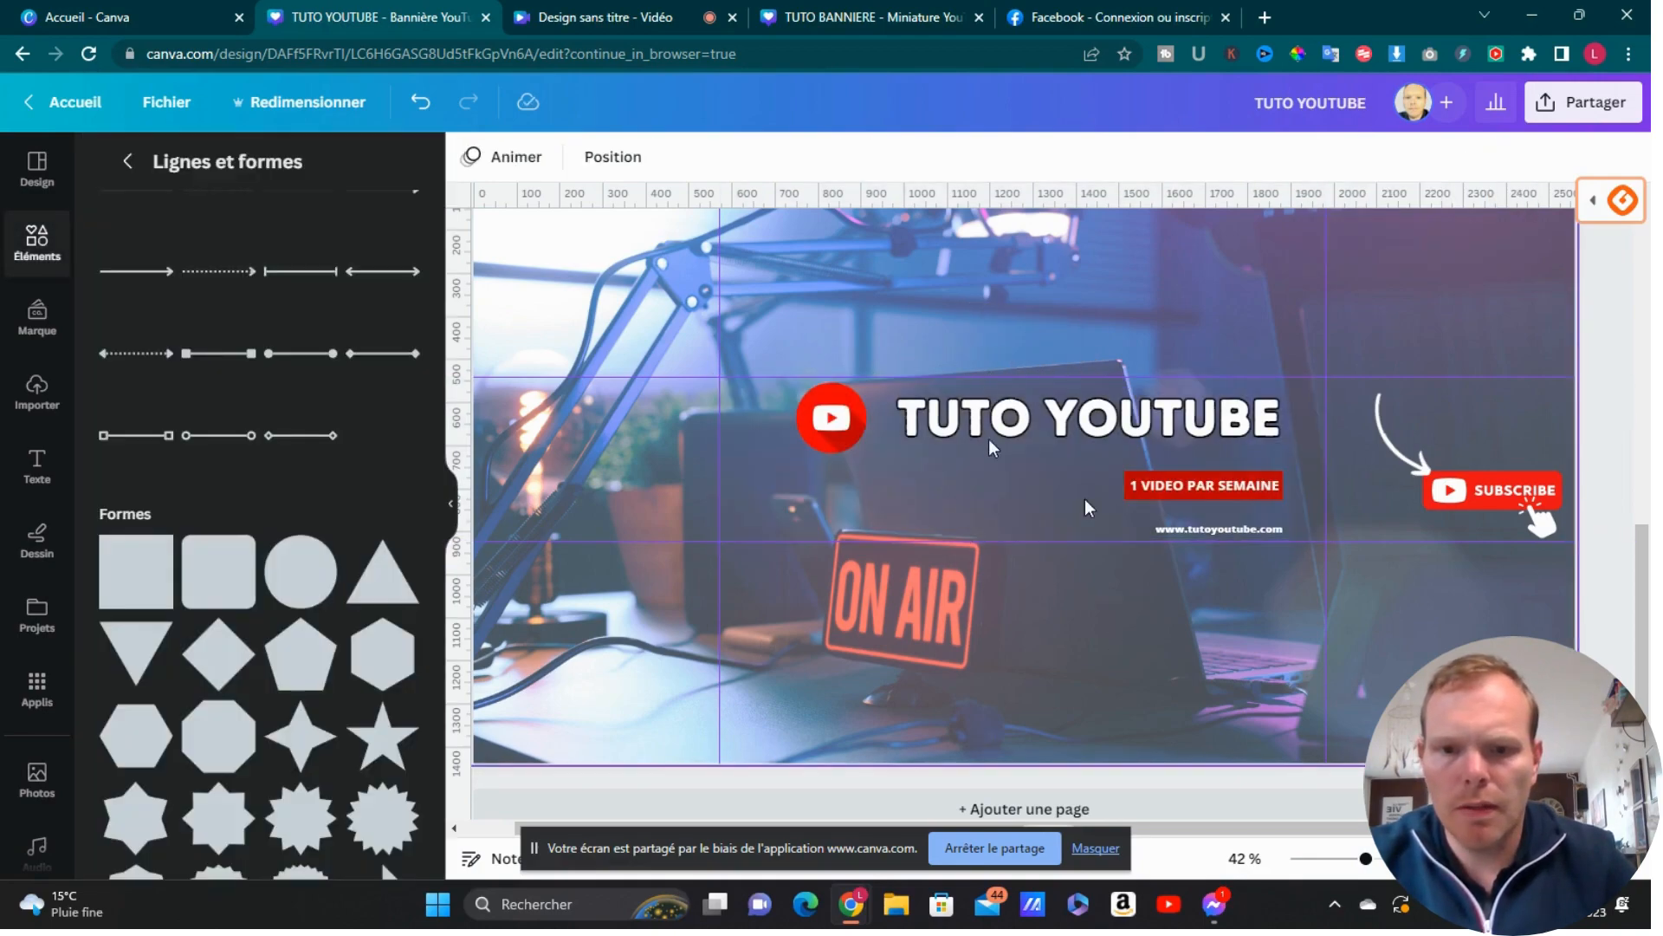
# Step: Replace the banner's background photo with a plain black background colour
pyautogui.click(591, 299)
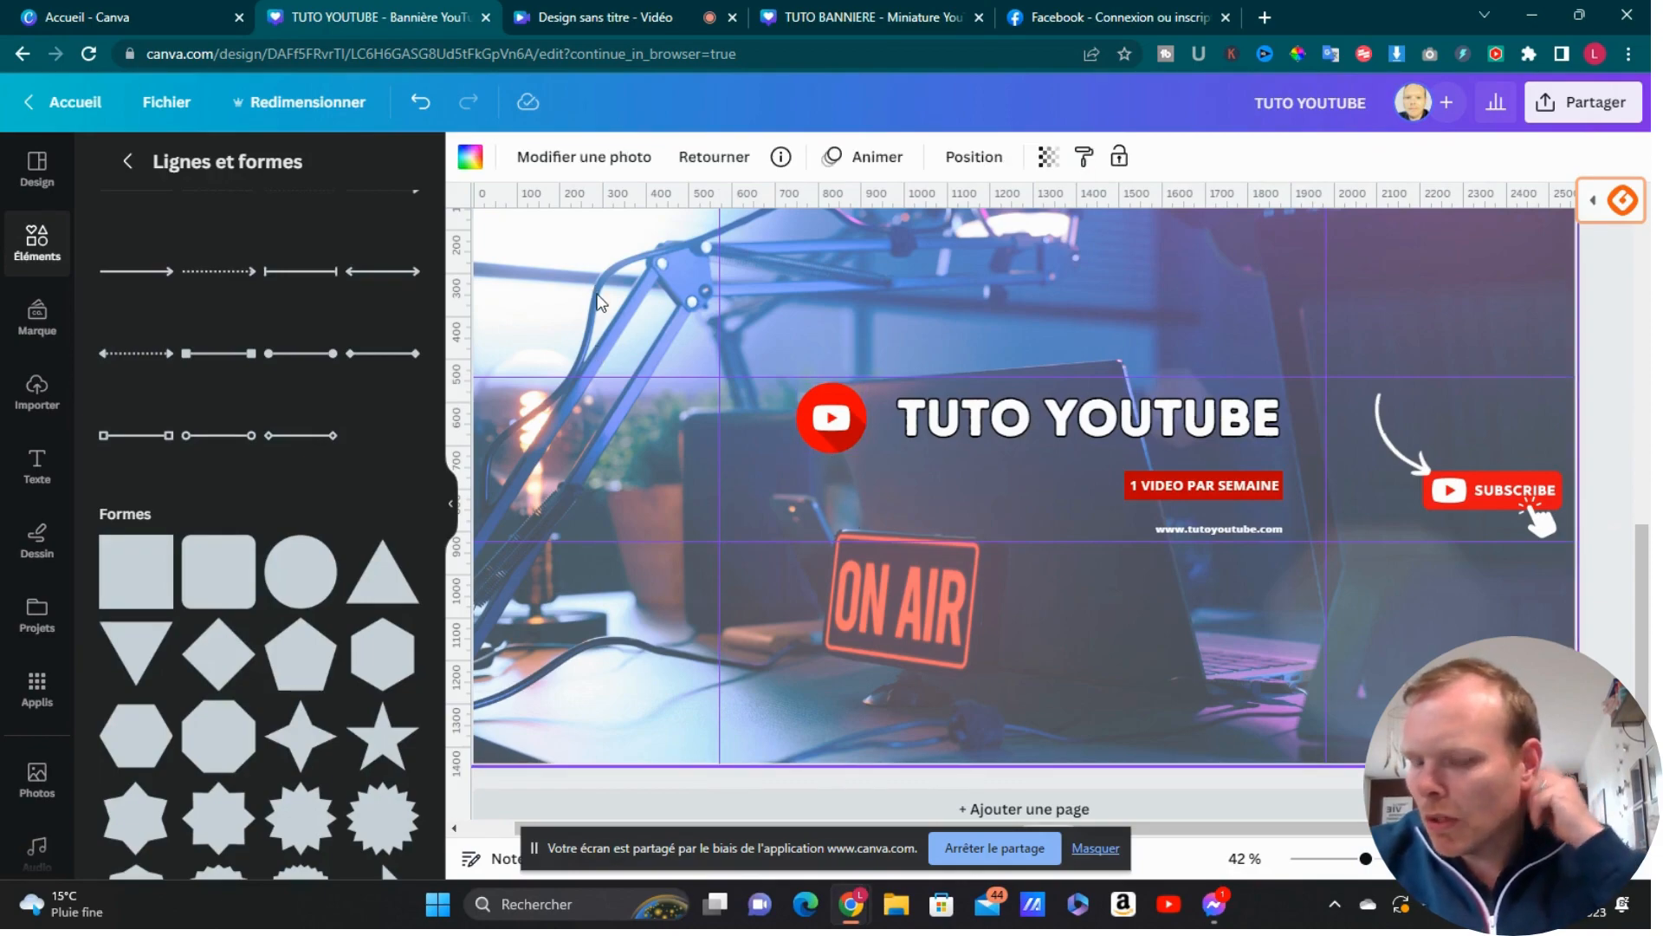
pyautogui.scroll(-6, 260, 607)
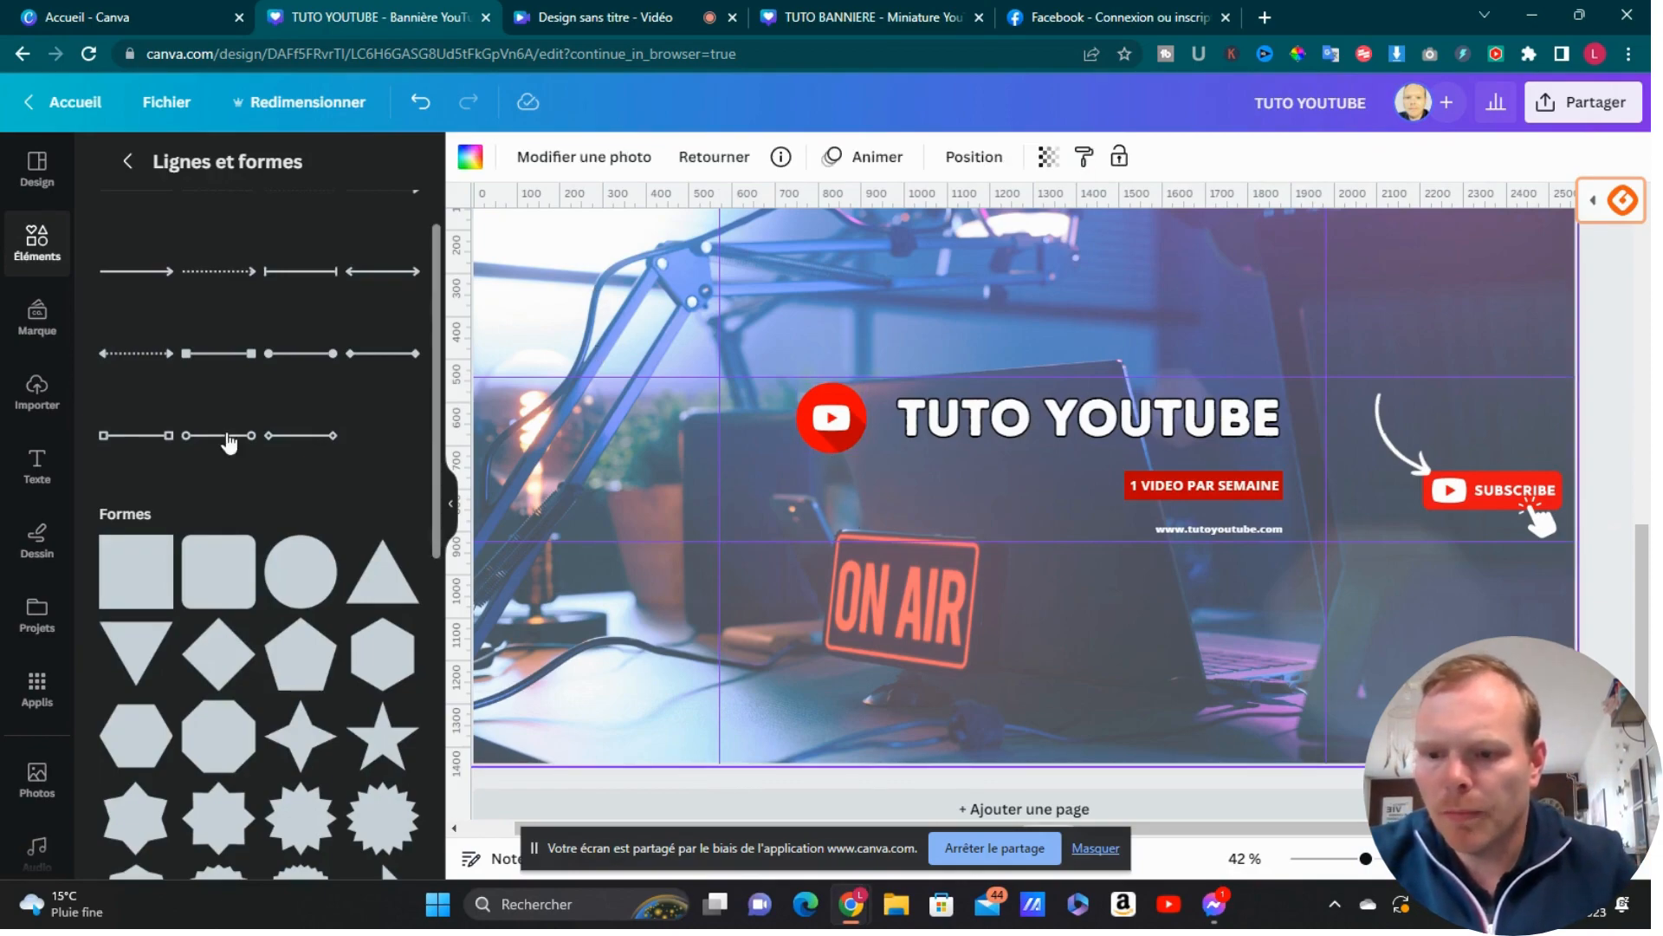
pyautogui.scroll(-2, 43, 792)
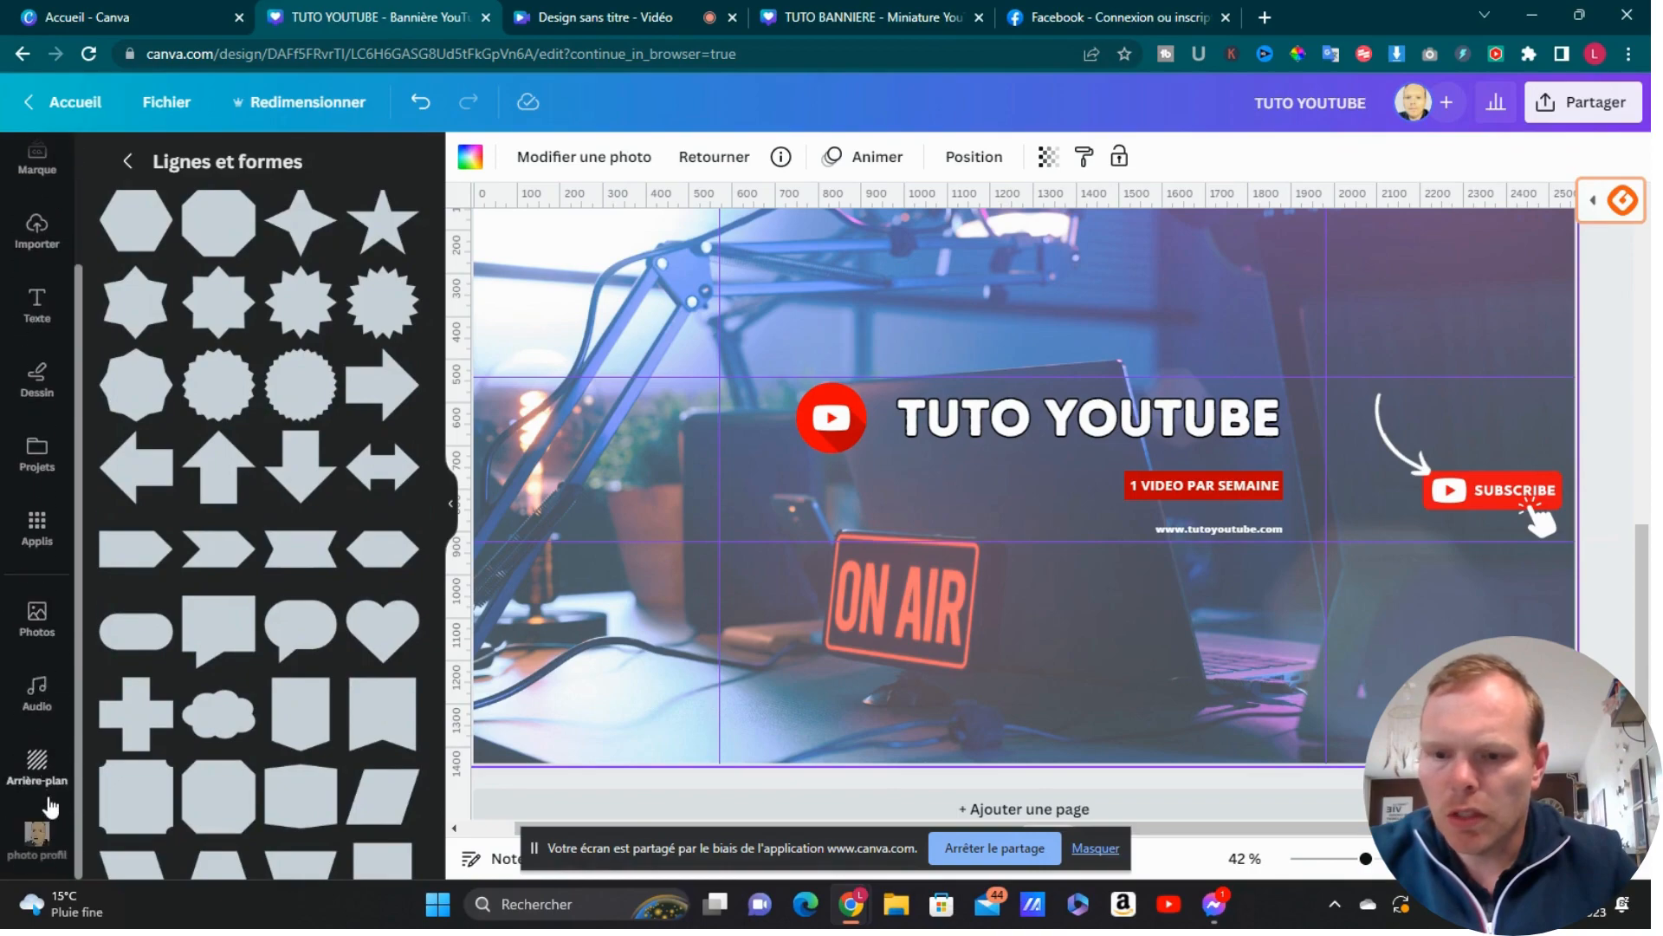
pyautogui.click(35, 771)
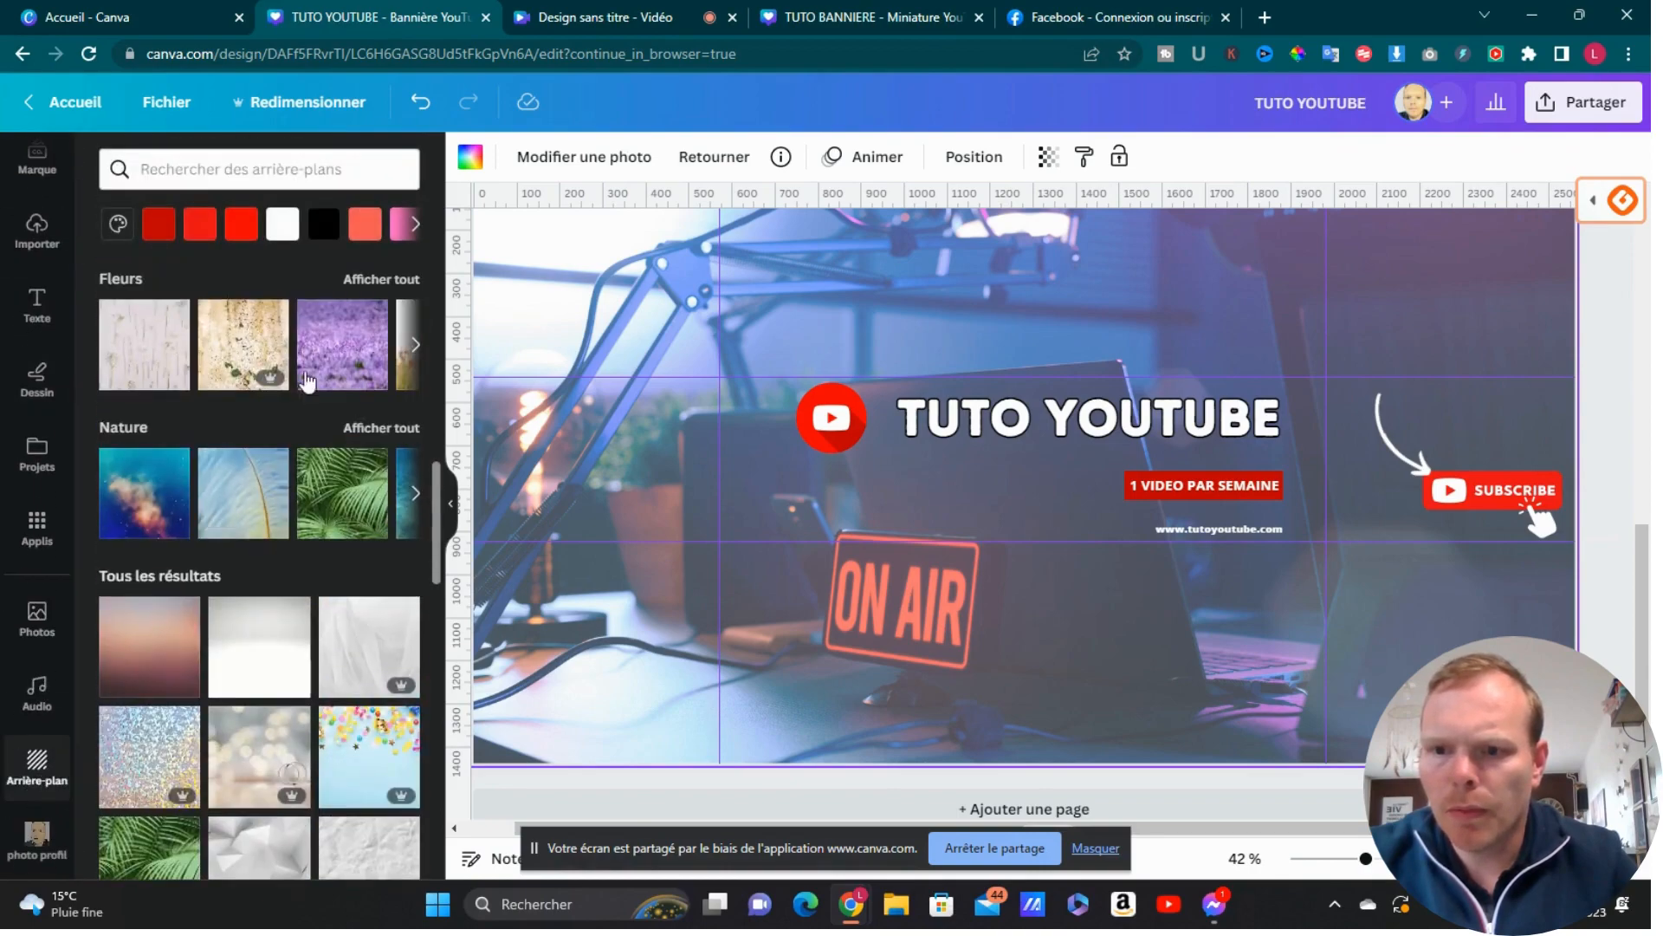
pyautogui.click(323, 224)
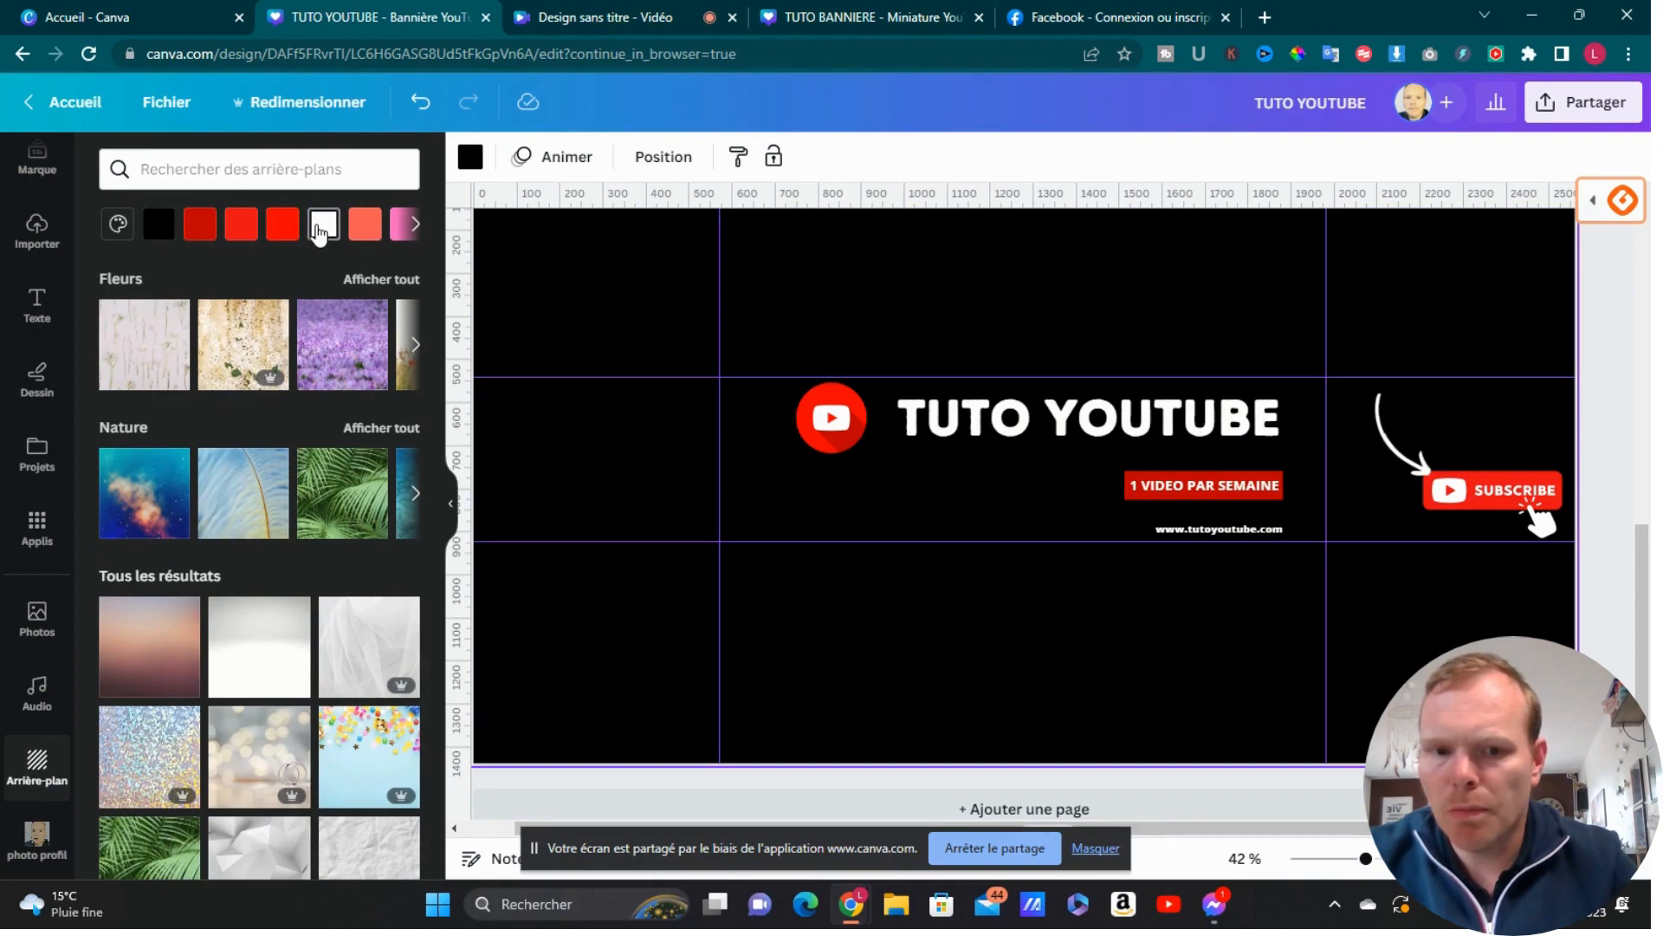
# Step: Look through the ready-made background images and the background colour palette
pyautogui.scroll(-10, 338, 620)
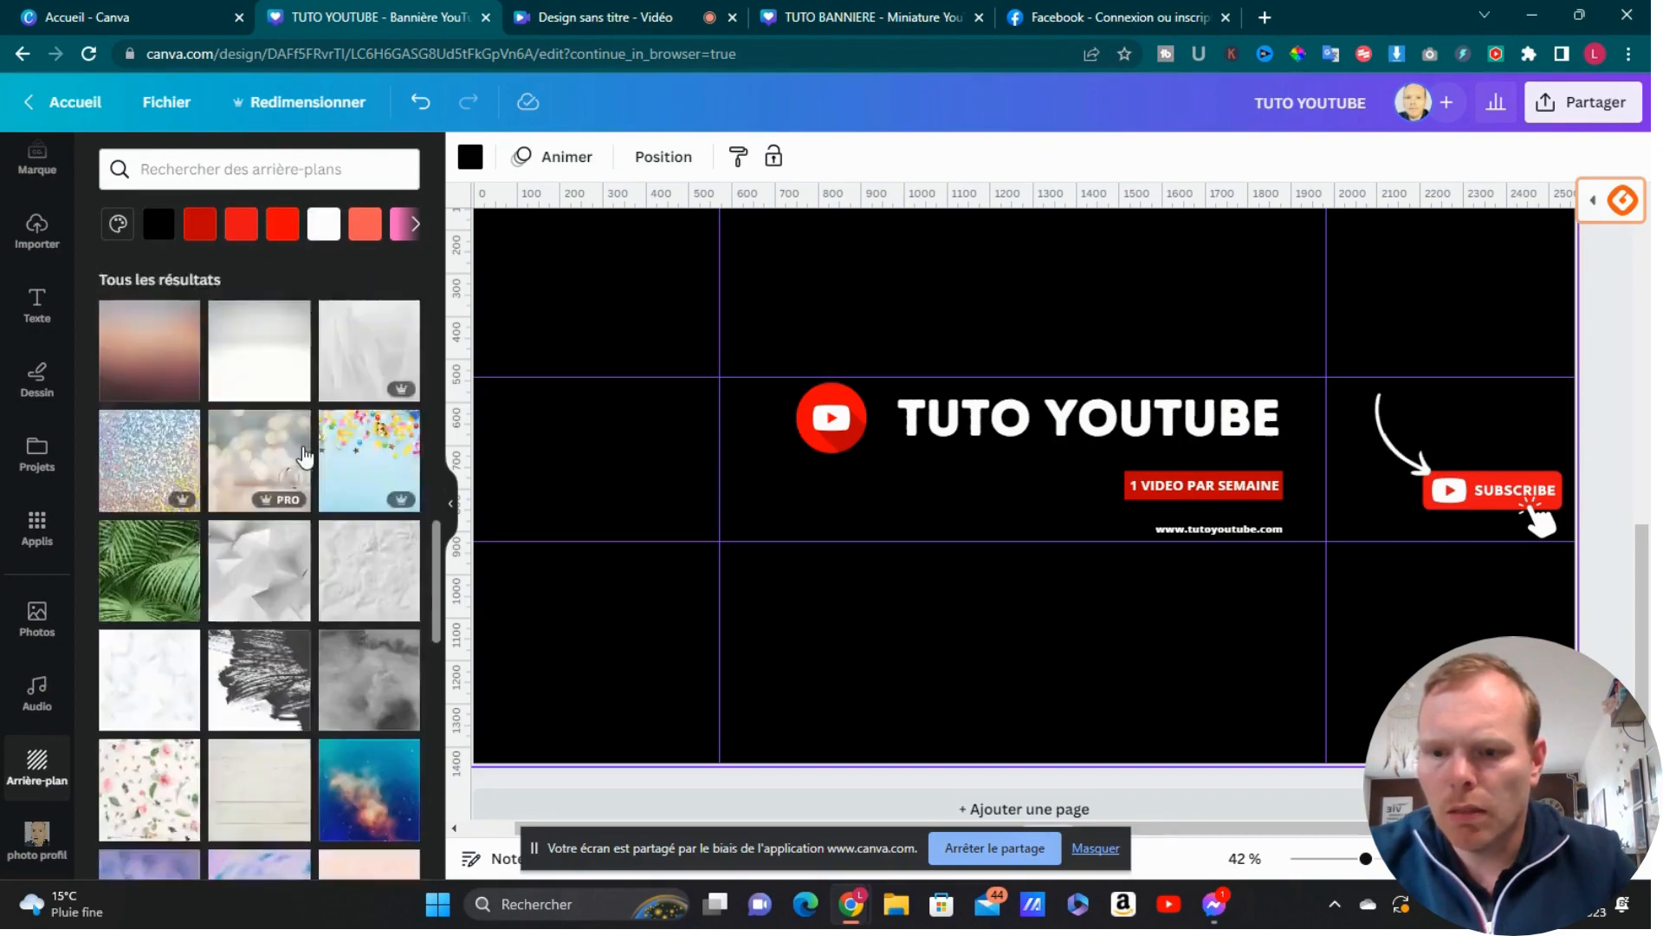
pyautogui.scroll(-6, 338, 620)
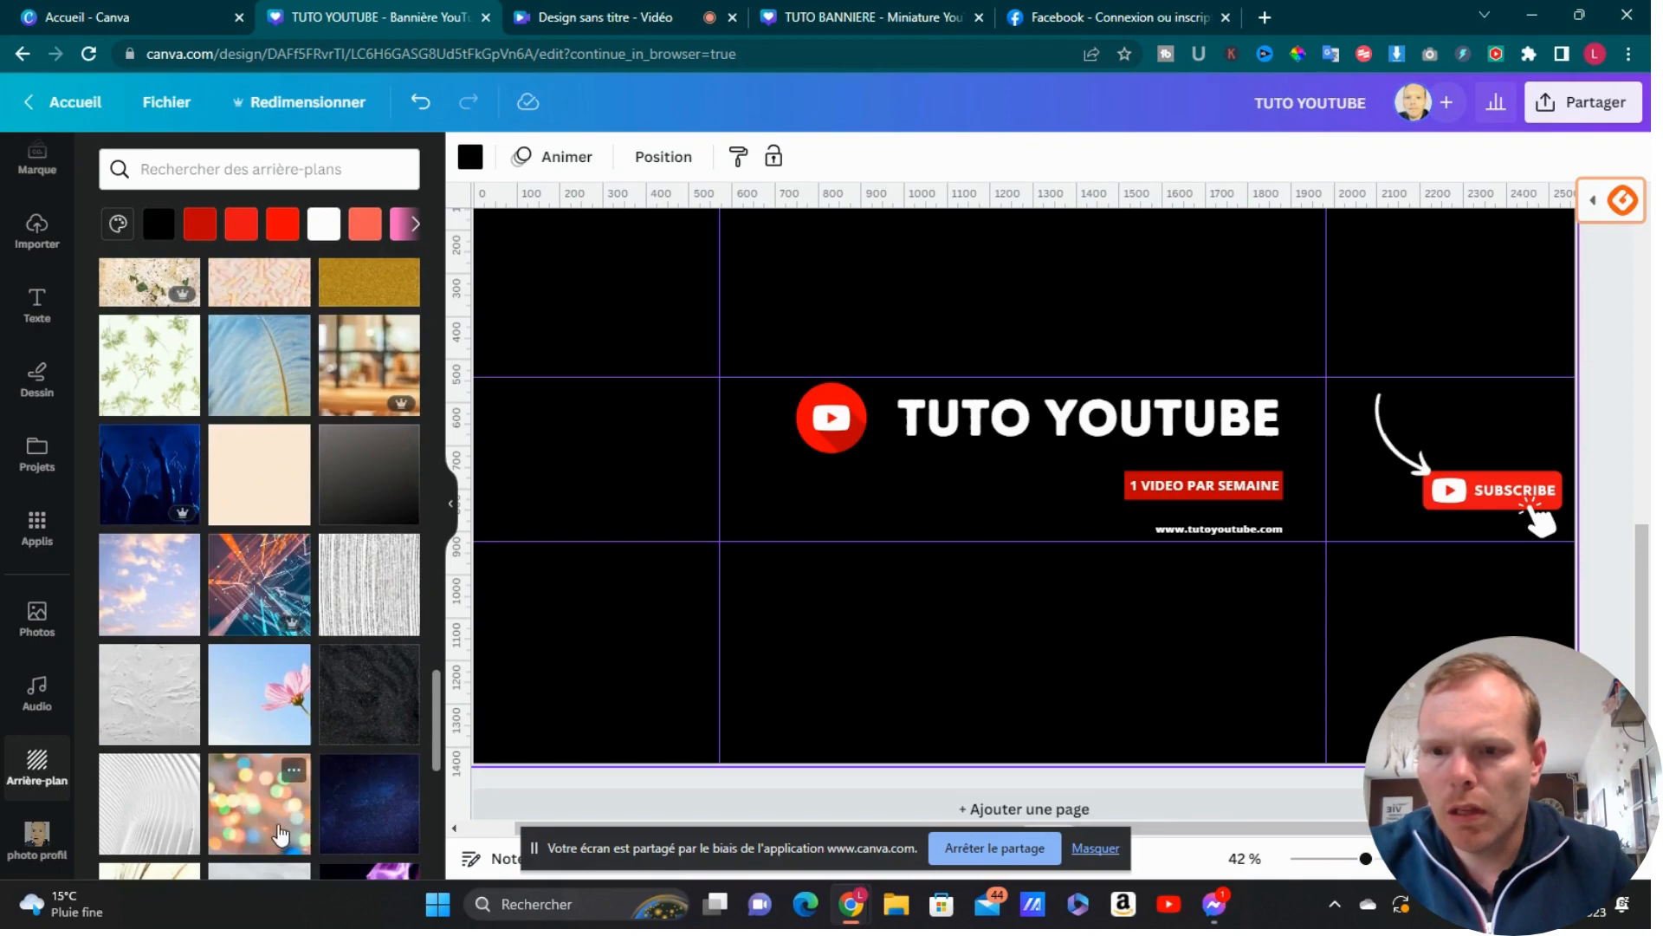
pyautogui.scroll(-5, 367, 563)
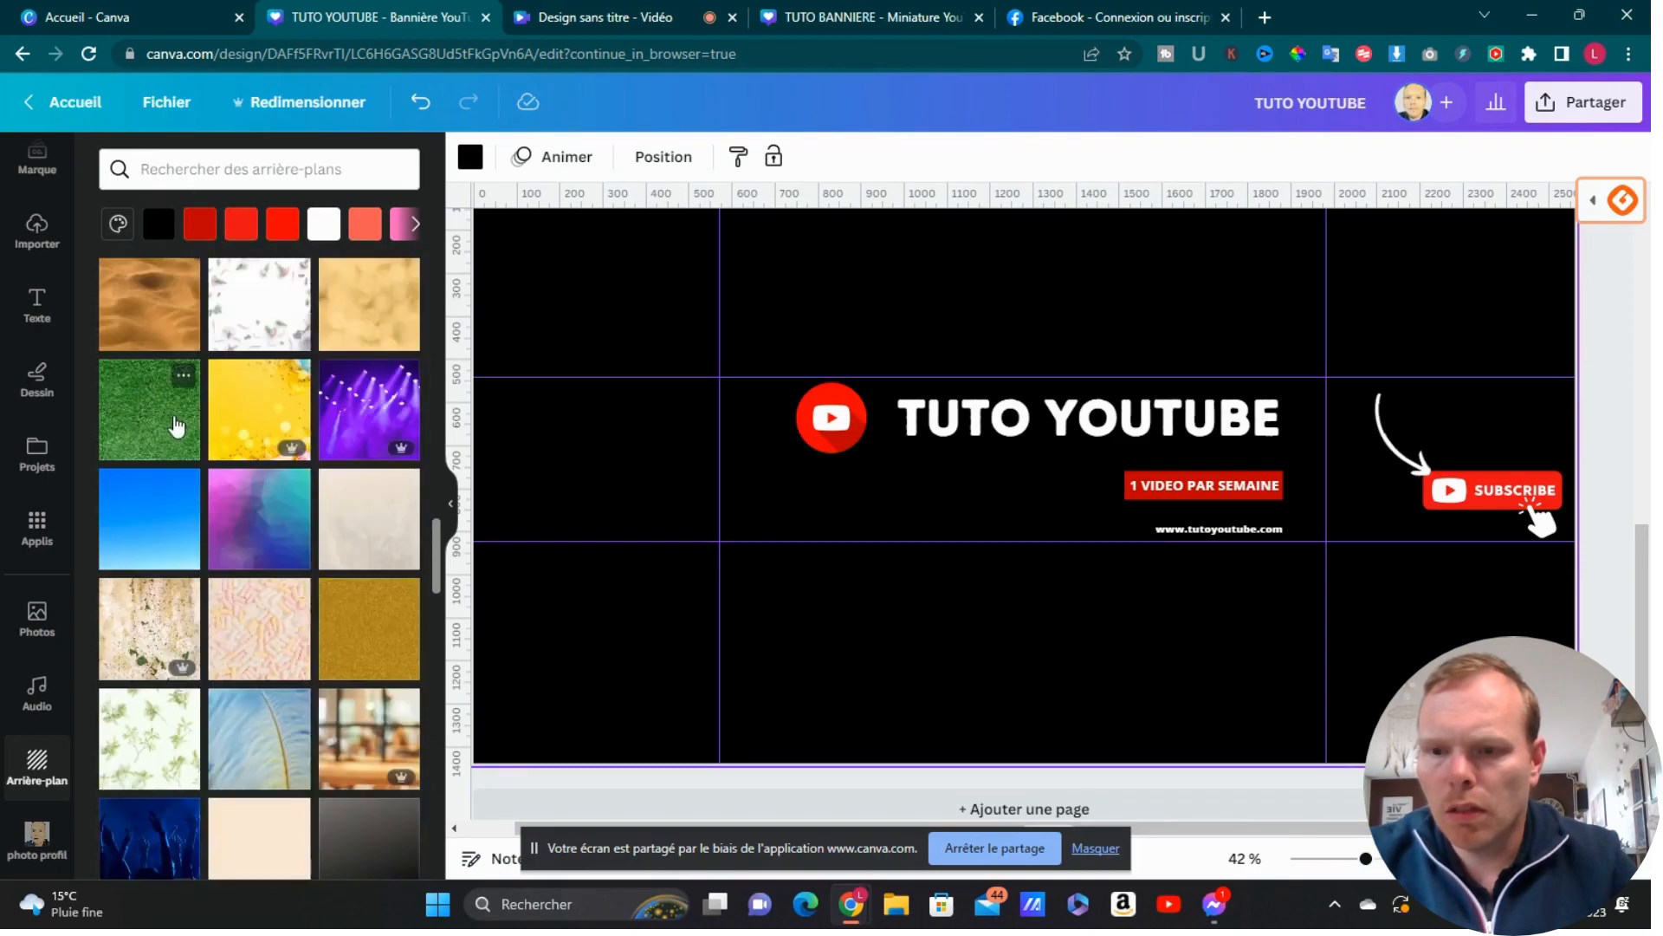
pyautogui.click(116, 225)
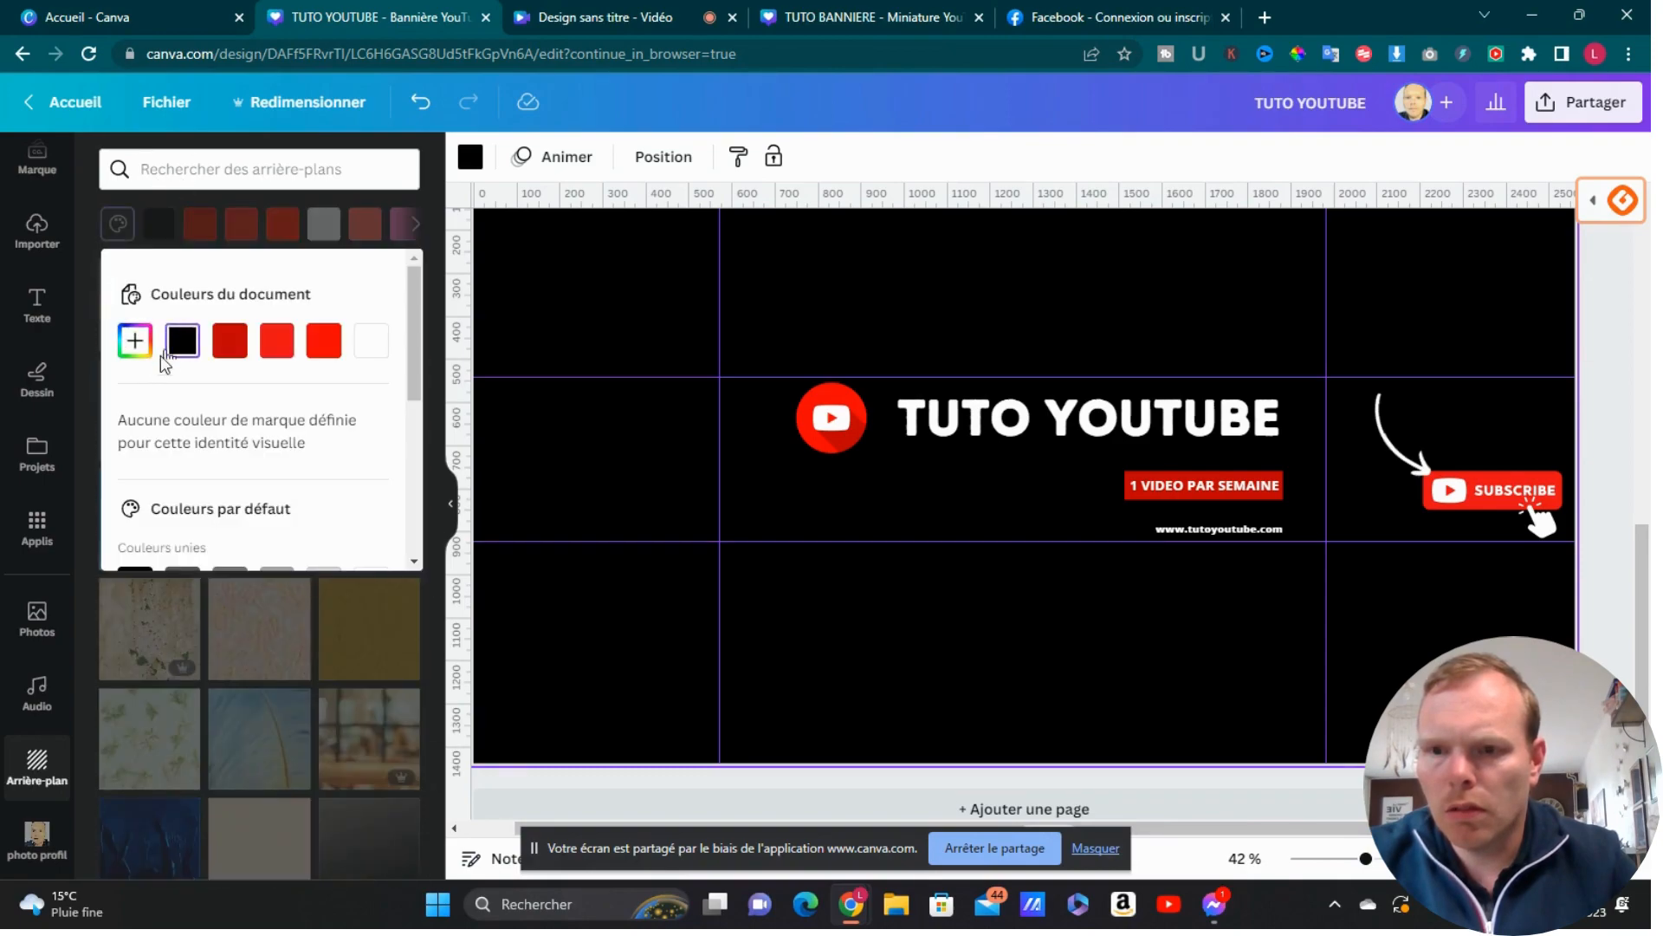
pyautogui.click(516, 245)
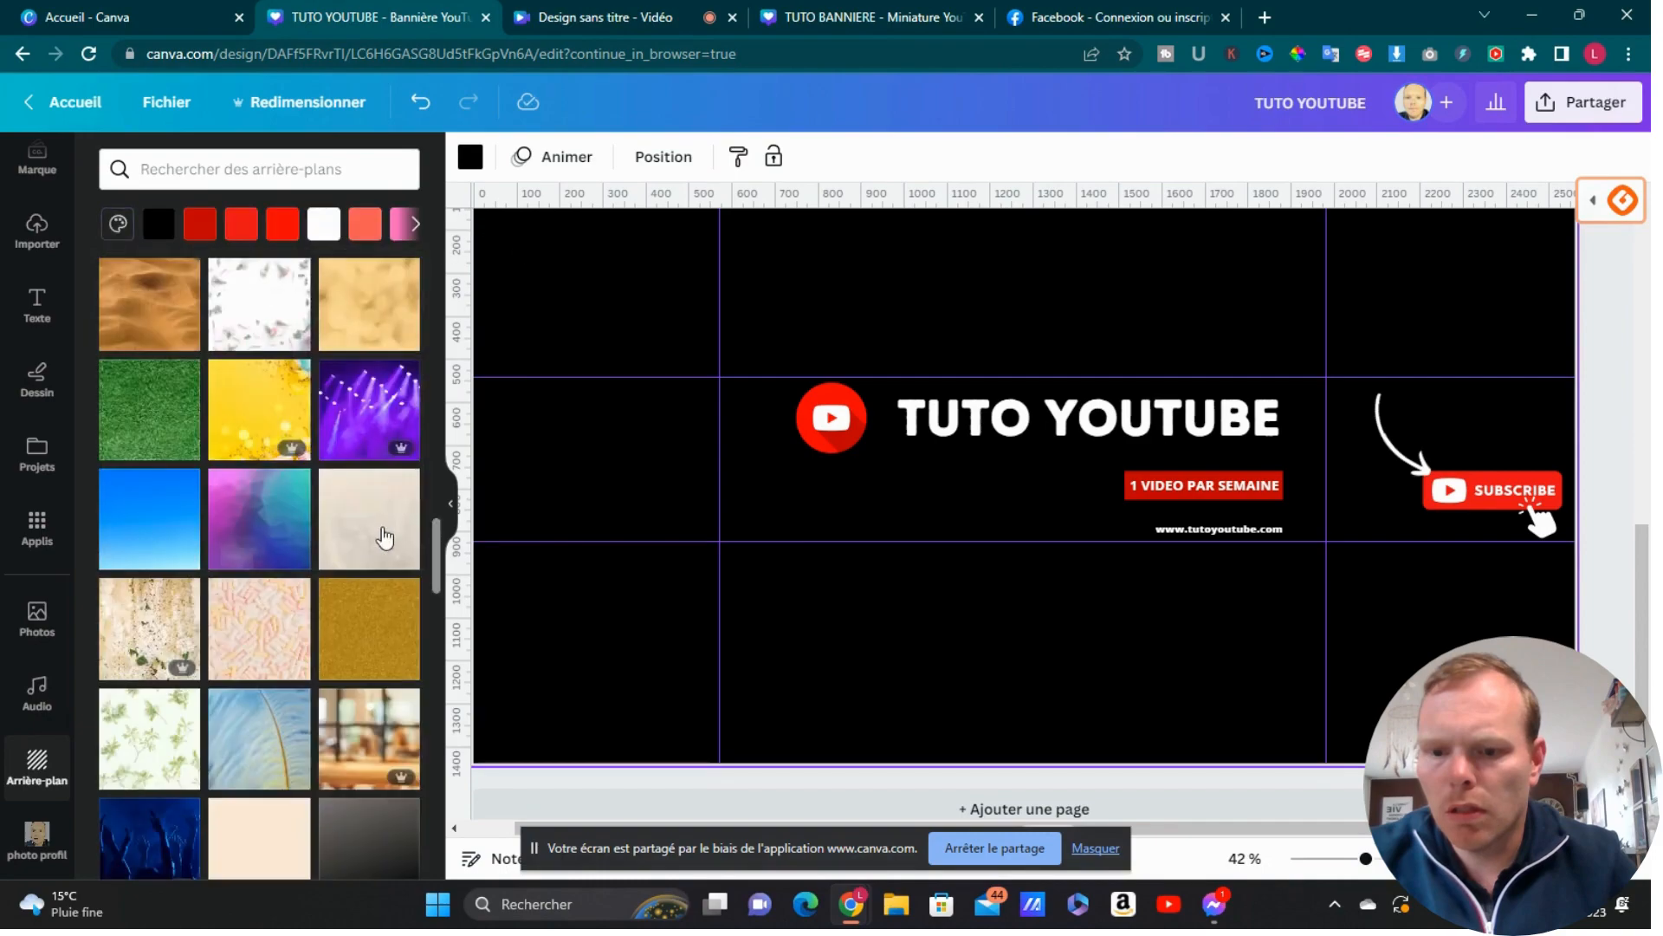
# Step: Replace the banner's solid black background with the black-to-grey gradient from the default colours
pyautogui.scroll(-6, 364, 599)
pyautogui.scroll(-3, 364, 598)
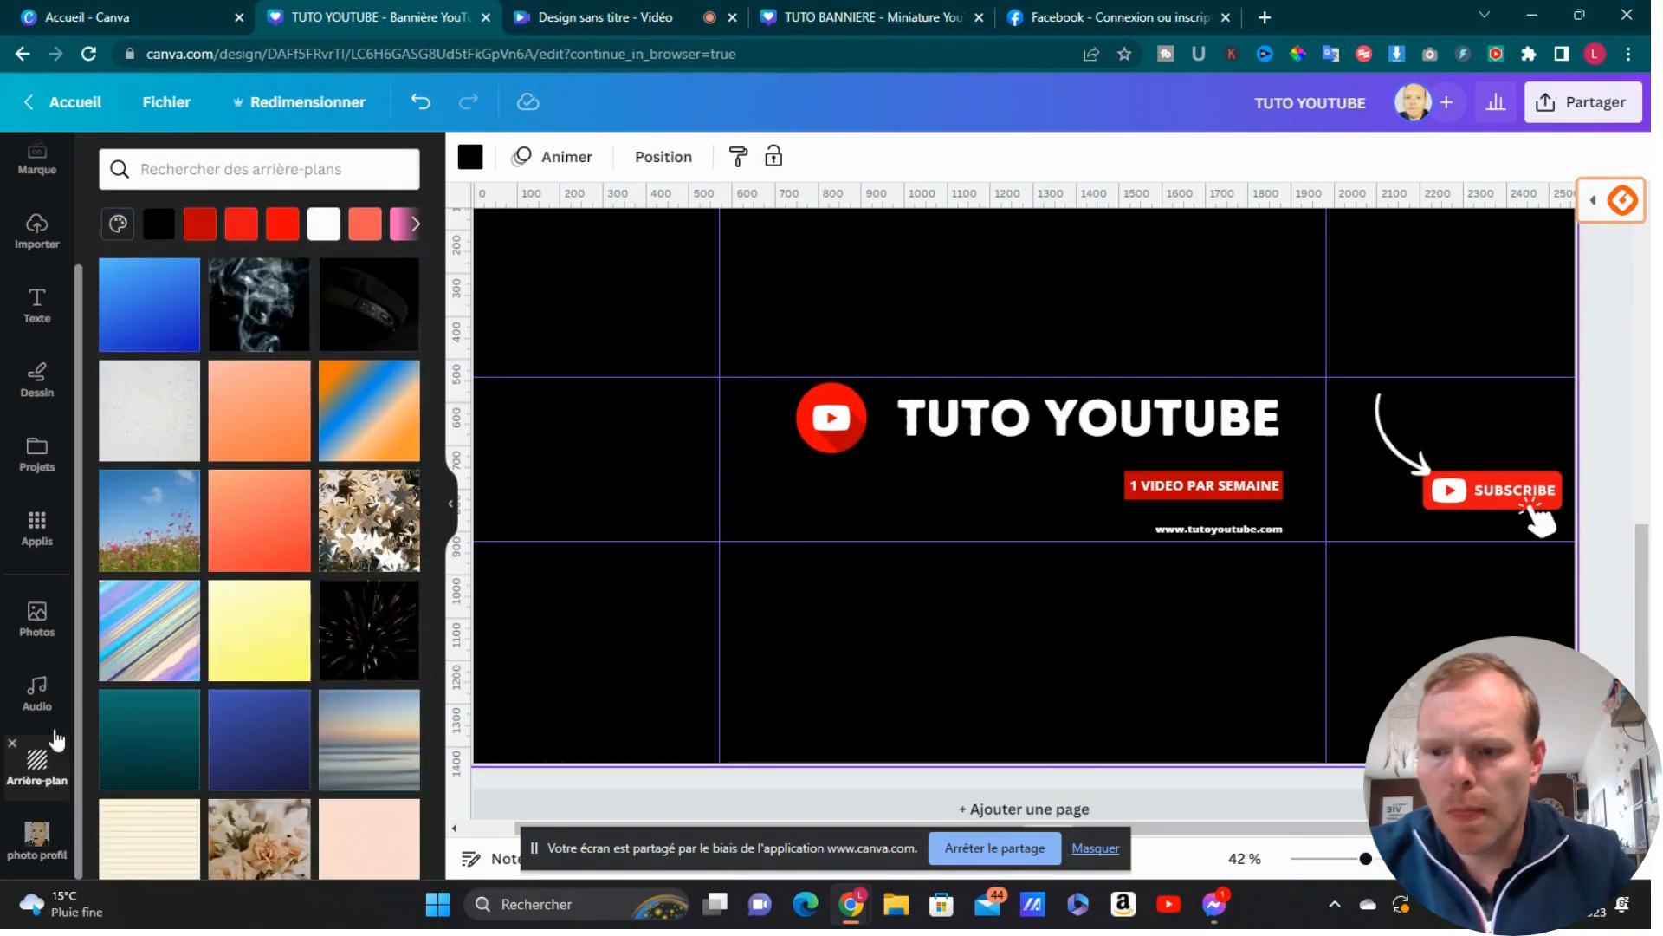
pyautogui.click(470, 156)
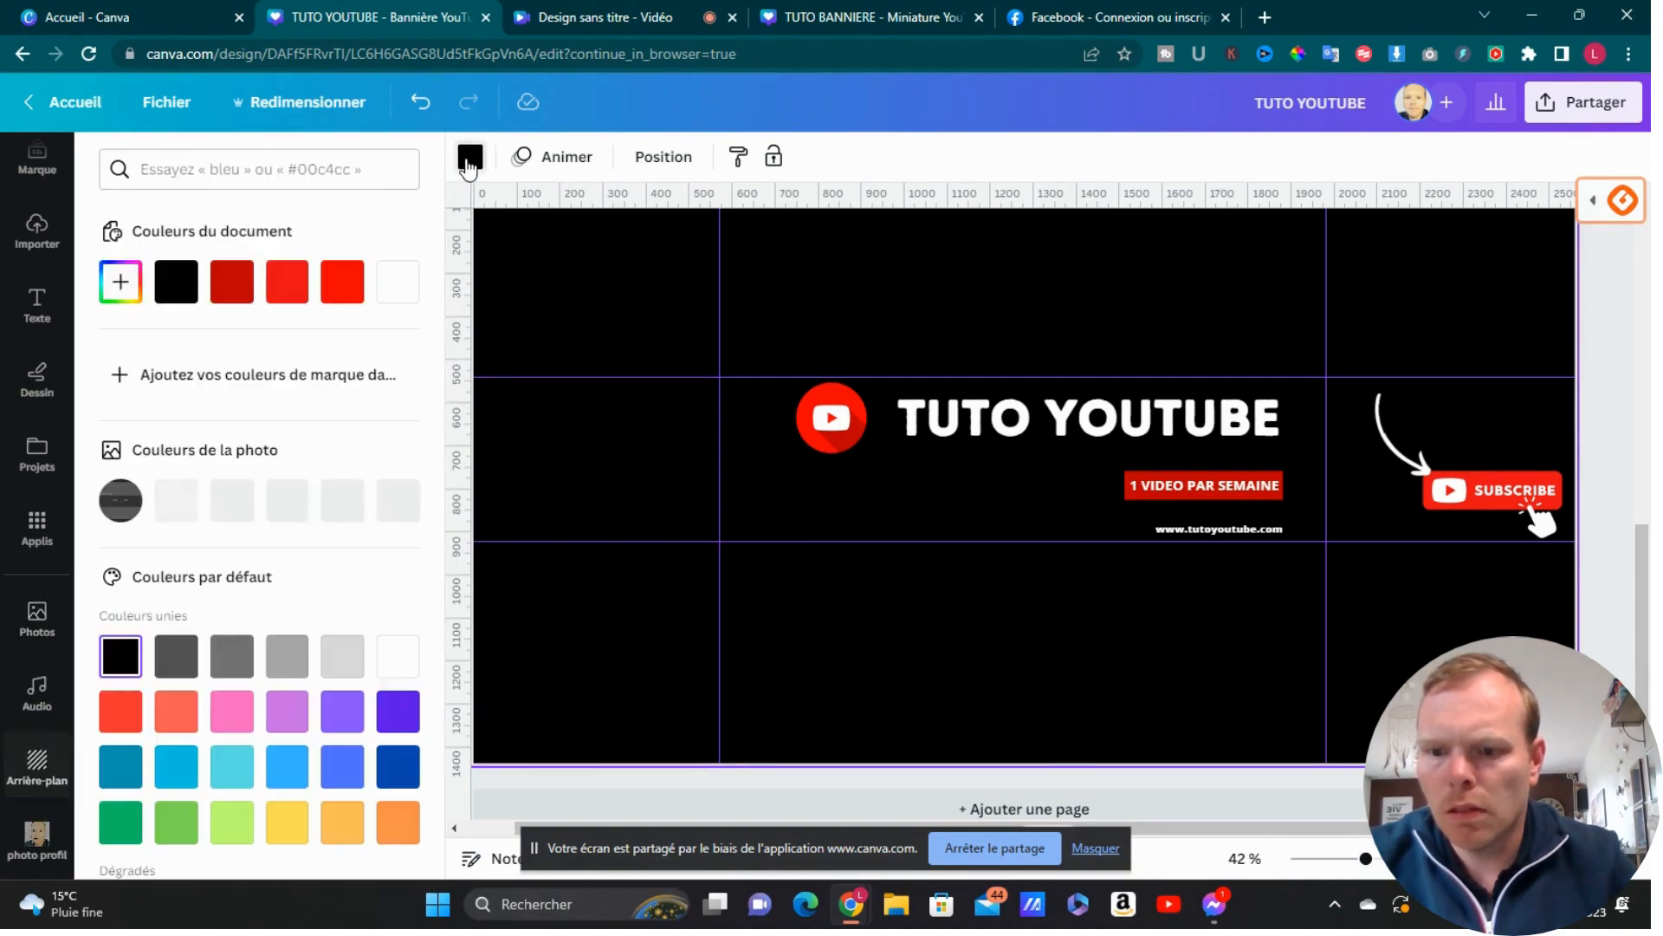
pyautogui.scroll(-3, 327, 642)
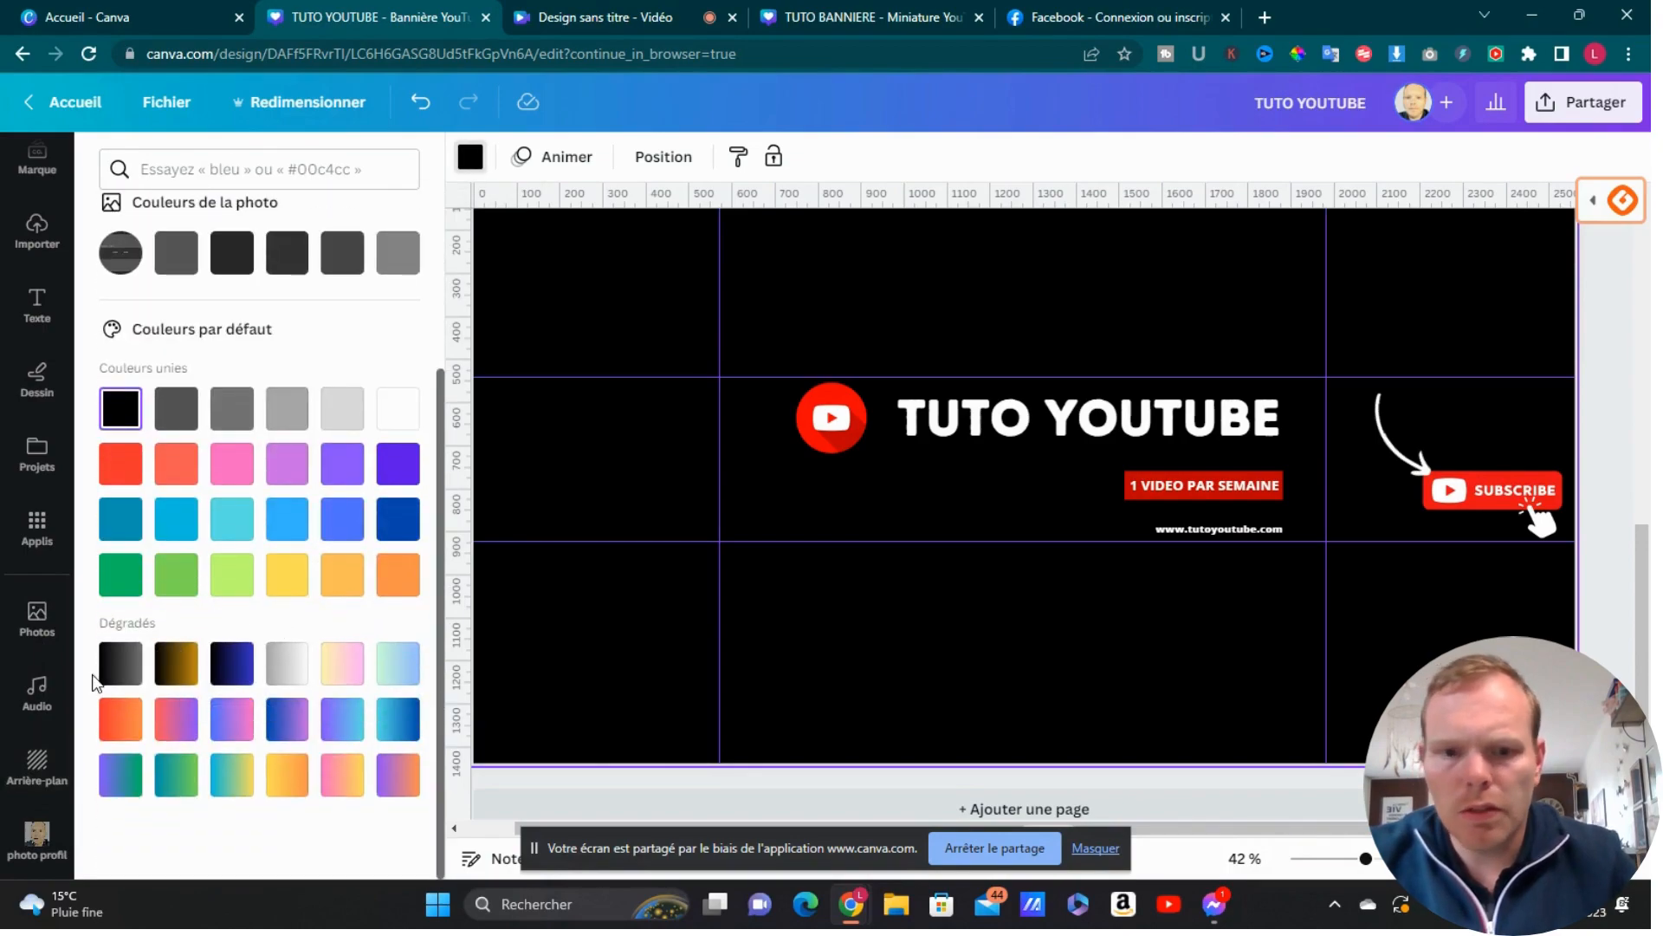
pyautogui.click(113, 669)
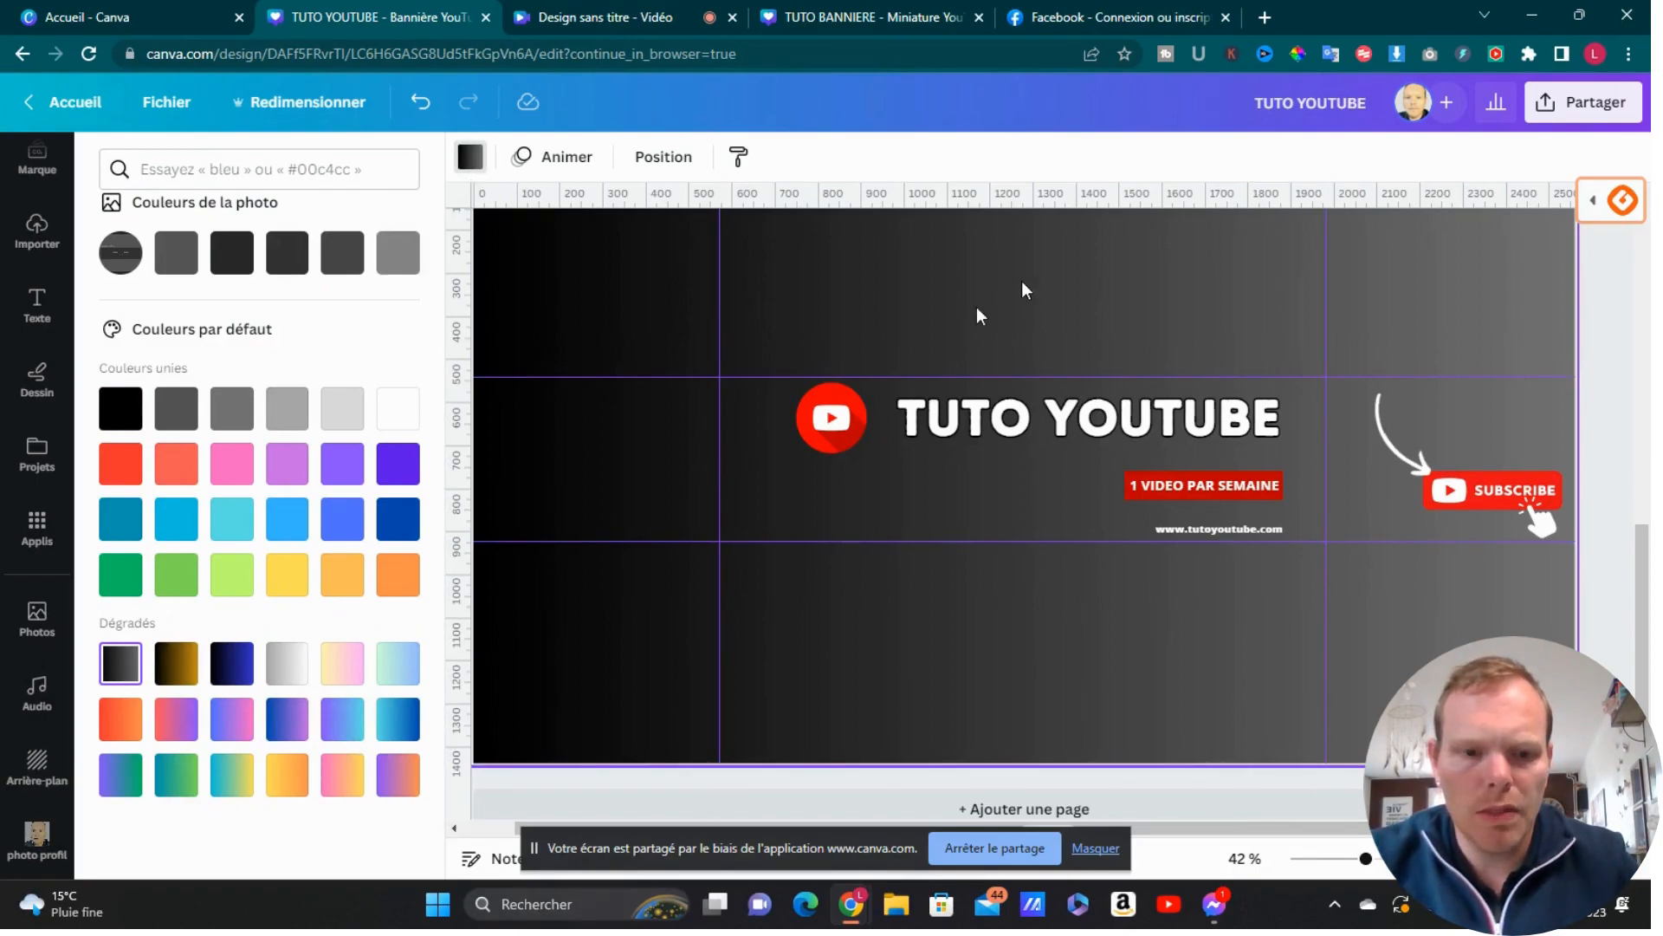
# Step: Add a blank page below the banner and return to the banner page
pyautogui.click(1159, 809)
pyautogui.scroll(5, 1161, 711)
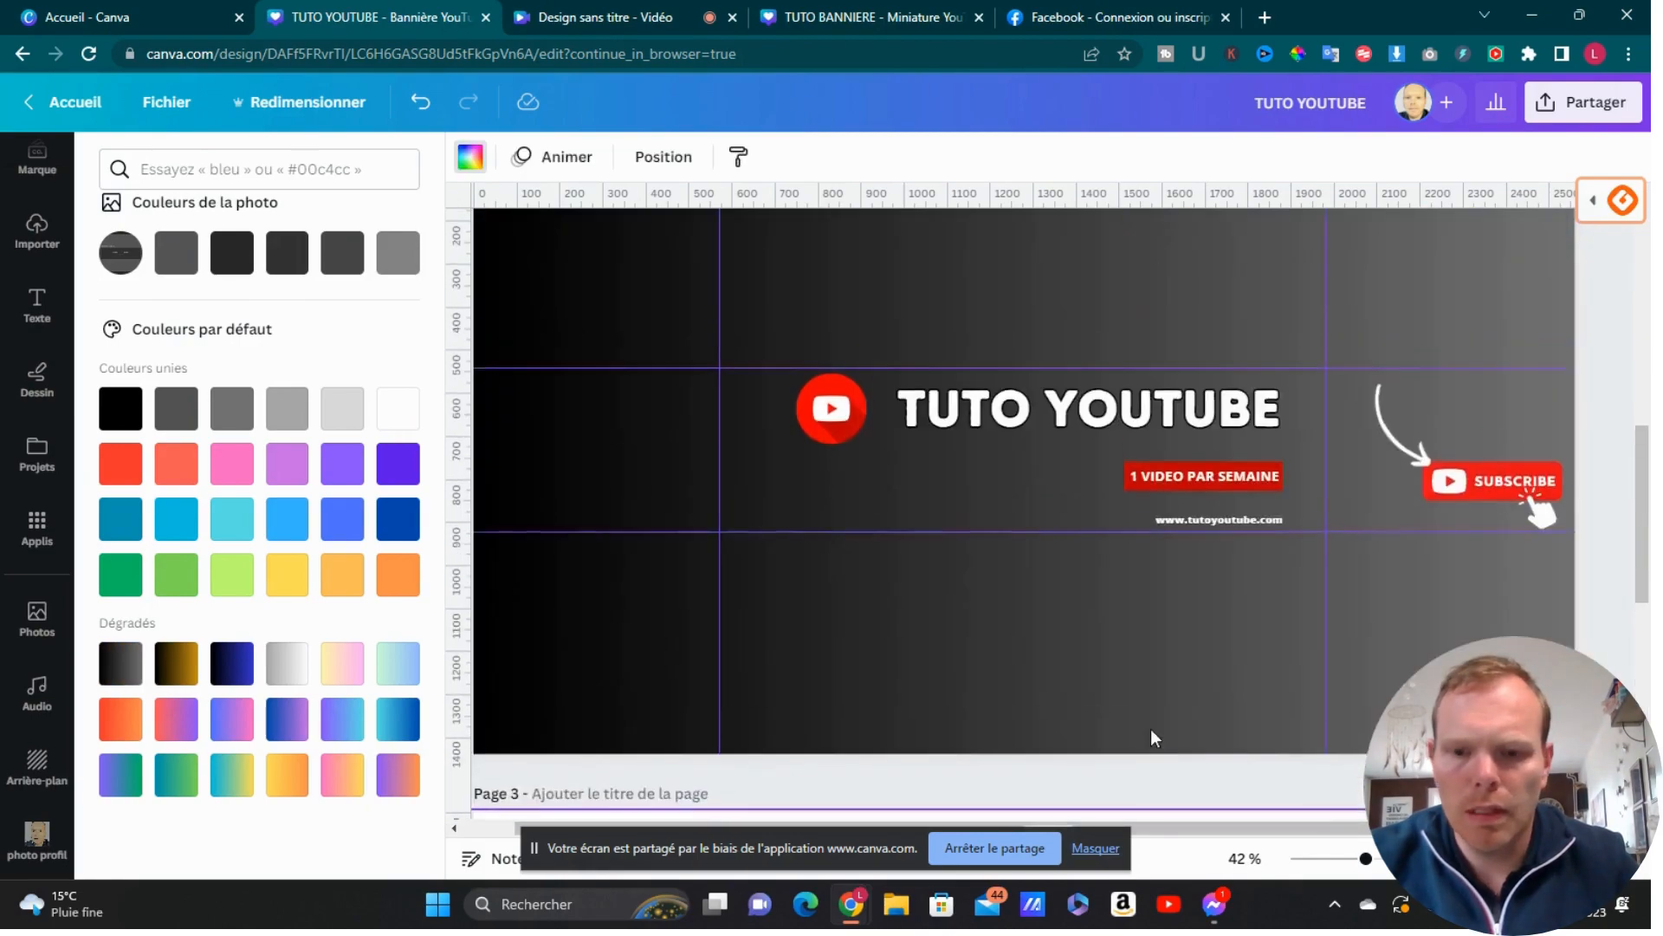
pyautogui.scroll(1, 1150, 736)
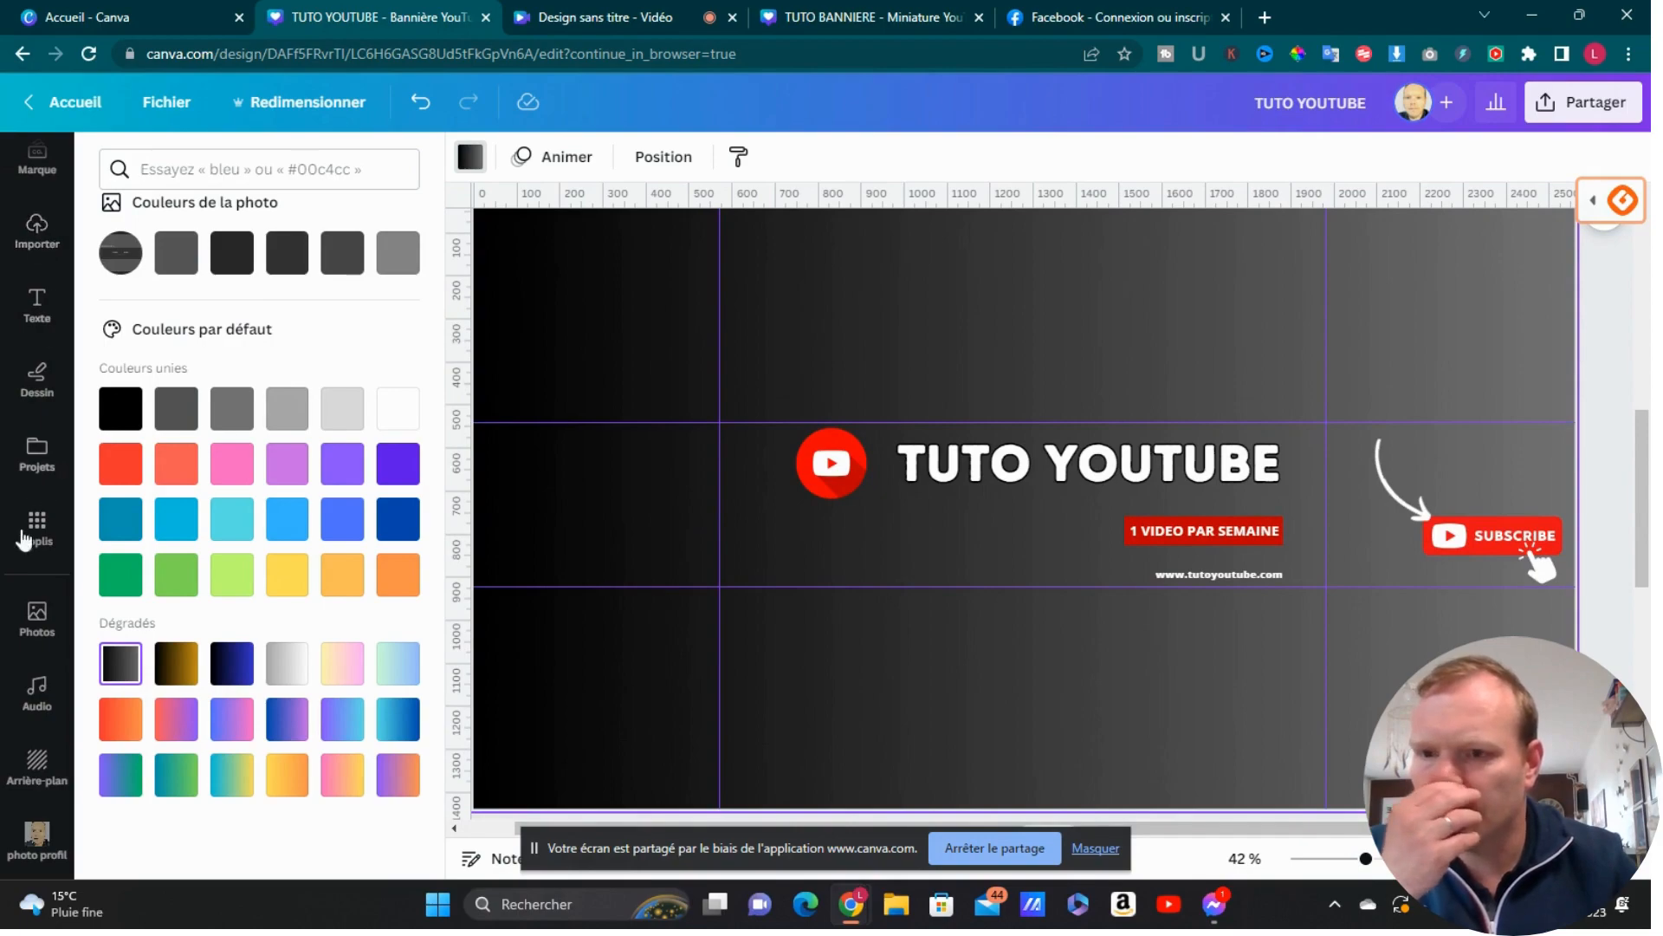
# Step: Search the elements for "apparail photo" and show all matching photos
pyautogui.scroll(2, 25, 539)
pyautogui.click(38, 243)
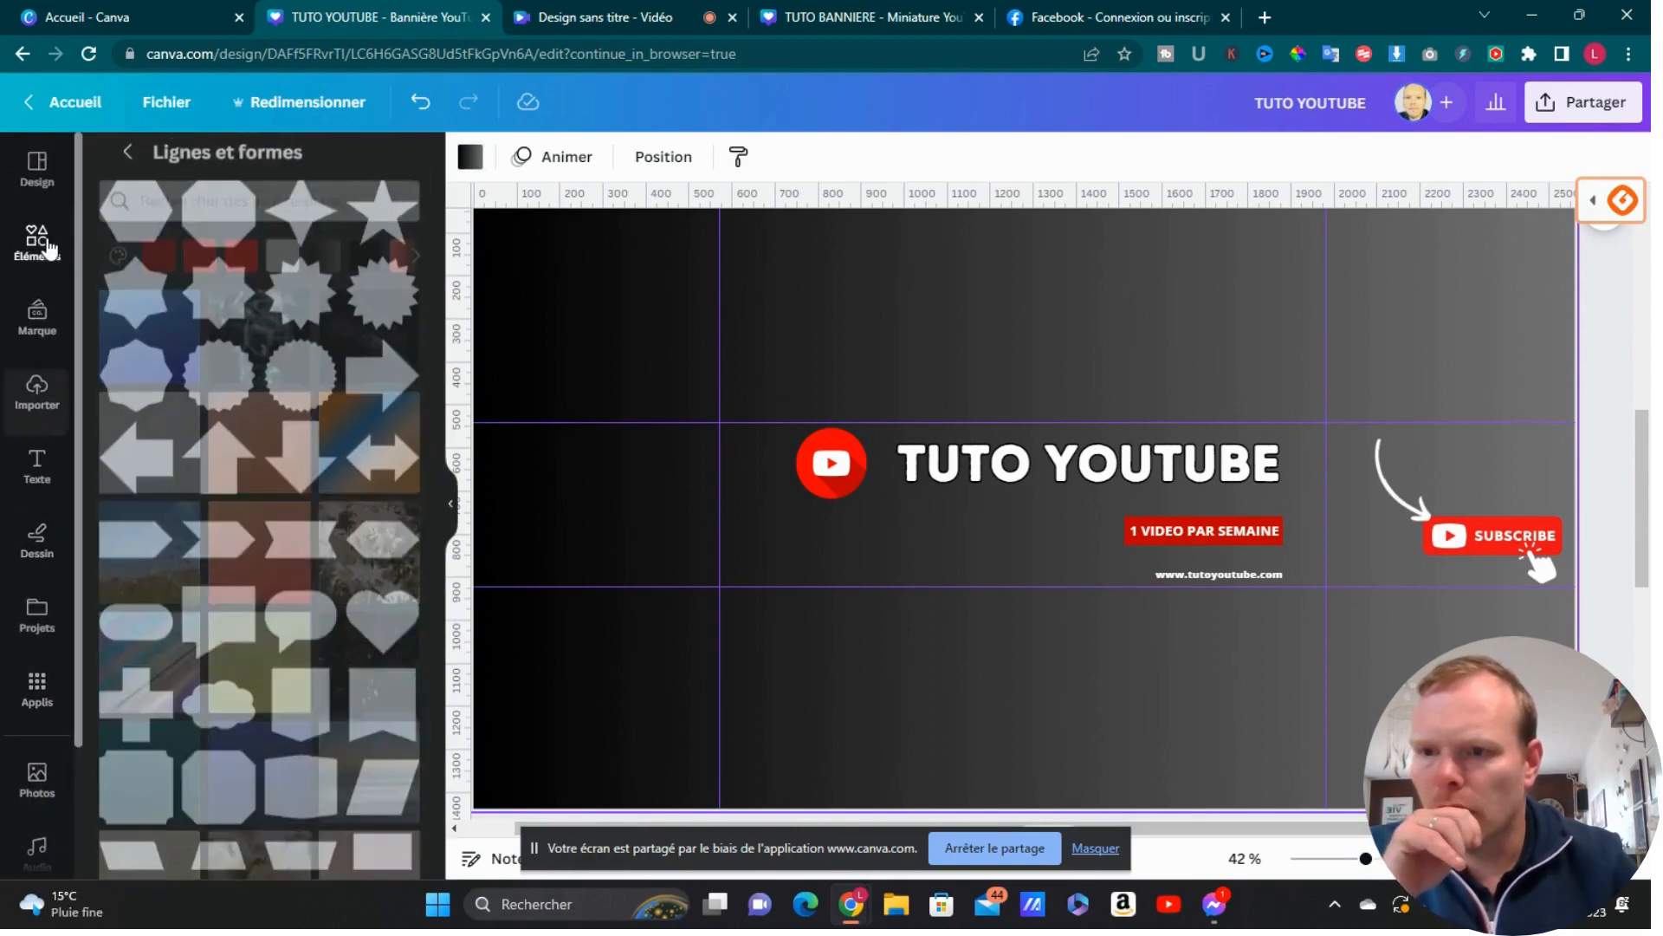
pyautogui.click(36, 169)
pyautogui.click(39, 244)
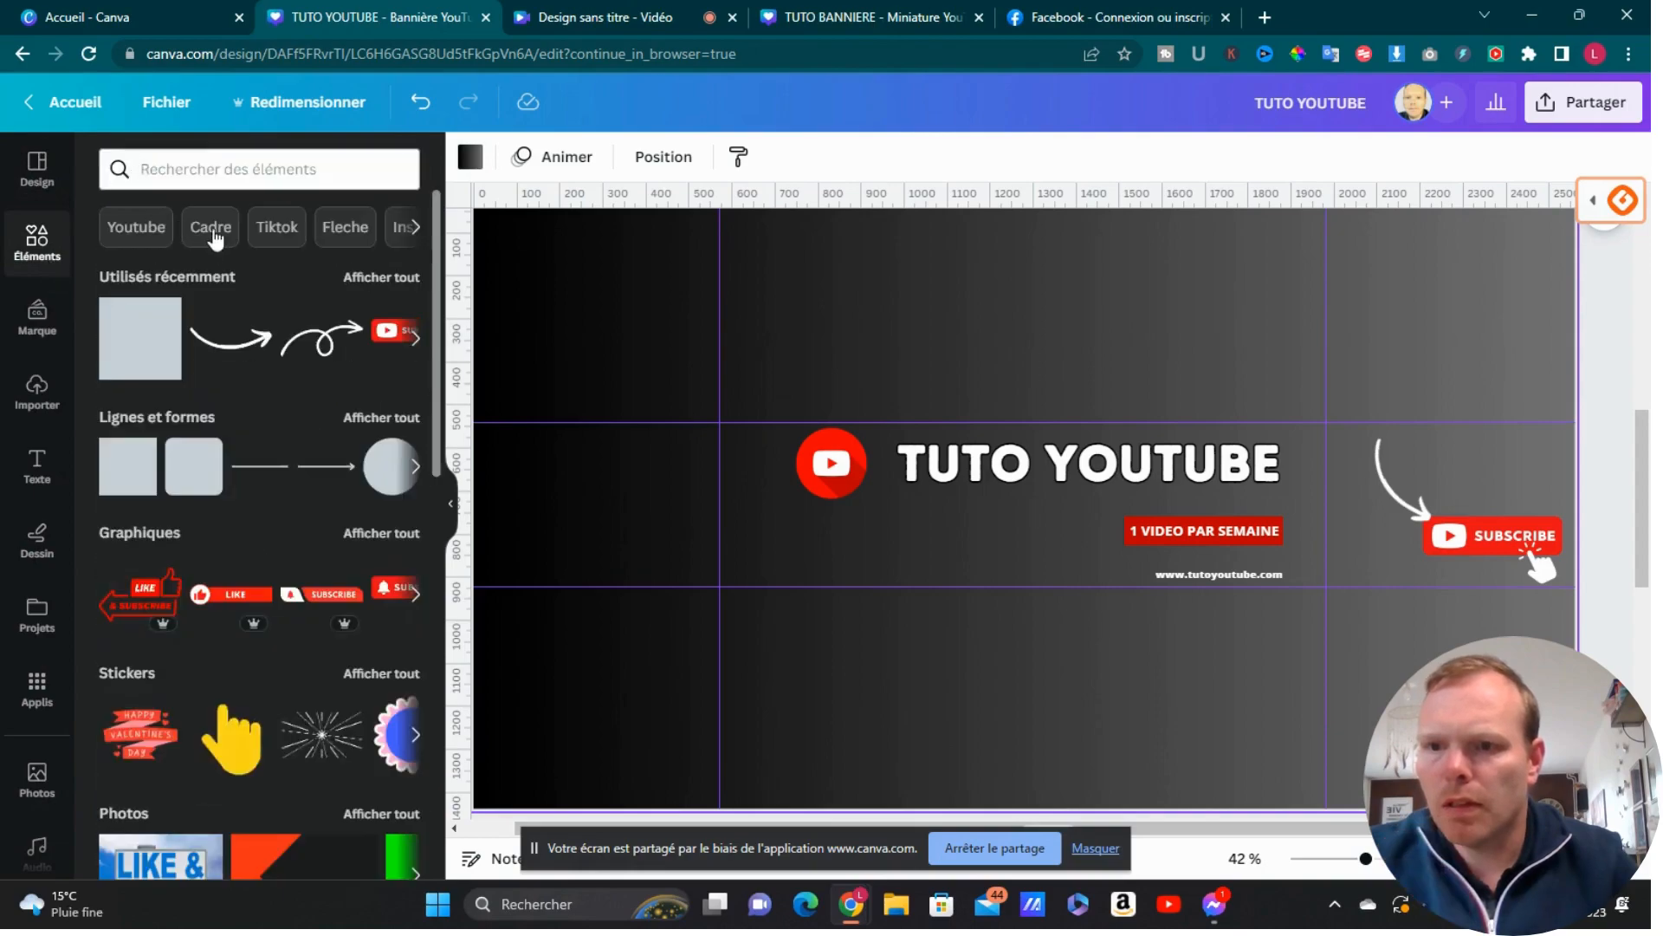
pyautogui.click(229, 169)
pyautogui.write('a')
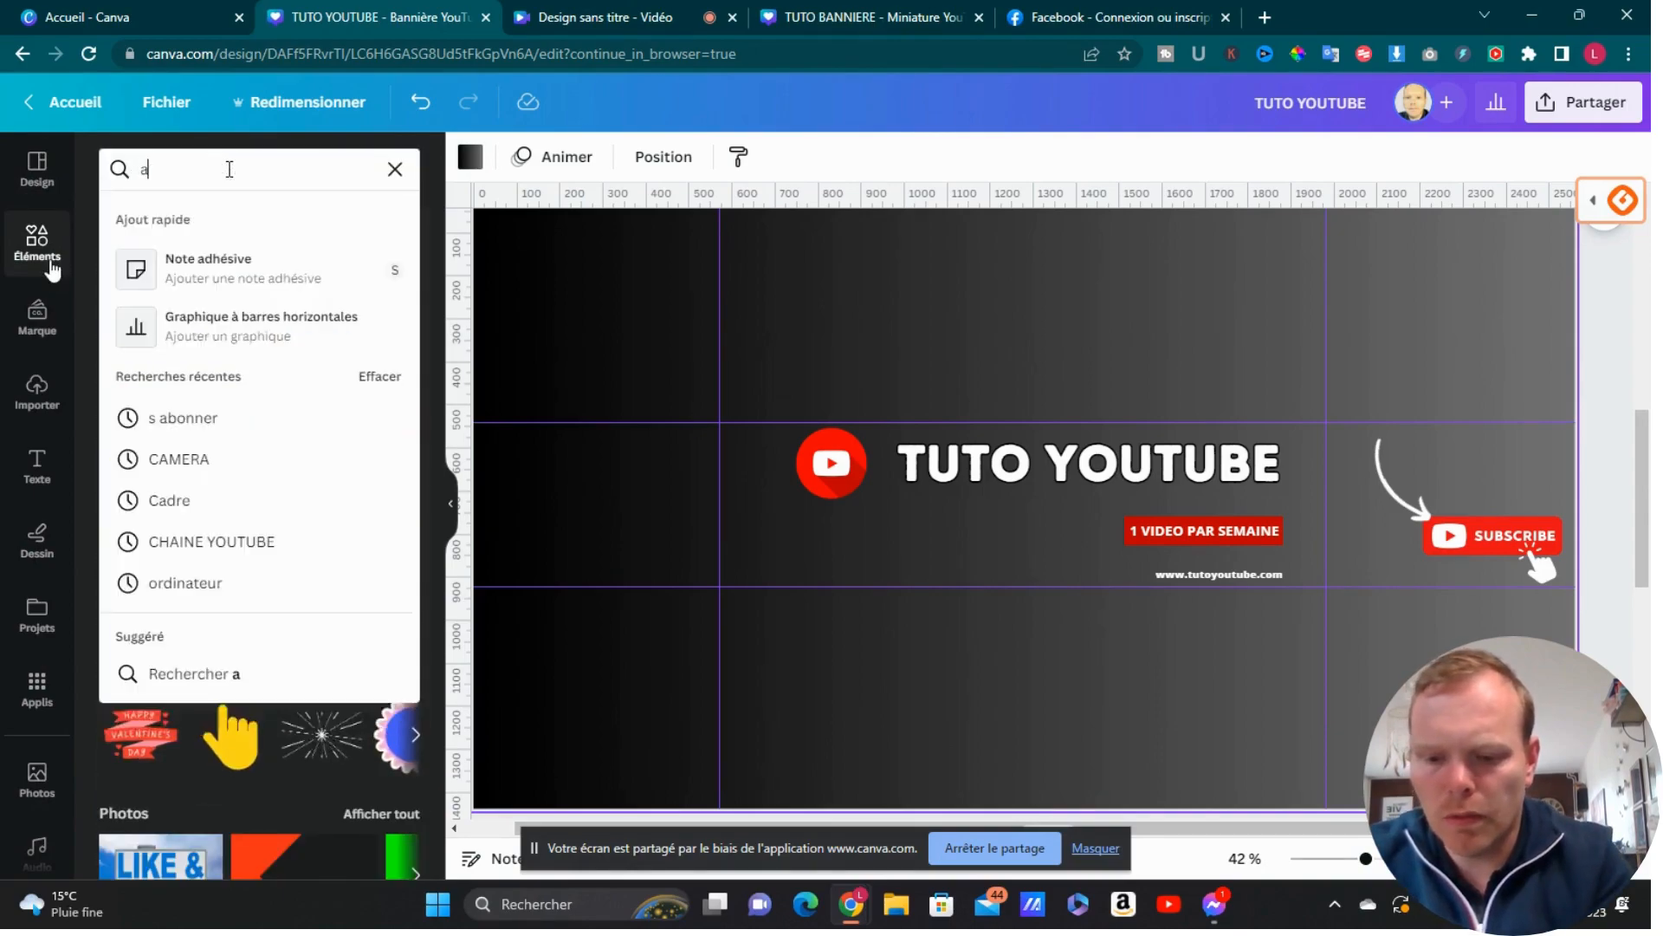
pyautogui.write('pparail')
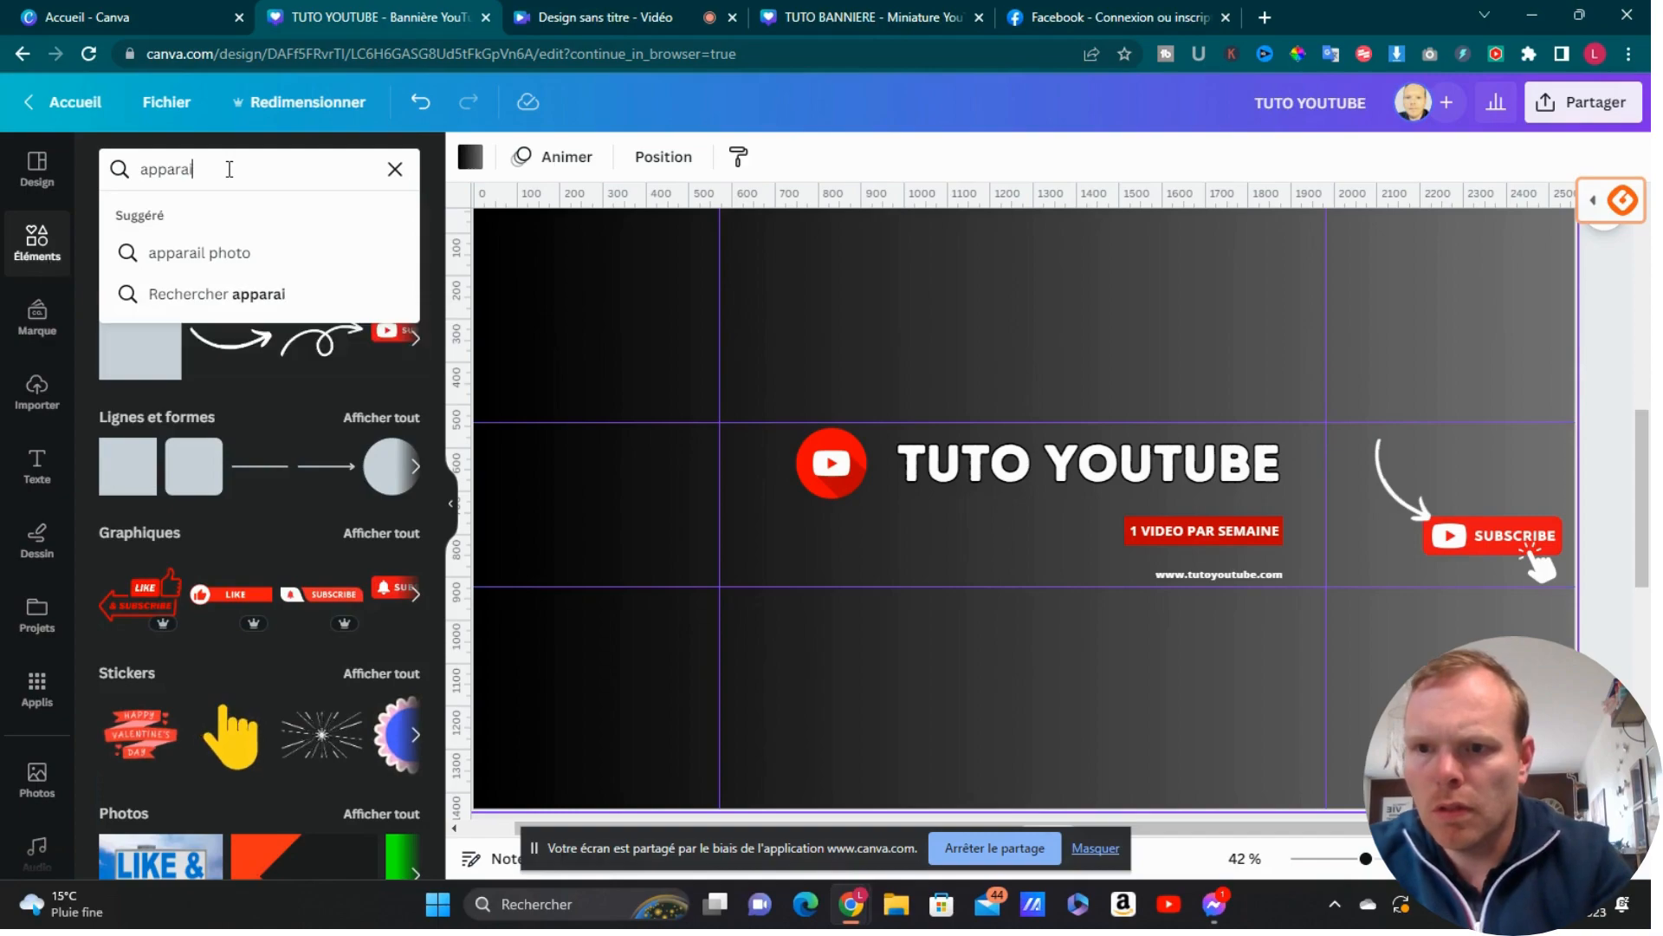
pyautogui.click(254, 263)
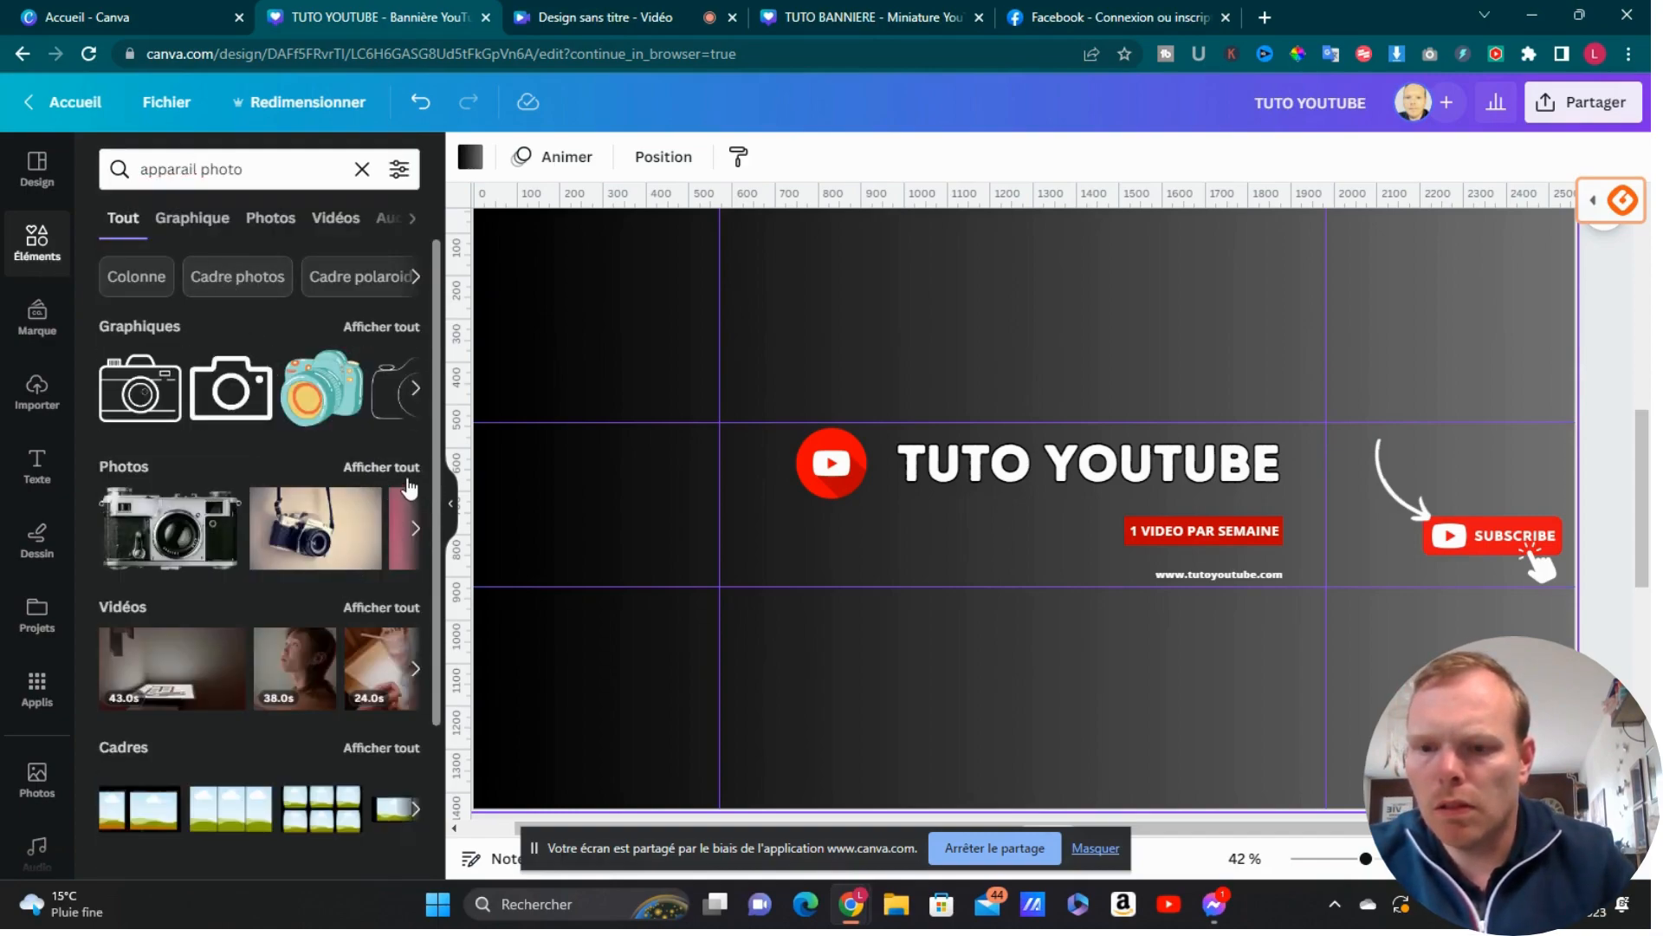
pyautogui.click(407, 472)
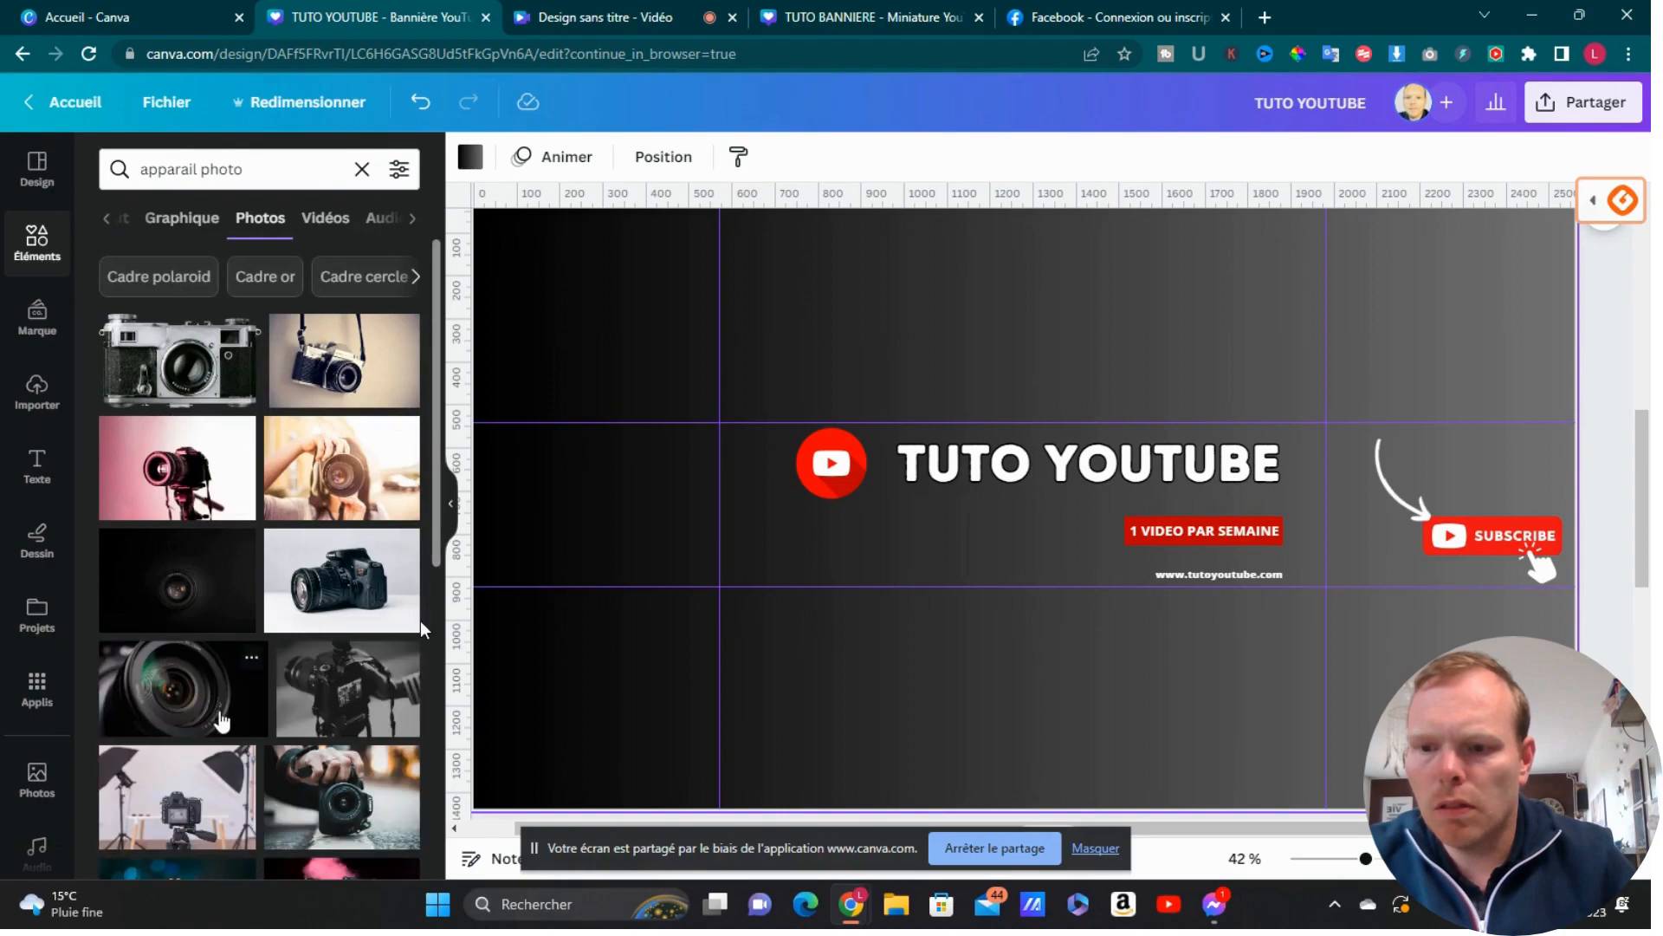
# Step: Place the close-up camera lens photo in the banner's lower-left corner, scaled and cropped on its right side to about 789 × 514 px
pyautogui.moveTo(195, 620); pyautogui.dragTo(494, 574)
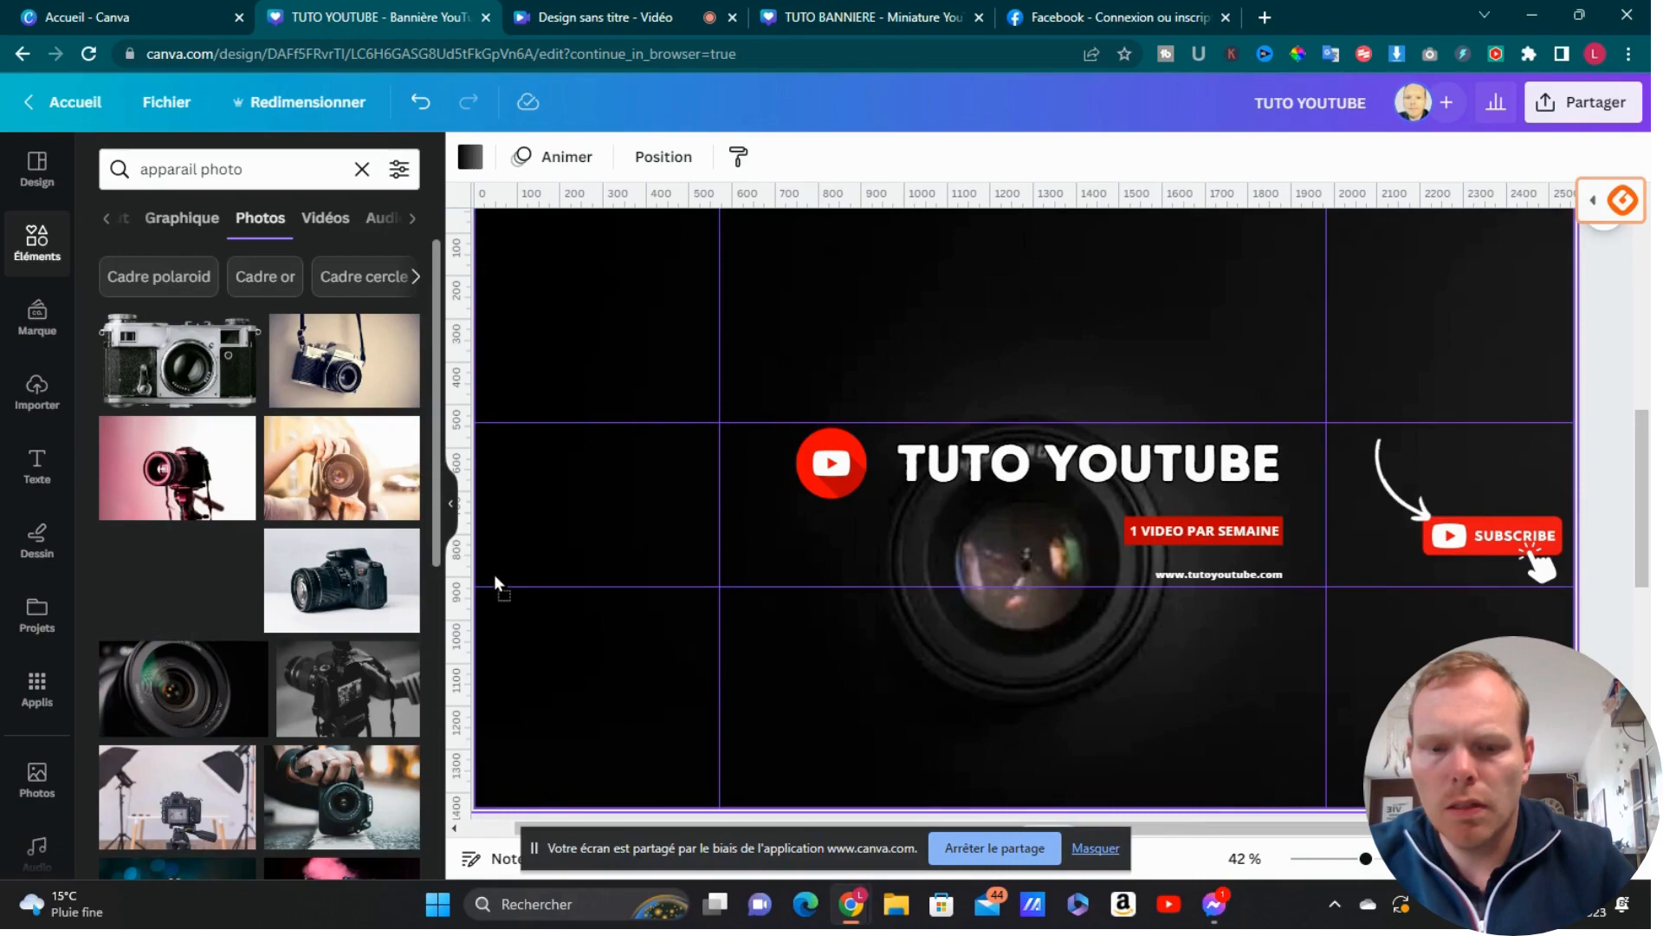
pyautogui.moveTo(494, 574); pyautogui.dragTo(148, 584)
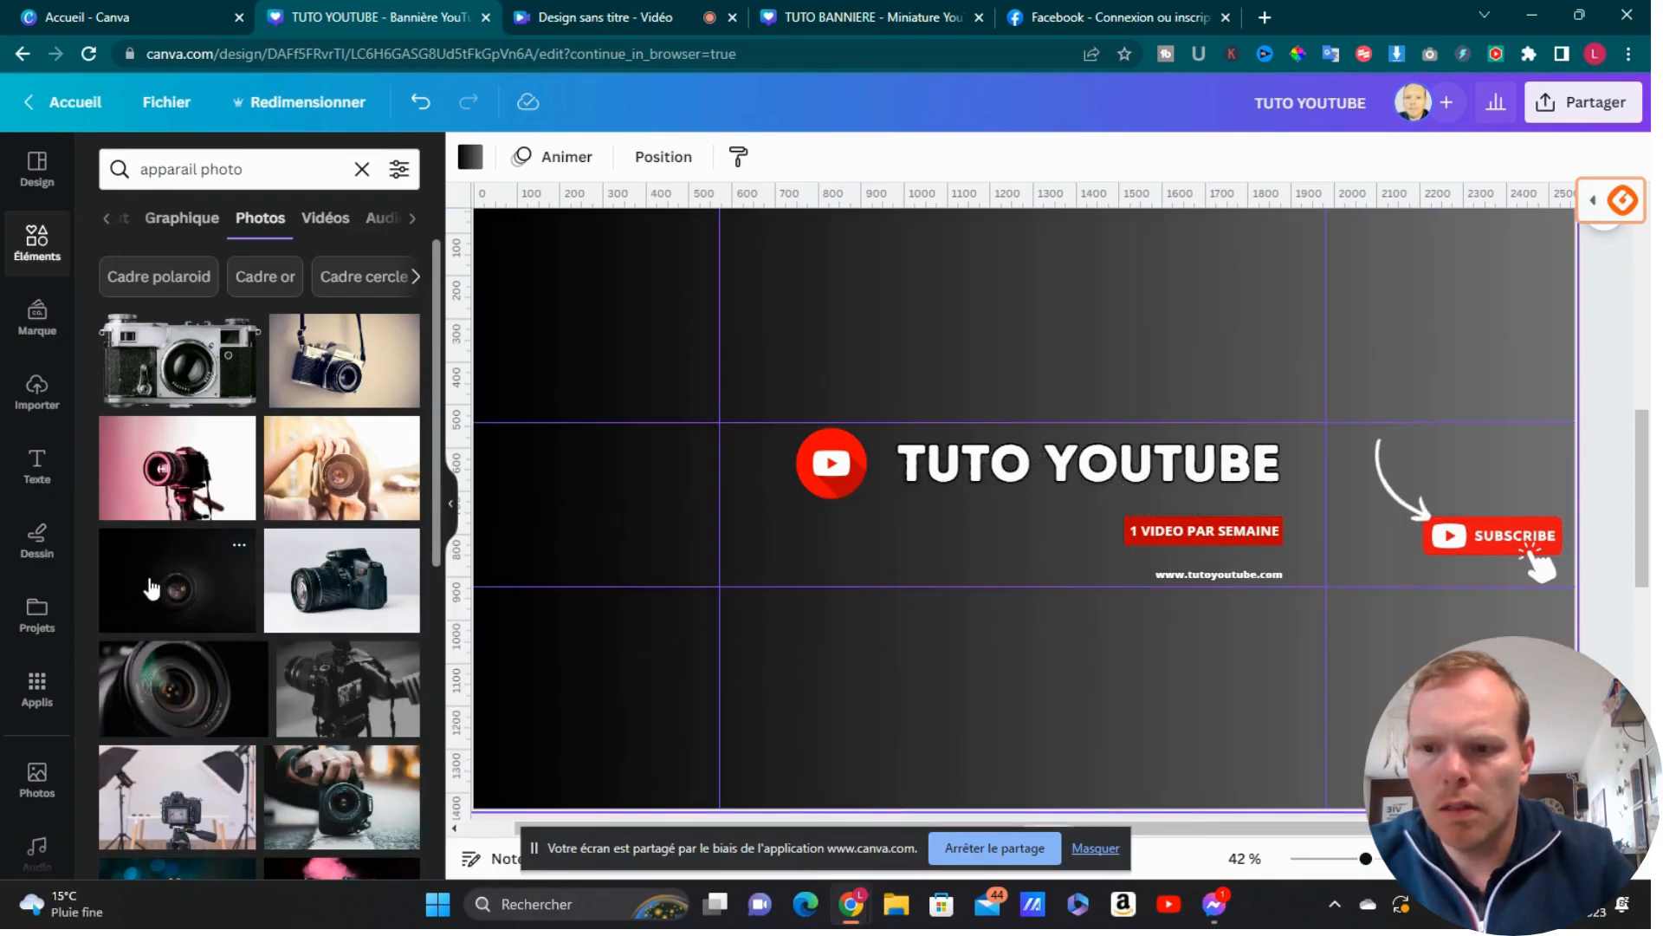
pyautogui.click(212, 719)
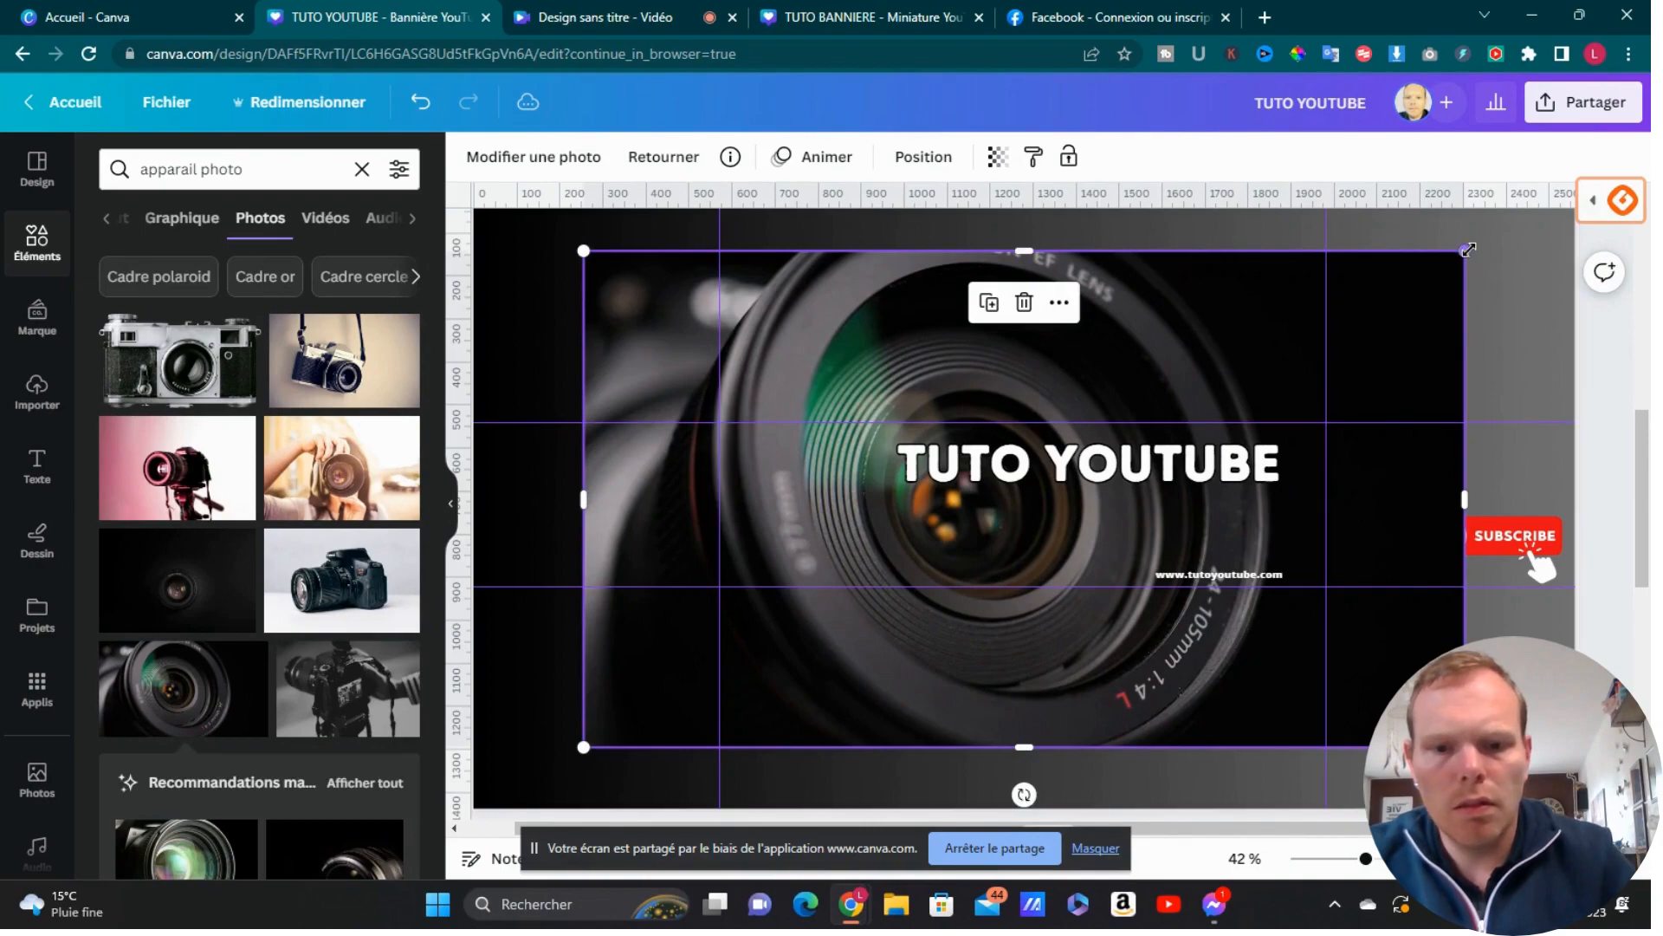
pyautogui.moveTo(1464, 251); pyautogui.dragTo(765, 653)
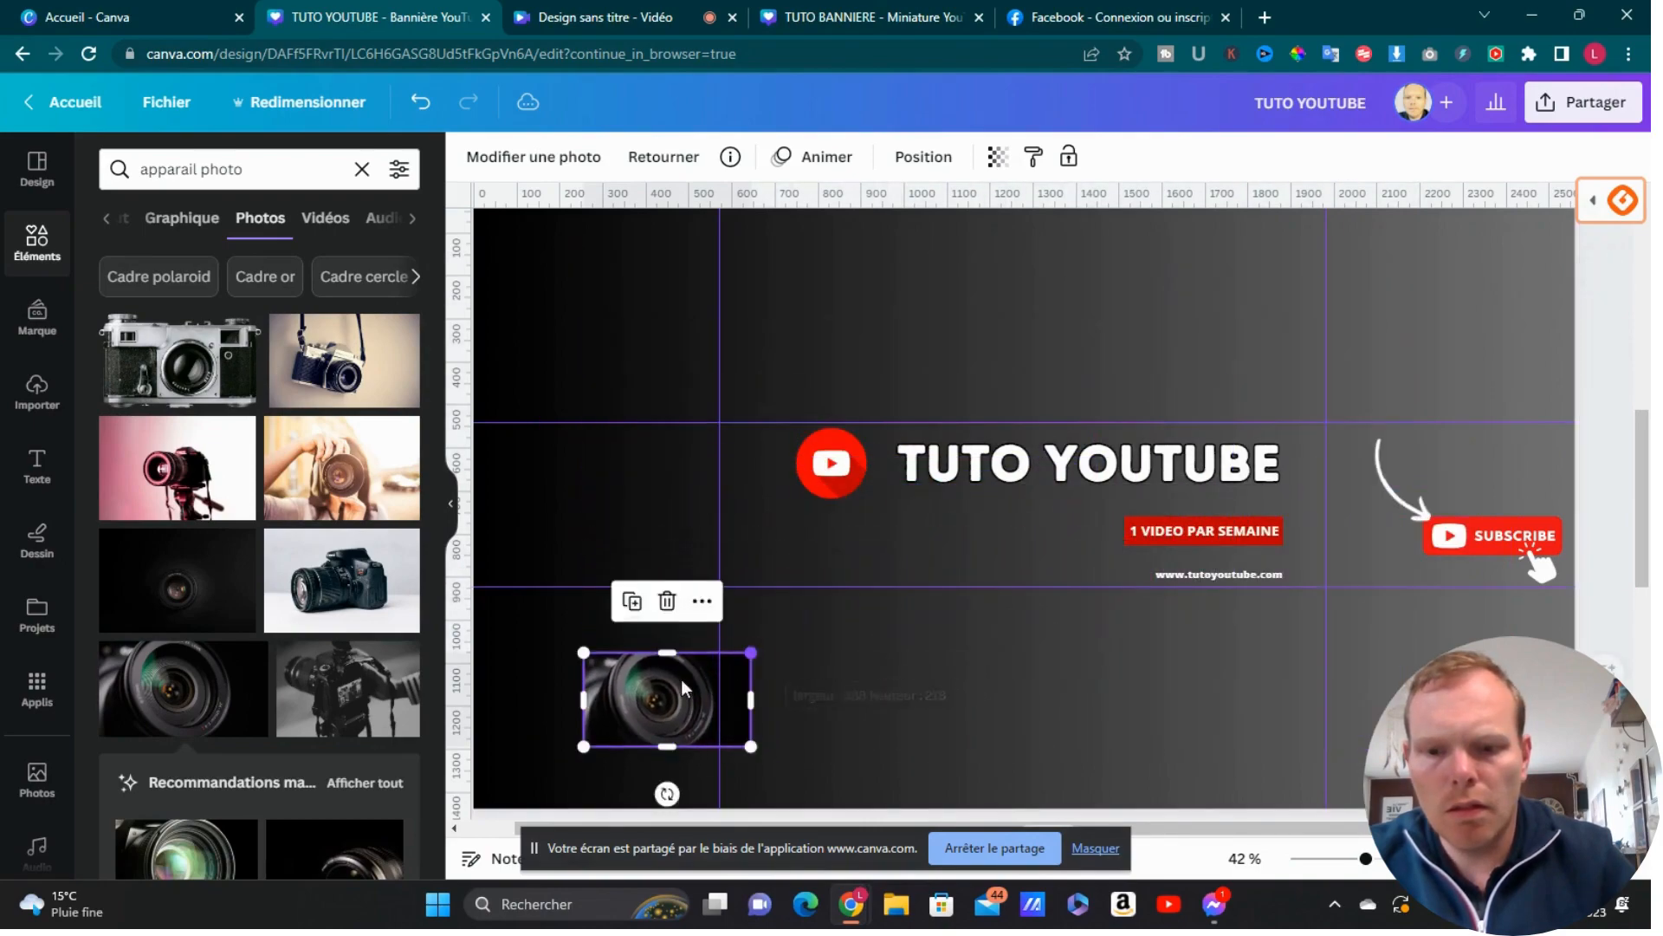
pyautogui.moveTo(607, 693); pyautogui.dragTo(499, 631)
pyautogui.moveTo(641, 681); pyautogui.dragTo(856, 816)
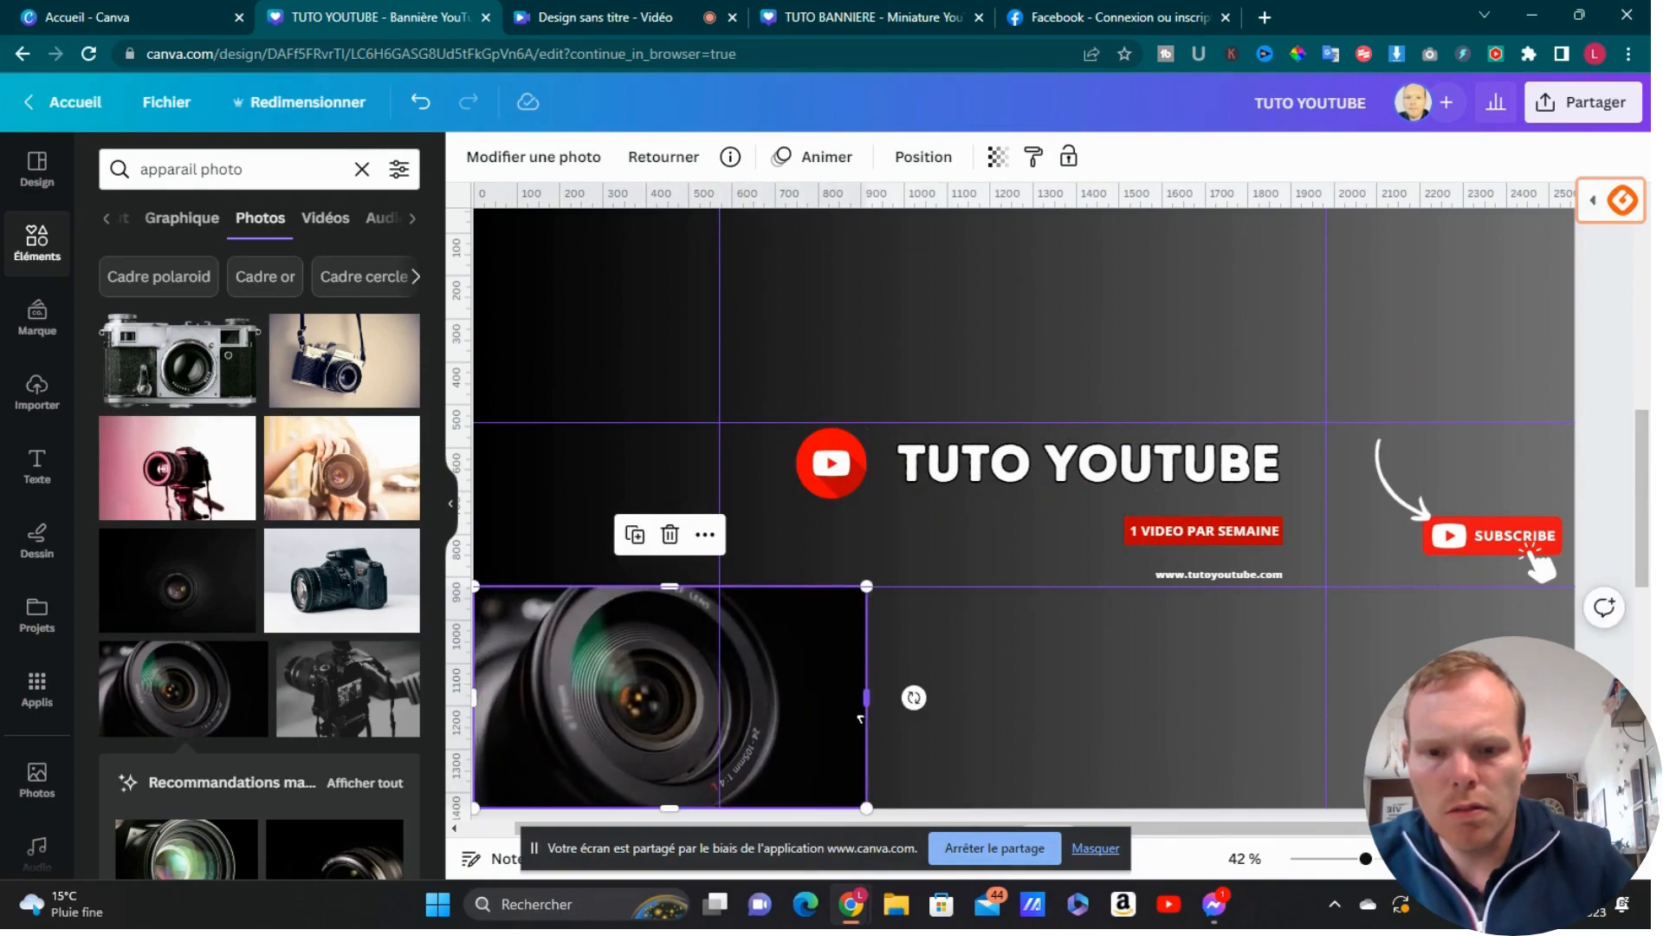
pyautogui.moveTo(860, 717); pyautogui.dragTo(806, 715)
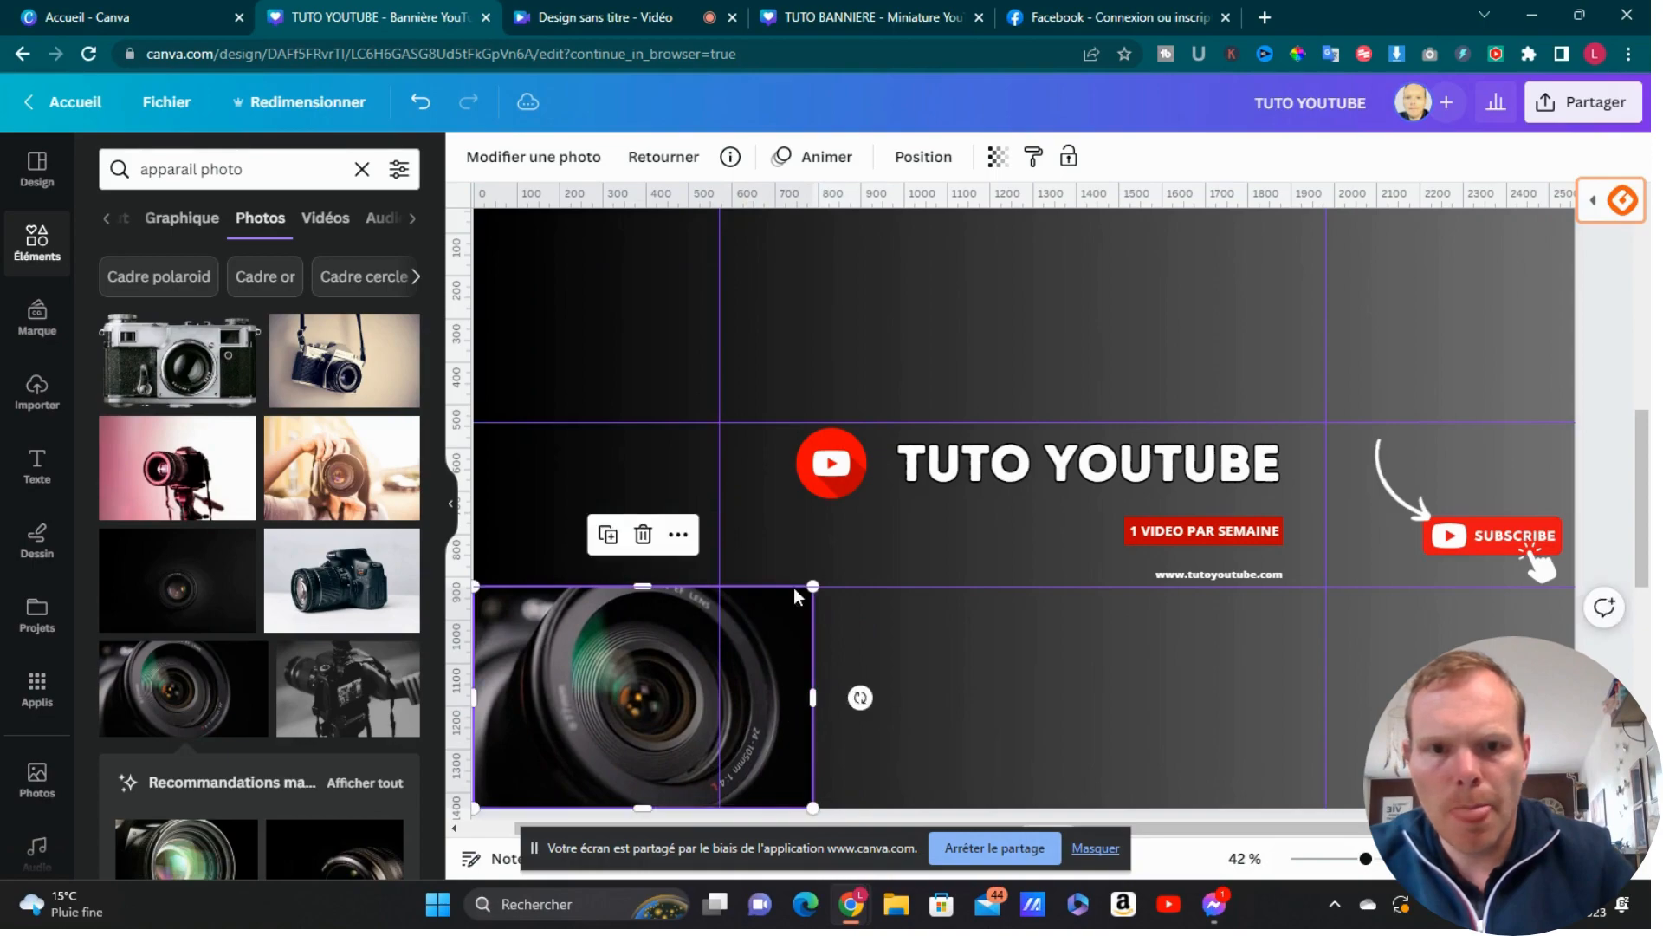
# Step: Lower the lens photo's transparency value so it fades into the dark gradient, and deselect it
pyautogui.click(946, 159)
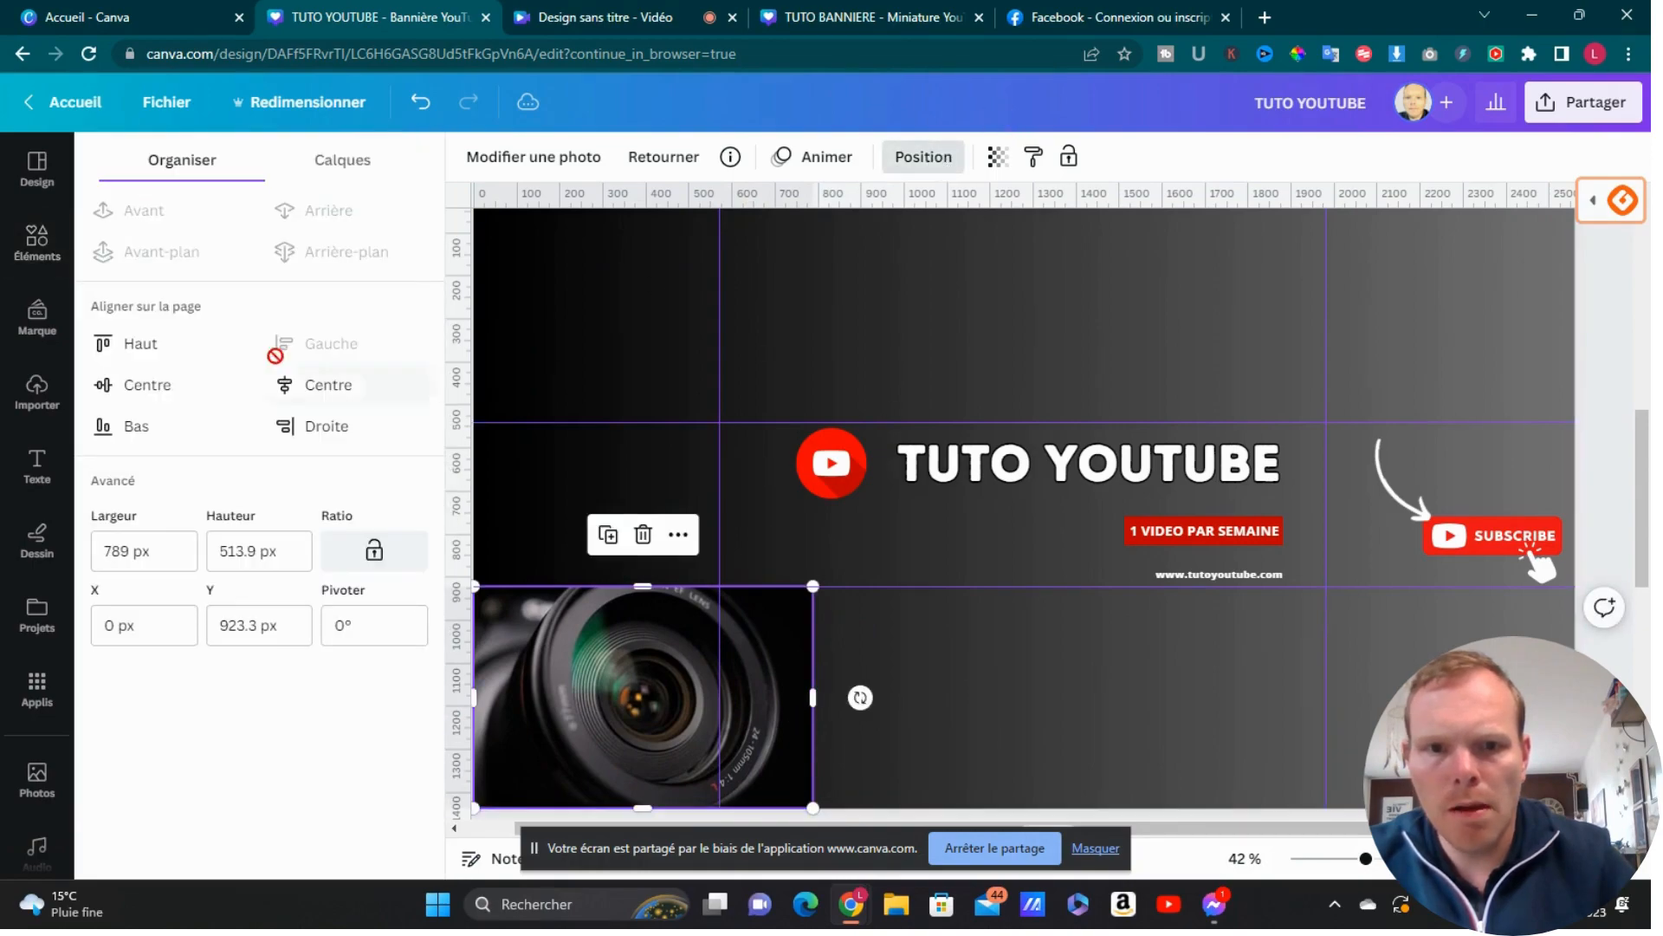
pyautogui.click(995, 174)
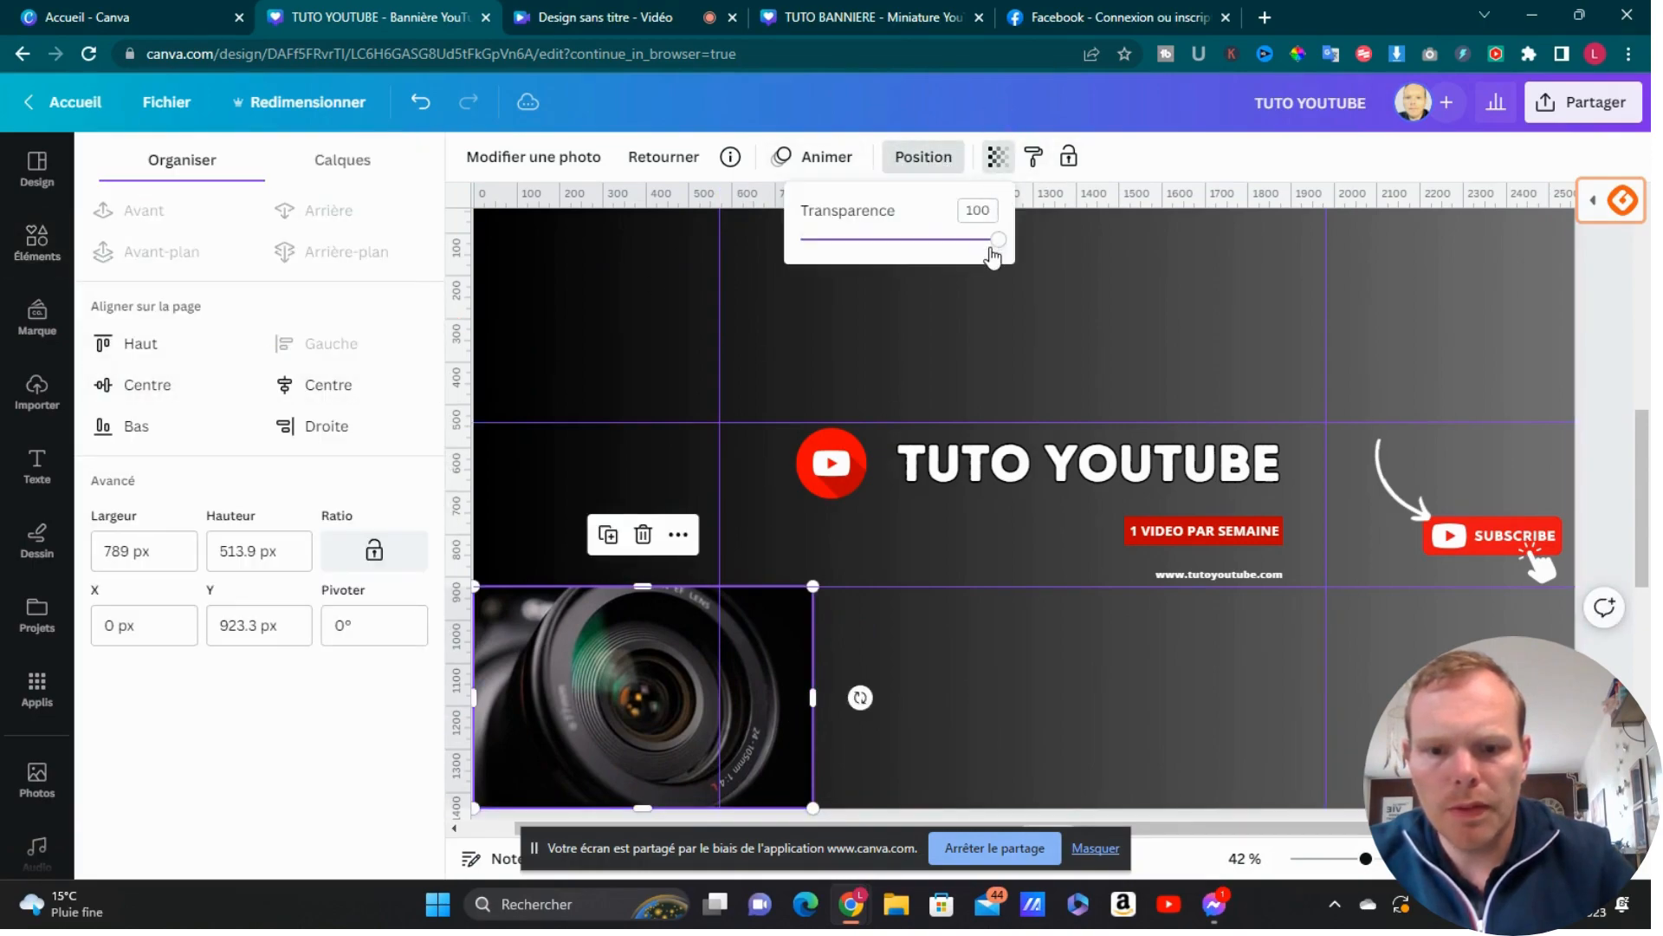
pyautogui.moveTo(996, 241); pyautogui.dragTo(853, 256)
pyautogui.press('Escape')
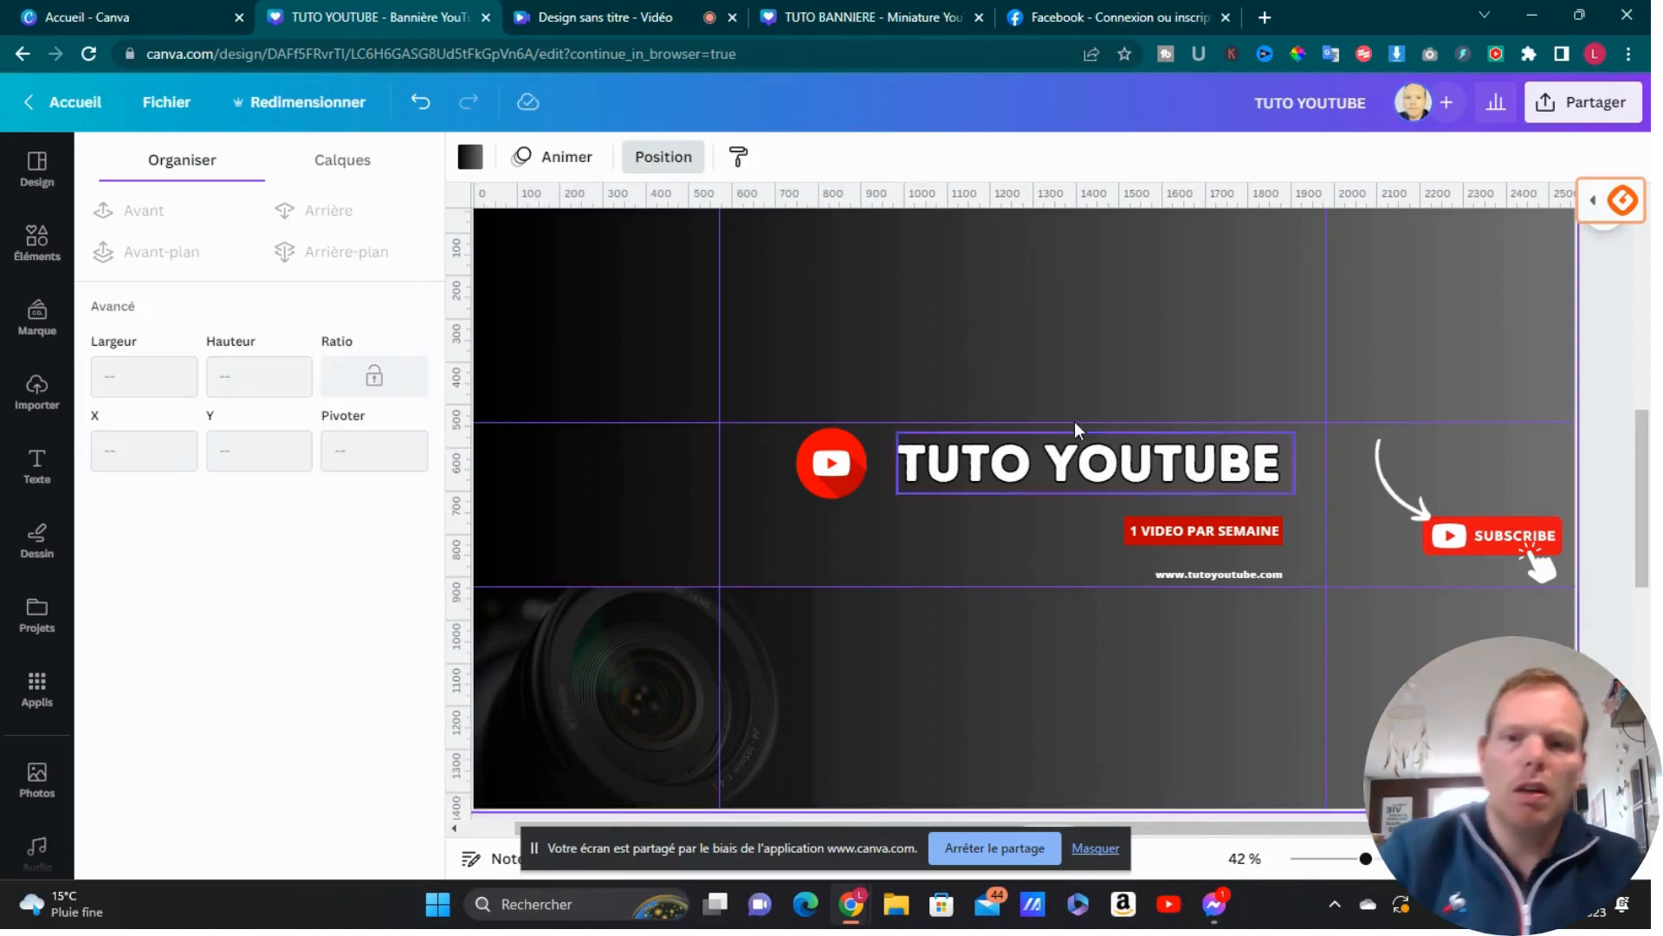
# Step: Download only page 2, the finished banner, as a PNG file at 2560 × 1440 px
pyautogui.scroll(-6, 927, 595)
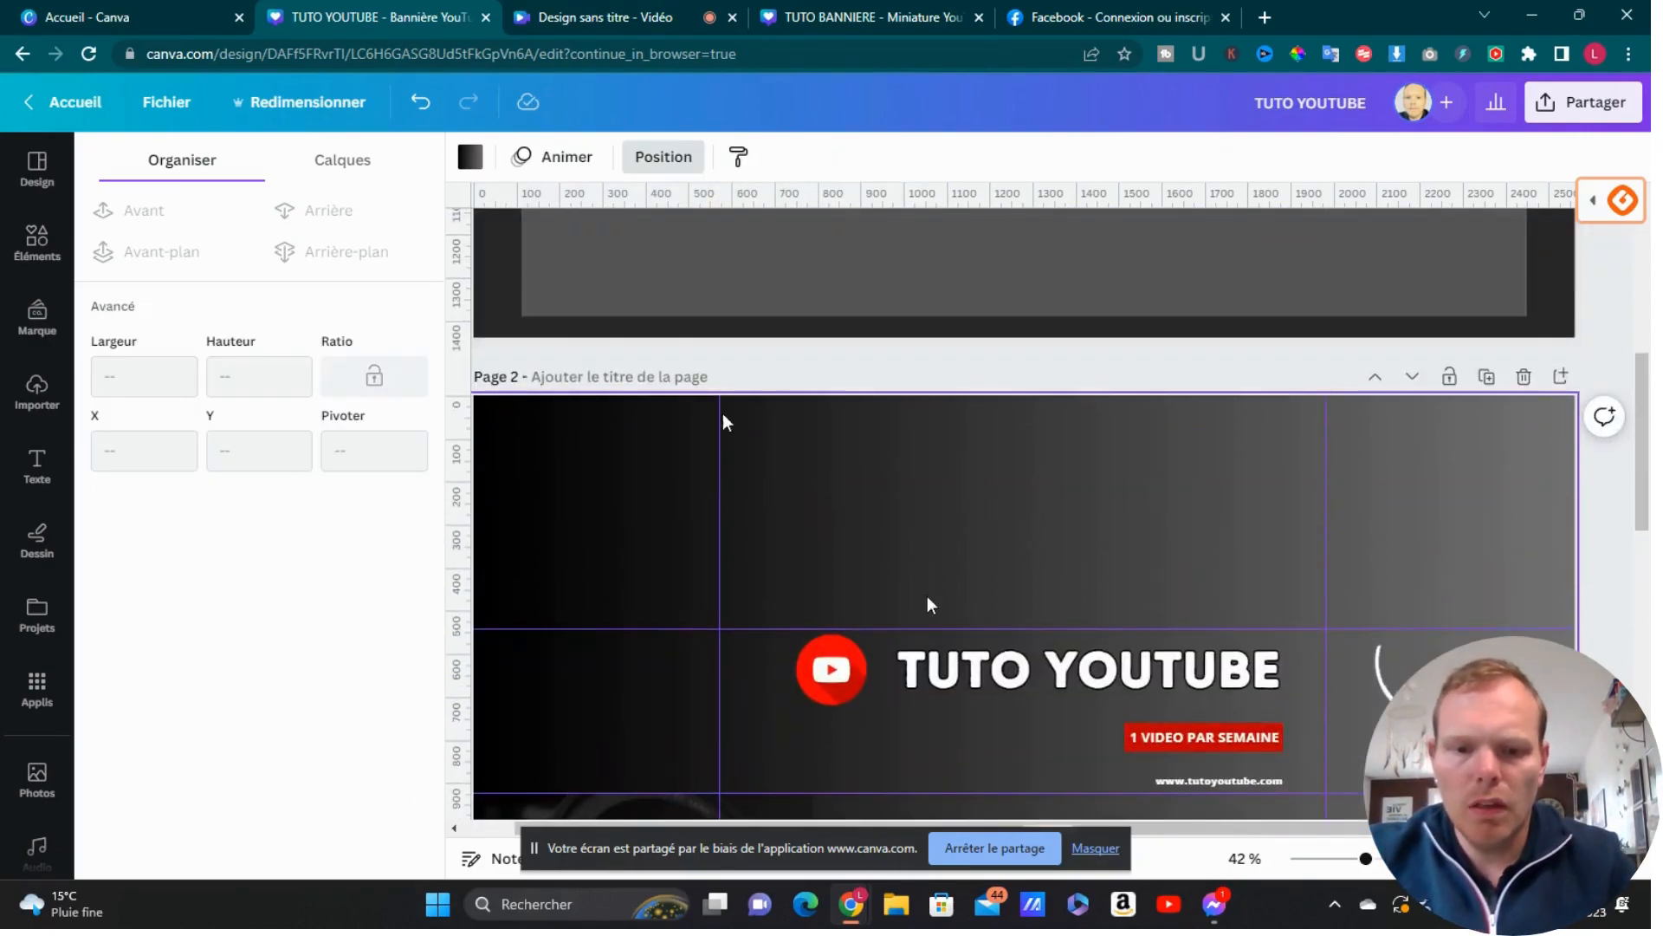
pyautogui.scroll(3, 728, 586)
pyautogui.scroll(-5, 1208, 457)
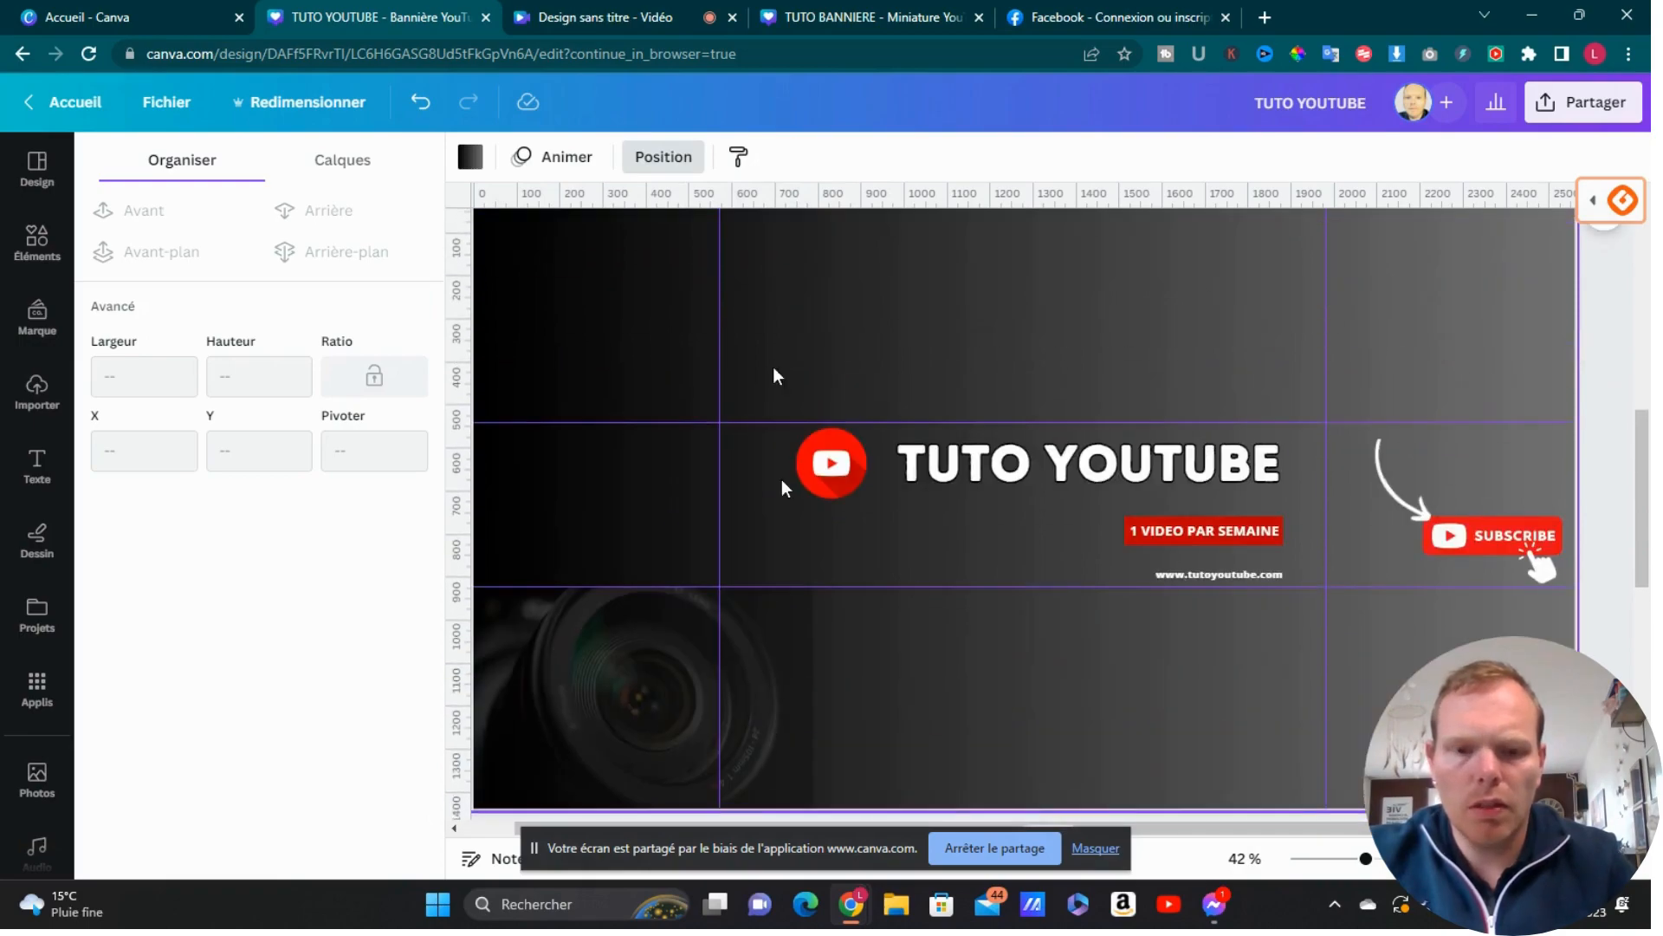
pyautogui.click(1593, 102)
pyautogui.click(1572, 622)
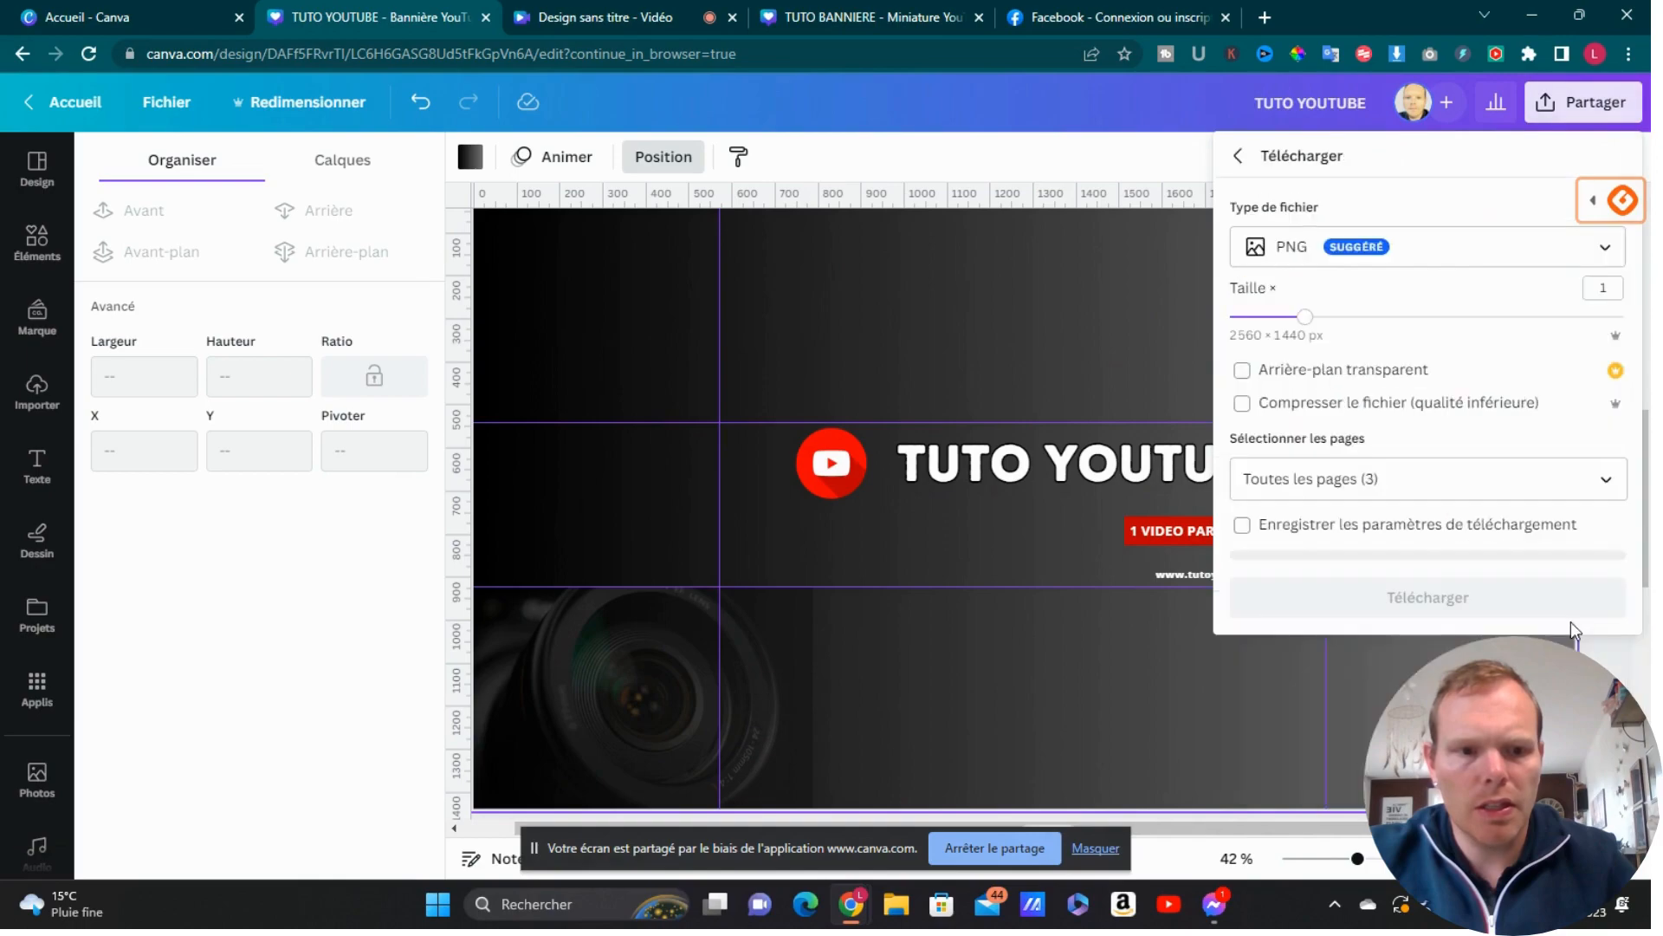
pyautogui.click(1610, 485)
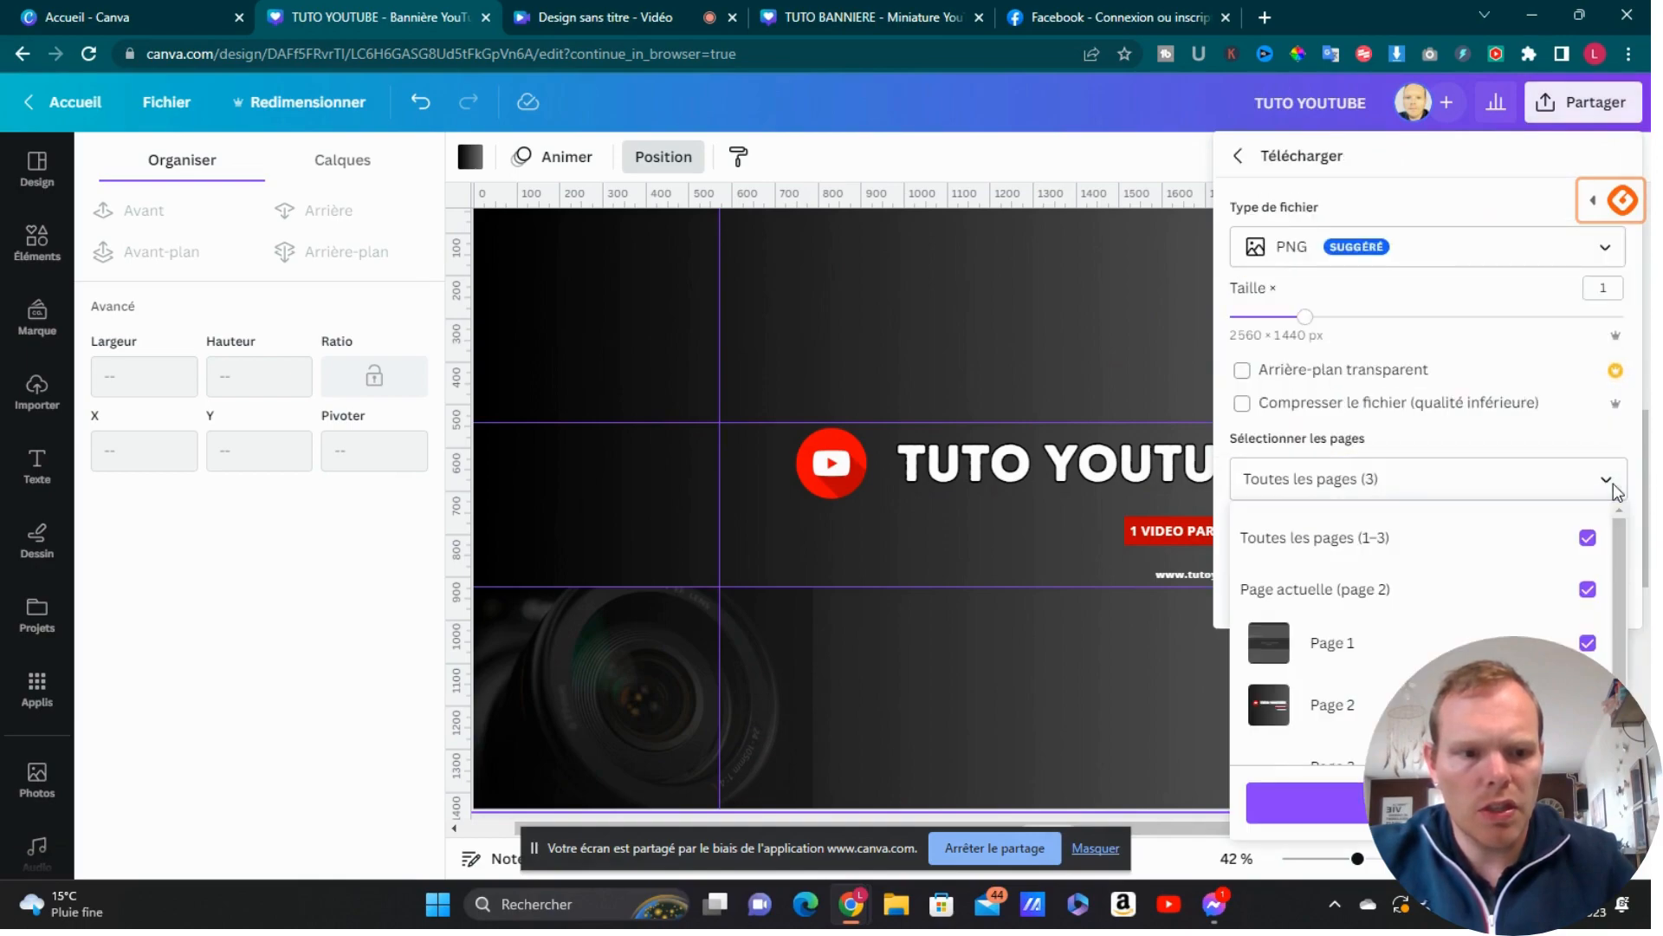
pyautogui.click(1589, 539)
pyautogui.scroll(-1, 1421, 607)
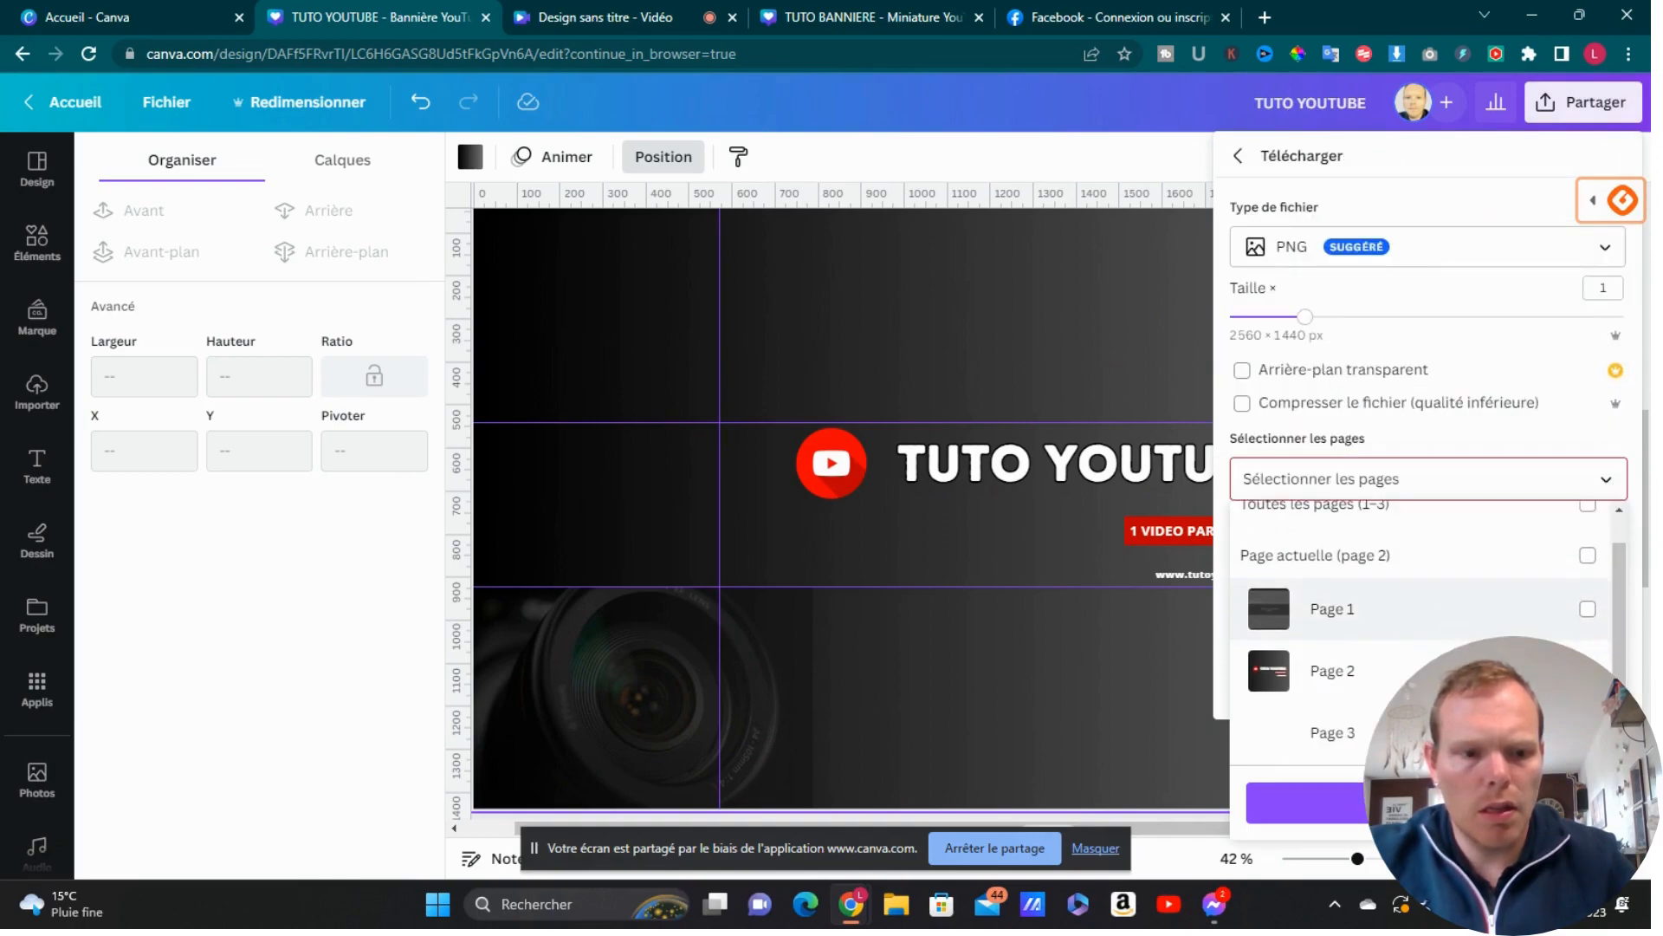
pyautogui.click(1373, 546)
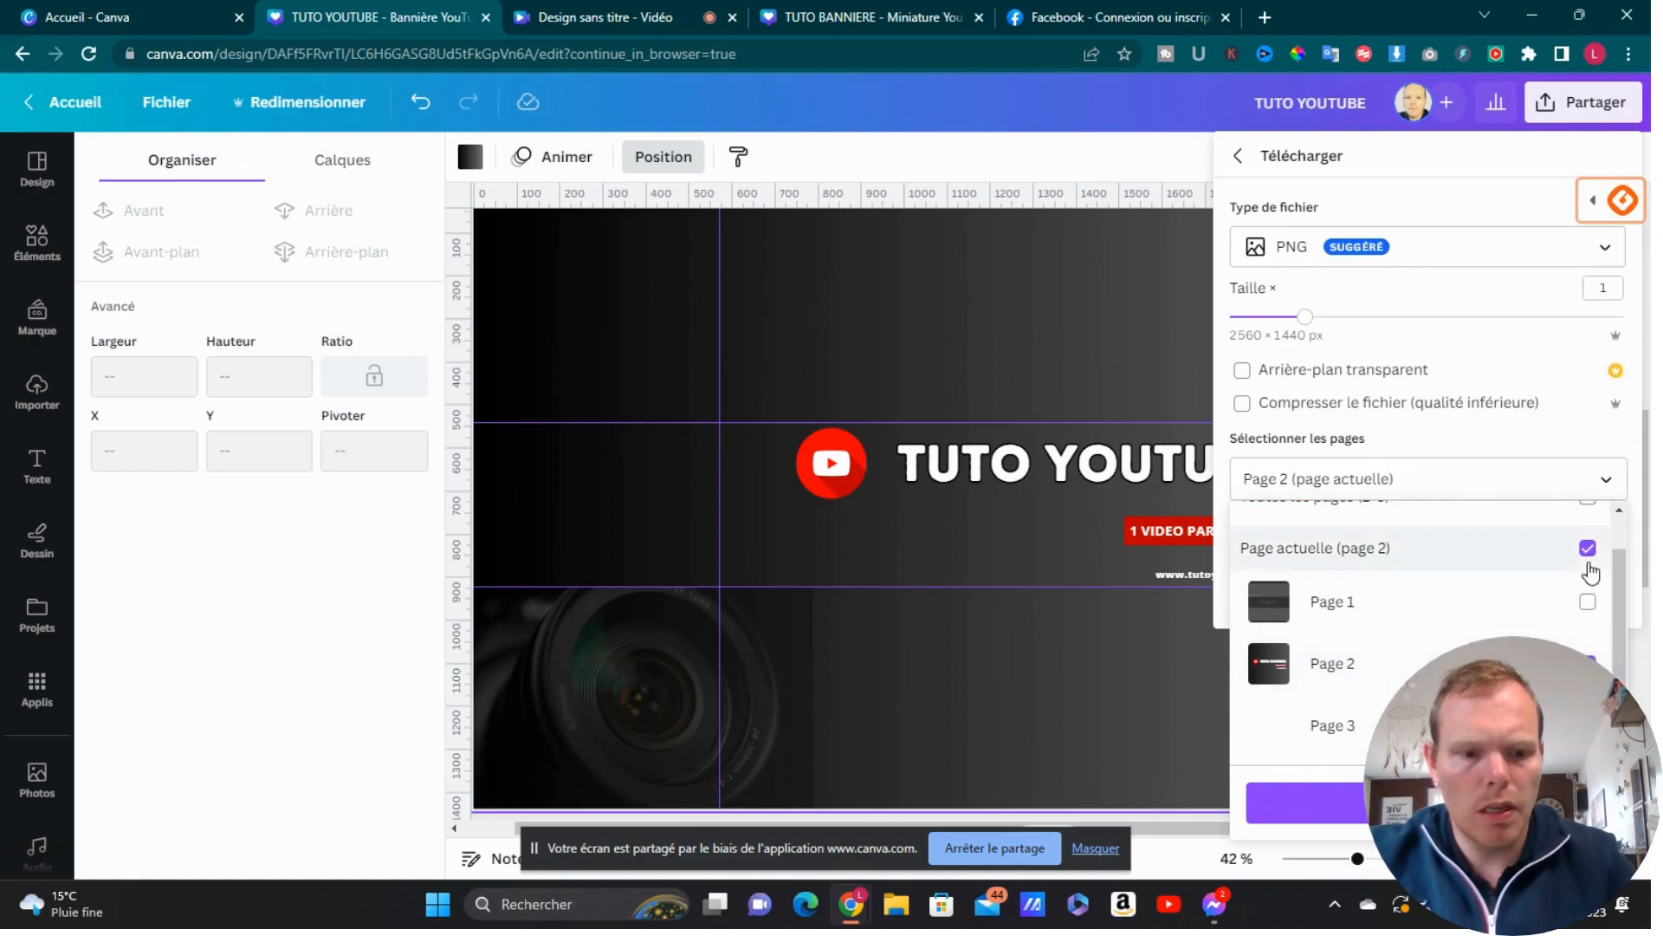
pyautogui.click(1308, 803)
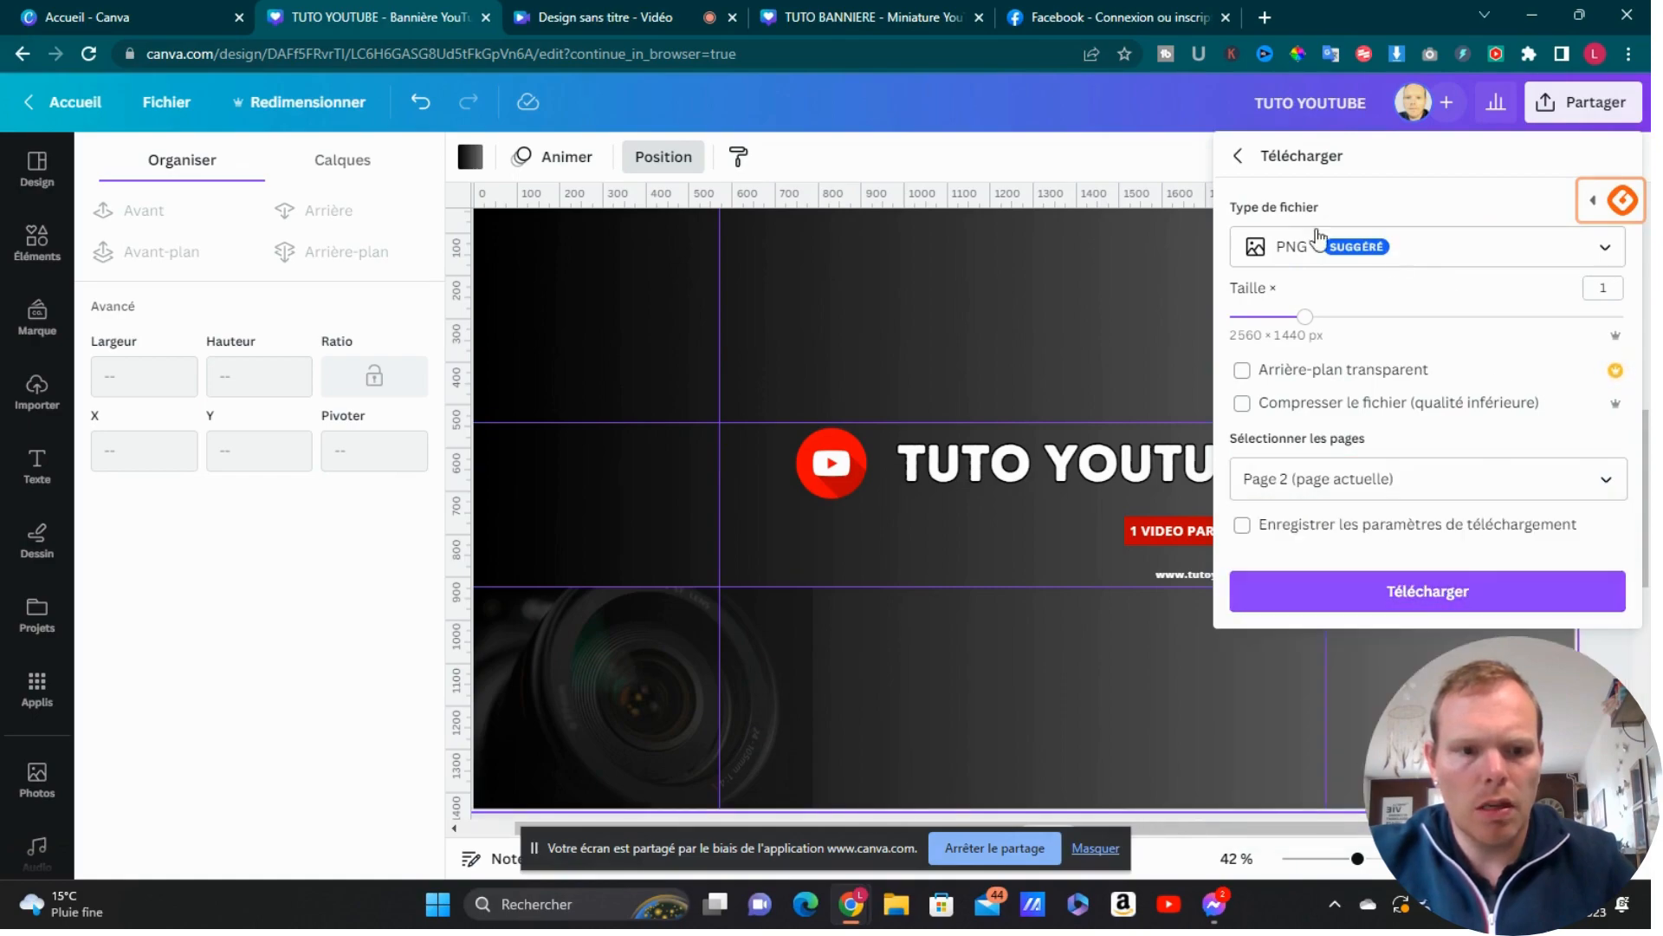
pyautogui.click(1441, 600)
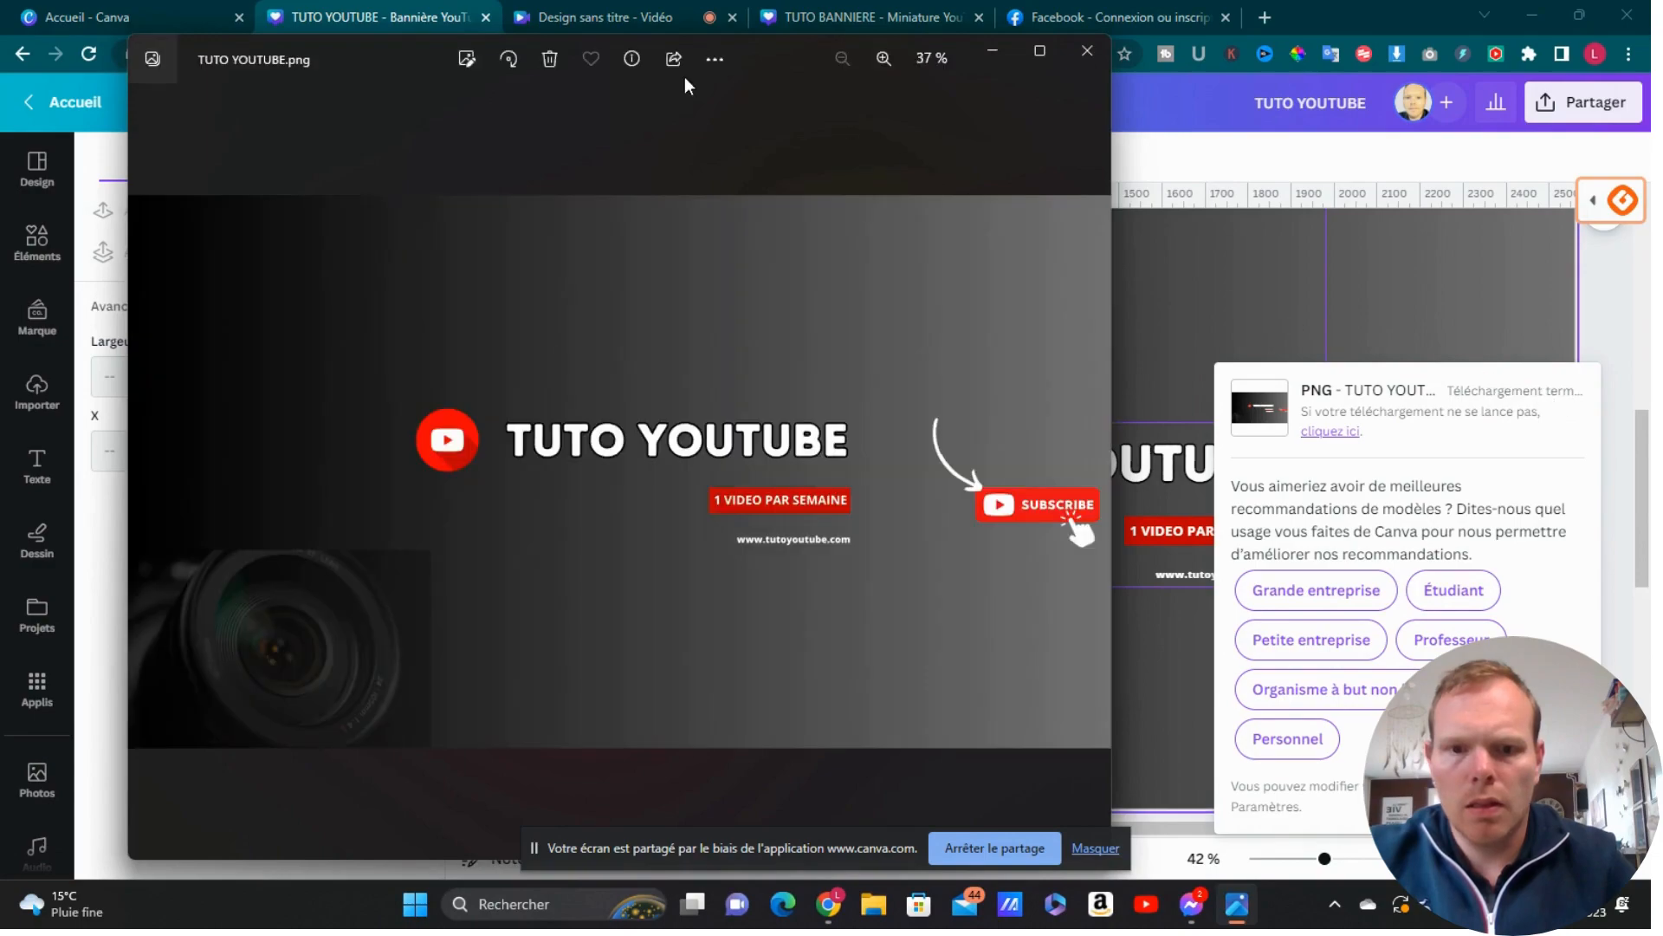
# Step: Save a copy of the downloaded image as TUTO YOUTUBE.png in the folder "Nouveau dossier (2)" and minimise the image viewer
pyautogui.click(716, 61)
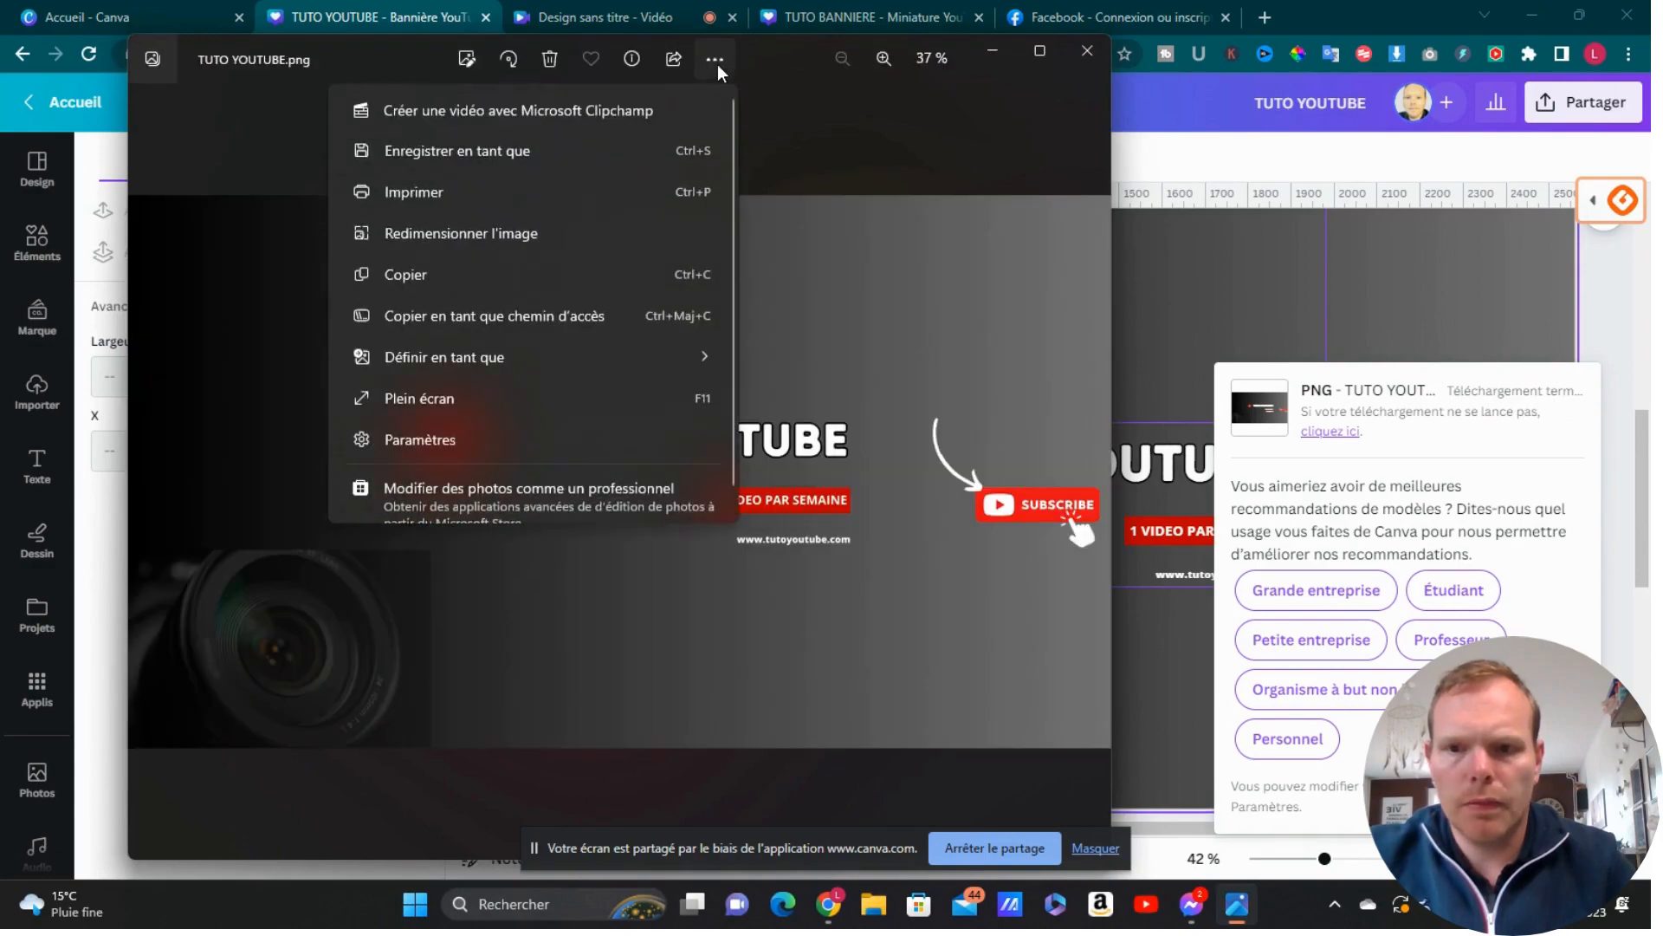
pyautogui.click(485, 153)
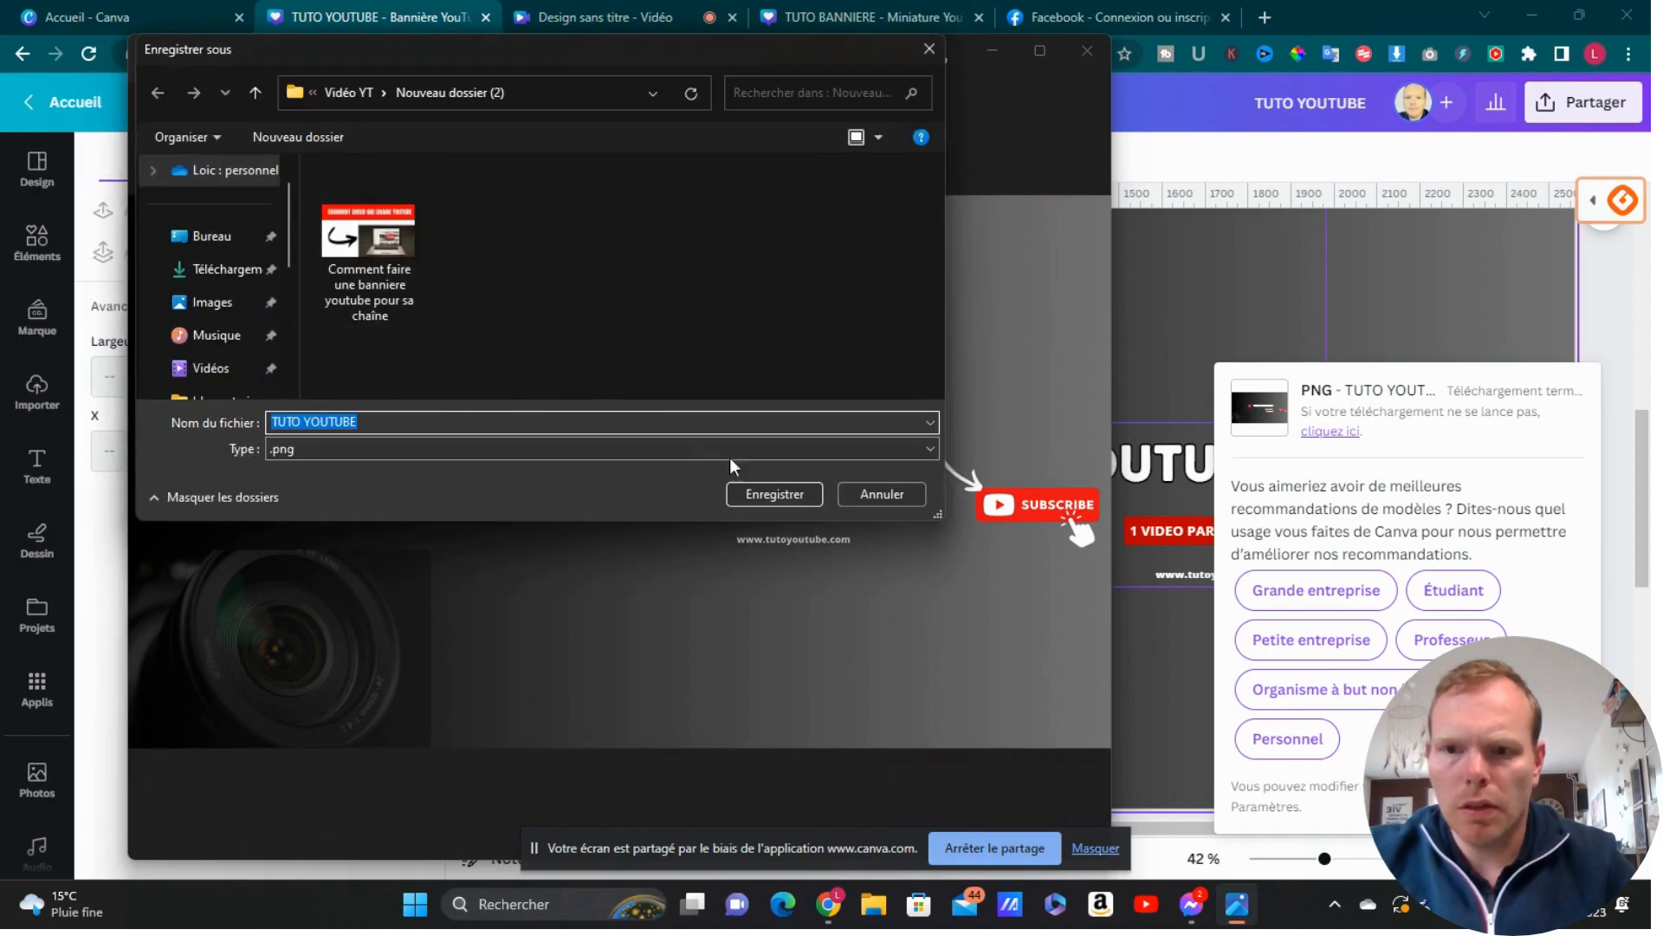
pyautogui.click(773, 501)
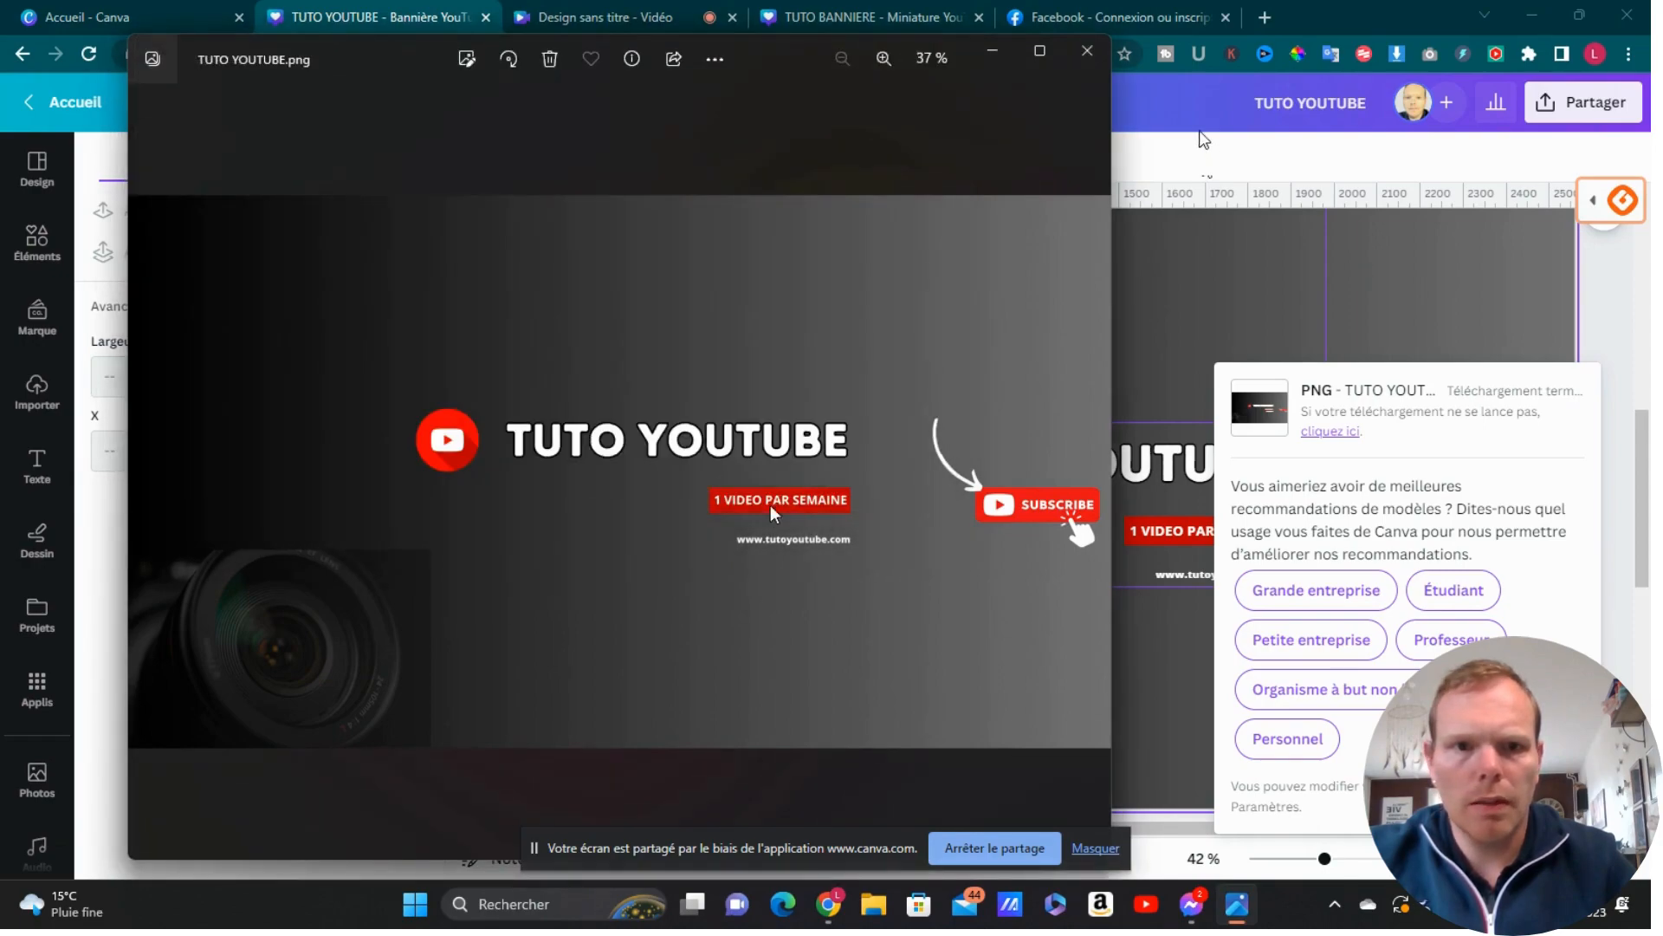
pyautogui.click(986, 52)
# Step: Open YouTube in a new browser tab and go to the channel's Branding customization in YouTube Studio
pyautogui.click(1267, 18)
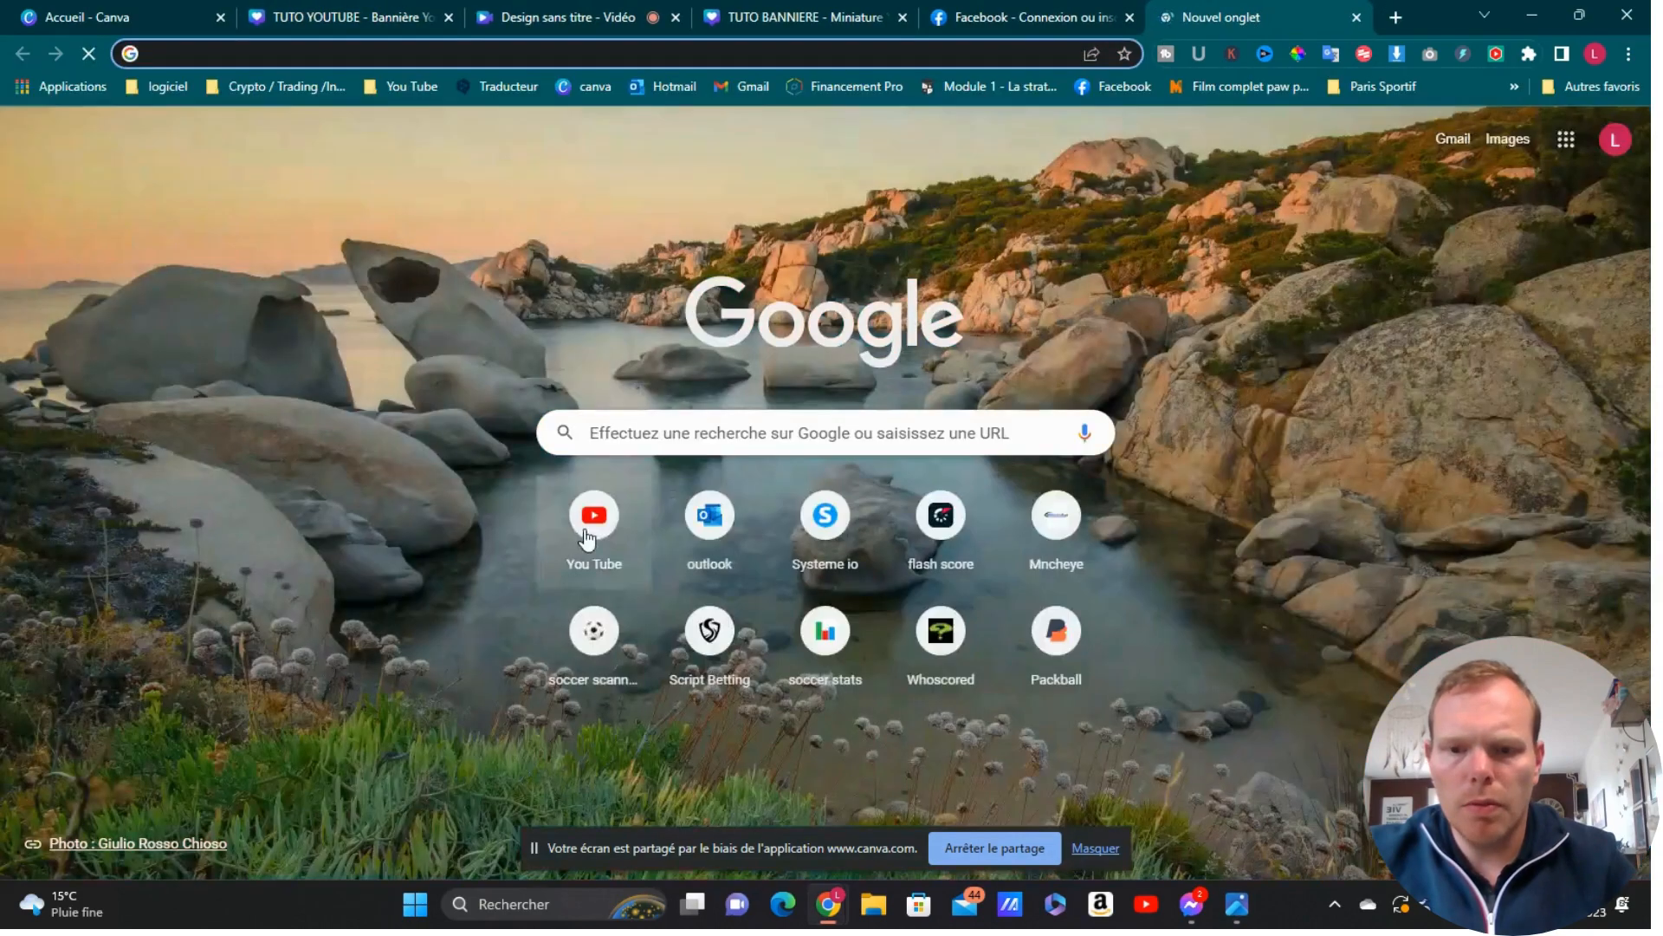
pyautogui.click(587, 535)
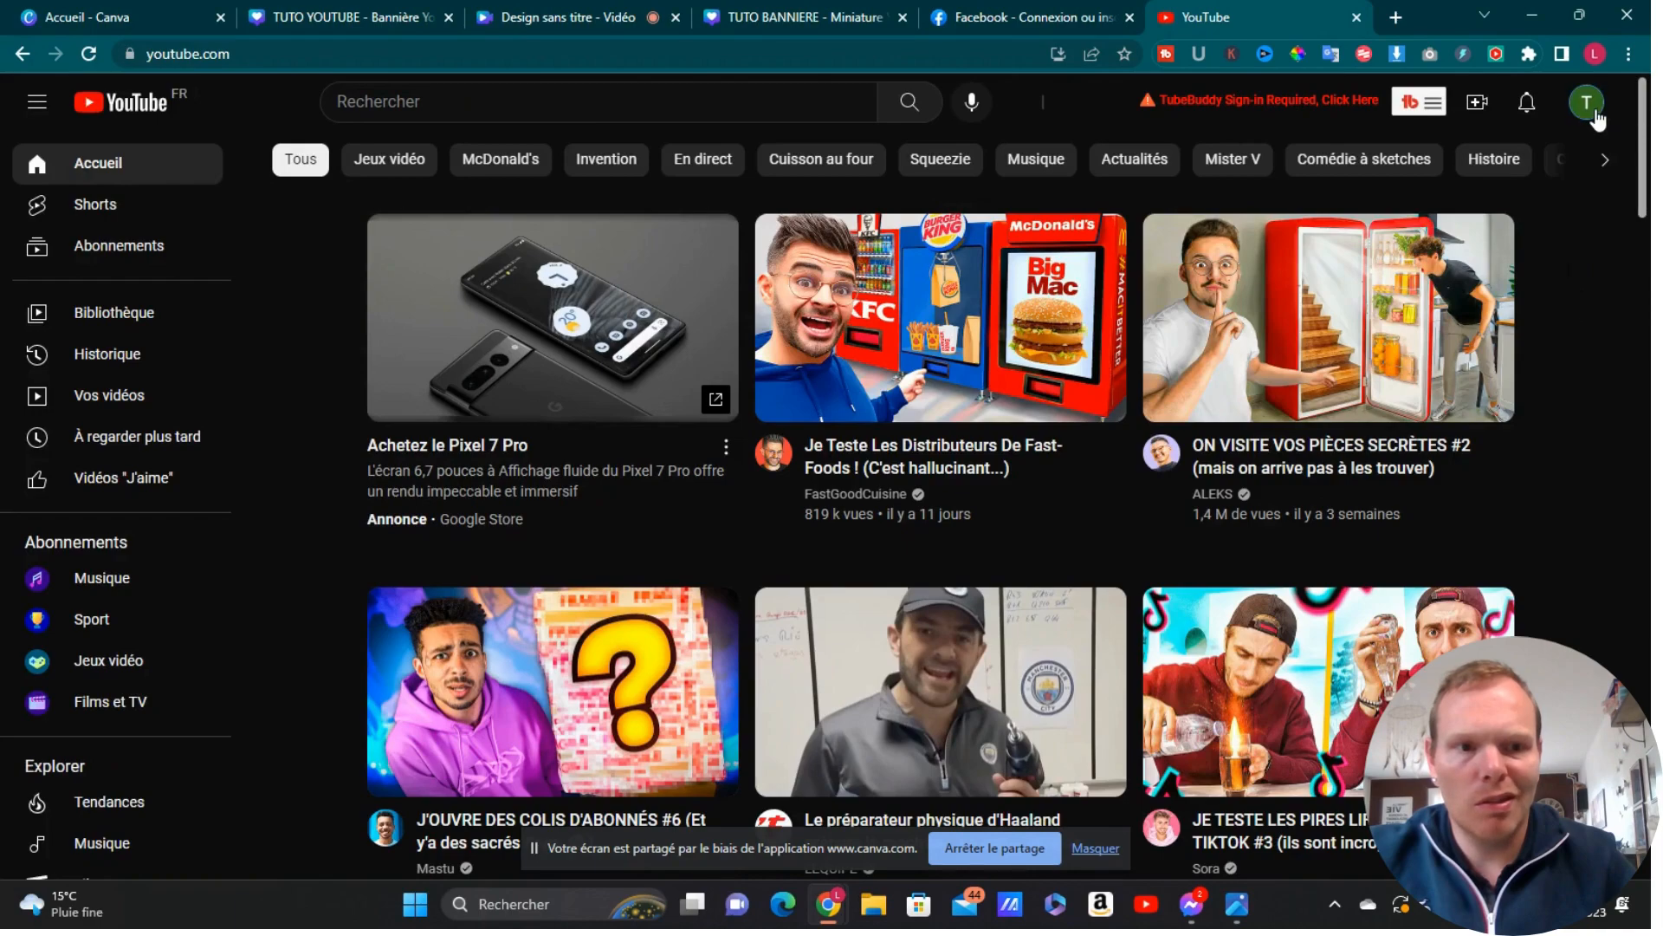
pyautogui.click(1594, 111)
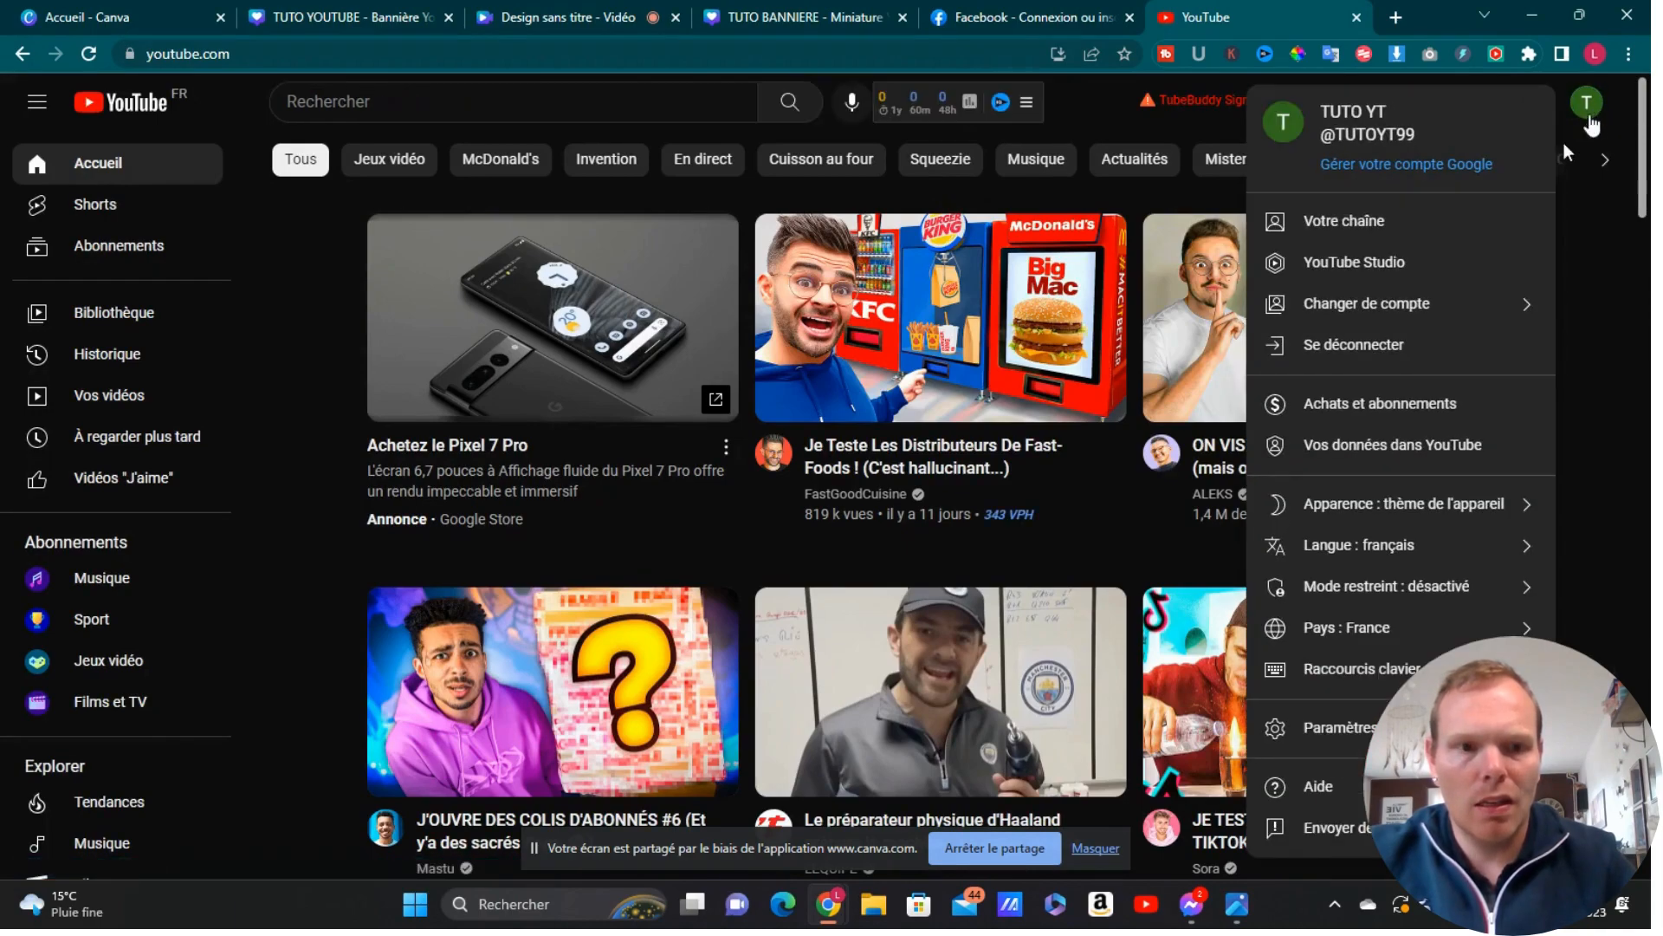
pyautogui.click(1407, 260)
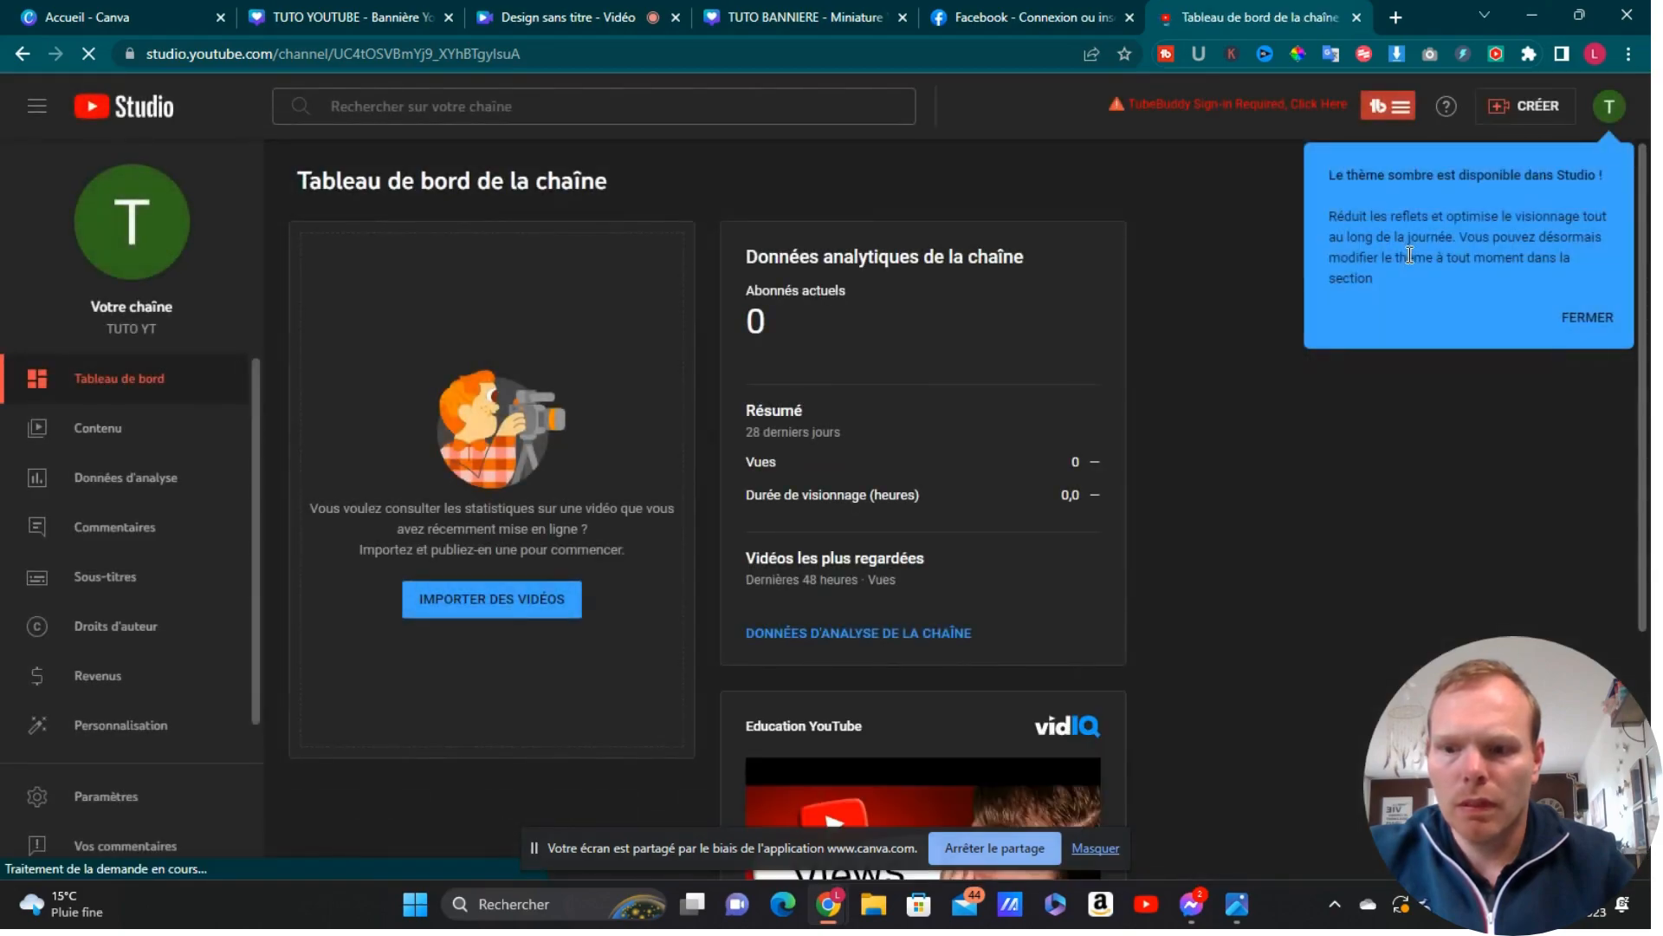
pyautogui.click(161, 734)
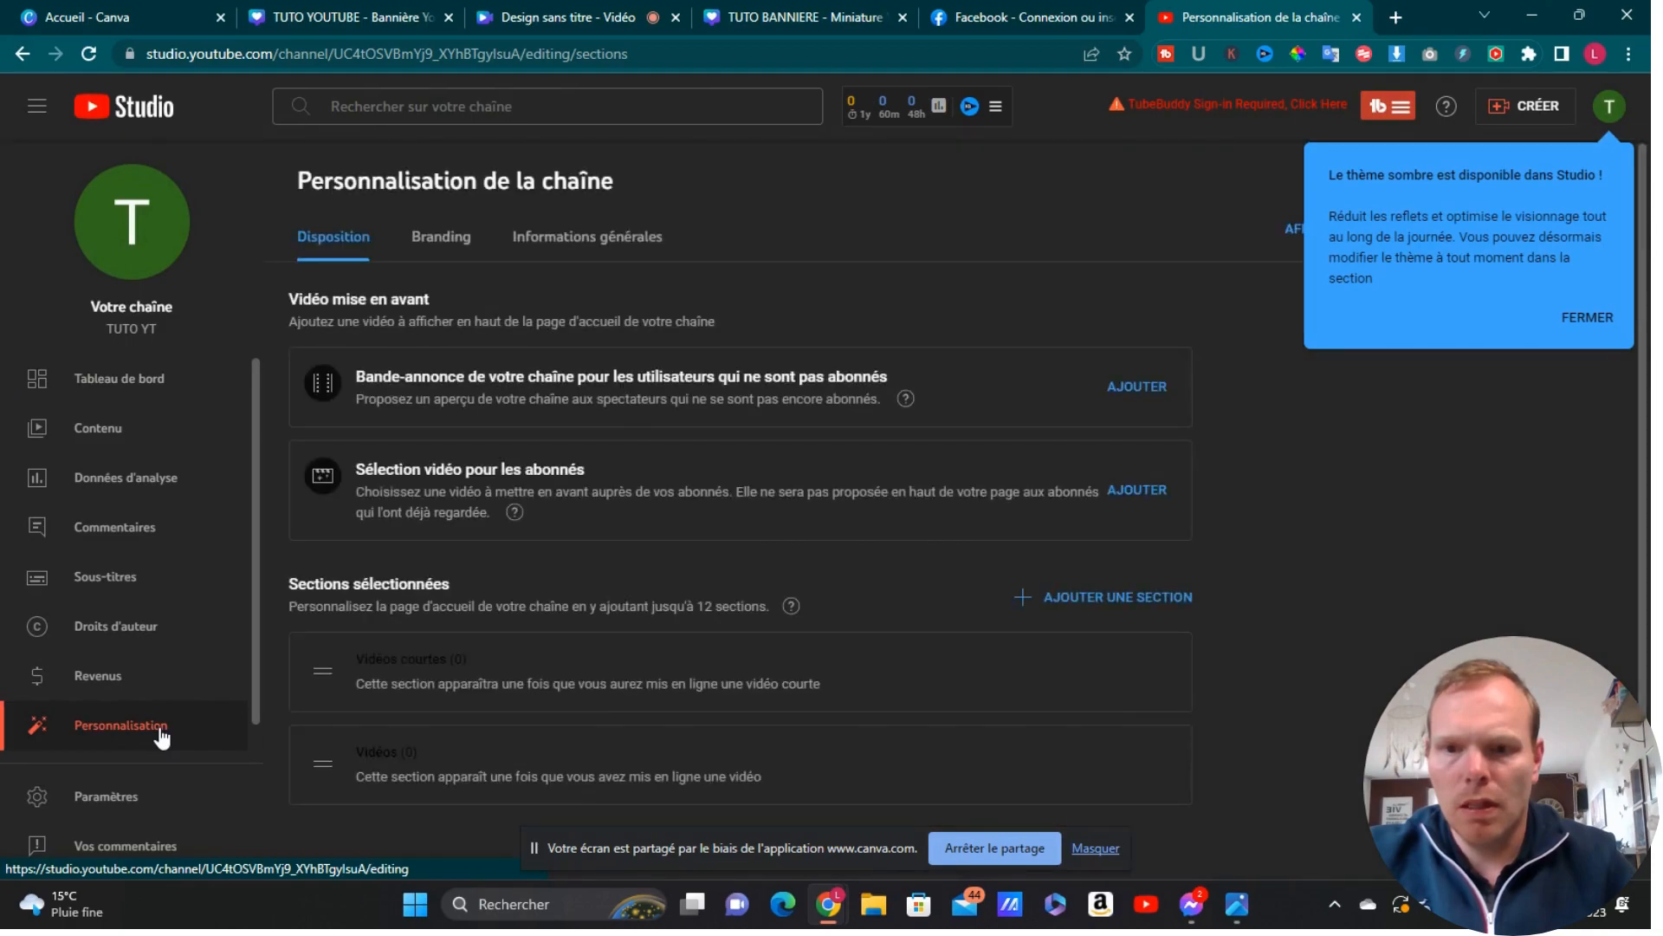
pyautogui.click(459, 249)
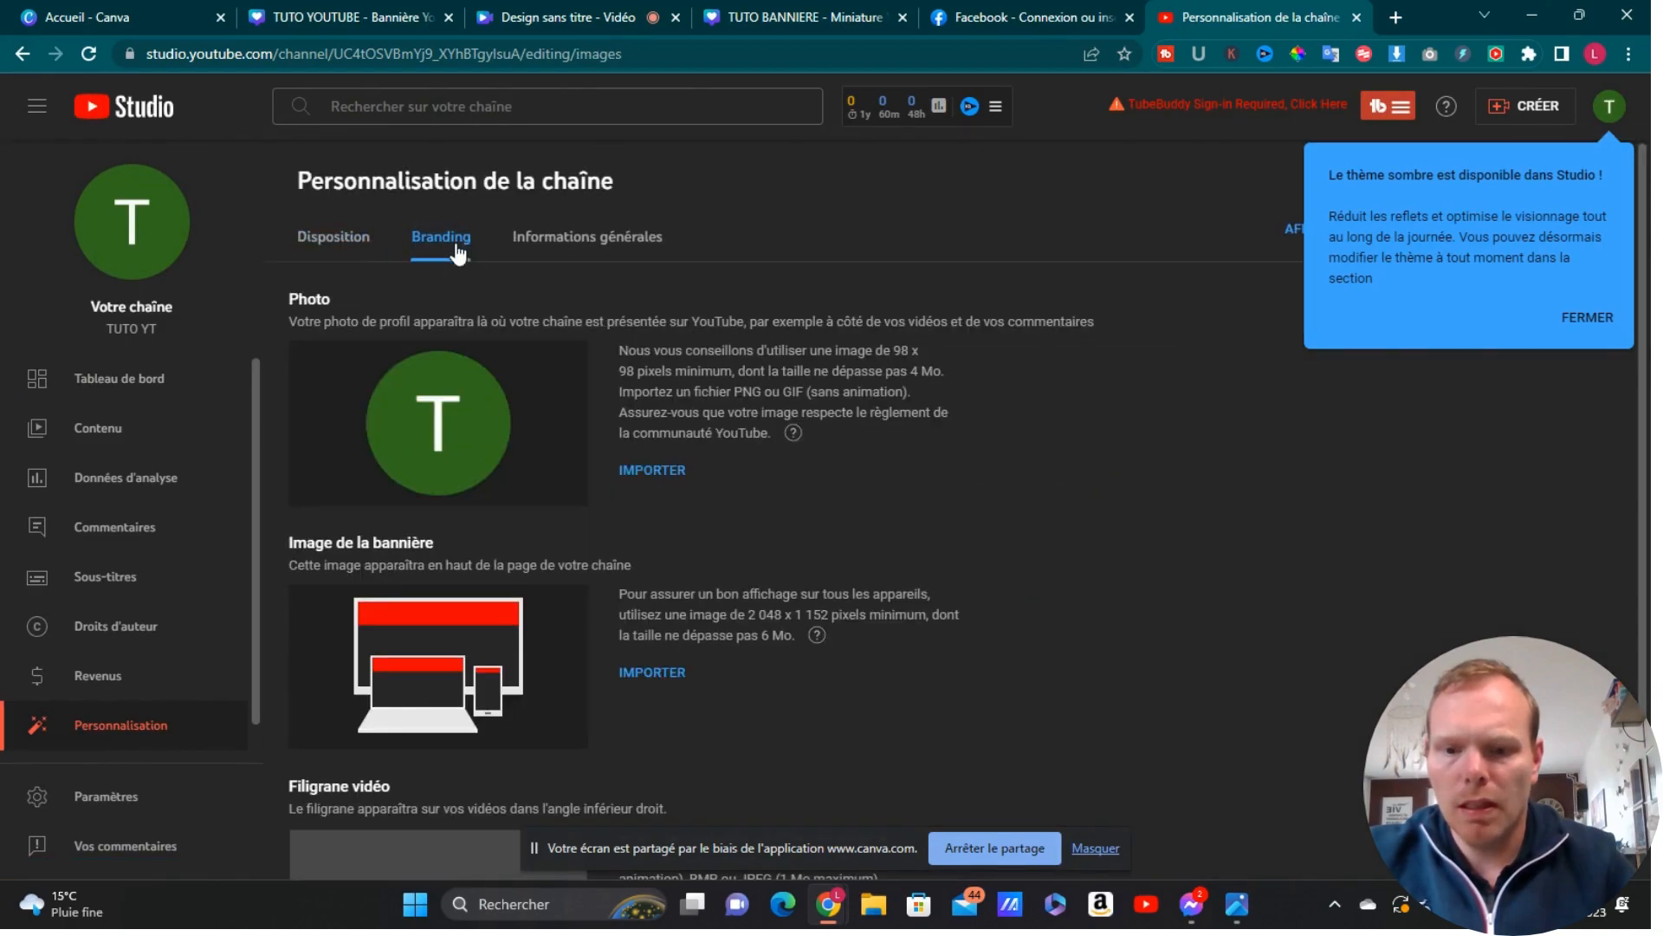
# Step: Upload the TUTO YOUTUBE image from Téléchargements as the channel's banner image and accept its default framing
pyautogui.click(654, 674)
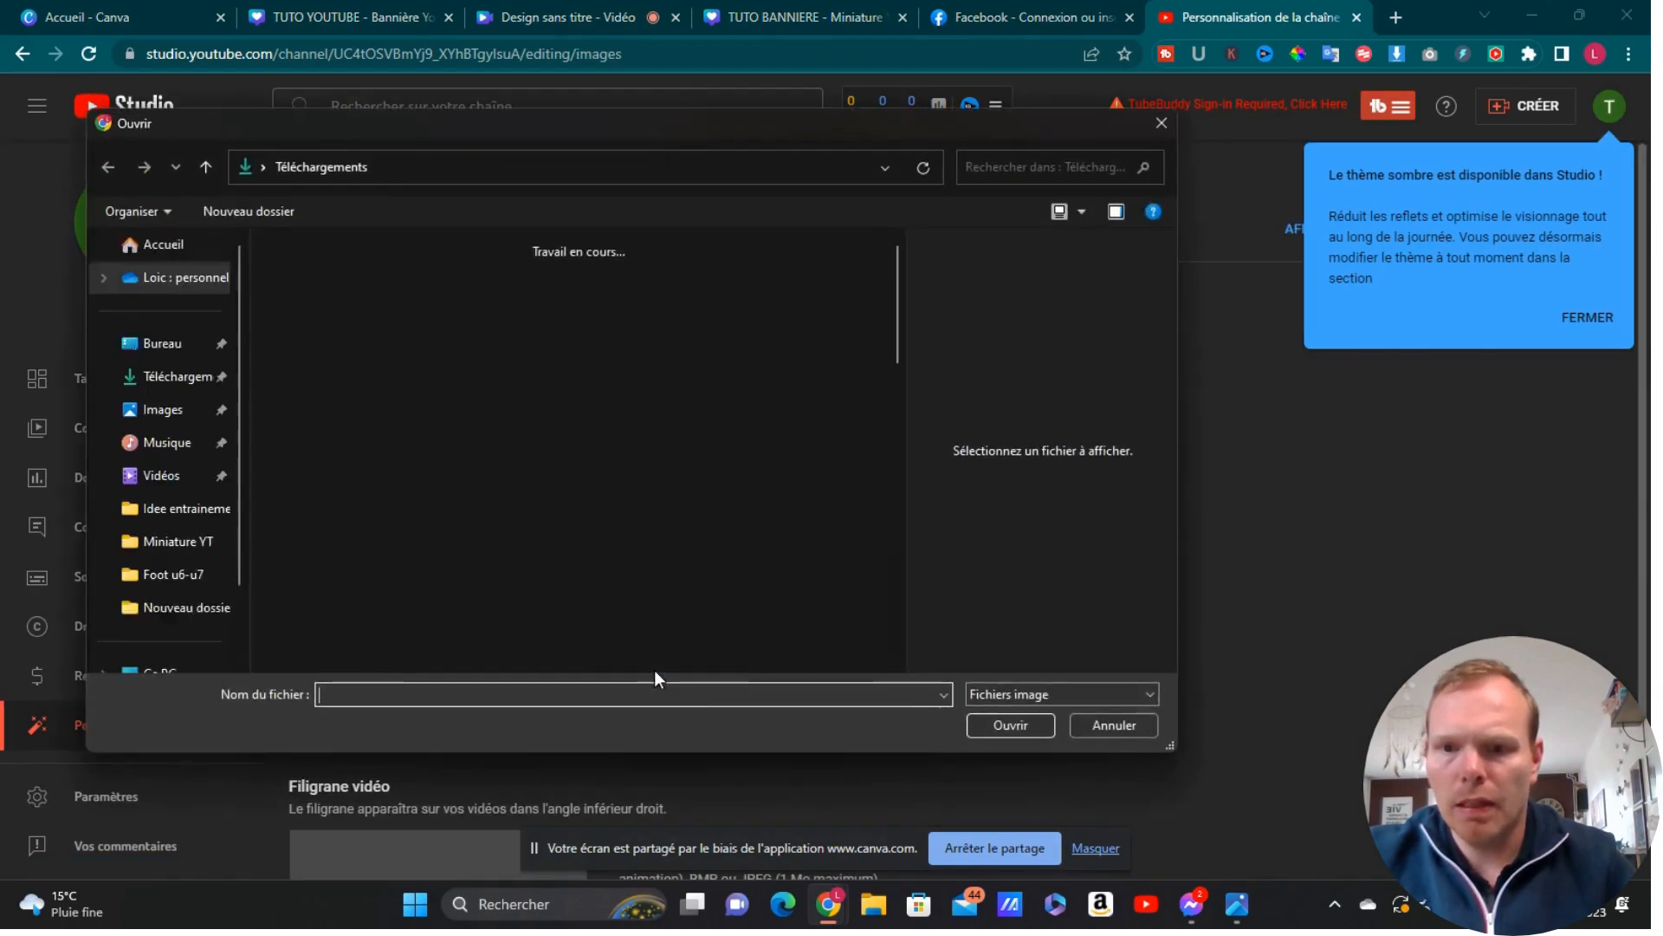
pyautogui.click(301, 310)
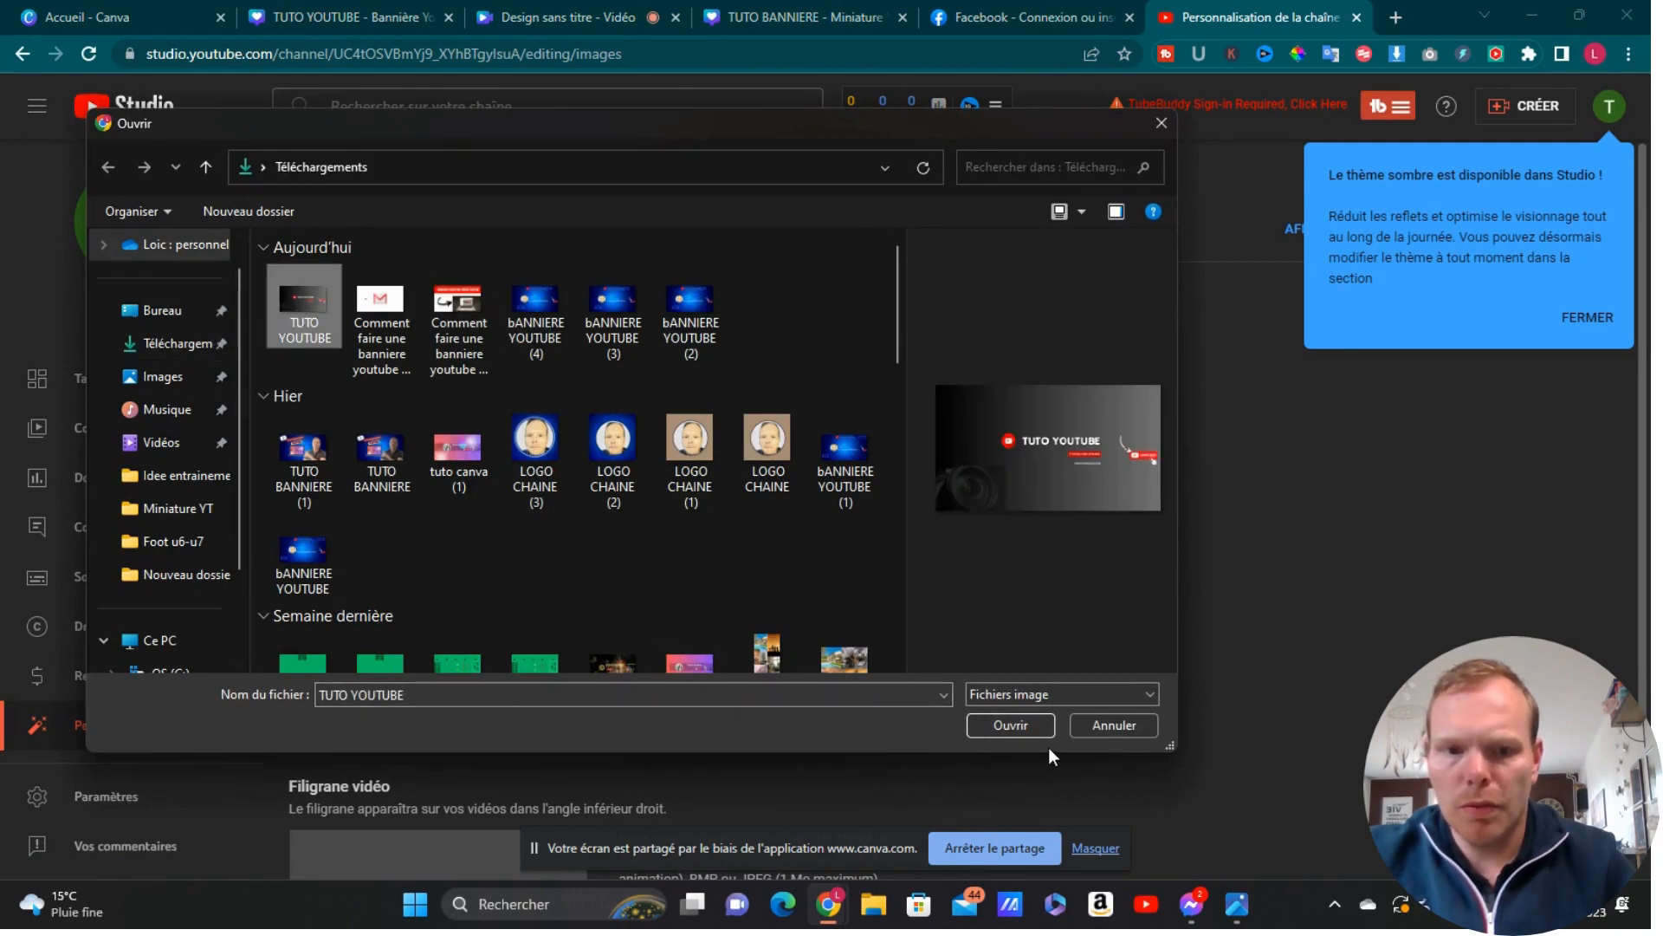
pyautogui.click(1017, 728)
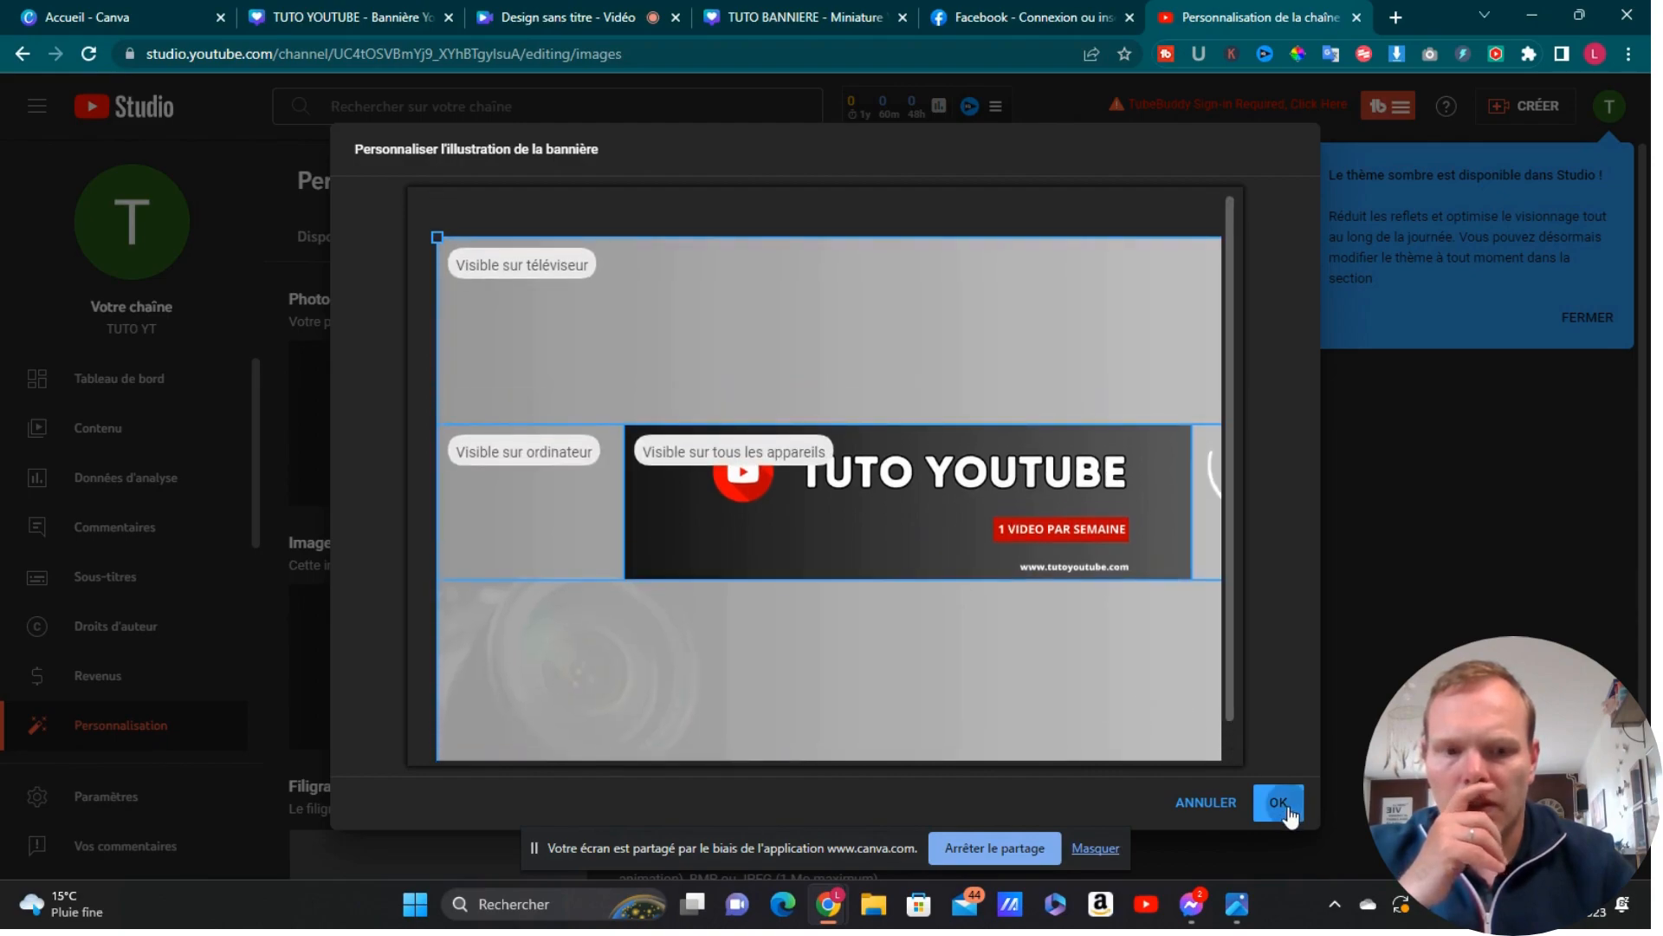
pyautogui.click(1288, 807)
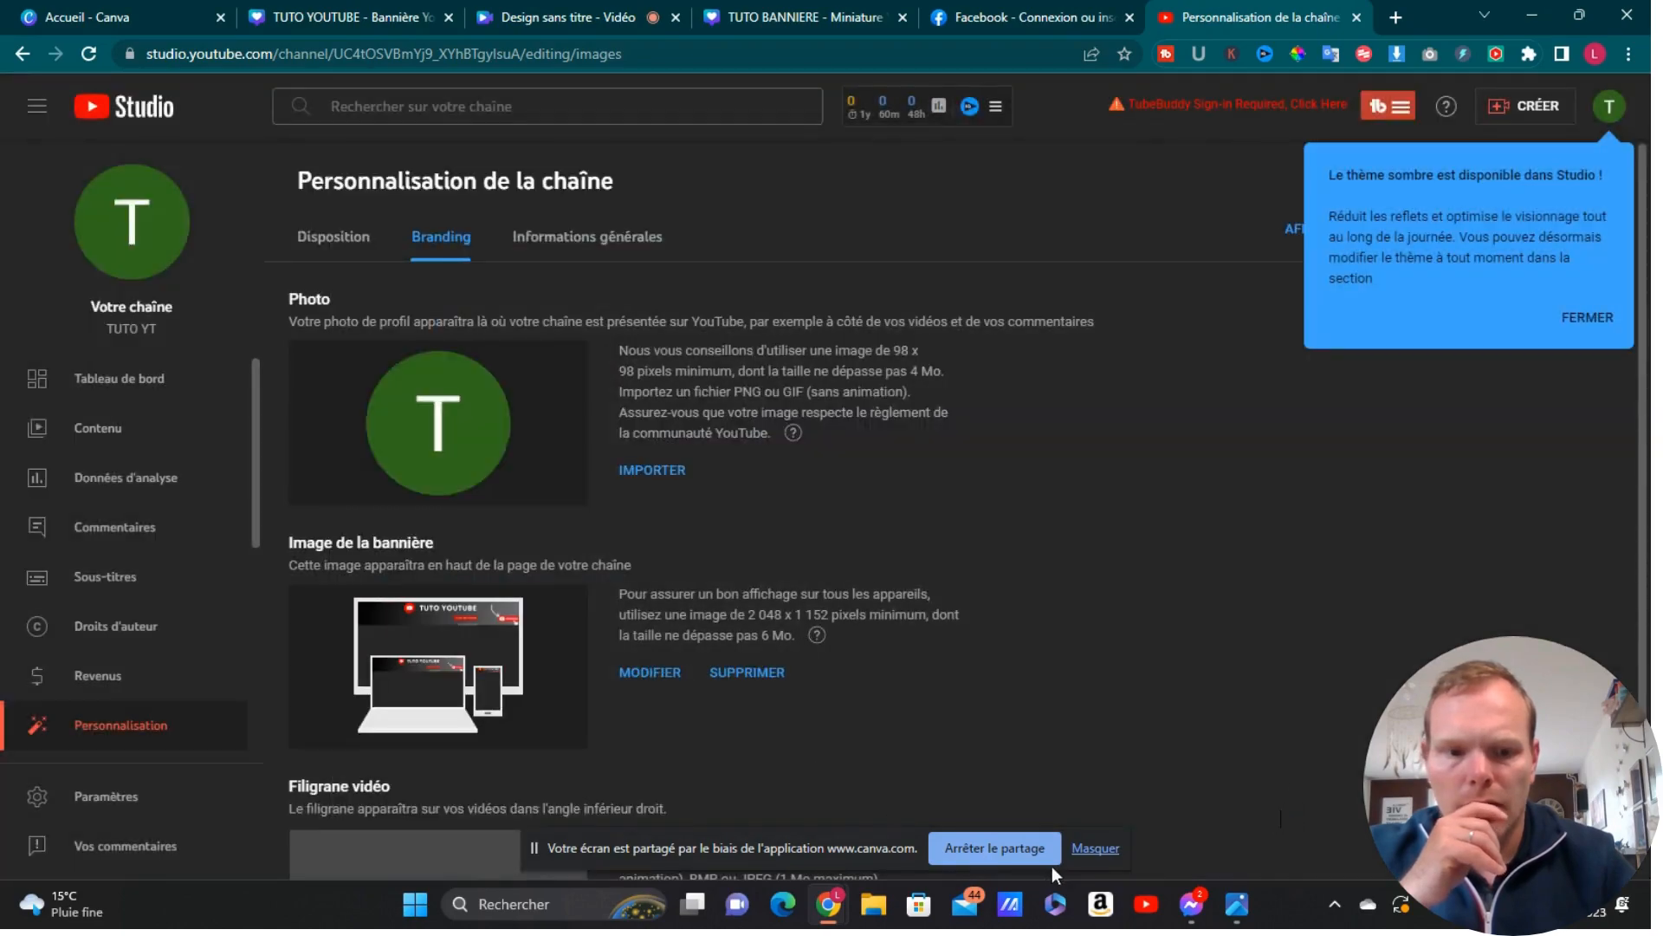
# Step: Publish the channel's new banner and view the channel page
pyautogui.click(1588, 318)
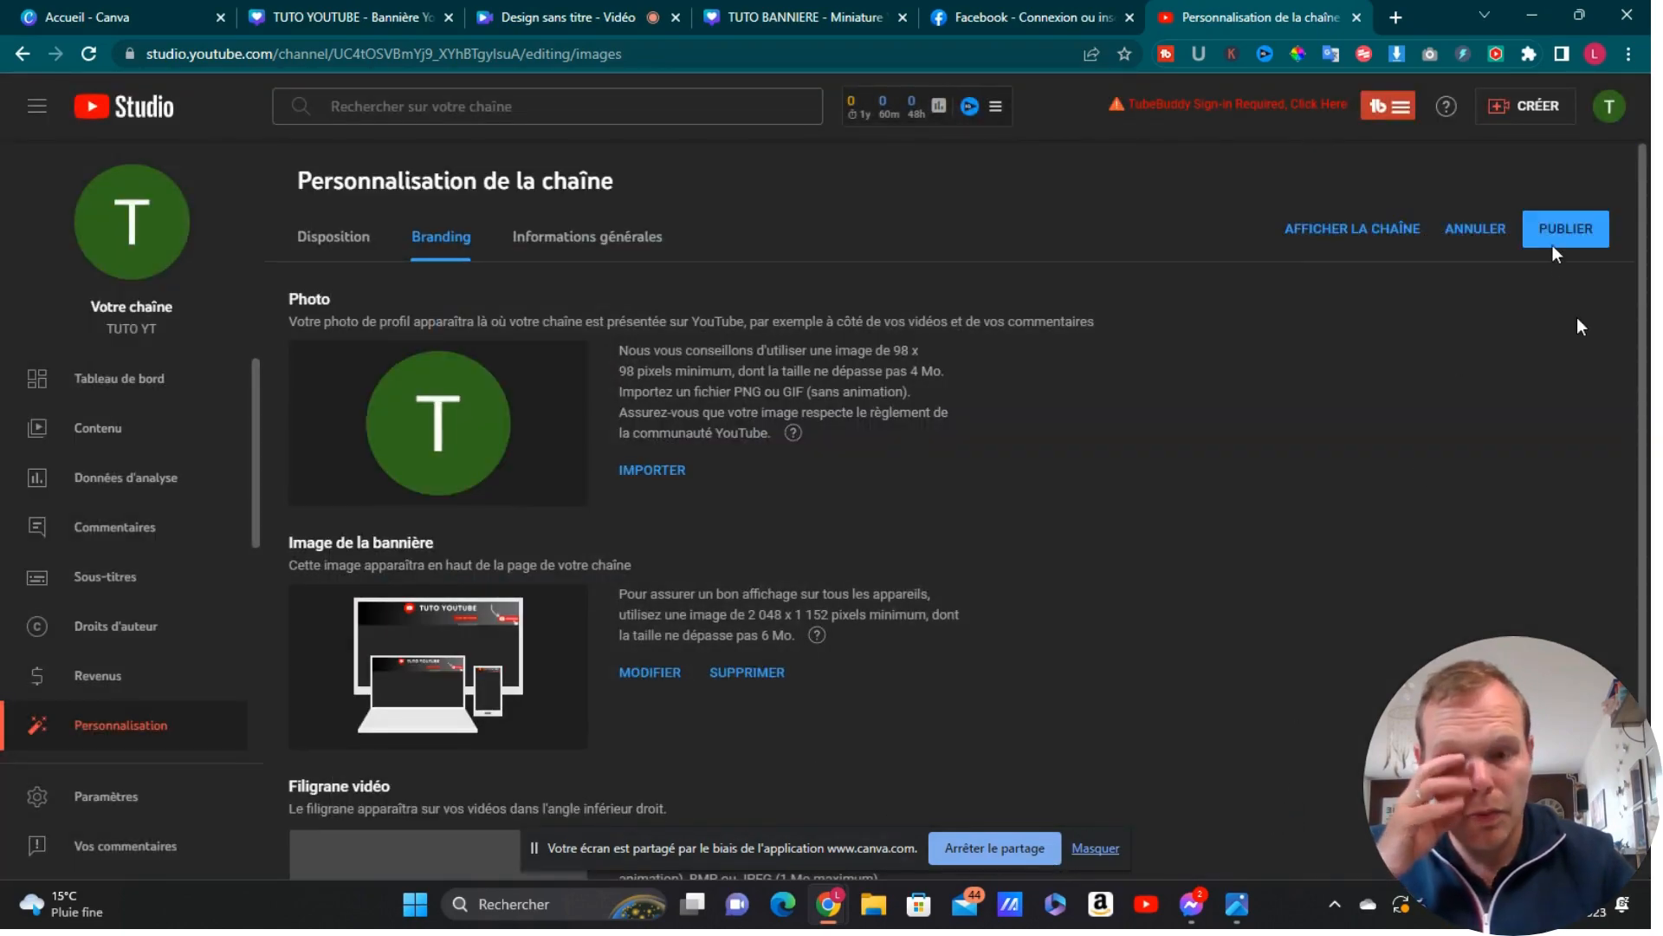
pyautogui.click(1553, 242)
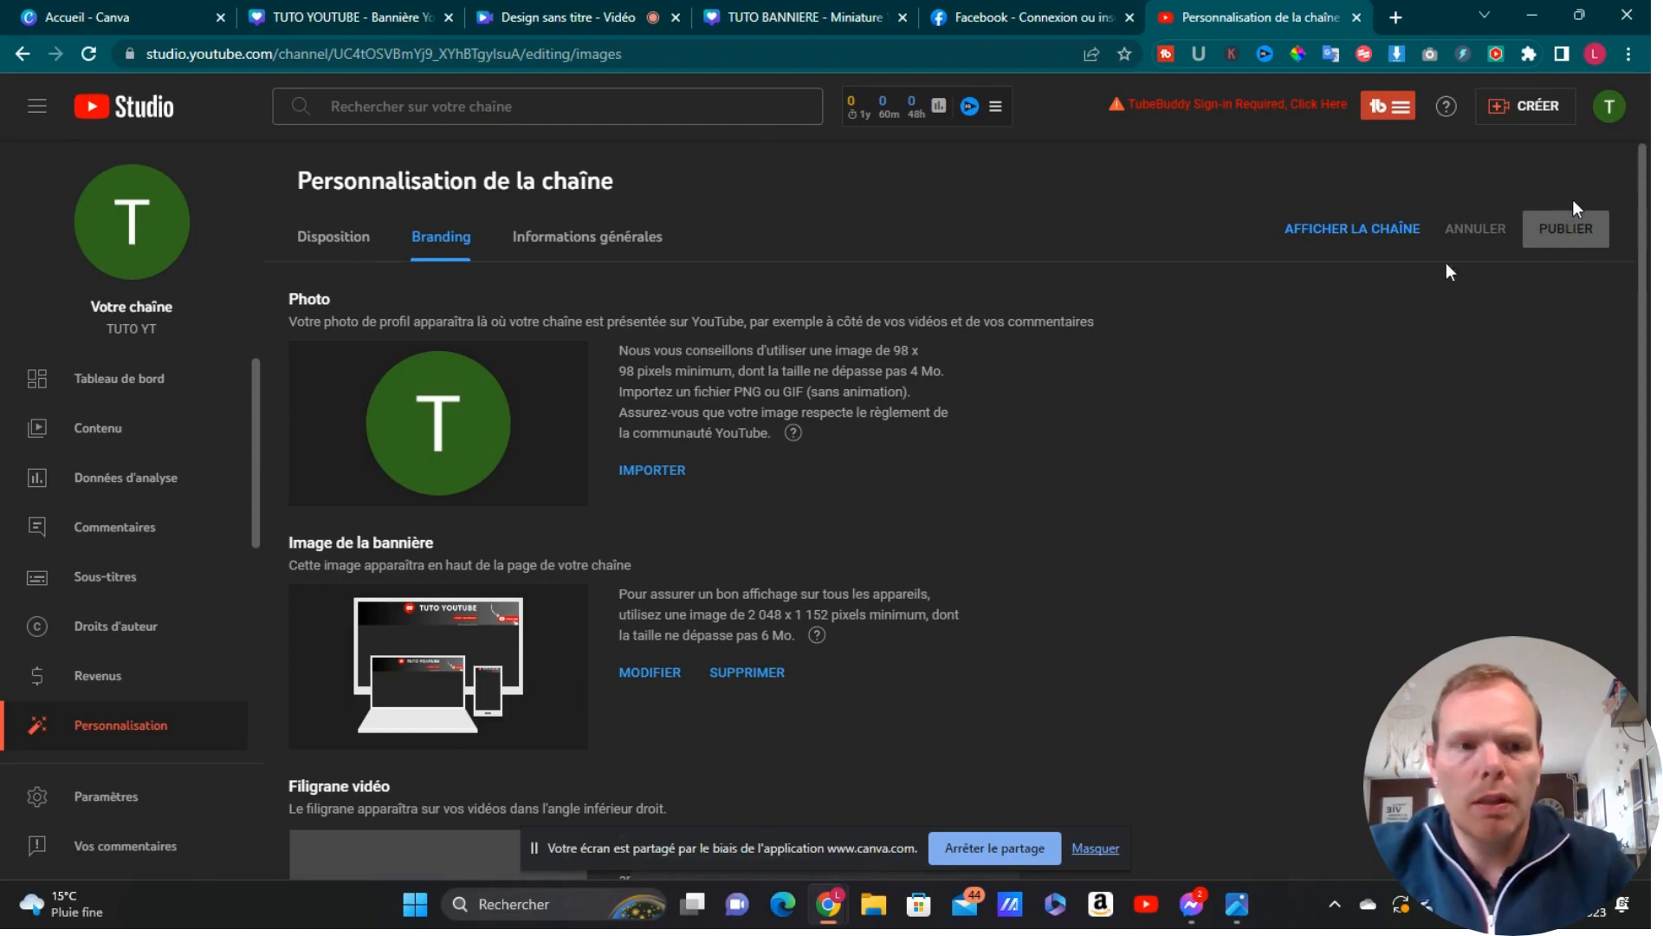
pyautogui.click(1338, 230)
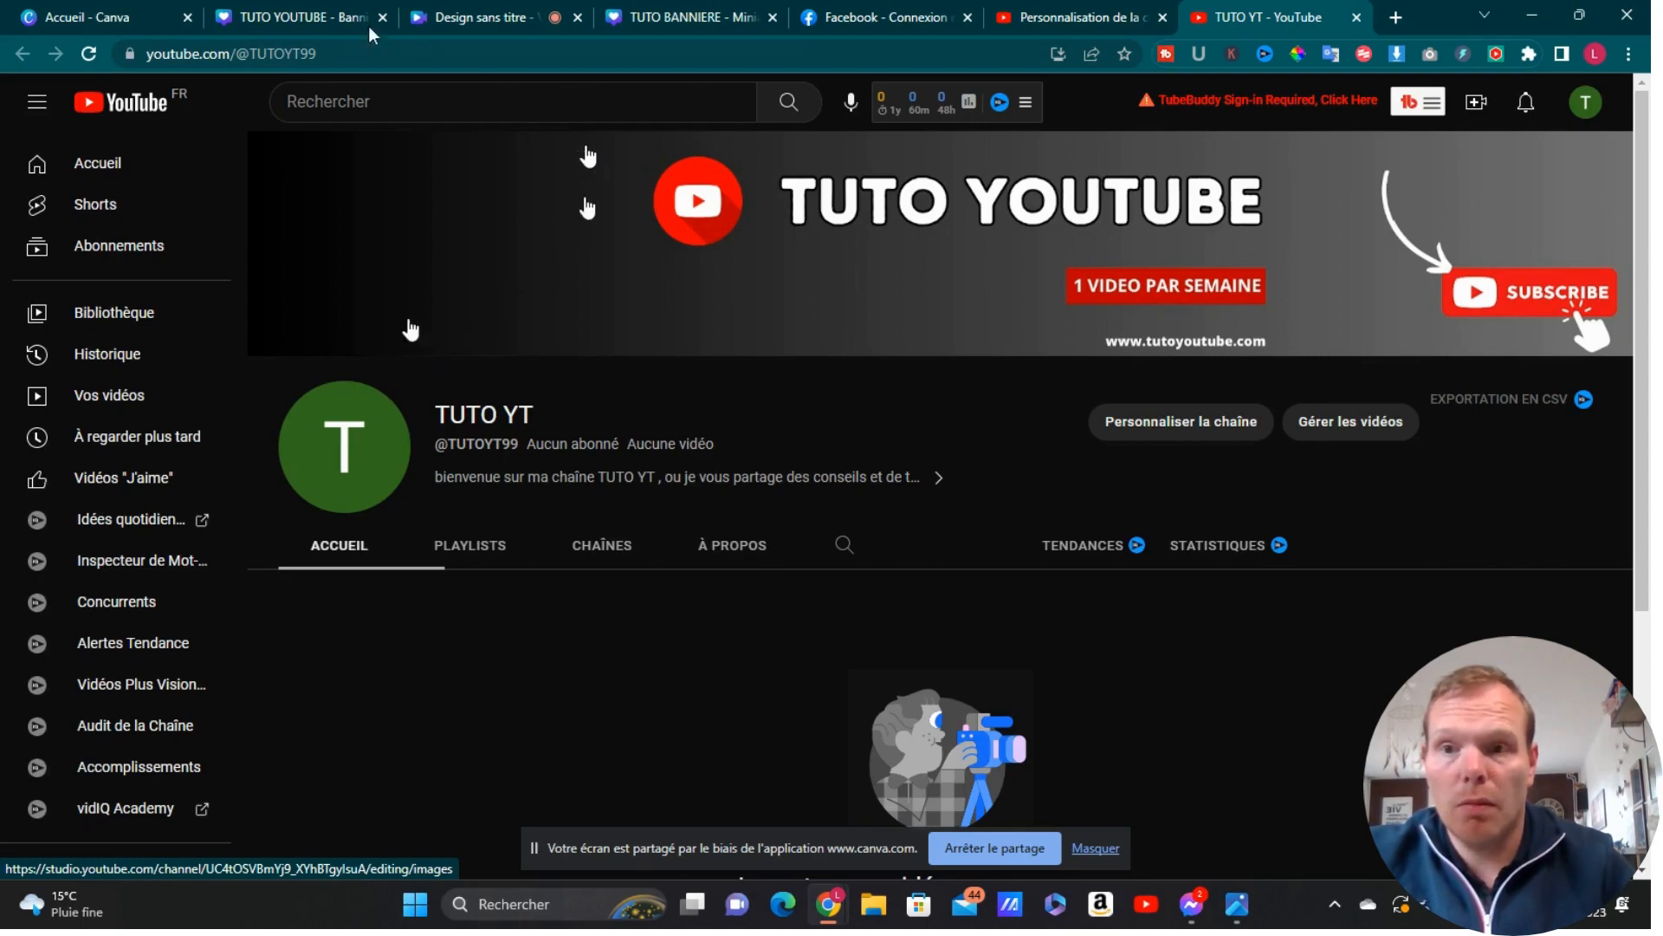
# Step: Switch back to the Canva banner design and compare the page 1 safe-area template with the finished banner on page 2
pyautogui.click(289, 14)
pyautogui.scroll(5, 581, 485)
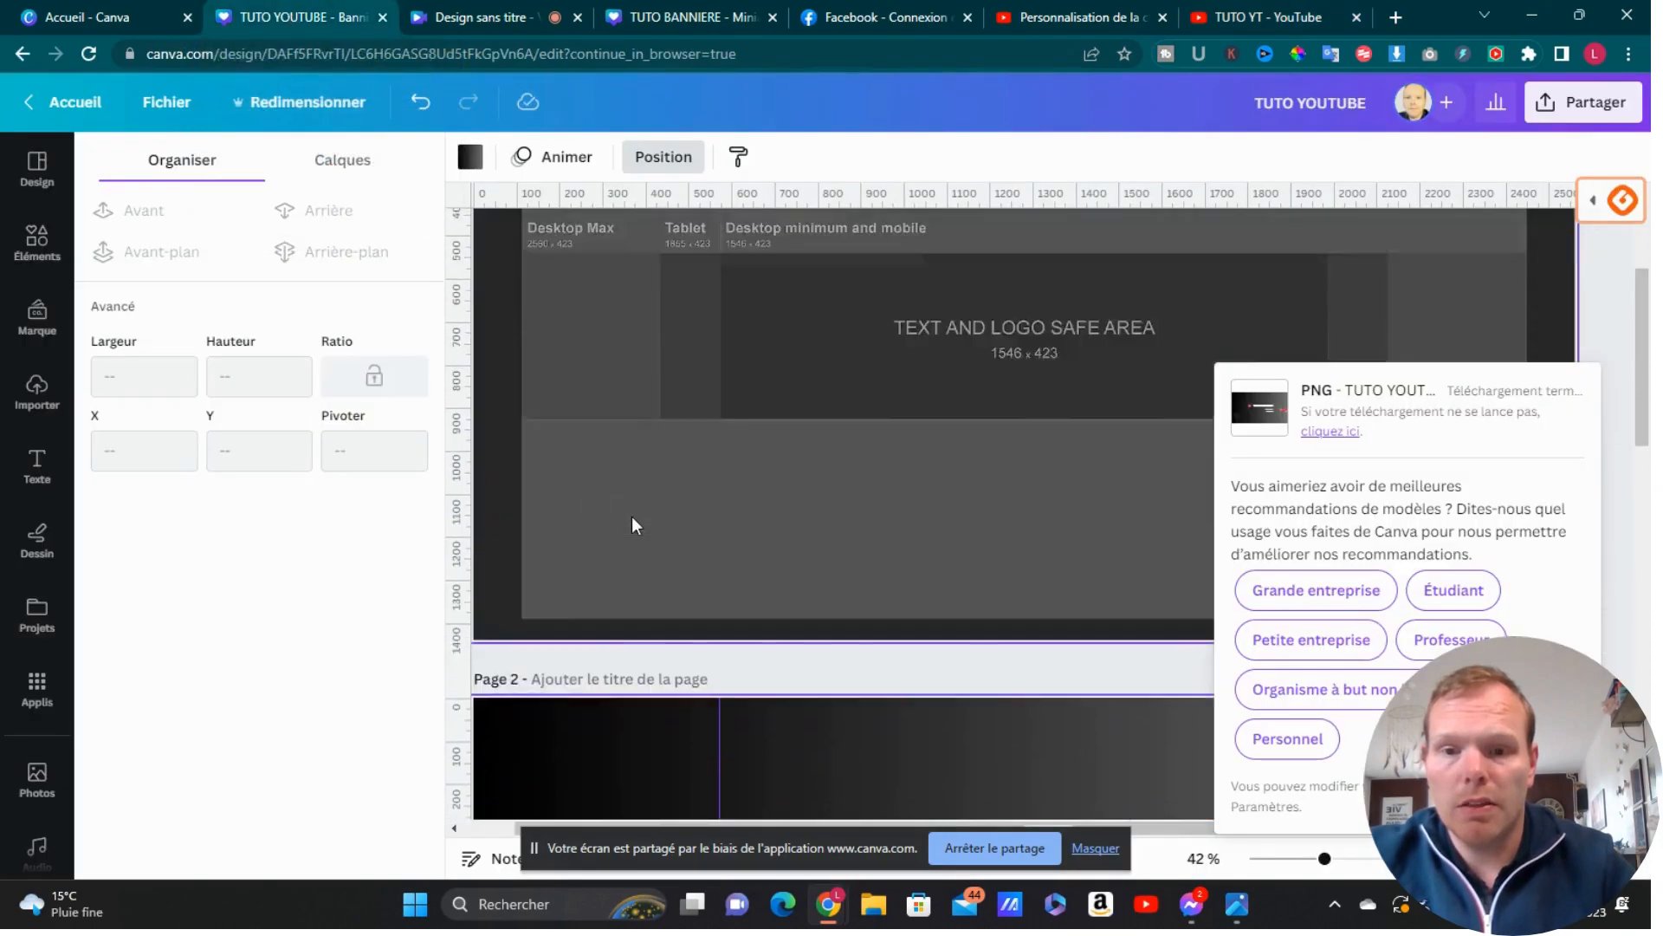
pyautogui.scroll(3, 631, 524)
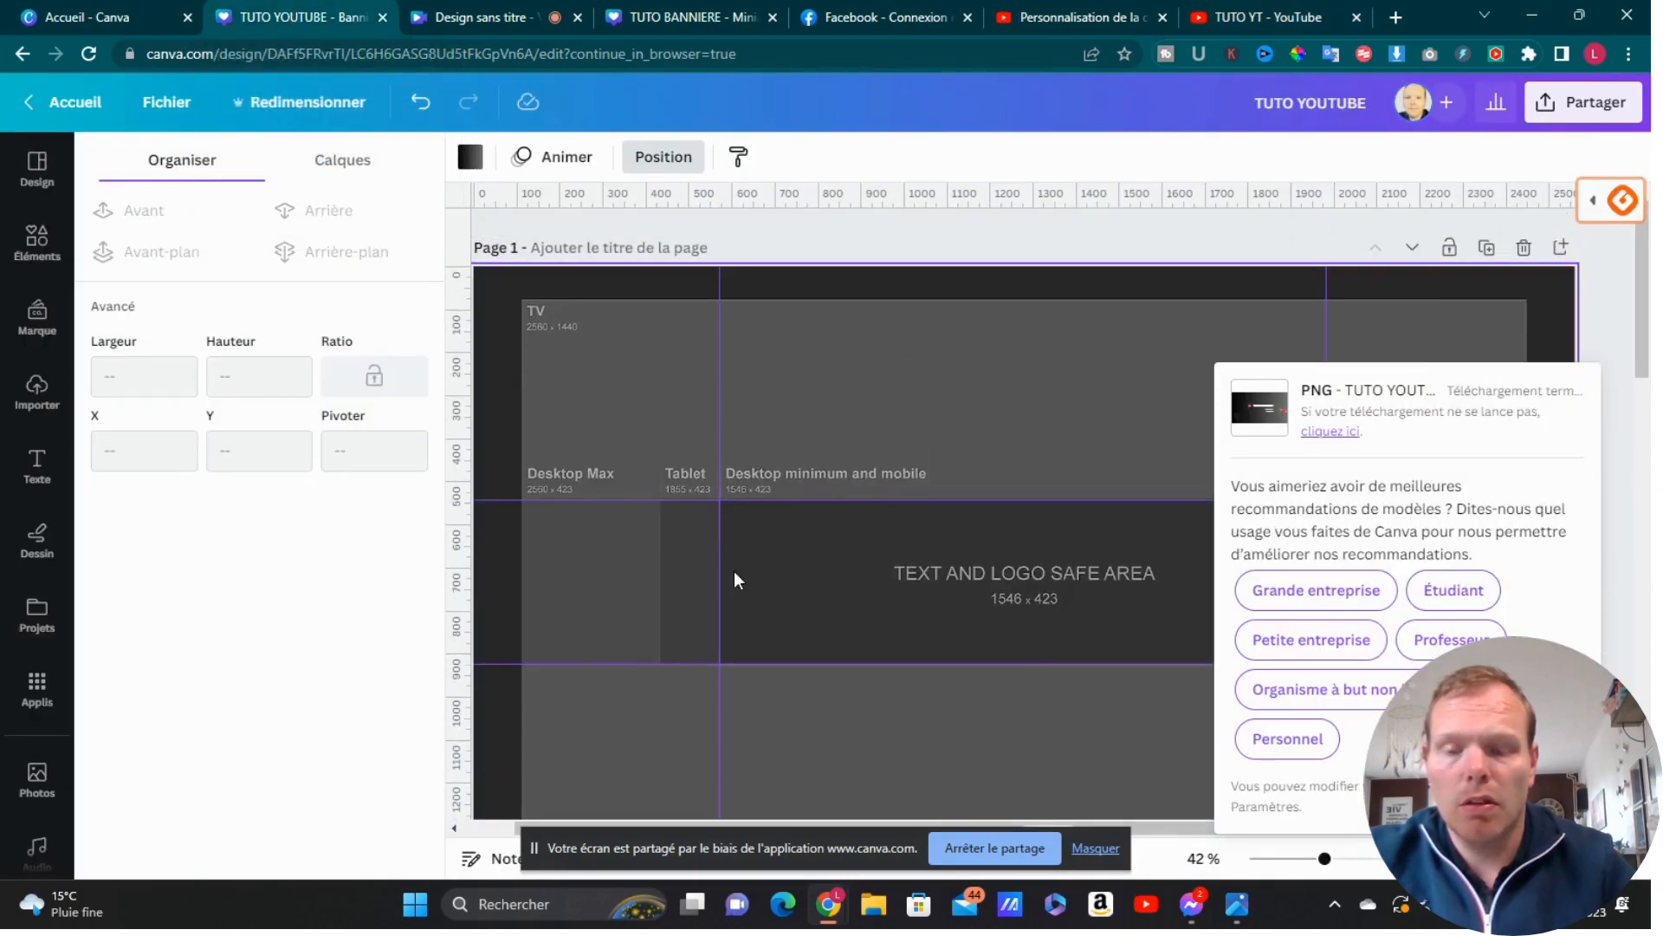
pyautogui.scroll(-9, 870, 454)
pyautogui.scroll(-2, 906, 507)
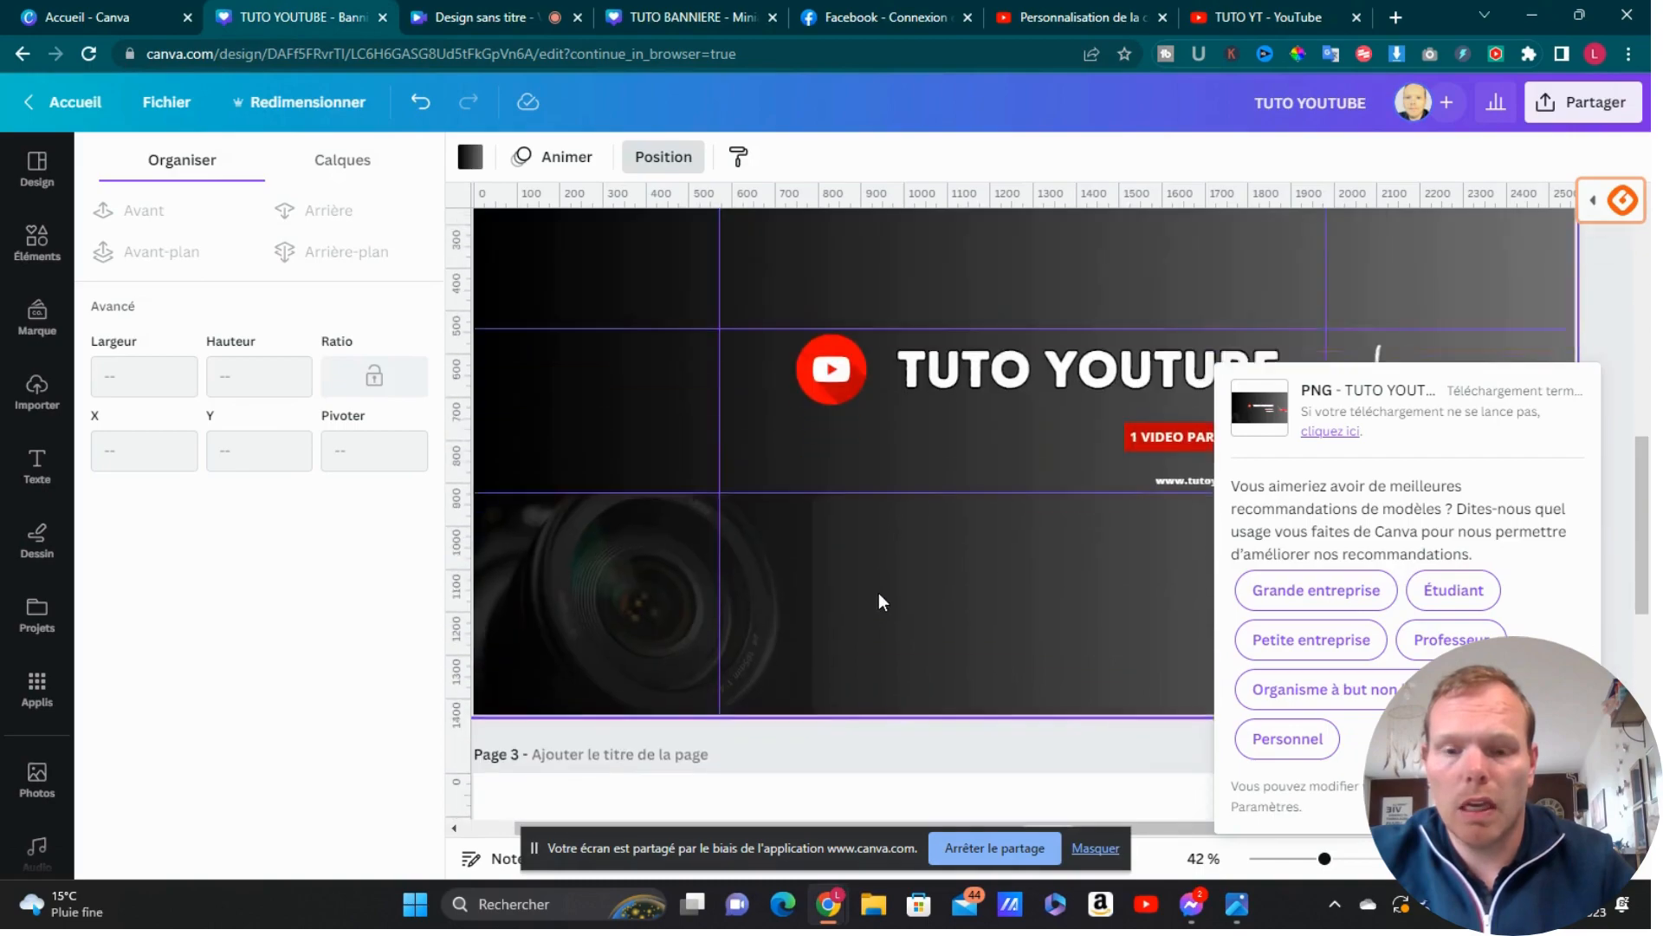